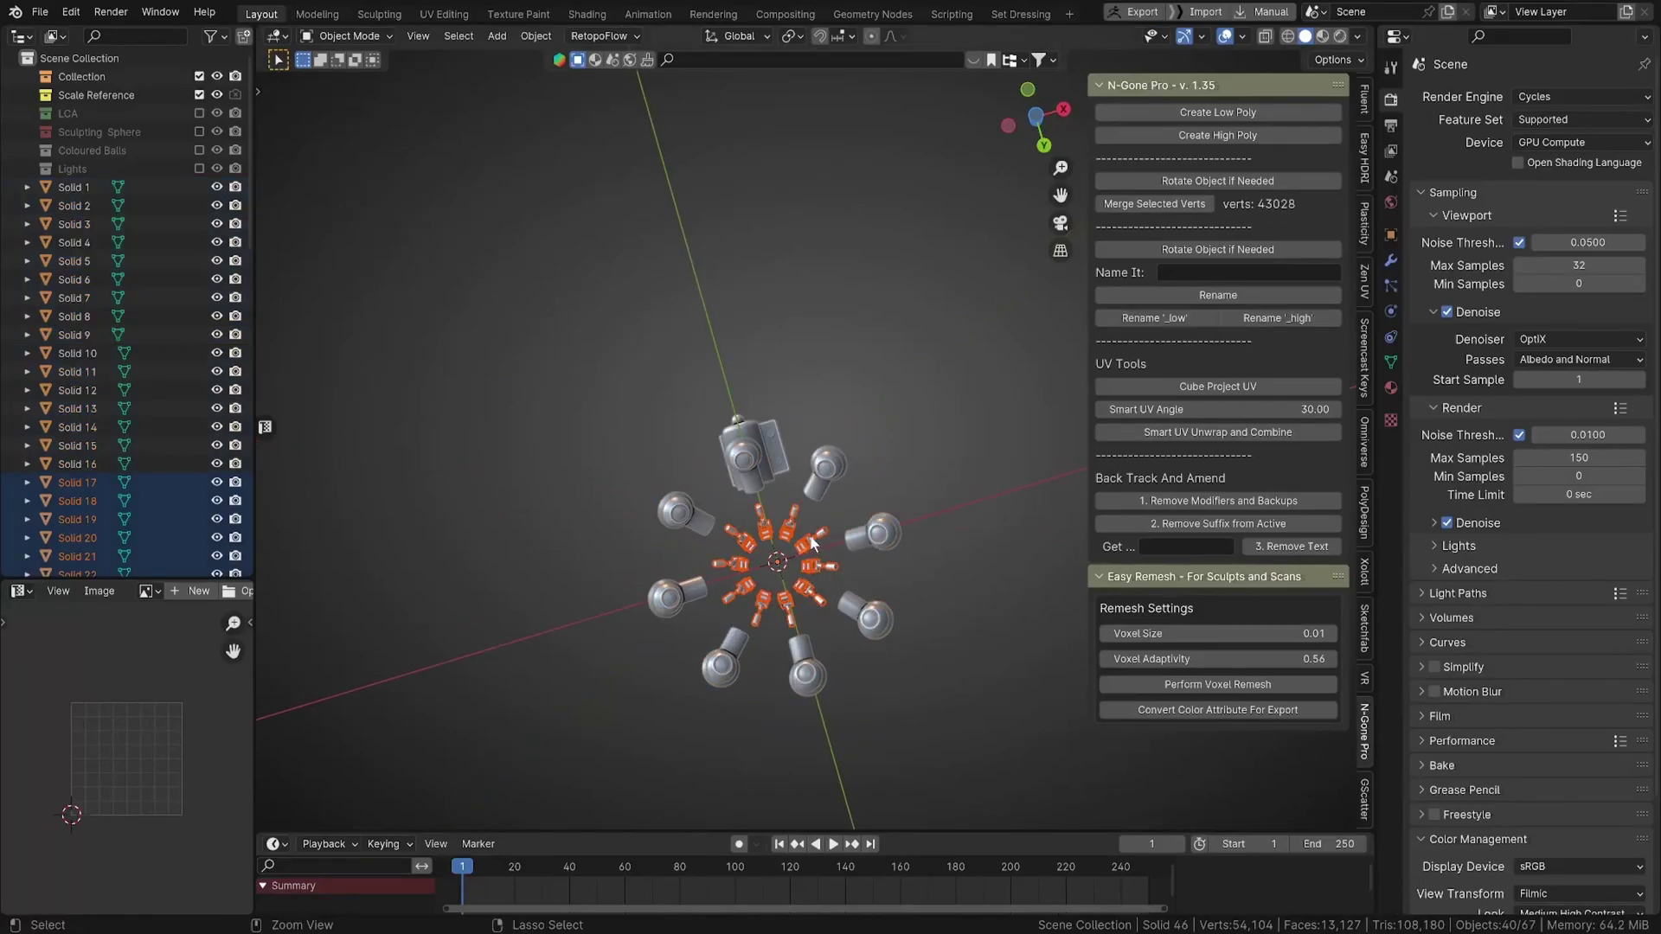
Join the selected inner detail pieces into one object and join a set of the surrounding camera pieces.
key(ctrl+j)
middle_drag(735, 467, 719, 538)
click(720, 538)
shift+click(644, 516)
shift+click(823, 514)
key(ctrl+j)
Unhide the main body and join the wall bracket with it into one object.
click(776, 339)
middle_drag(779, 294, 745, 208)
key(alt+h)
shift+click(708, 366)
key(ctrl+j)
Select and hide one of the camera pieces around the main body.
click(744, 285)
click(762, 406)
click(749, 415)
Join matching camera pieces around the main body and unhide all hidden objects.
key(h)
click(789, 374)
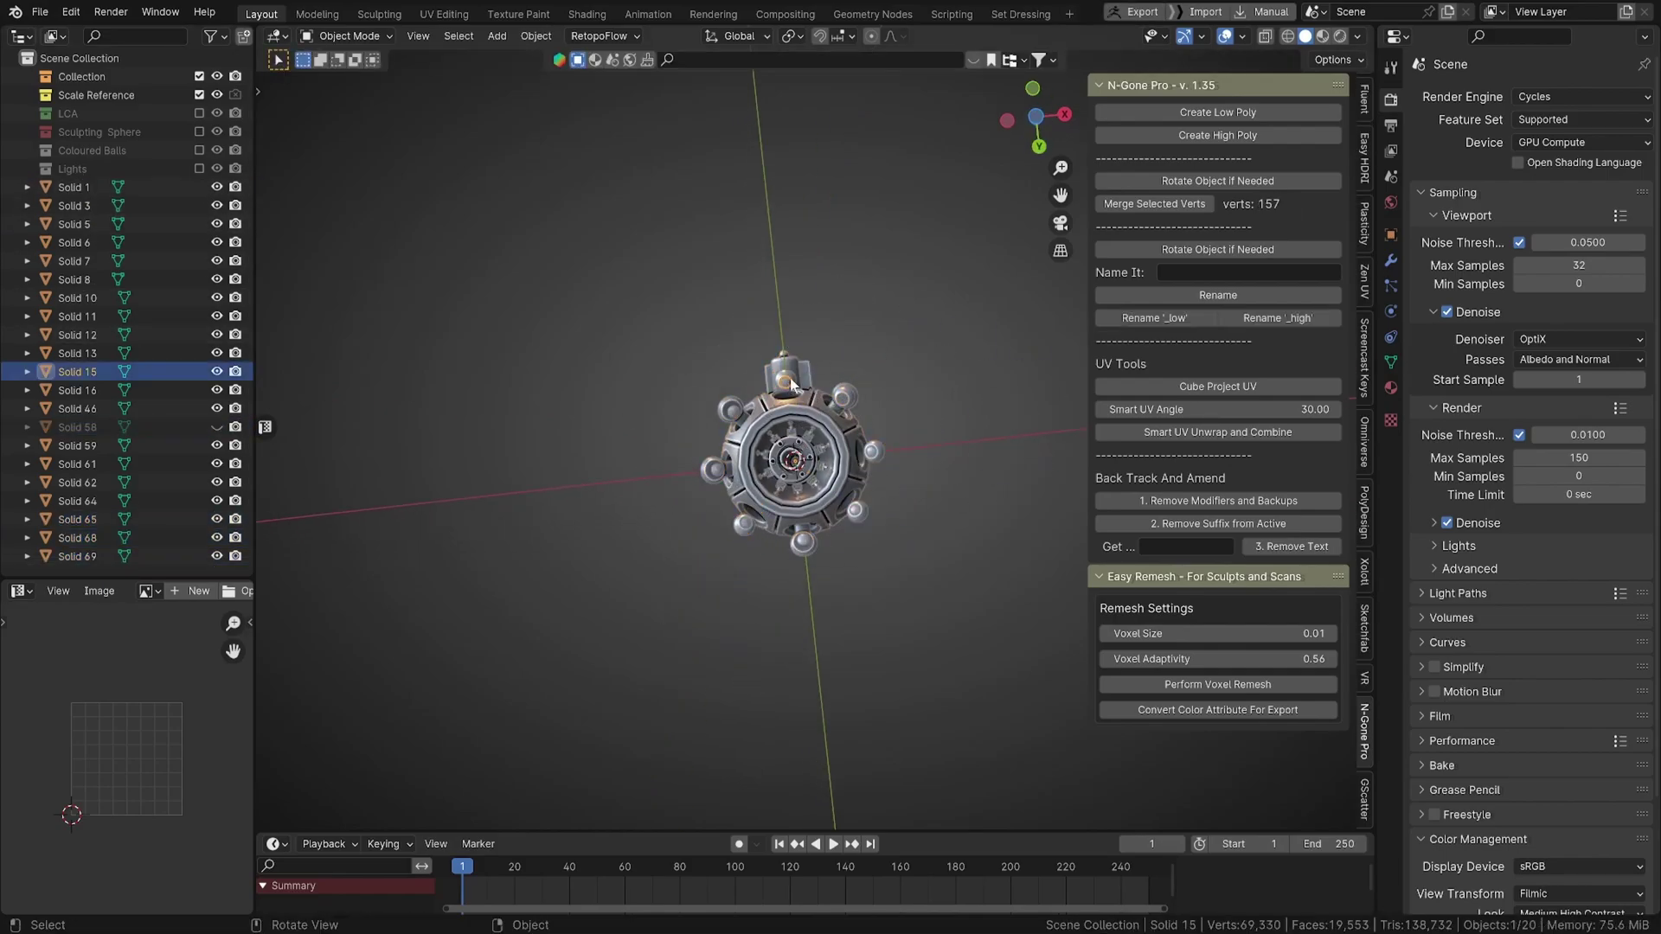
click(783, 381)
shift+click(731, 407)
key(ctrl+z)
key(ctrl+z)
key(ctrl+z)
key(ctrl+z)
shift+click(859, 392)
key(ctrl+j)
middle_drag(864, 391, 871, 429)
key(h)
key(alt+h)
shift+click(746, 401)
key(ctrl+j)
Select the separate camera bodies around the main body and join them into one object.
click(775, 396)
click(798, 391)
click(743, 408)
ctrl+middle_drag(759, 401, 752, 290)
click(746, 290)
scroll(493, 350, down, 2)
shift+click(571, 385)
shift+click(942, 437)
key(ctrl+j)
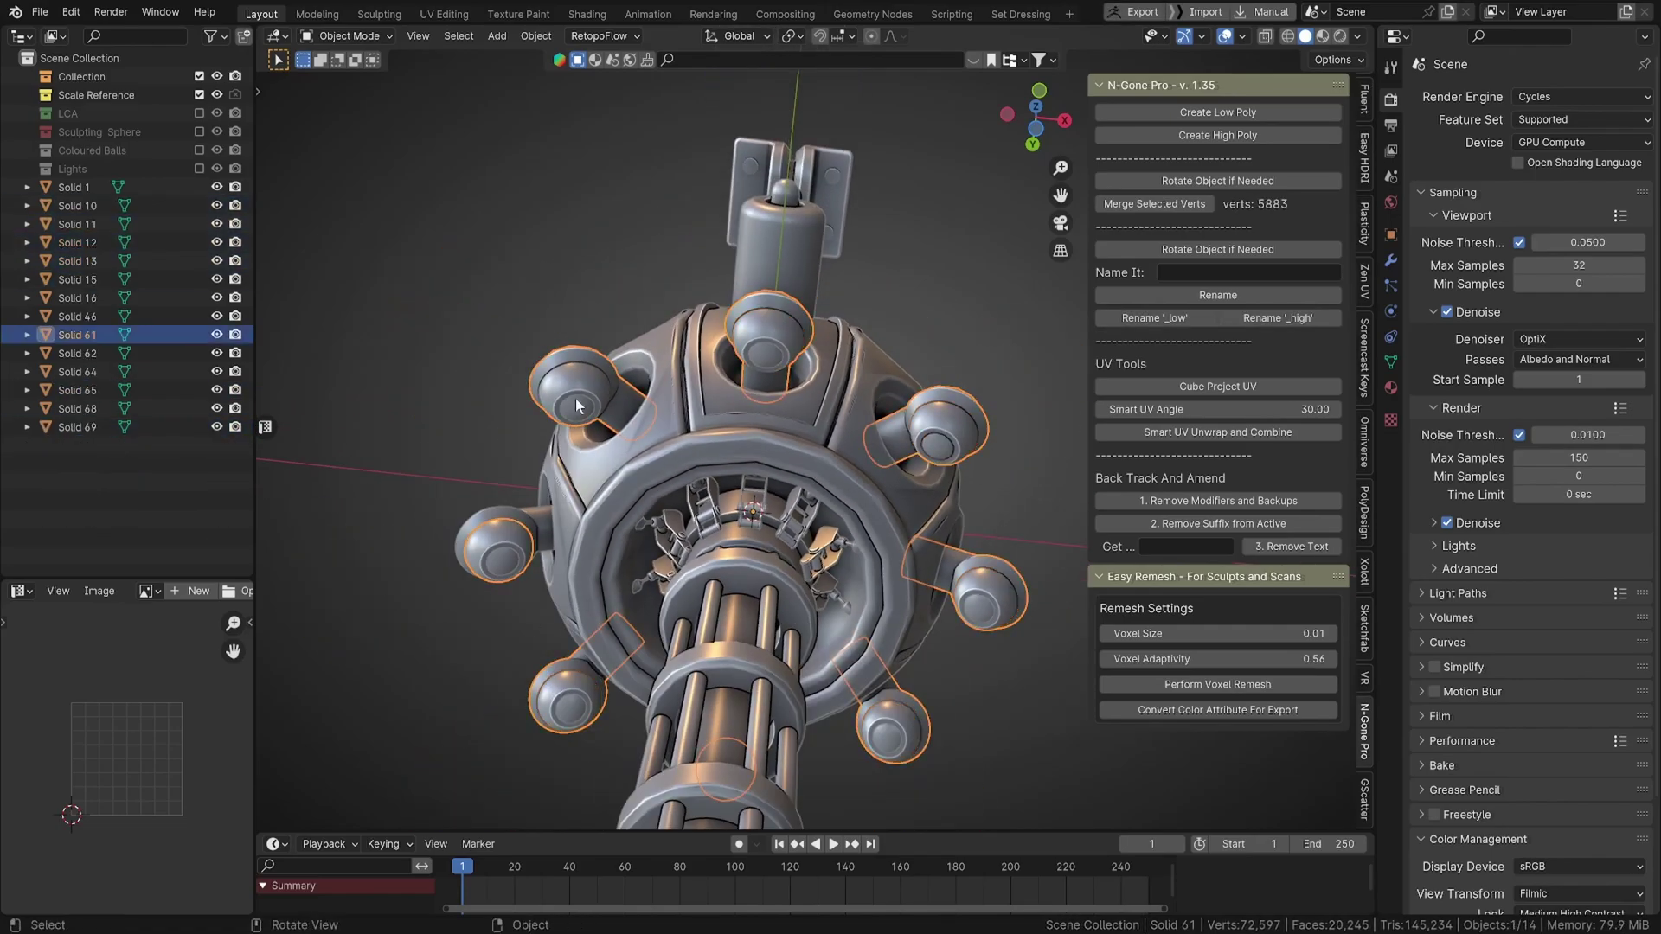
Select linked parts of the joined camera mesh in Edit Mode and separate them into their own object.
key(Tab)
key(l)
middle_drag(942, 448, 744, 554)
key(p)
key(s)
key(Tab)
Select the individual camera lens pieces and join them into one object.
click(780, 483)
shift+click(877, 432)
shift+click(997, 674)
shift+click(899, 723)
shift+click(789, 689)
shift+click(739, 587)
key(ctrl+j)
Select the joined main body with the barrel and name it Main.
click(761, 415)
middle_drag(667, 403, 726, 415)
scroll(726, 415, up, 3)
click(1223, 275)
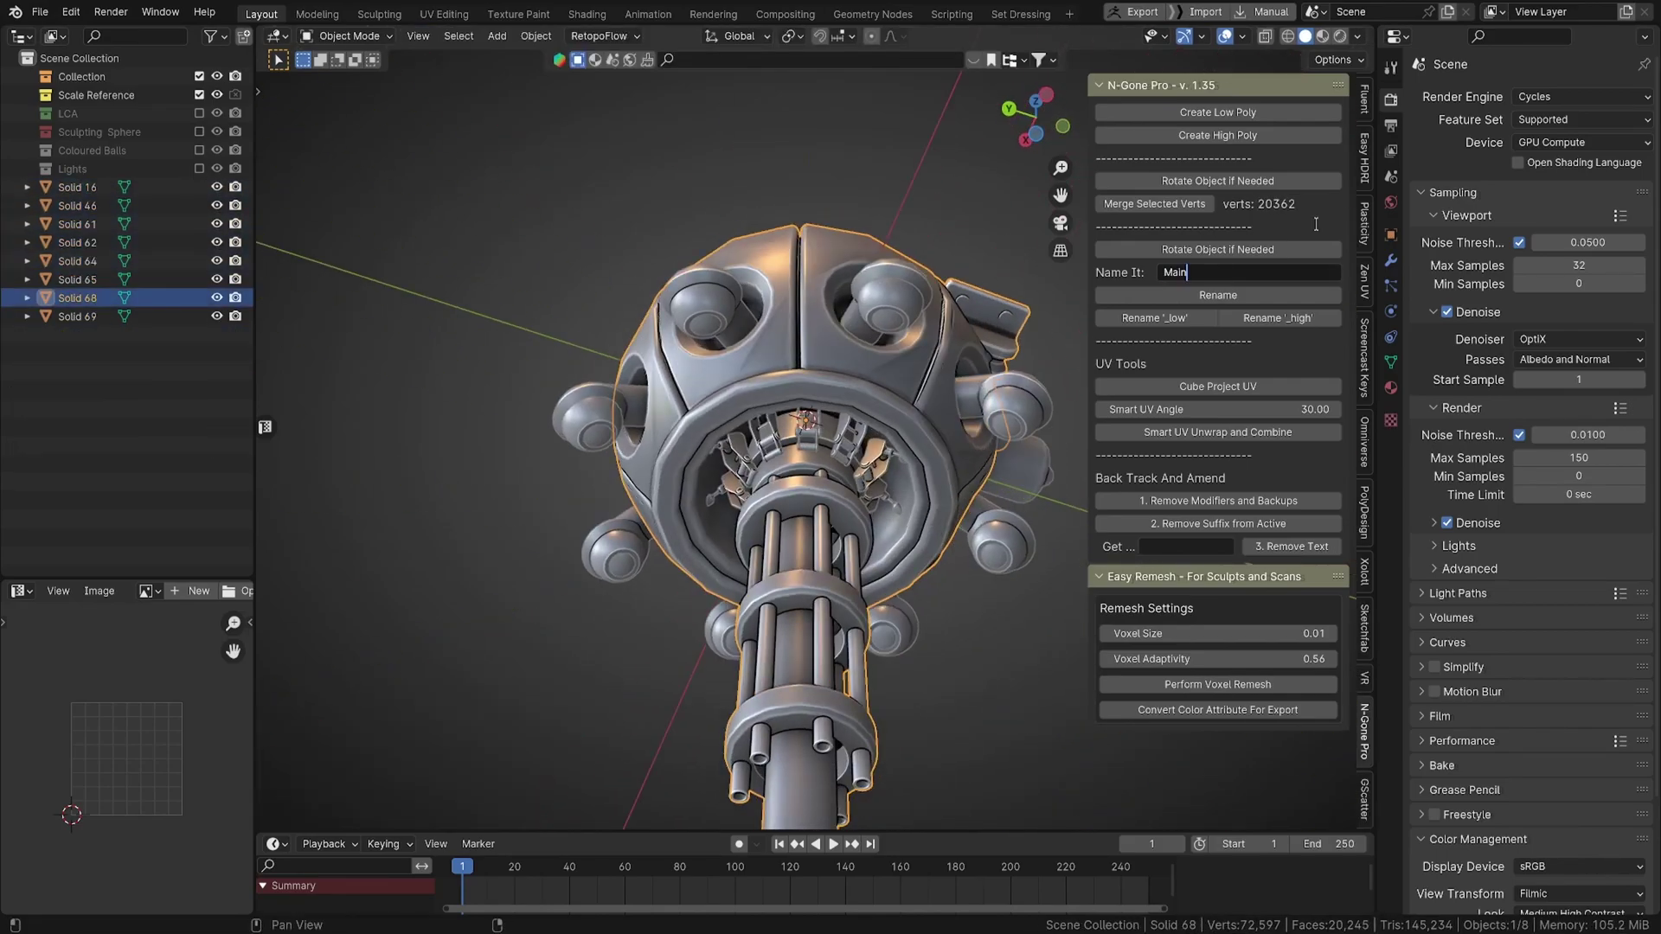
Name the joined camera bodies Camera Stems and the joined lens pieces Lens.
click(891, 302)
click(834, 285)
middle_drag(891, 302, 779, 524)
click(778, 525)
click(889, 516)
click(945, 474)
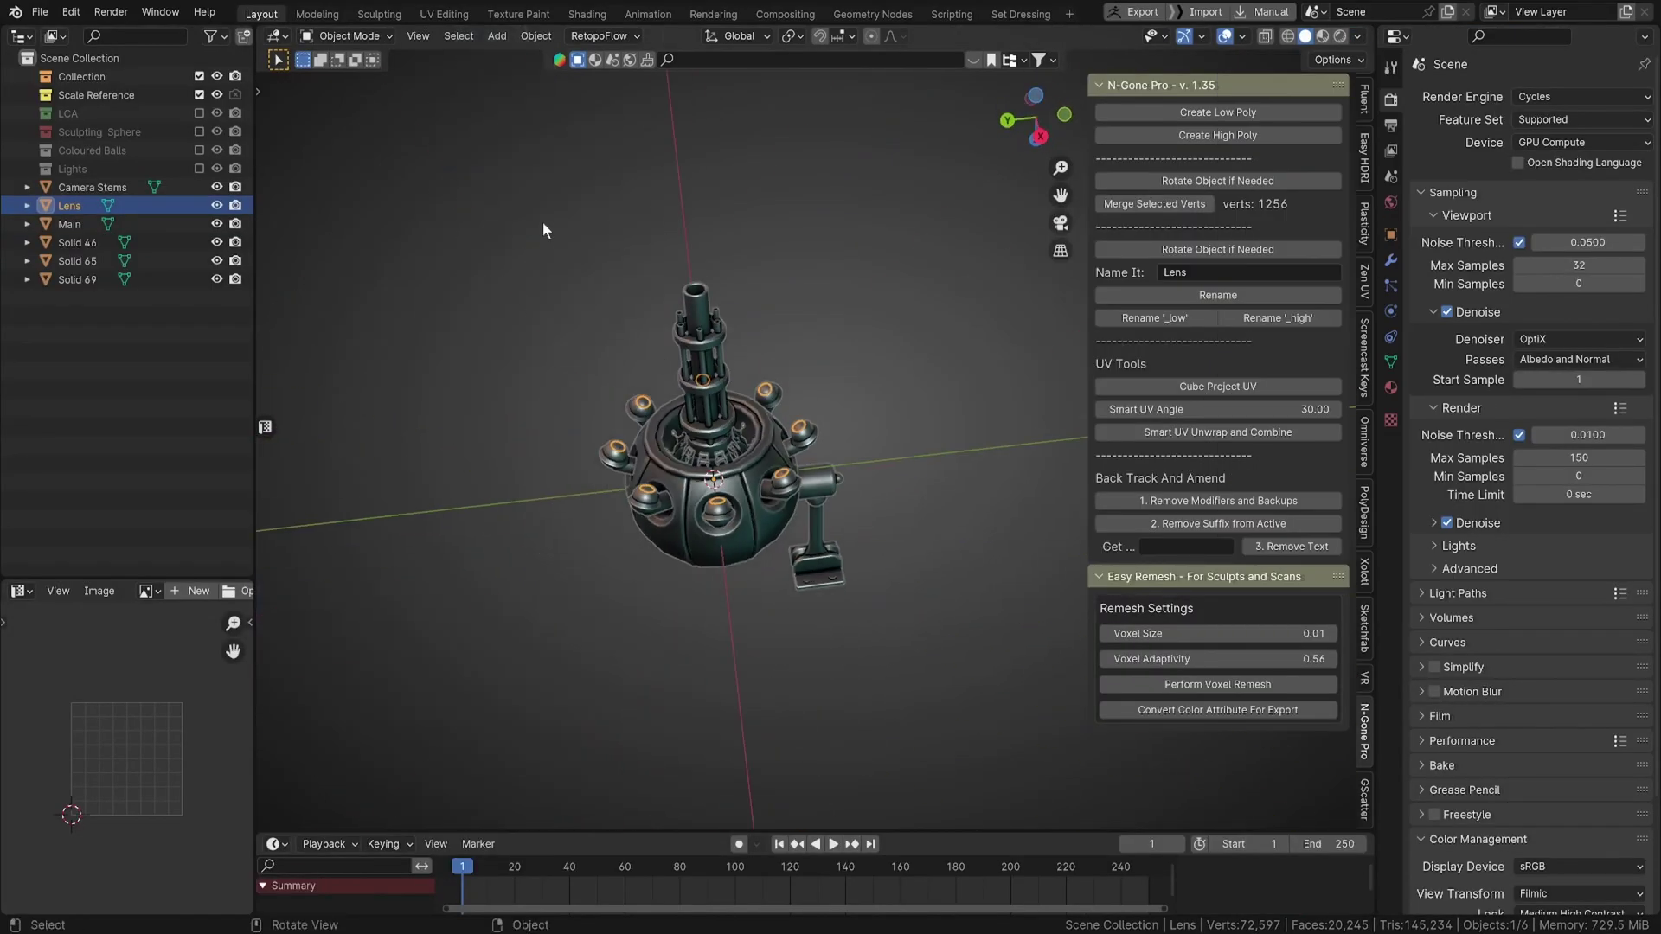
Select the mechanical details inside the front opening and rename them Detail Inner.
key(a)
click(1218, 249)
middle_drag(778, 286, 744, 442)
click(672, 318)
scroll(865, 396, up, 6)
click(865, 396)
click(1200, 296)
Rename the Main object Wall Arm and the upright cylinder on top of the body Connector.
scroll(865, 433, down, 2)
click(778, 432)
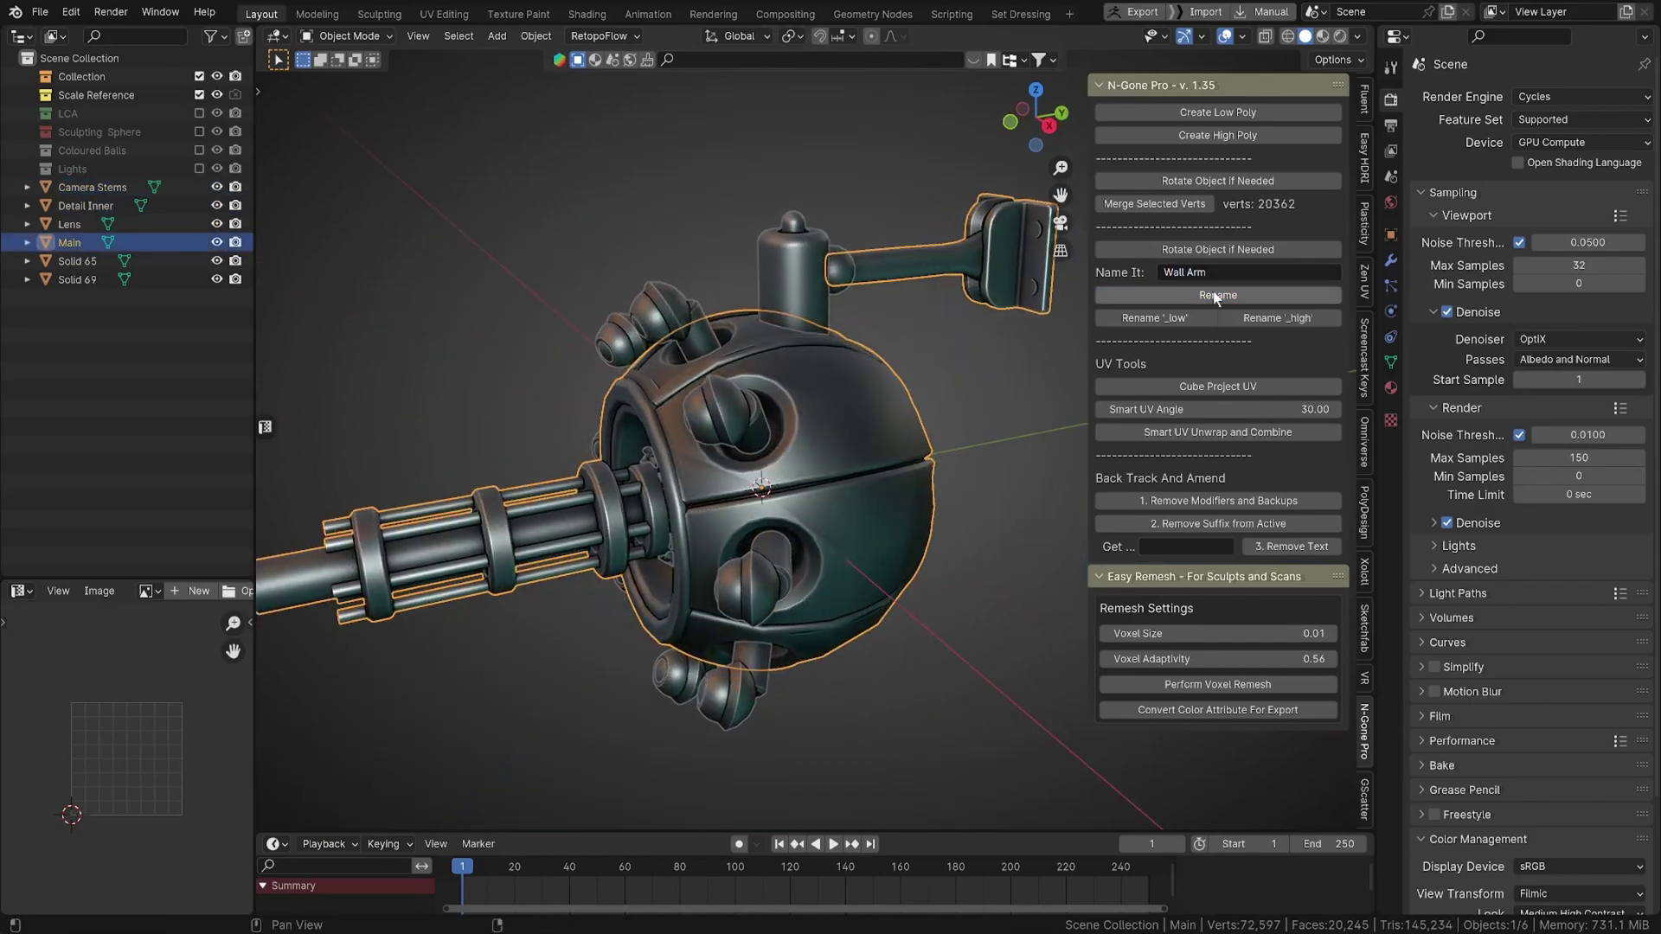
click(1216, 295)
click(1221, 272)
click(1190, 298)
Join the small ball joint beside the upright cylinder to the Wall Arm object.
click(834, 271)
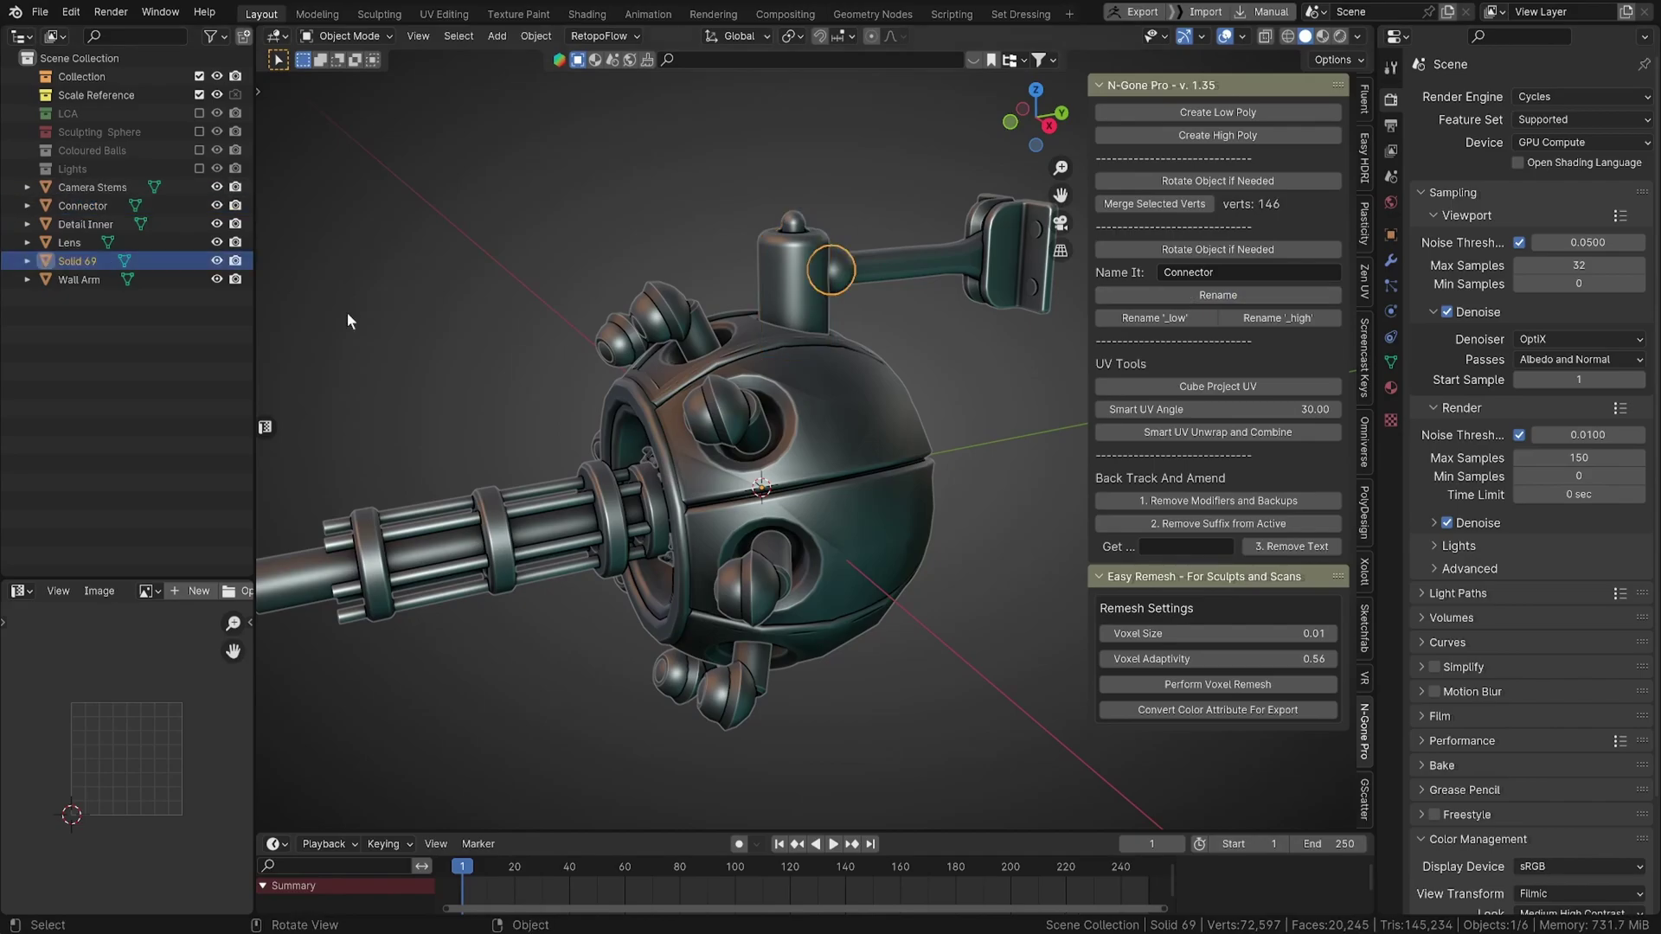
middle_drag(567, 341, 519, 337)
shift+click(912, 282)
key(ctrl+j)
Select all the parts and hide the X and Y axis lines in the viewport.
middle_drag(912, 282, 1021, 328)
drag(337, 180, 952, 575)
key(alt+shift+z)
click(1243, 37)
click(1301, 124)
click(1330, 123)
scroll(939, 285, up, 3)
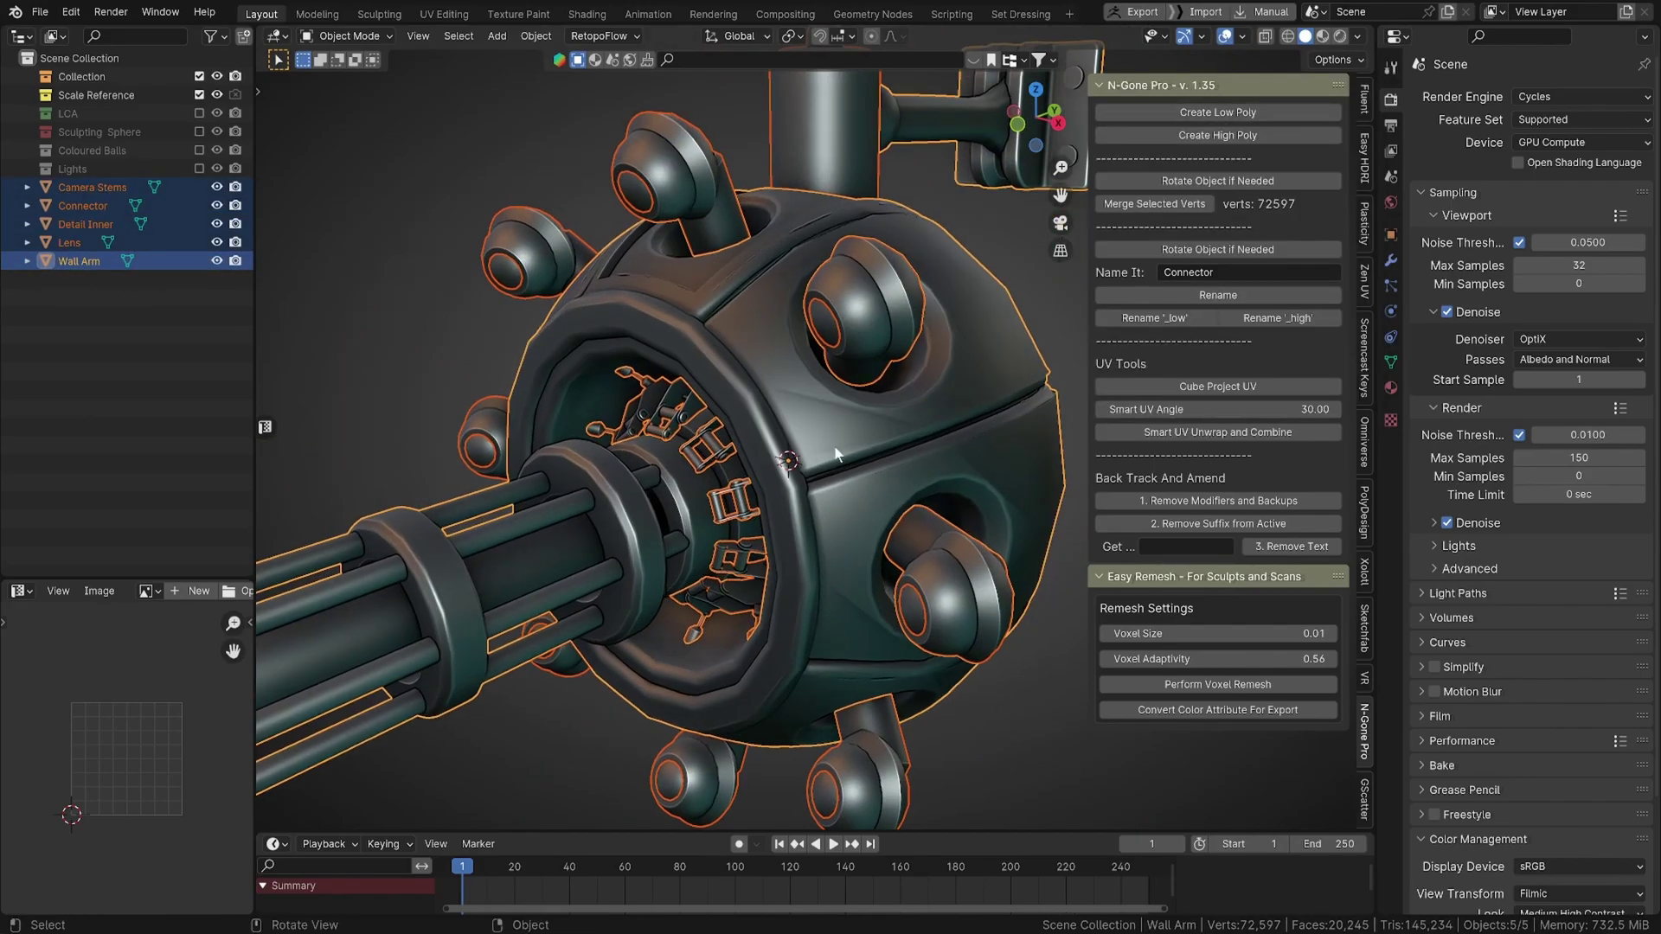
Merge the duplicate vertices of all selected parts and clear the selection.
shift+middle_drag(871, 431, 843, 461)
click(1218, 112)
scroll(852, 420, down, 6)
key(alt+a)
middle_drag(895, 355, 1038, 364)
scroll(1021, 362, up, 3)
middle_drag(1021, 362, 856, 368)
click(857, 367)
Select all the parts and turn on the scene statistics overlay.
drag(377, 207, 791, 508)
click(1243, 35)
click(1110, 144)
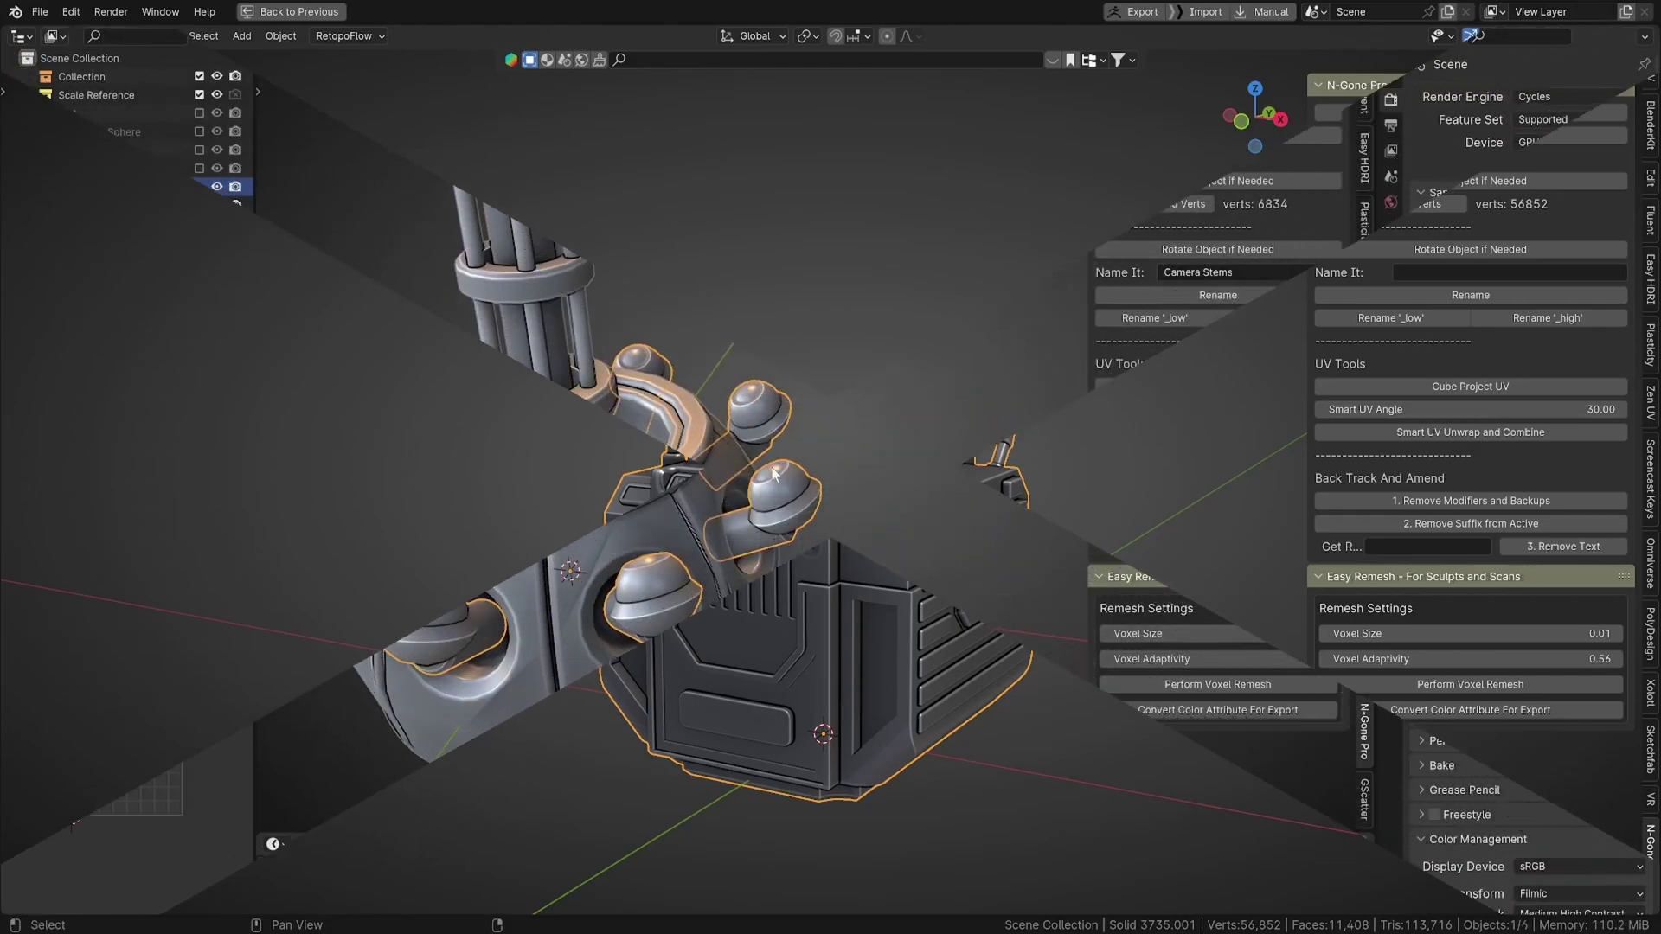
Switch the viewport MatCap to the dark green and red sphere.
click(1358, 36)
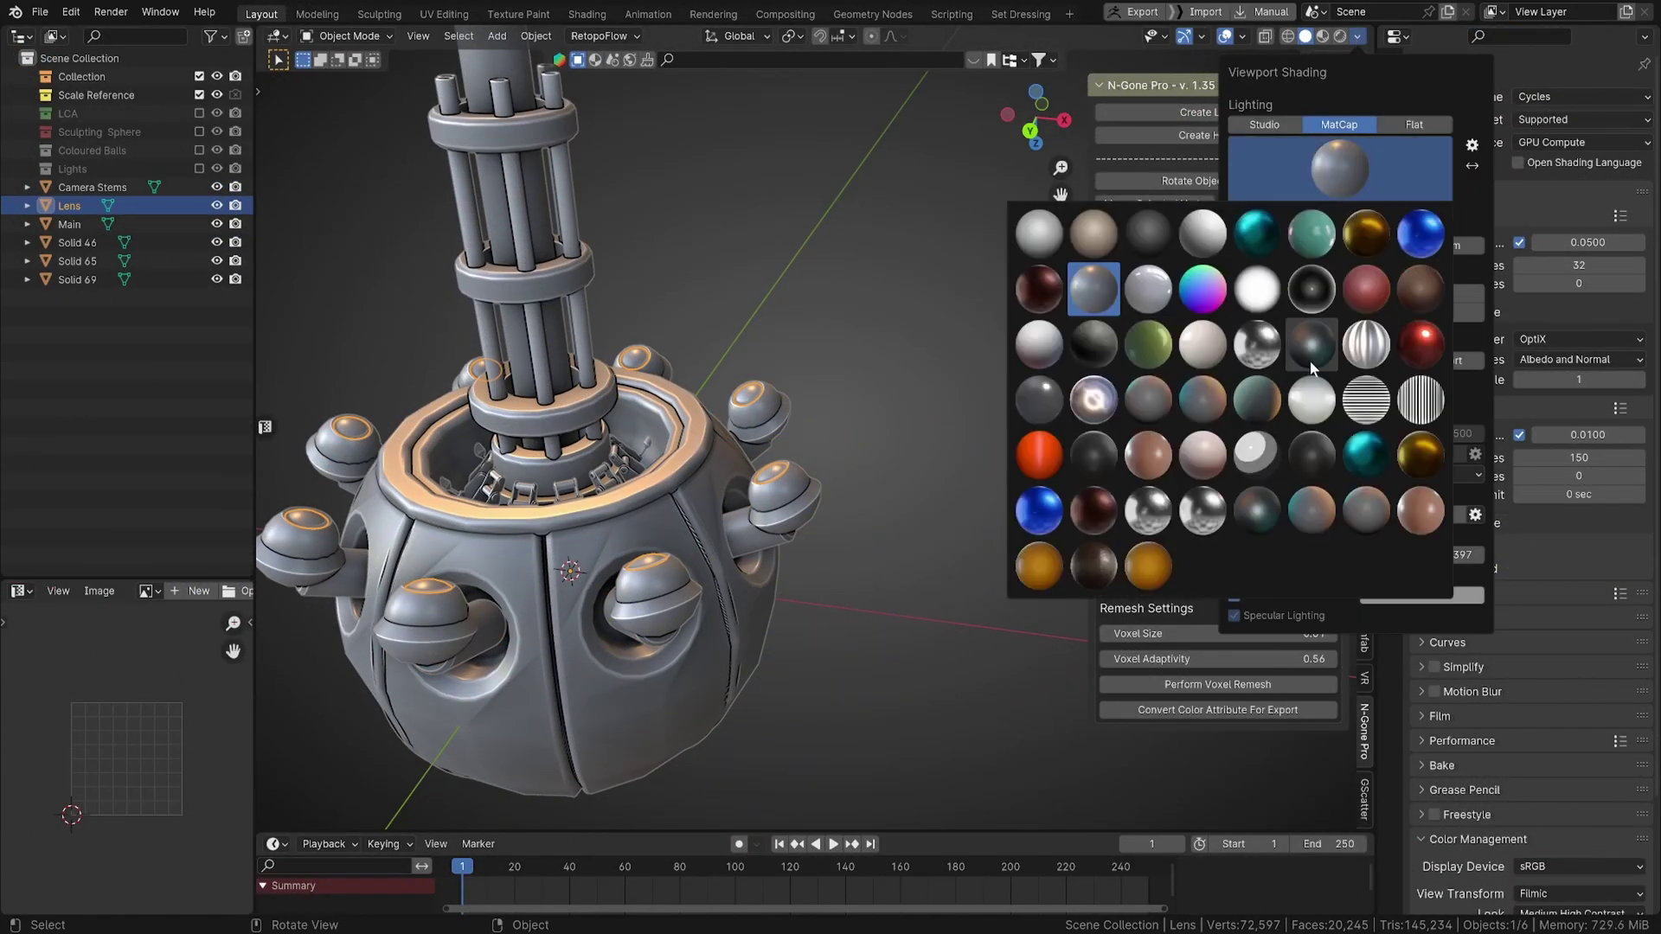
click(1311, 363)
scroll(615, 230, down, 5)
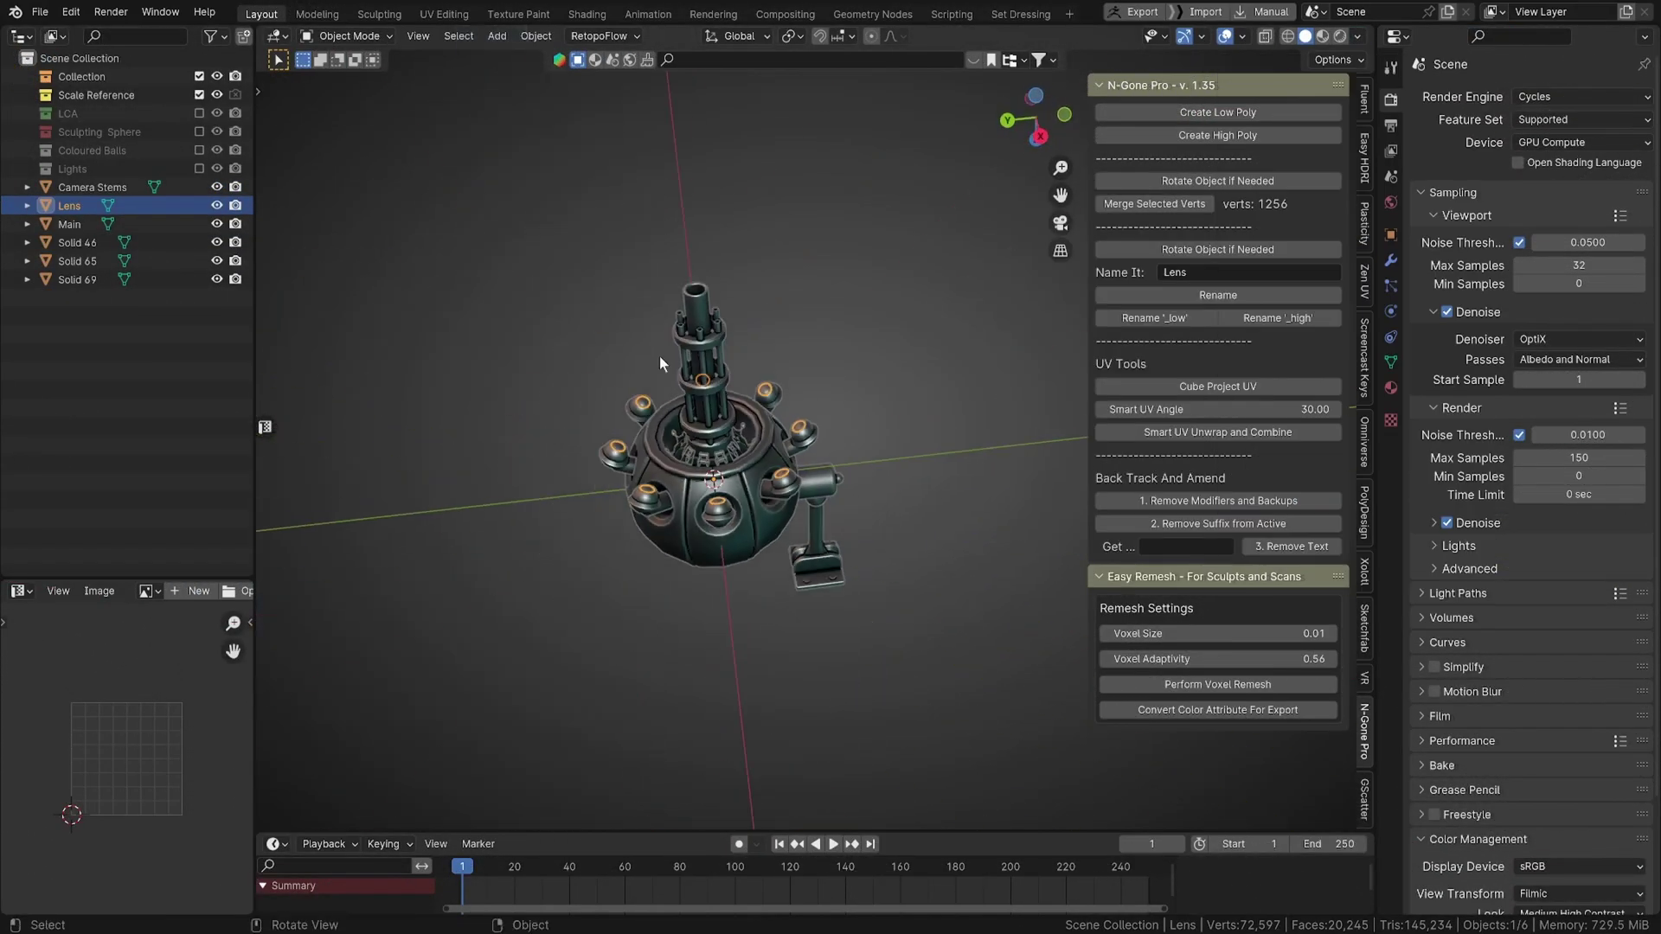
Select the ring of mechanical details around the barrel base and rename it Detail Inner.
key(a)
click(1217, 249)
middle_drag(699, 303, 657, 329)
click(658, 330)
scroll(658, 330, up, 4)
middle_drag(779, 372, 877, 404)
click(806, 472)
scroll(806, 471, up, 2)
key(Return)
click(1198, 295)
Rename the main body object Wall Arm and the upright mounting cylinder Connector.
scroll(1038, 329, down, 3)
middle_drag(1064, 333, 938, 320)
click(938, 319)
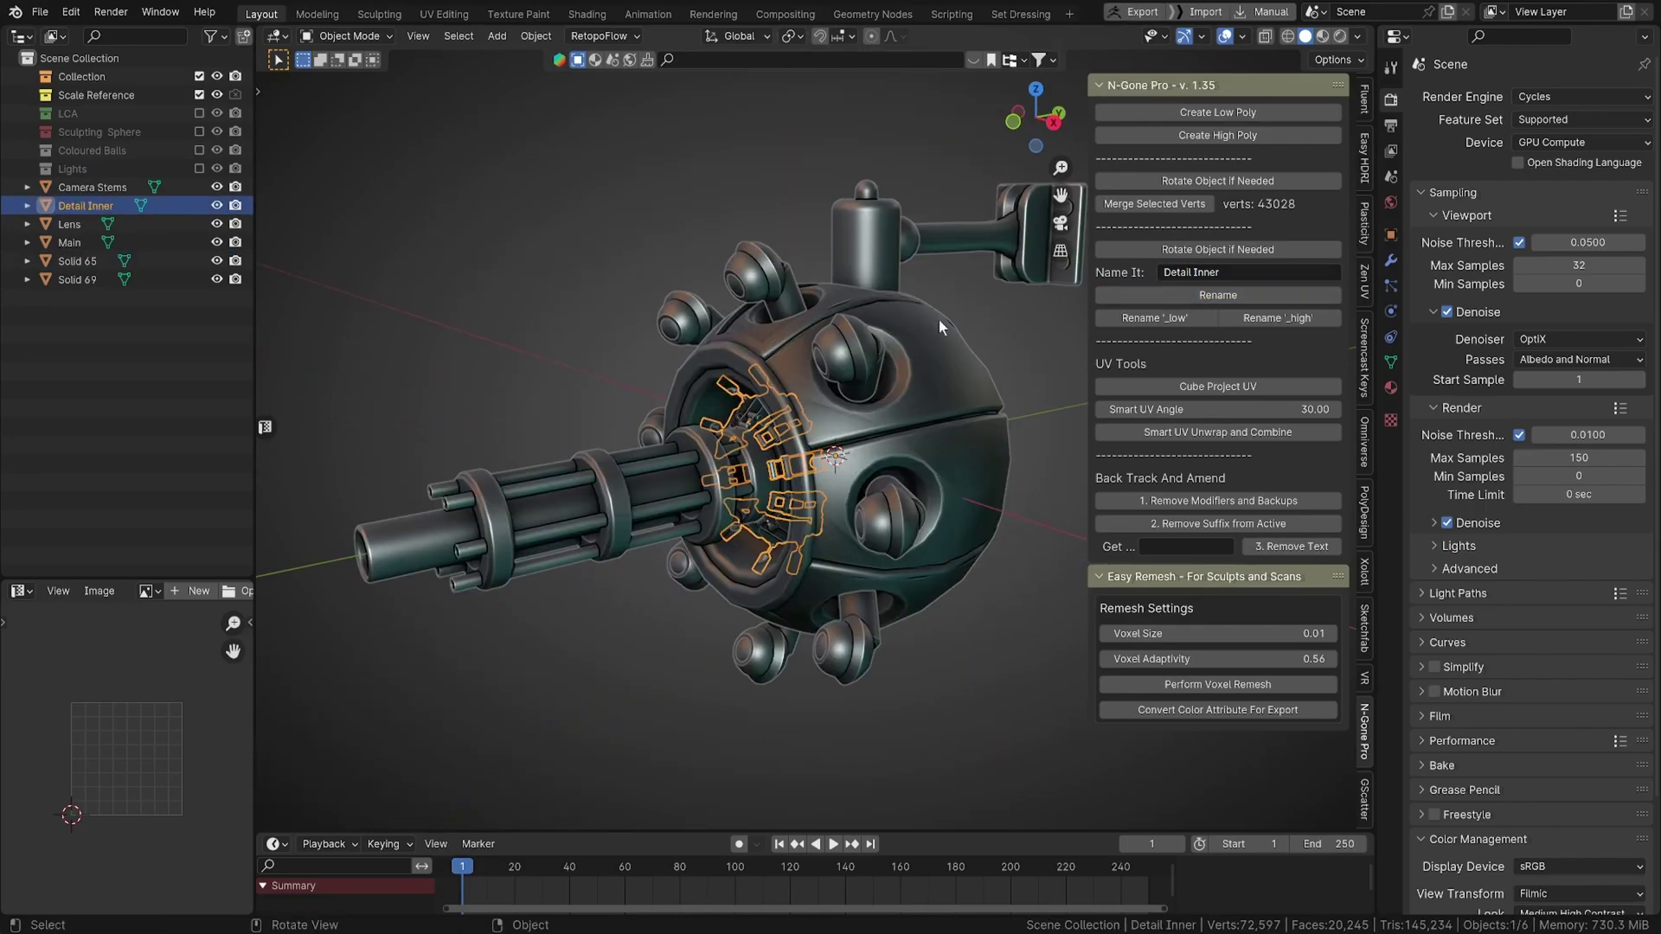
middle_drag(1019, 250, 973, 256)
click(1215, 296)
click(1221, 272)
click(1189, 294)
Join the leftover ball joint, Solid 69, to the Wall Arm object.
click(122, 267)
shift+click(911, 282)
key(ctrl+j)
Select every part of the turret and turn off the X and Y axis lines.
middle_drag(1021, 294, 339, 184)
key(a)
key(alt+shift+z)
key(alt+shift+z)
click(1242, 37)
drag(1302, 126, 1332, 126)
scroll(857, 363, up, 4)
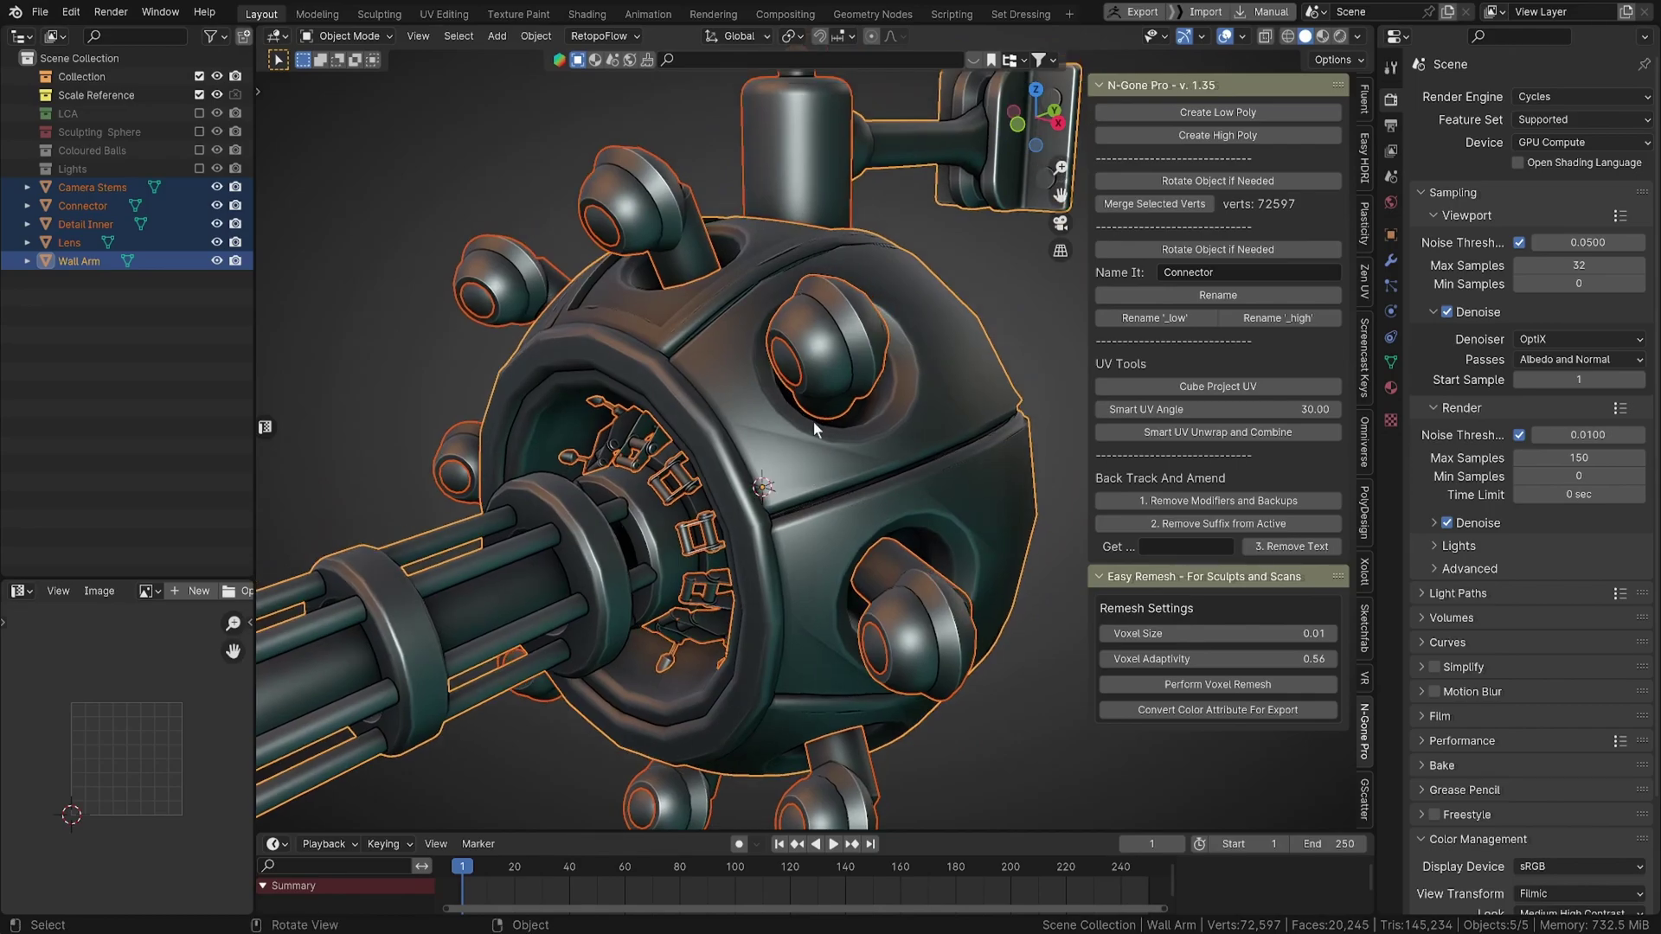
Merge the duplicate vertices in the selected parts and reselect the whole model.
click(1218, 110)
scroll(856, 346, down, 6)
key(alt+a)
middle_drag(873, 339, 962, 349)
scroll(962, 350, up, 2)
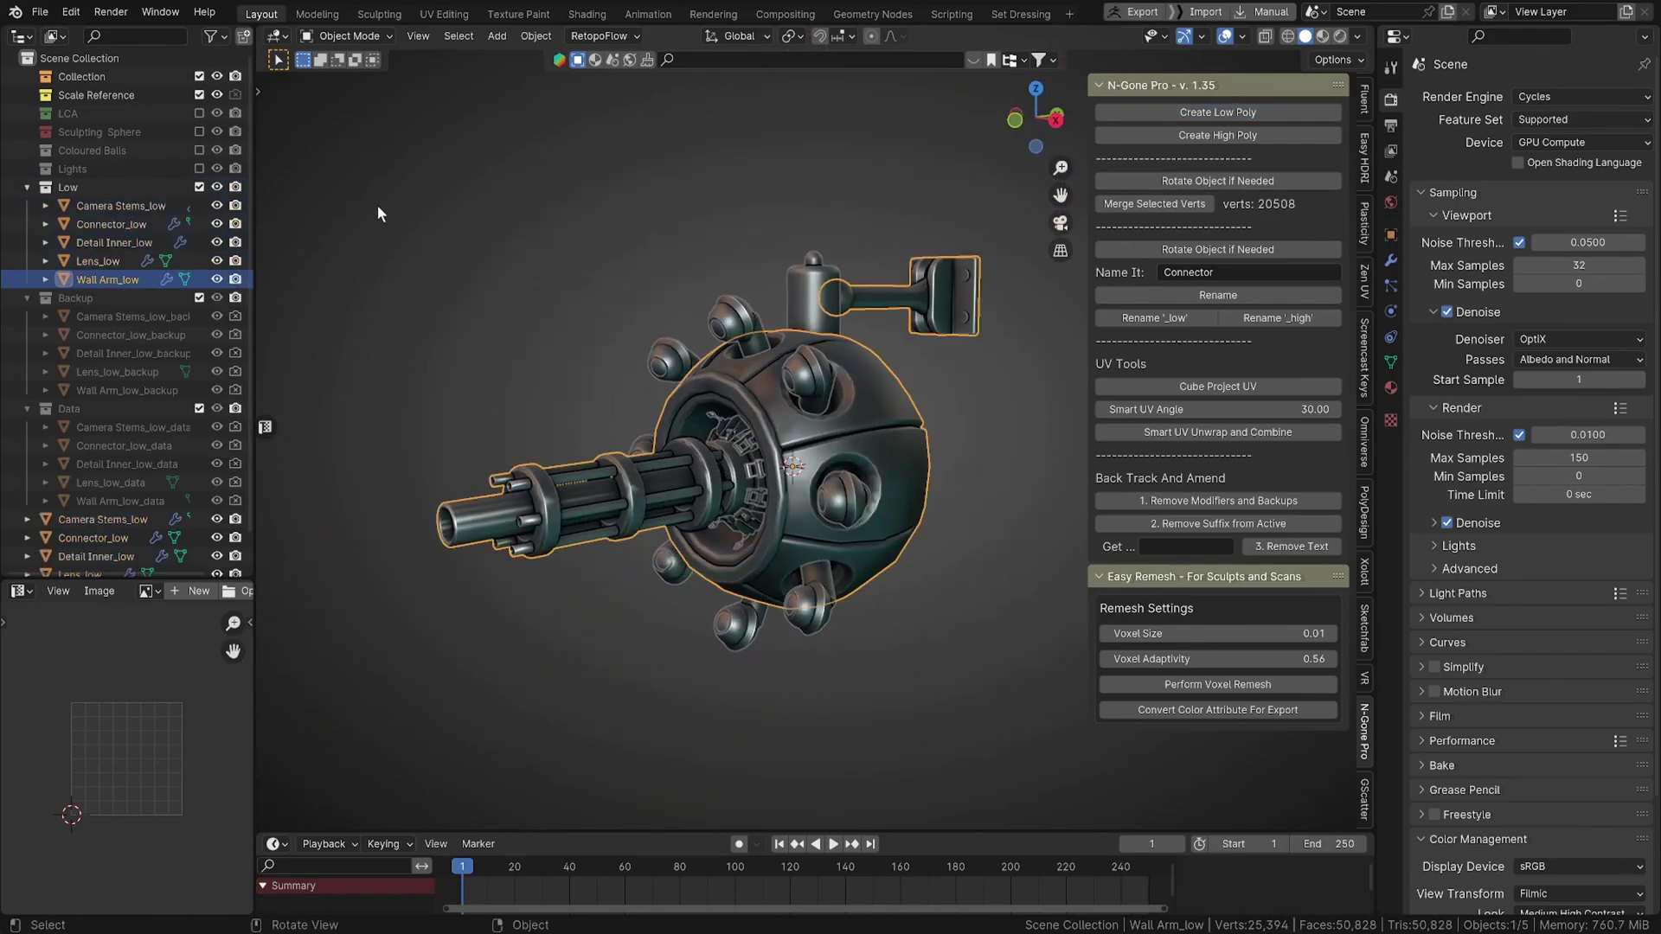
key(a)
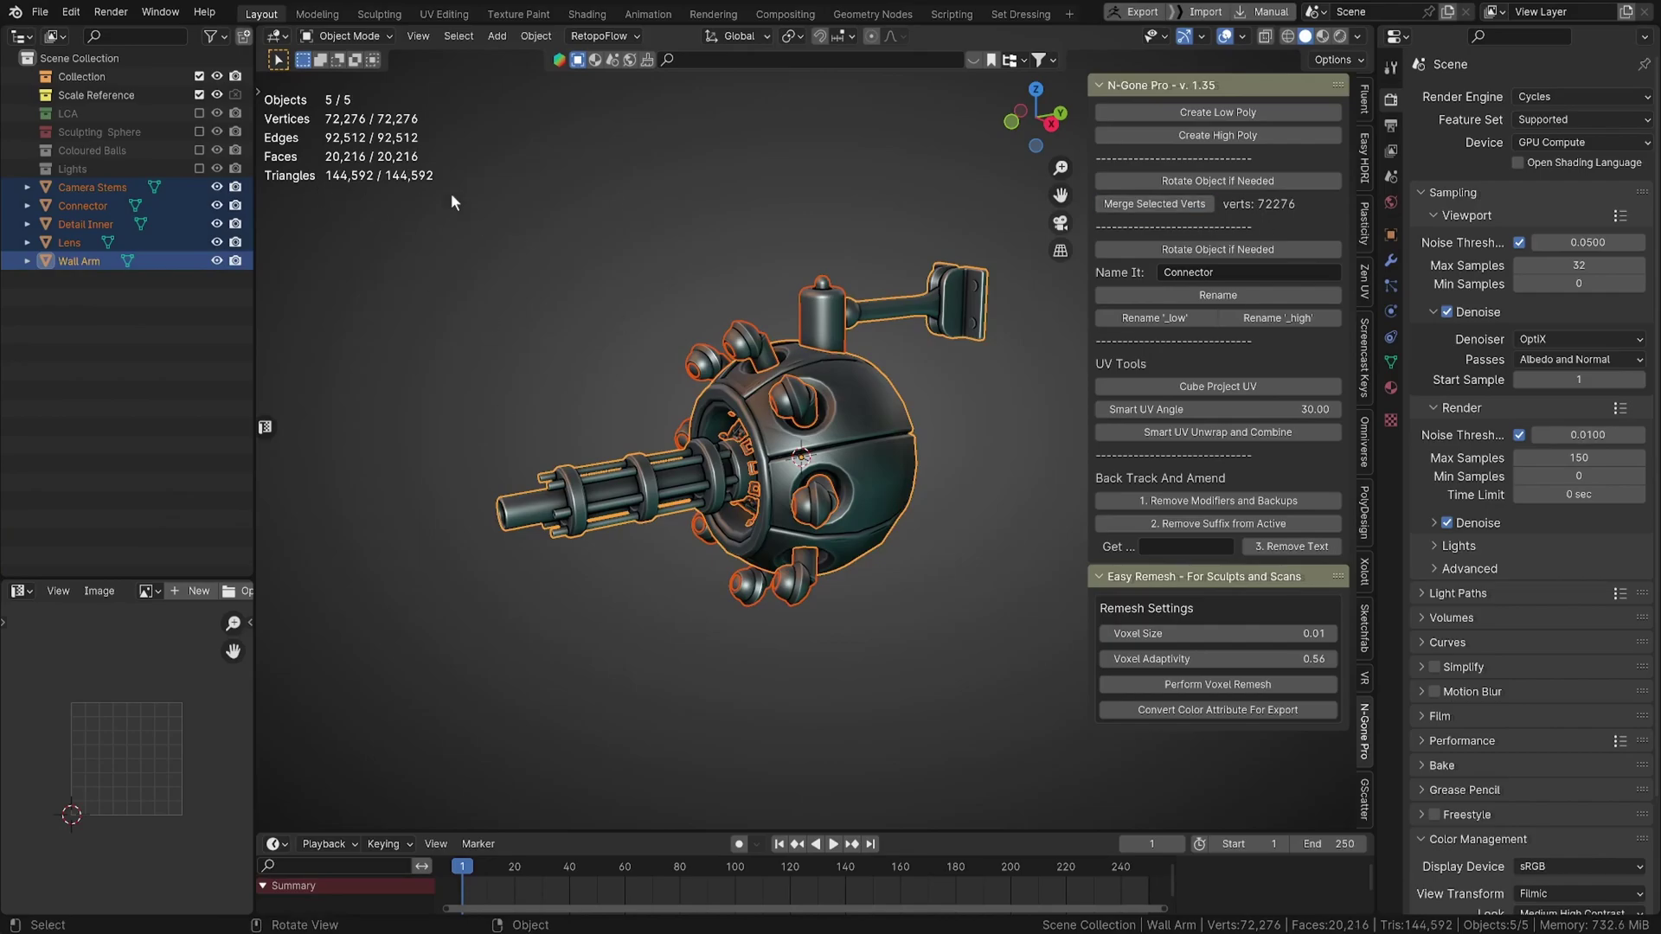
Create low-poly versions of all five selected parts, toggling the viewport overlays off and back on.
click(1234, 251)
click(1227, 37)
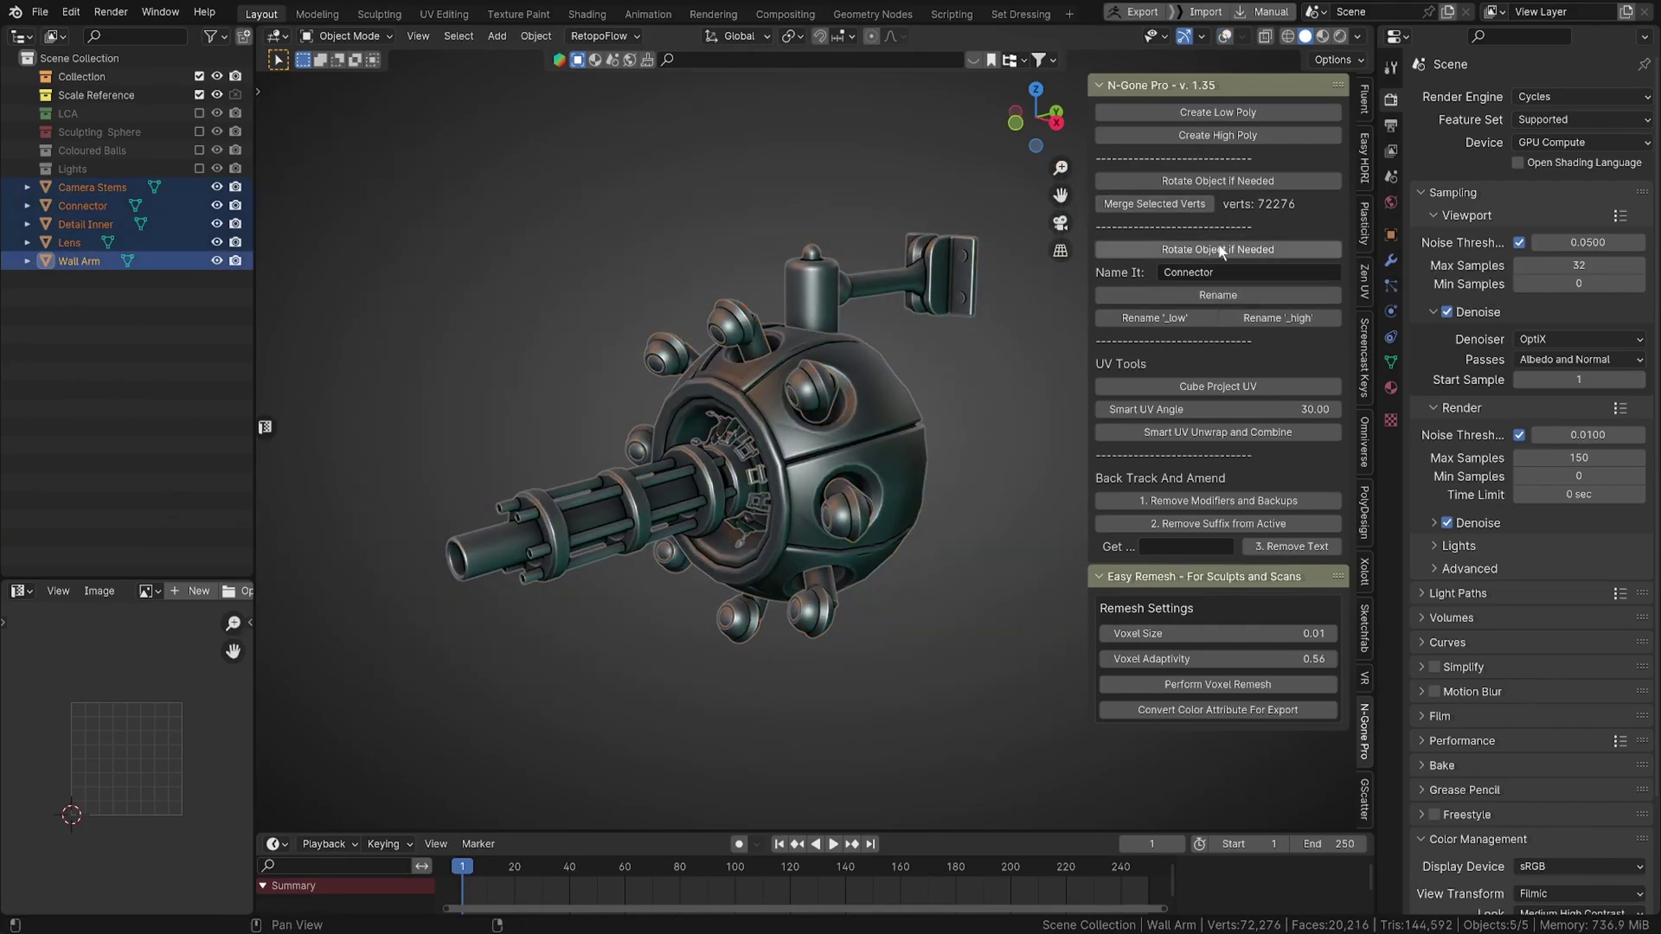
click(1223, 113)
middle_drag(605, 552, 630, 341)
scroll(630, 341, down, 2)
key(alt+shift+z)
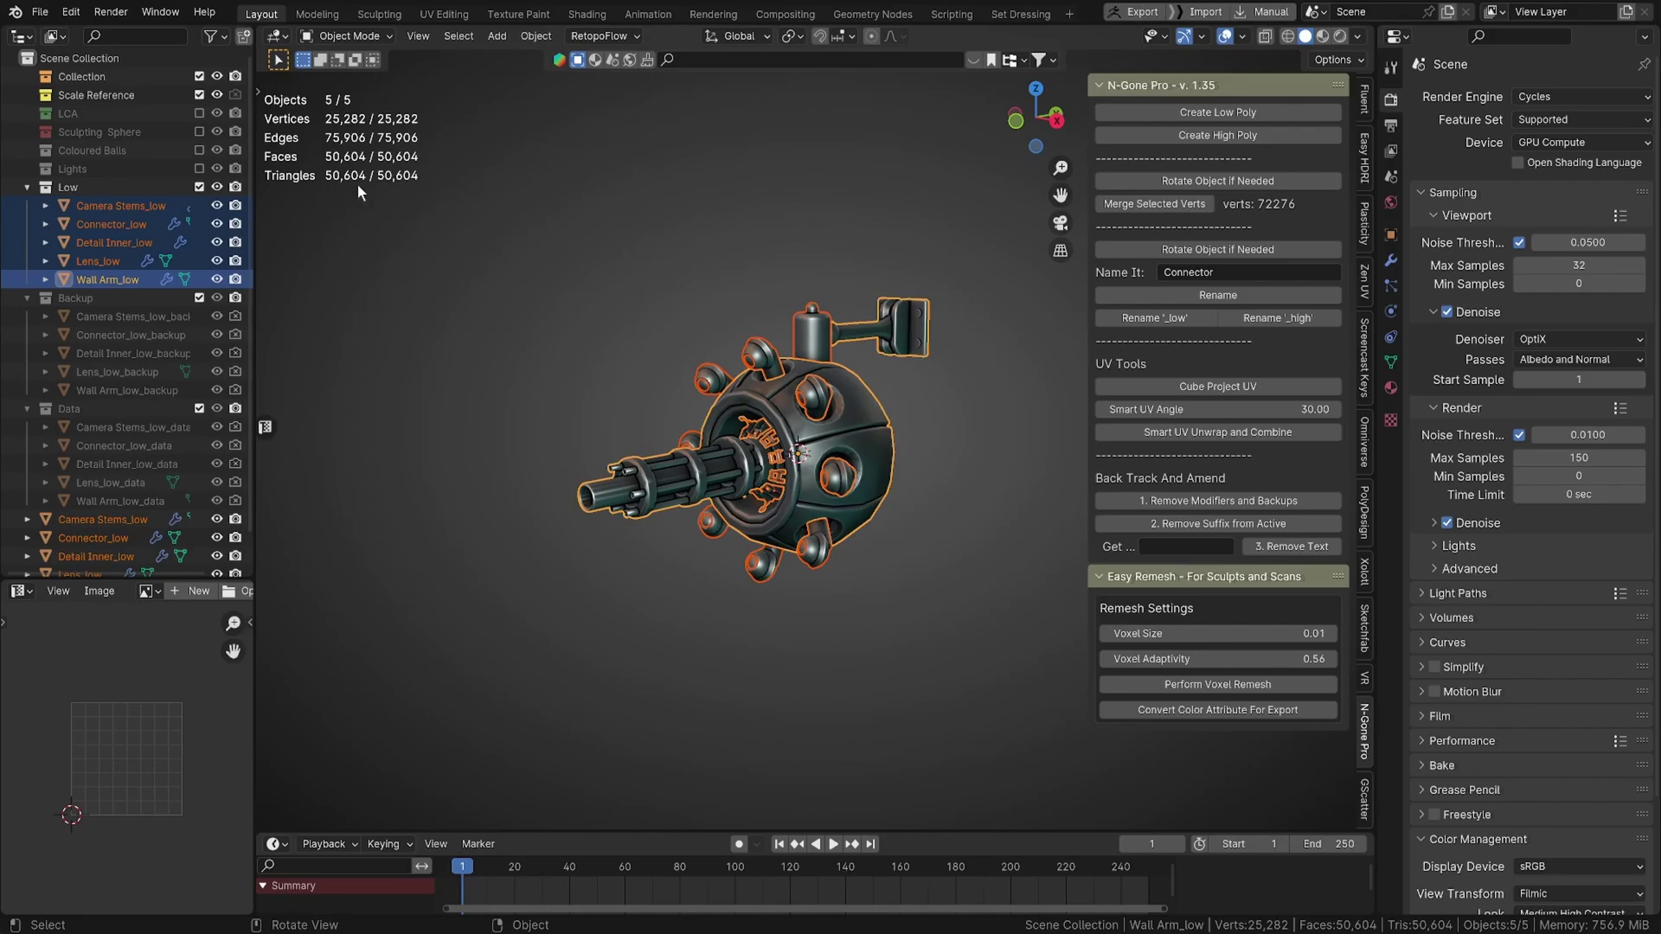
Inspect the topology of the low-poly parts in wireframe display and with the wireframe overlay.
click(969, 467)
mouse_move(968, 467)
middle_down()
mouse_move(938, 470)
mouse_move(1009, 525)
mouse_move(751, 387)
mouse_move(862, 246)
mouse_move(950, 269)
middle_up()
scroll(938, 470, up, 3)
click(750, 388)
key(shift+z)
click(863, 249)
key(shift+z)
click(1242, 36)
click(1112, 341)
click(843, 286)
click(645, 407)
mouse_move(645, 406)
middle_down()
mouse_move(695, 423)
mouse_move(666, 346)
middle_up()
scroll(656, 300, down, 6)
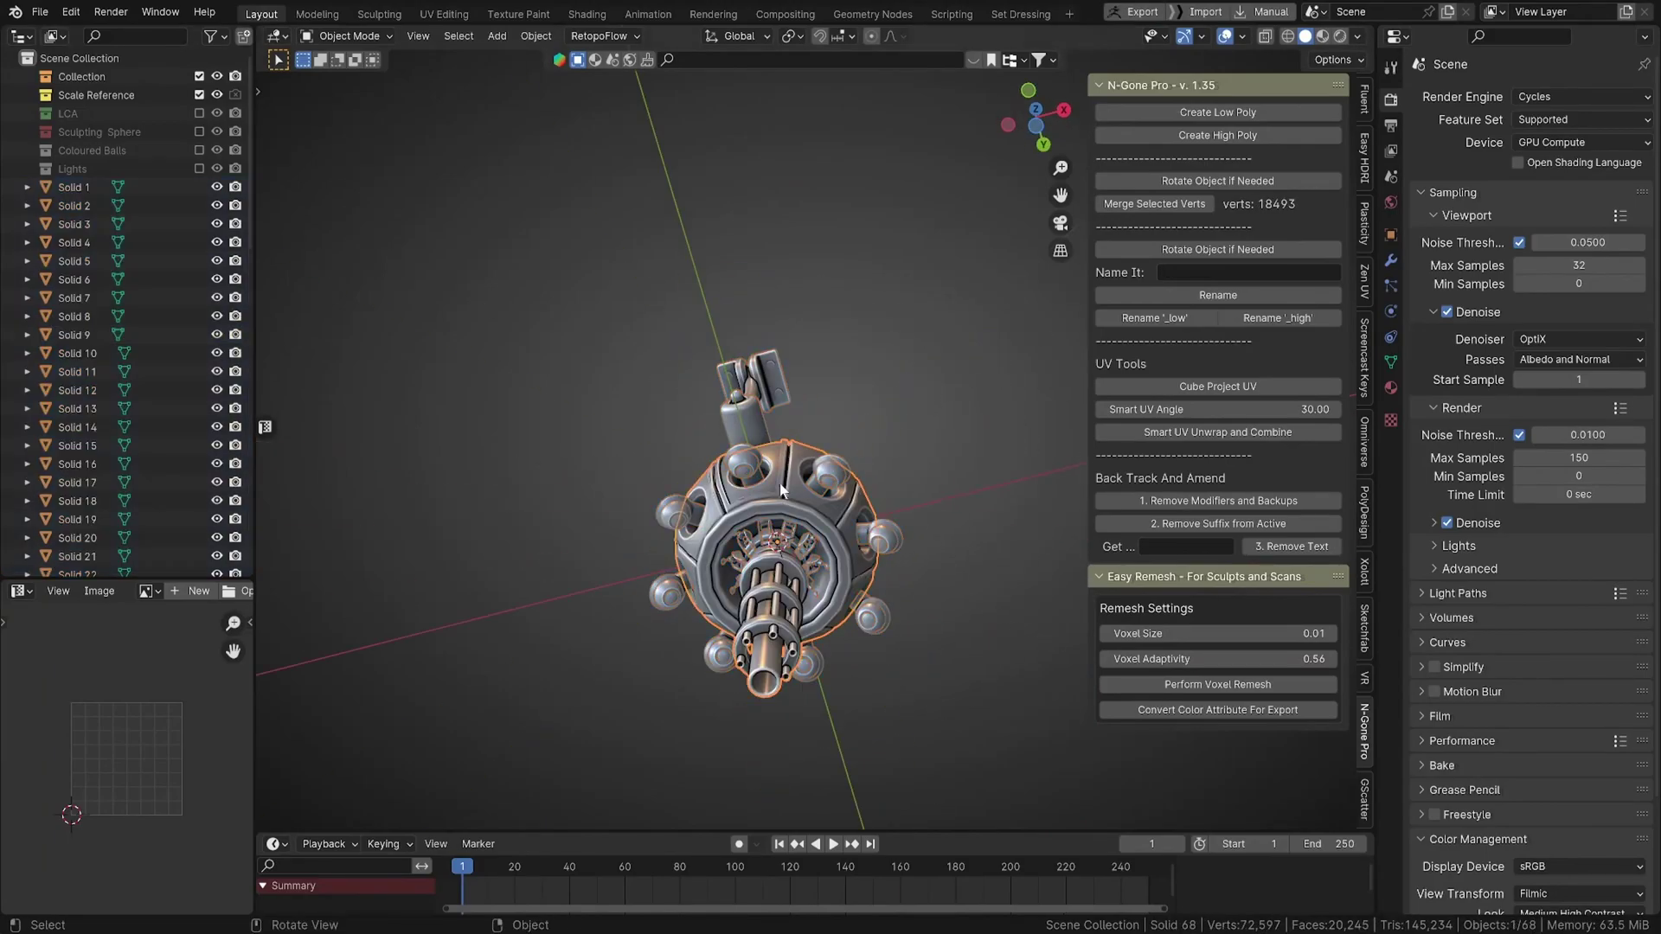
Hide the main body with the barrel and join the small inner detail pieces into one object.
key(Delete)
key(b)
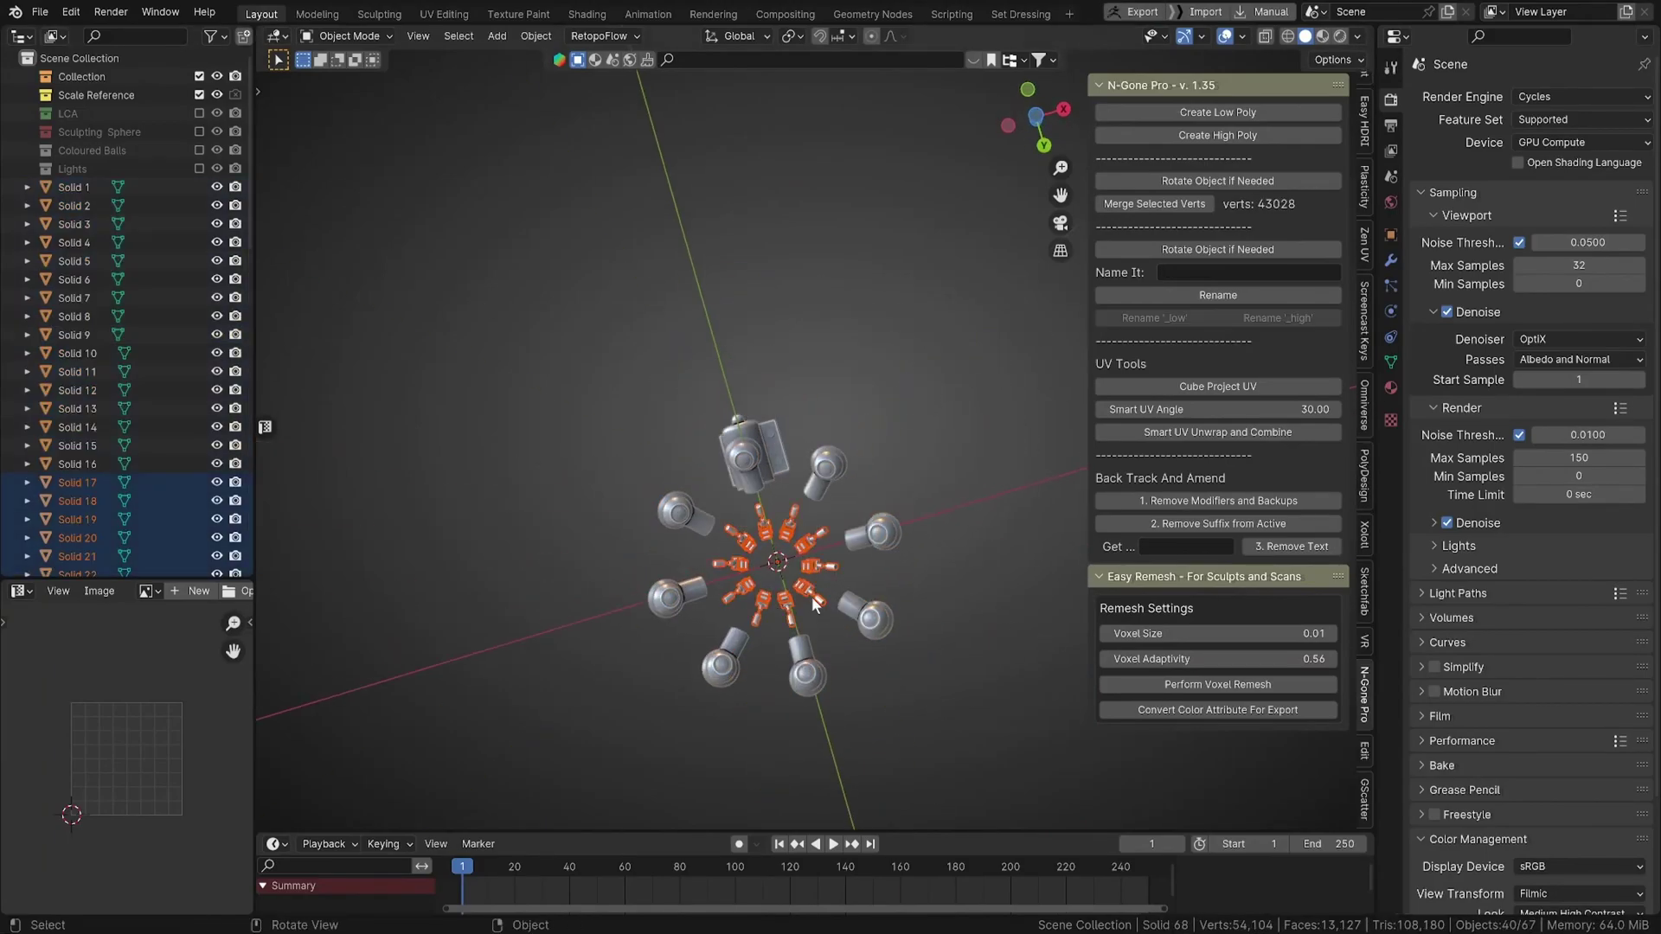
shift+click(810, 545)
key(ctrl+j)
Join the selected camera pieces around the centre into one object and clear the selection.
click(872, 616)
shift+click(698, 566)
middle_drag(872, 616, 816, 566)
shift+click(832, 512)
key(ctrl+j)
key(alt+a)
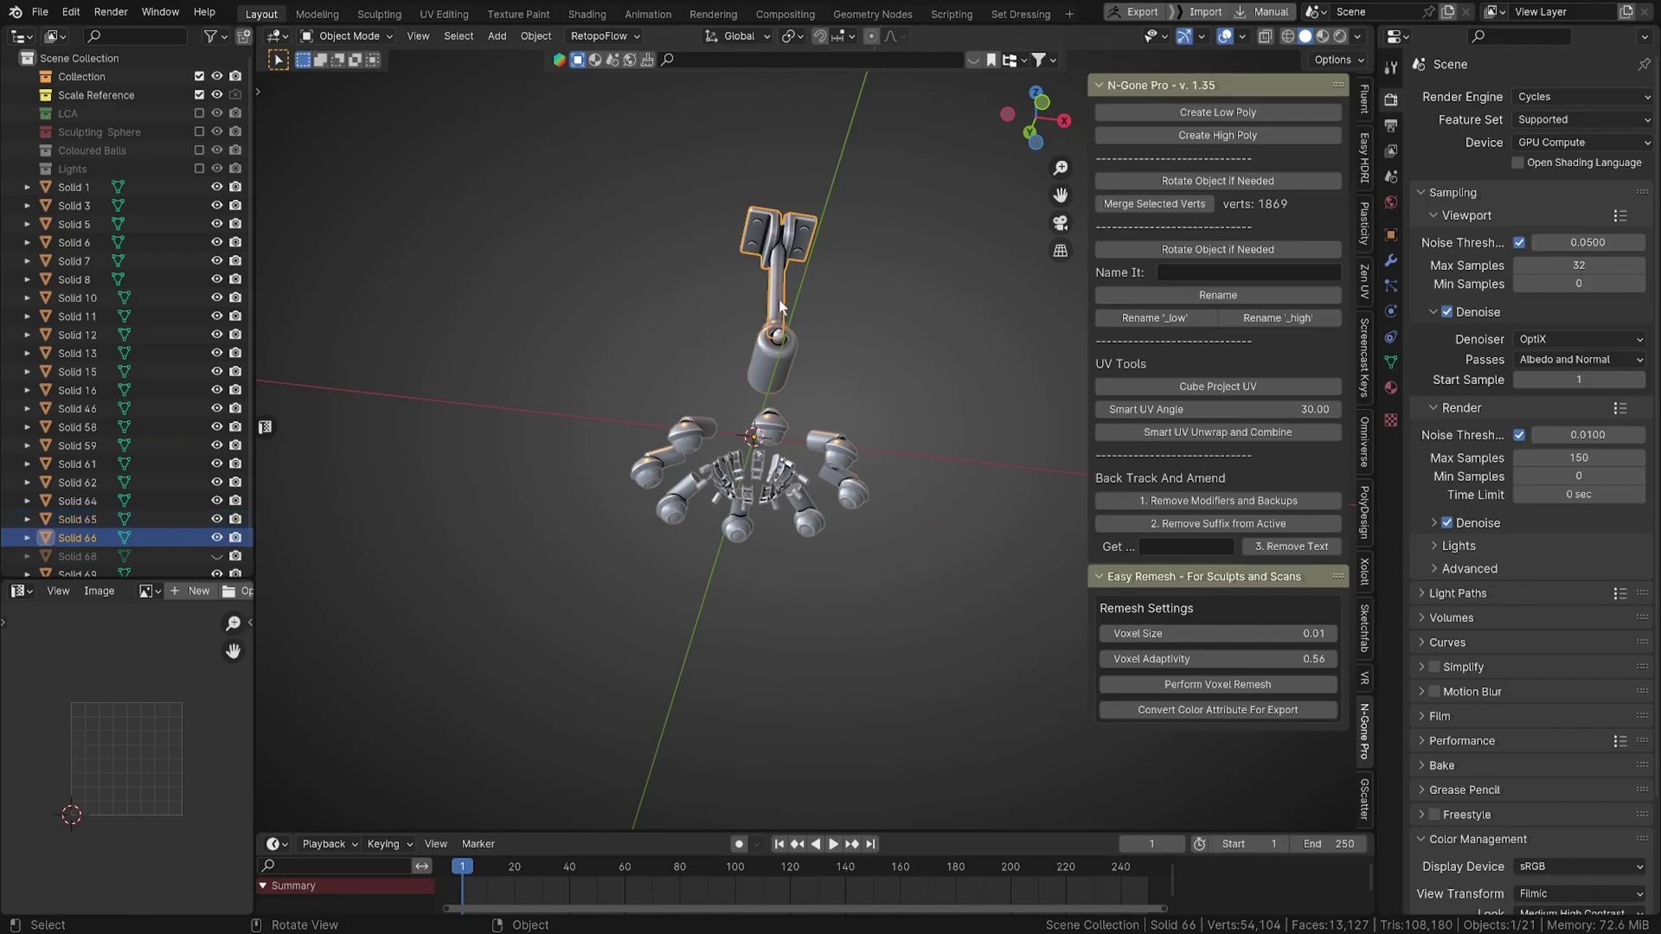
Reveal the hidden turret parts, join the selected arm pieces into one object and select the body part Solid 1.
key(alt+h)
shift+click(735, 380)
key(ctrl+j)
middle_drag(736, 389, 692, 277)
click(82, 187)
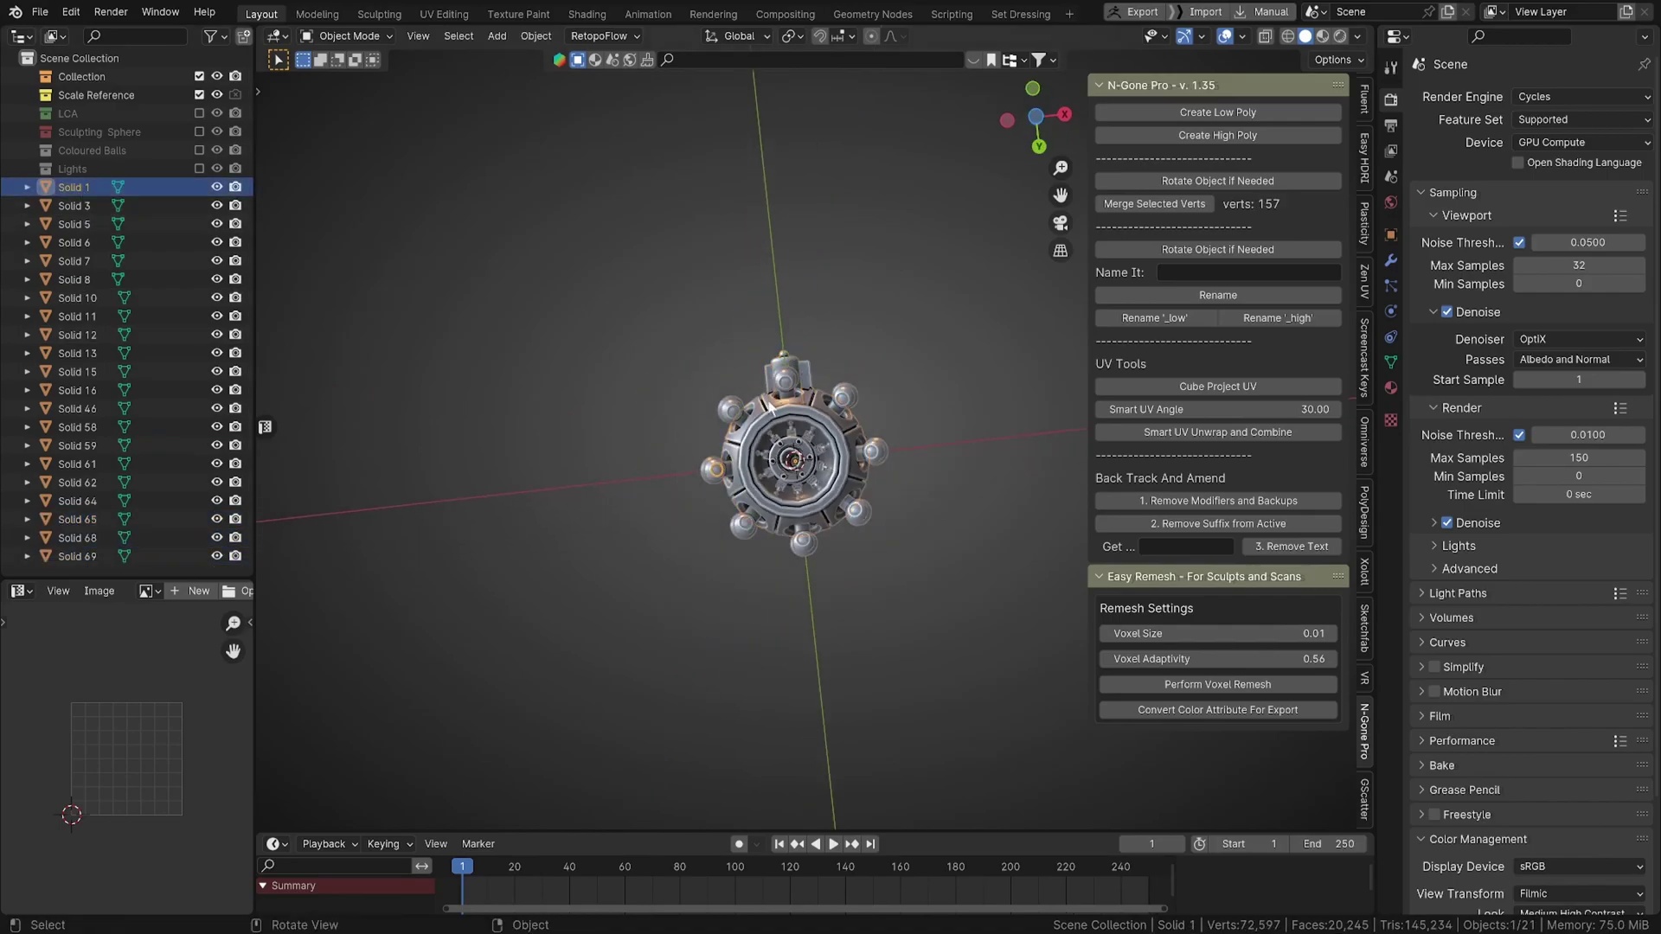
Hide the selected outer body part after a cancelled move and select the pieces around the turret's centre.
click(749, 407)
key(g)
right_click(857, 303)
key(h)
click(789, 374)
click(787, 386)
click(789, 391)
click(855, 391)
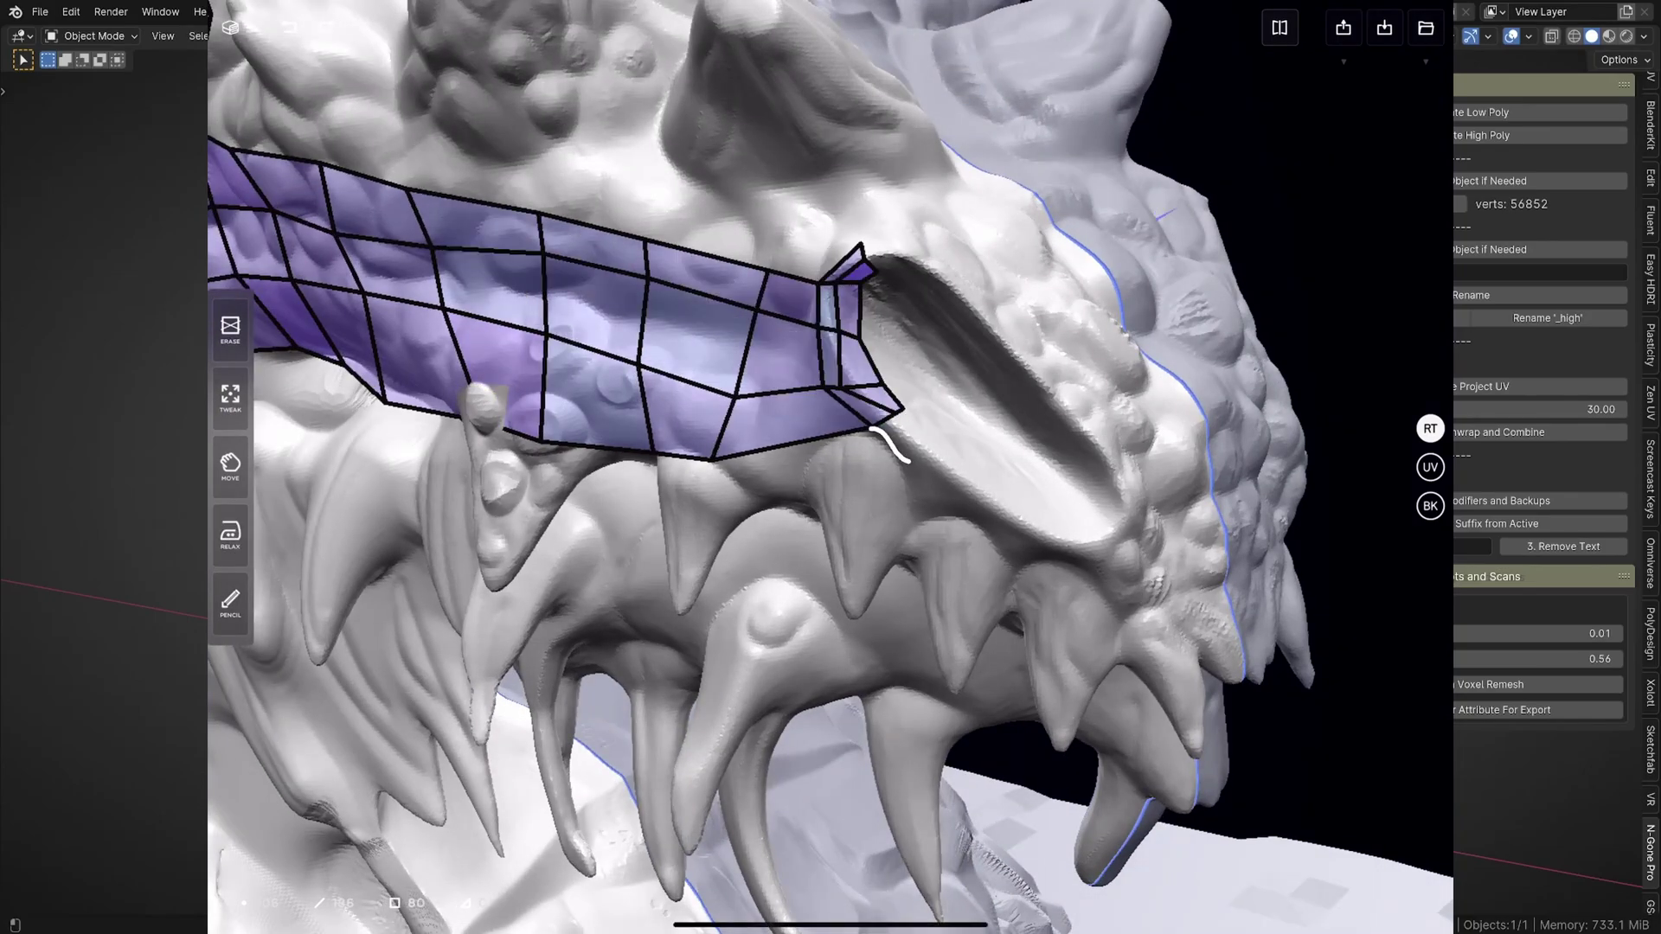
Draw strokes that extend the retopology quads around the rim of the elongated cavity on the creature sculpt.
drag(930, 441, 904, 409)
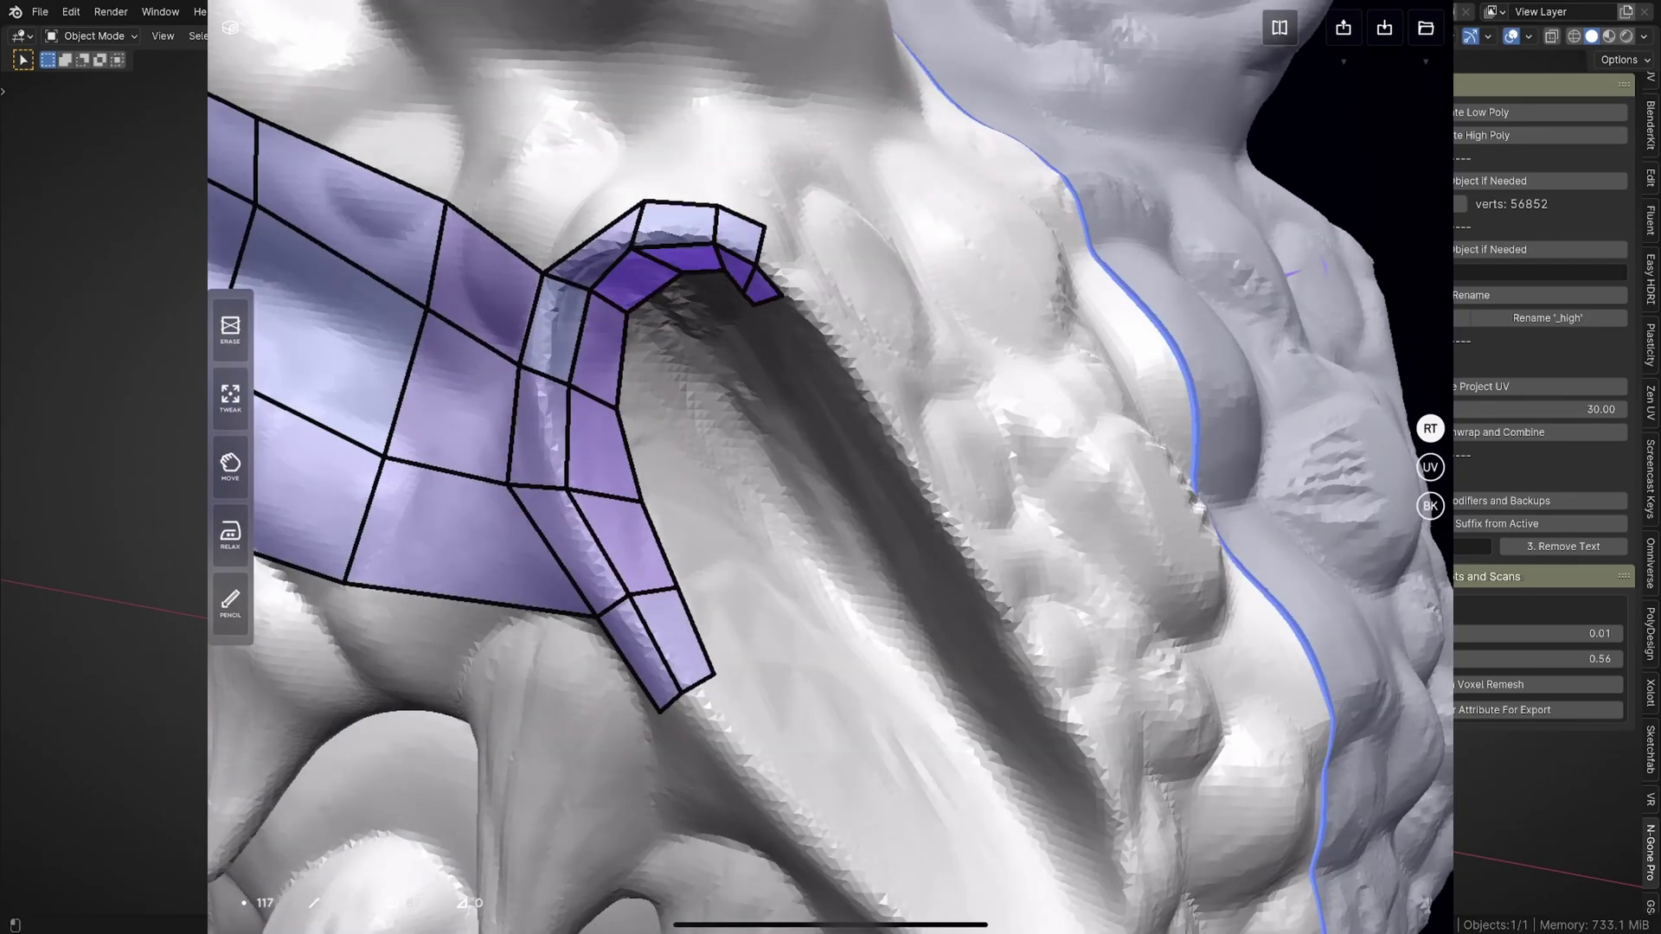
drag(921, 496, 1073, 692)
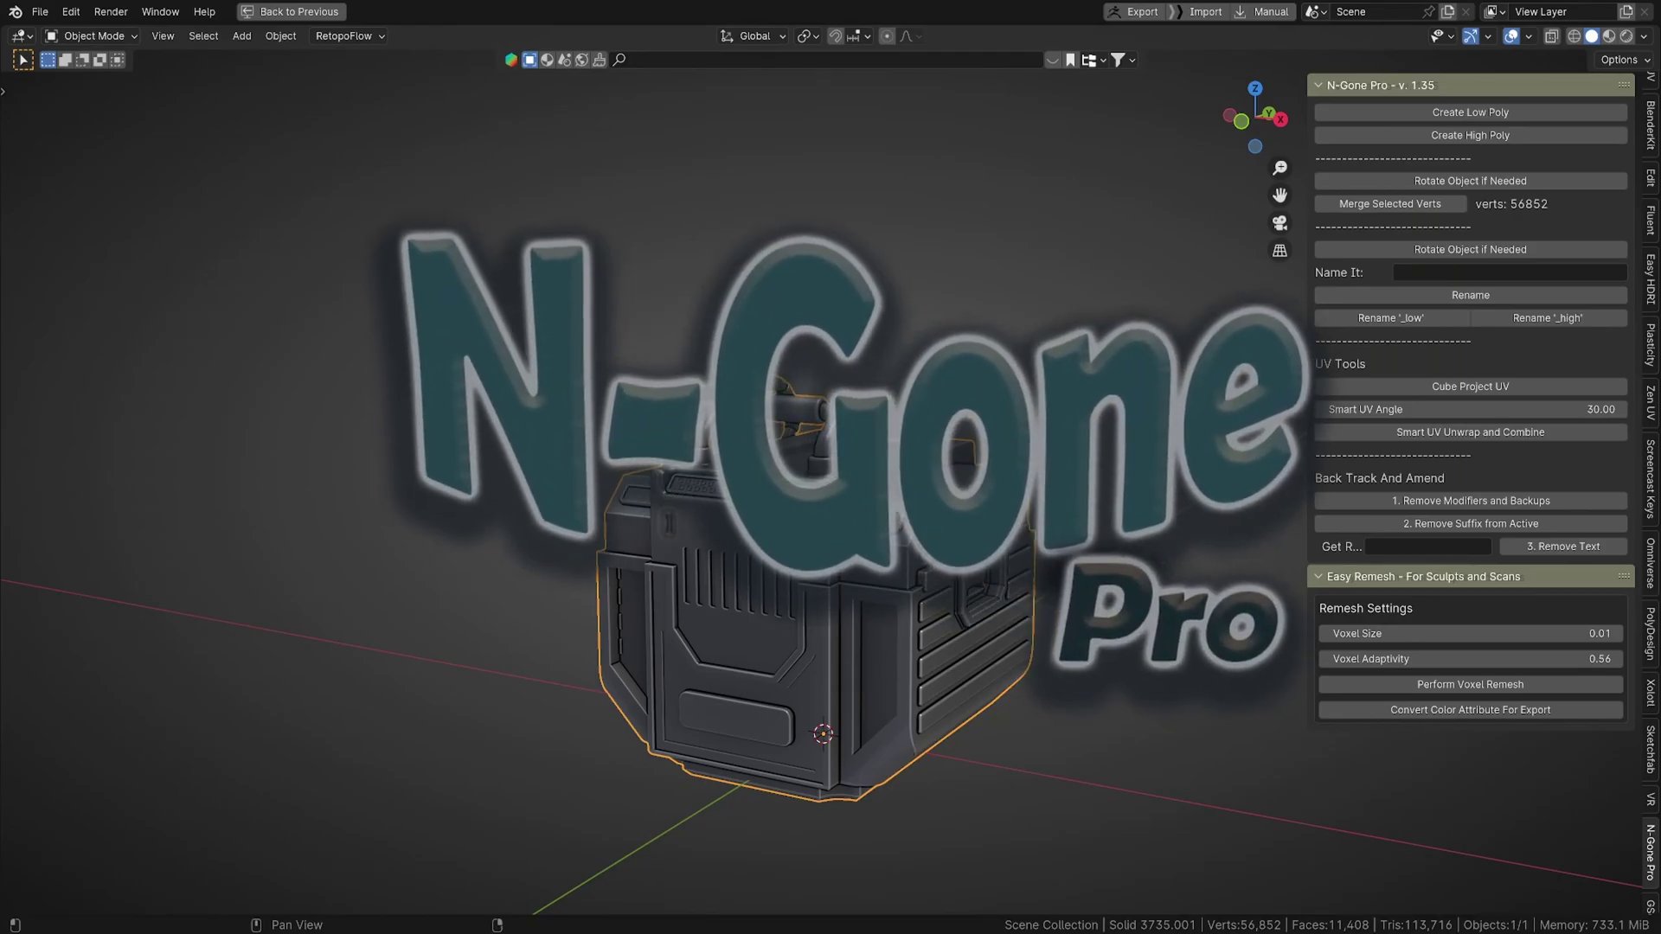
View the crate up close and switch the maximized viewport back to the full workspace layout.
middle_drag(1182, 333, 1258, 251)
scroll(1182, 311, up, 2)
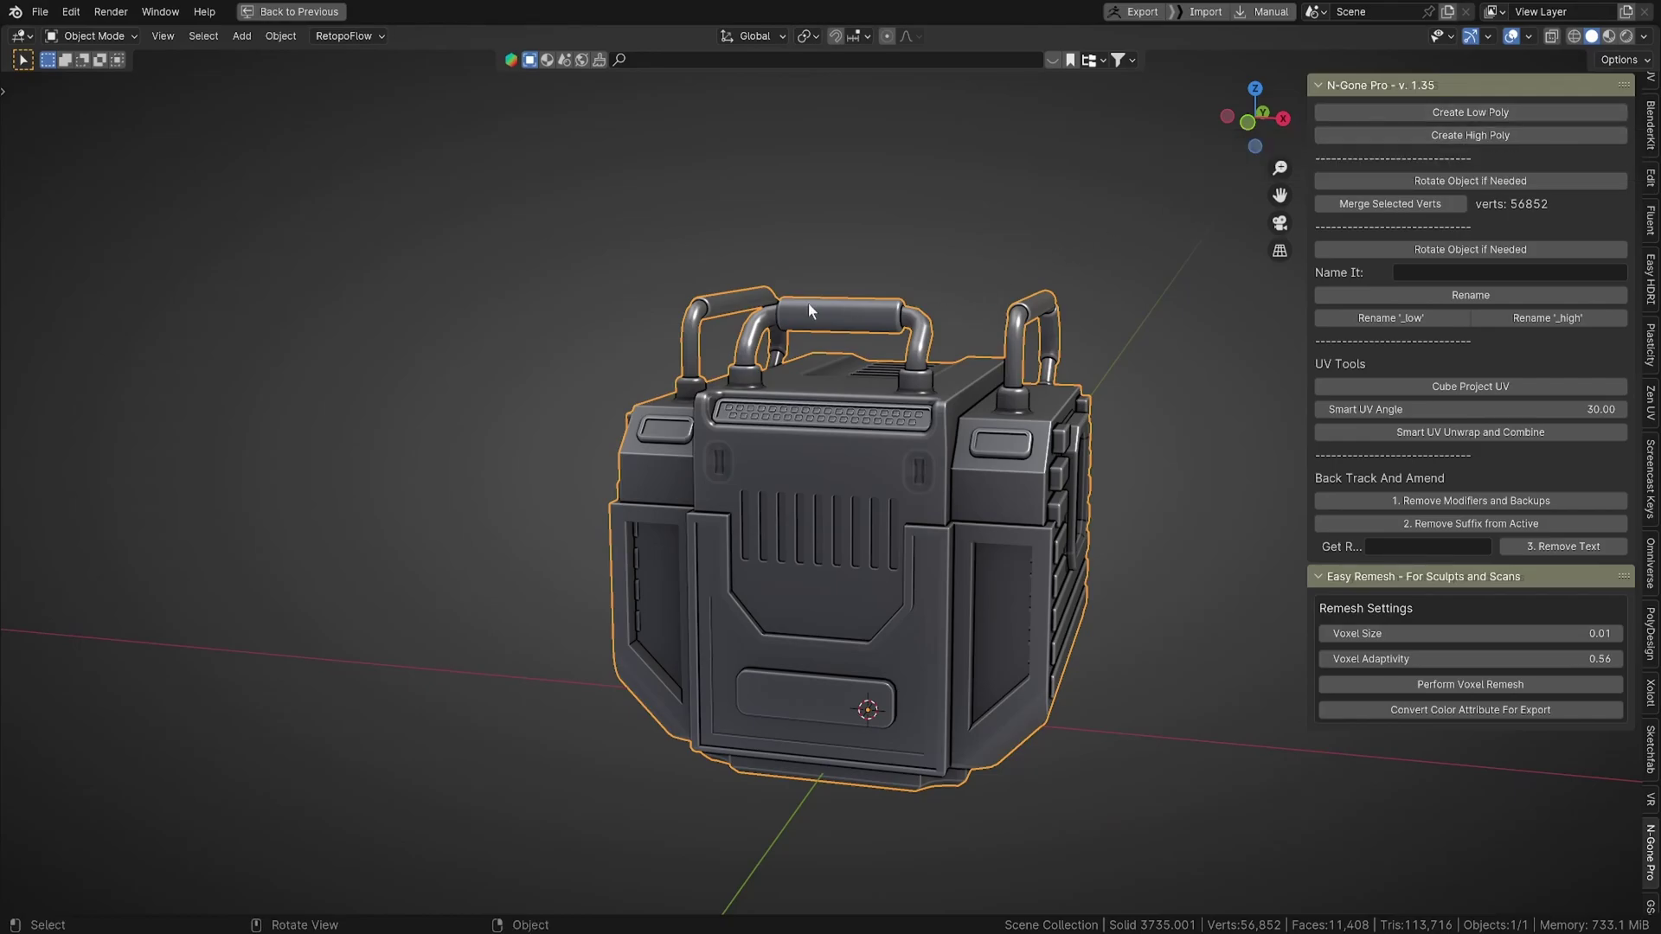
mouse_move(808, 303)
middle_down()
mouse_move(776, 310)
mouse_move(797, 313)
middle_up()
key(ctrl+space)
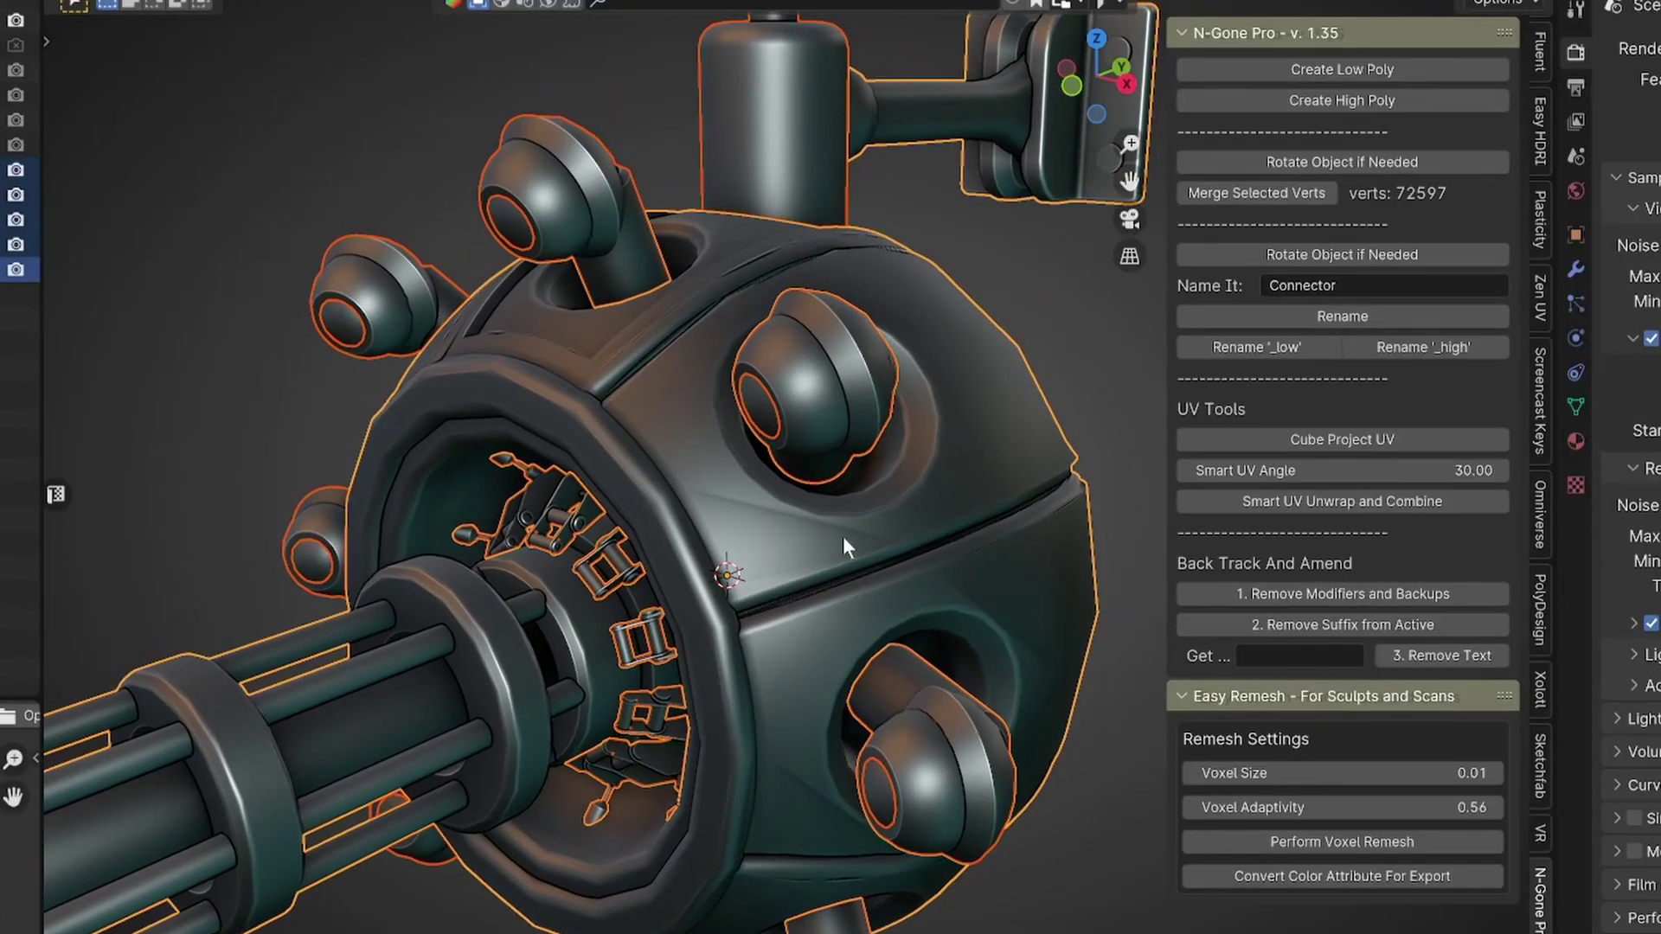
Create low-poly versions of the selected turret parts with N-Gone Pro and view the result.
click(1343, 69)
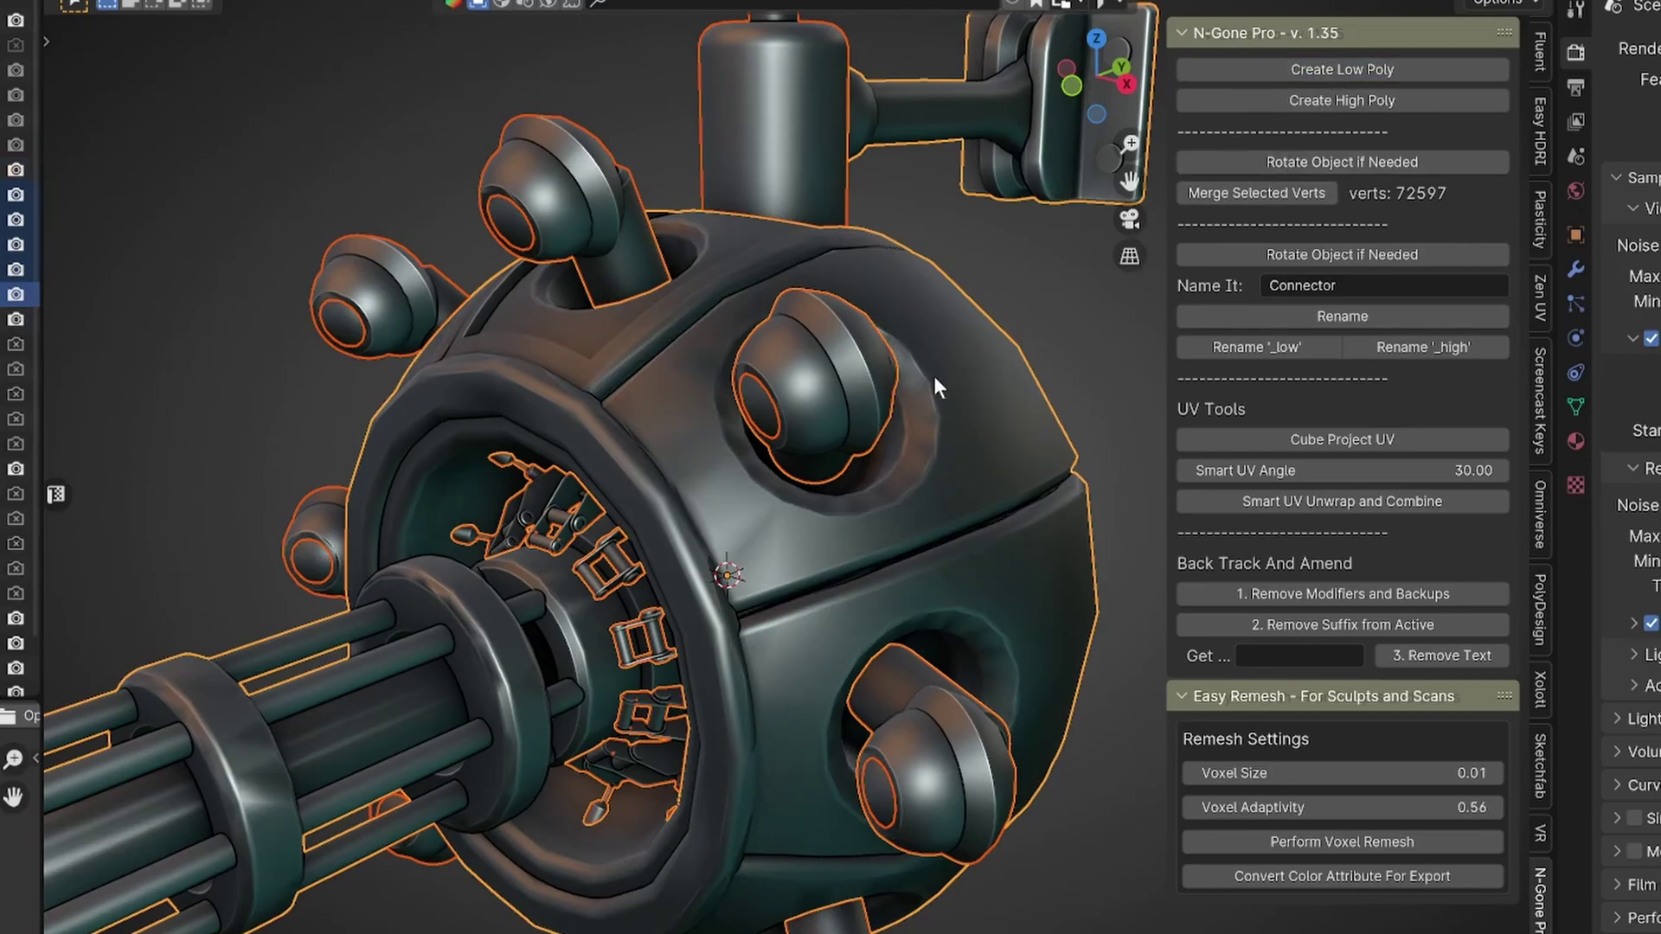
scroll(932, 376, down, 3)
middle_drag(931, 375, 734, 354)
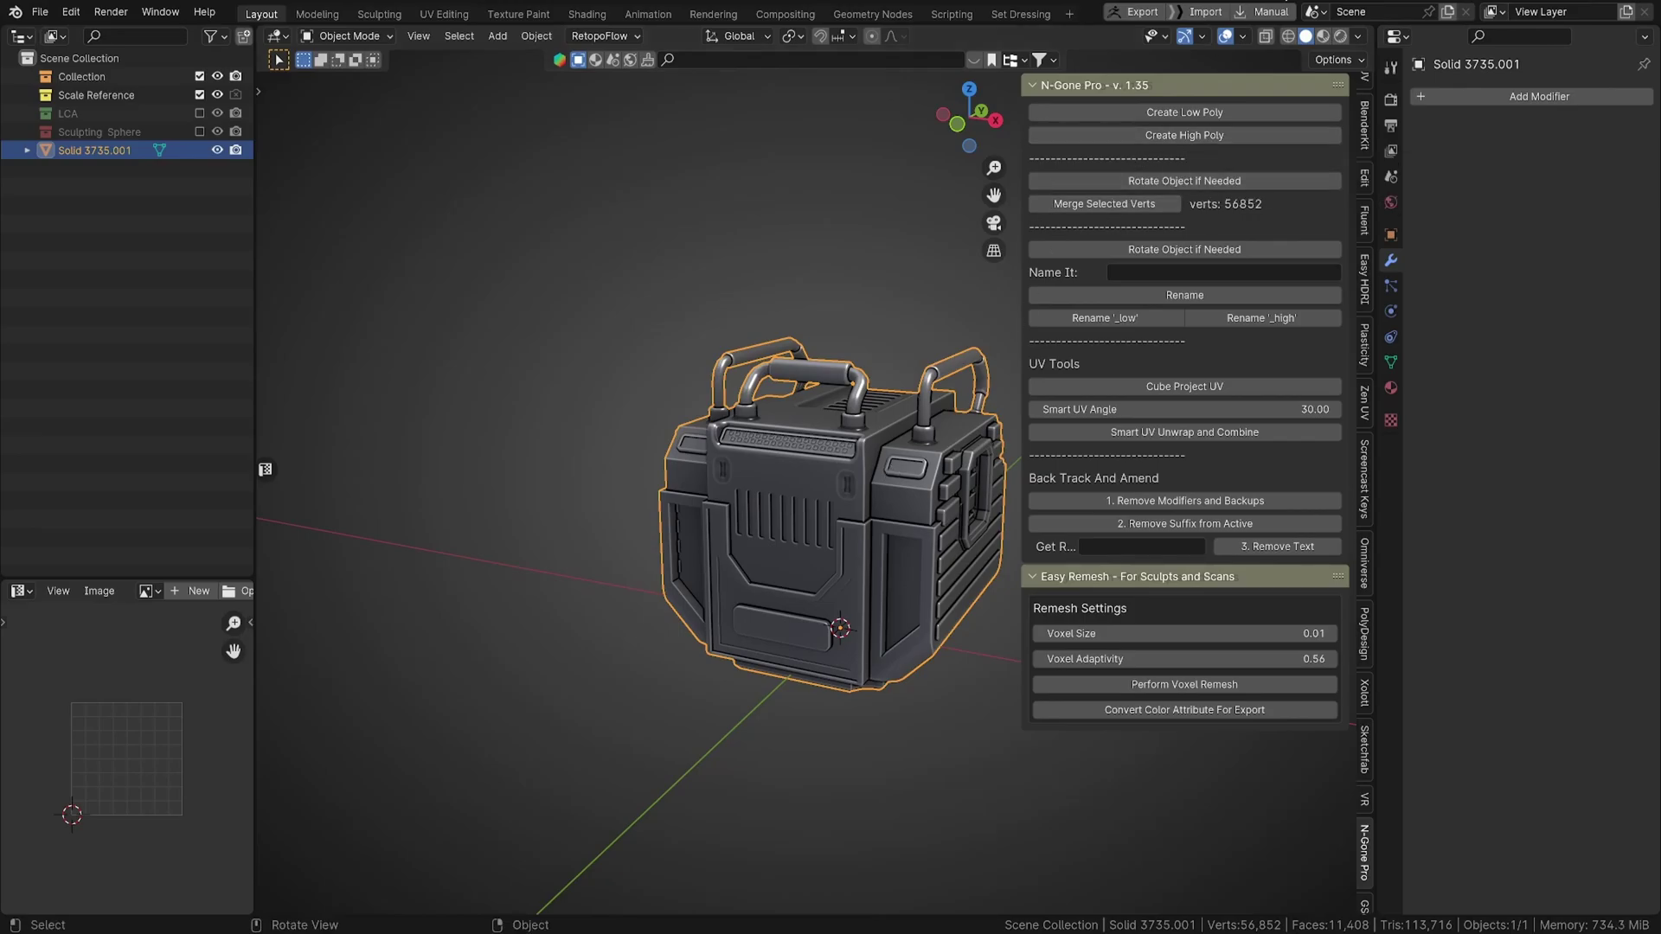
Turn on the wireframe overlay and inspect the crate's topology from the front and side.
click(1244, 35)
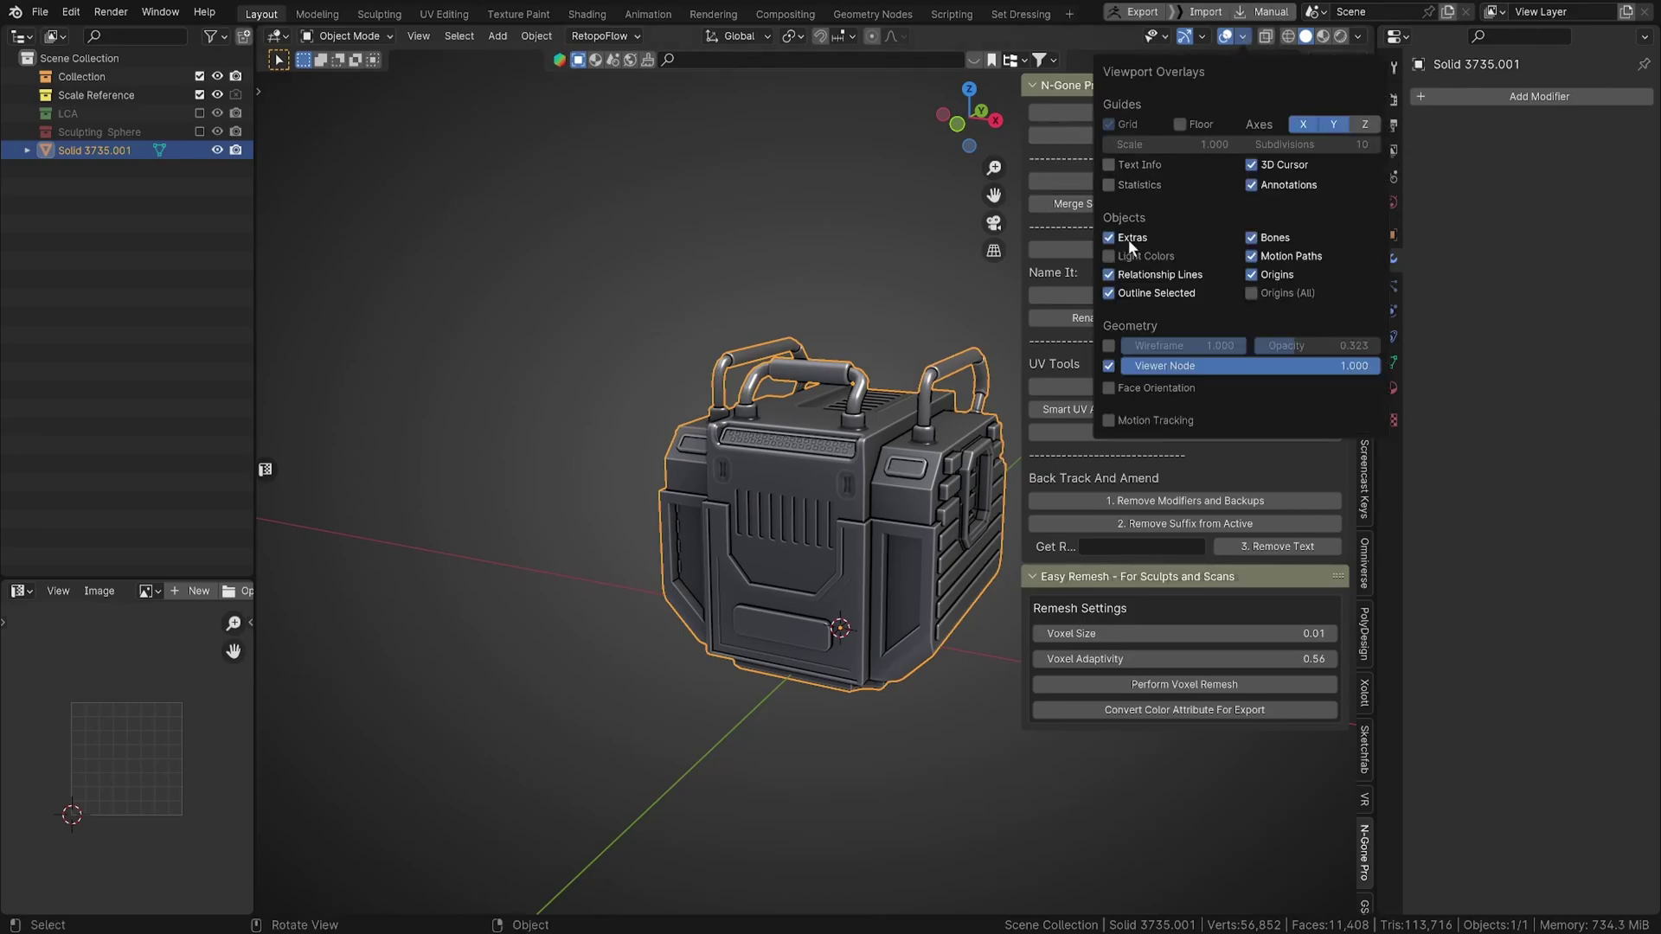
click(1108, 345)
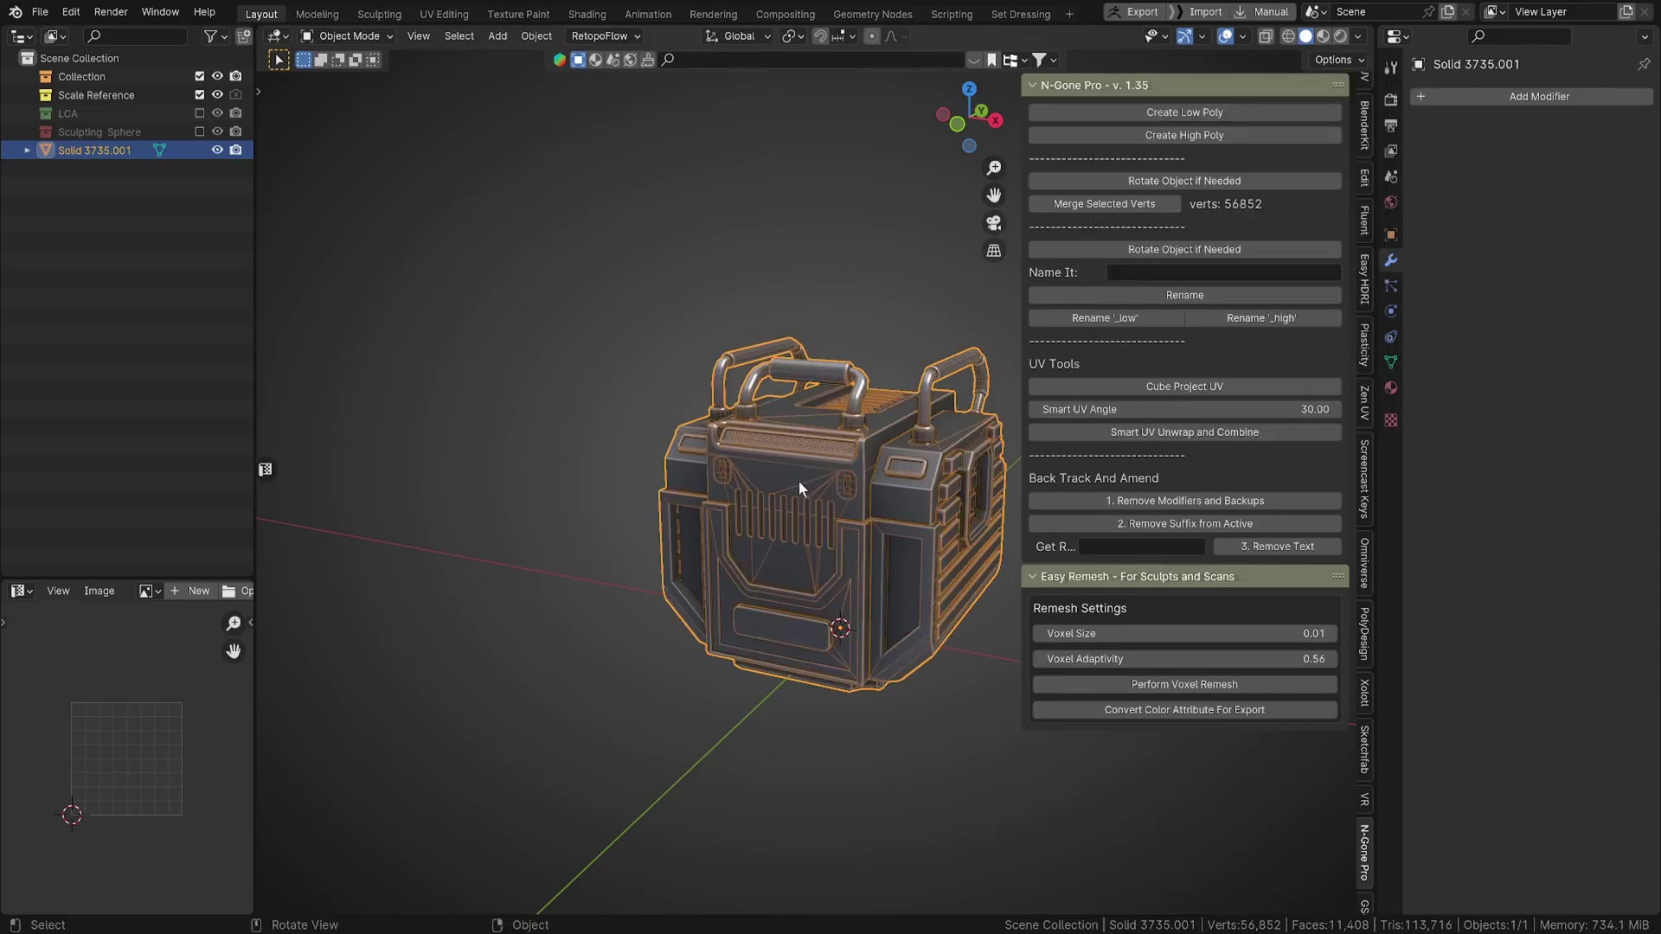
middle_drag(801, 479, 865, 429)
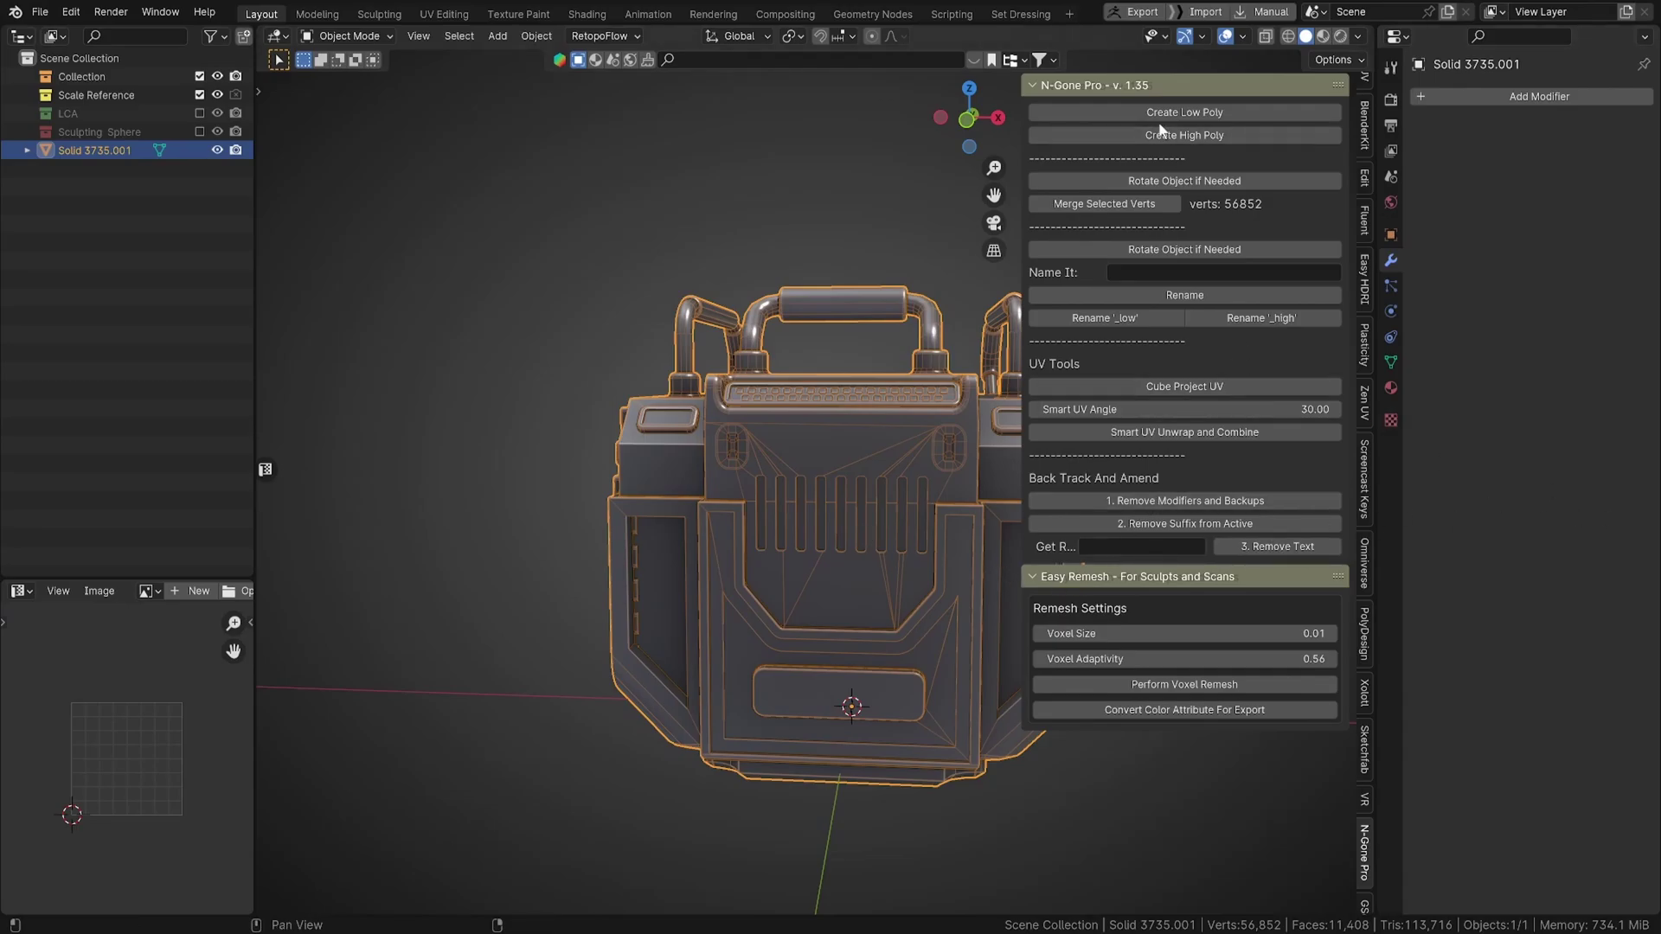
middle_drag(821, 428, 899, 510)
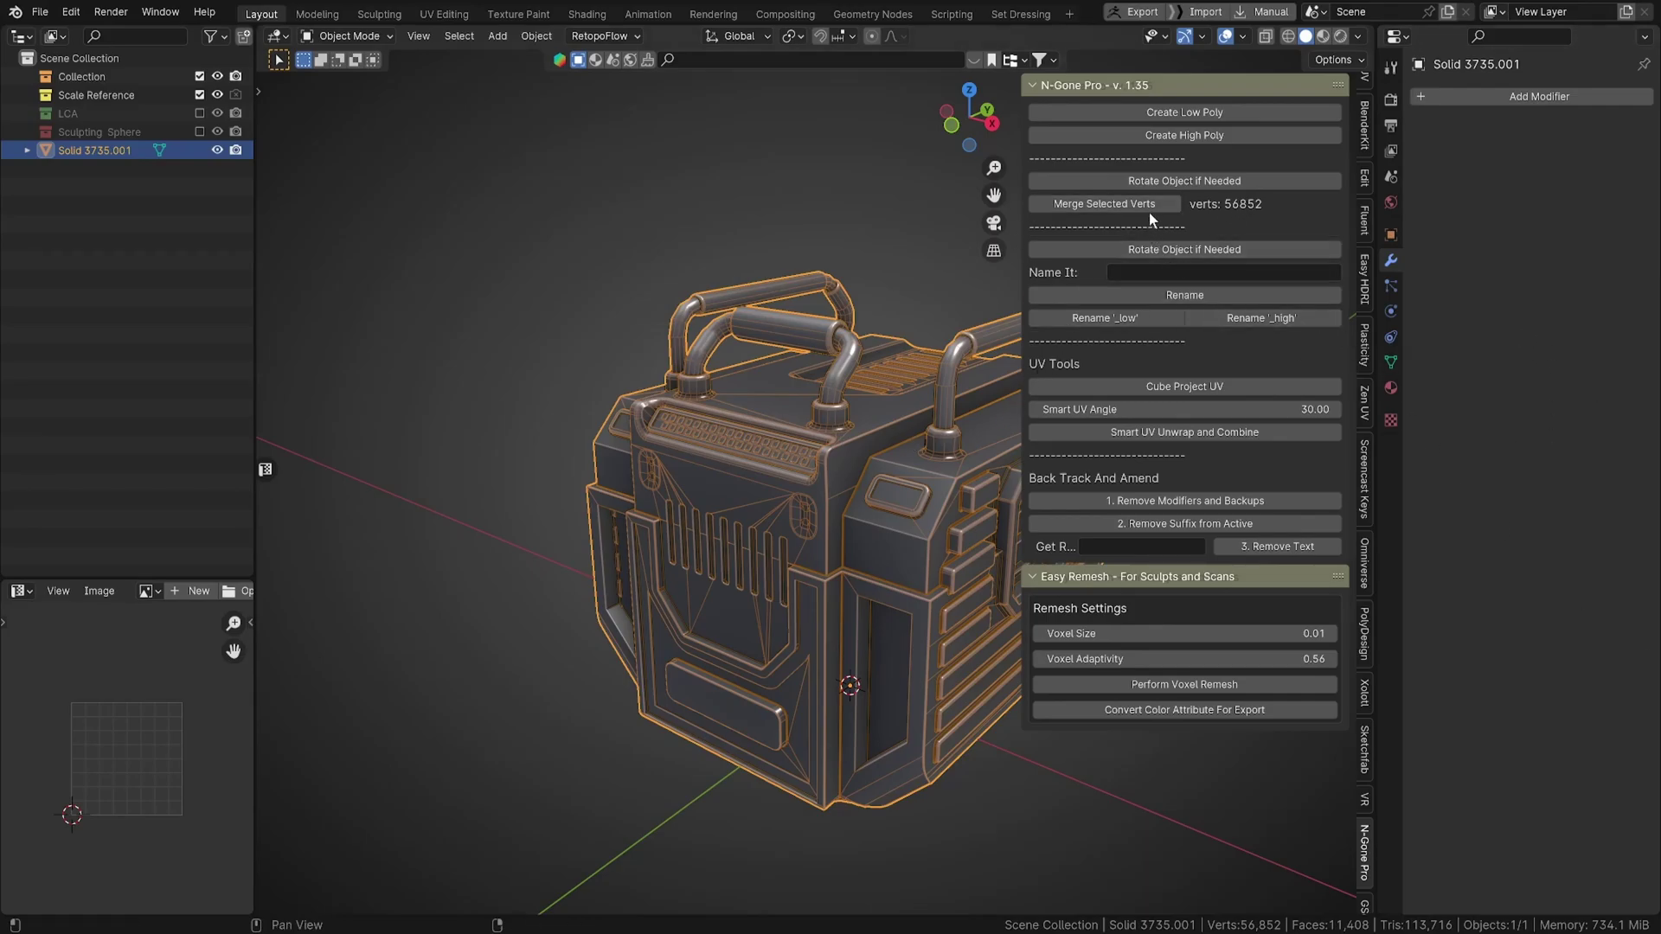
scroll(952, 328, down, 4)
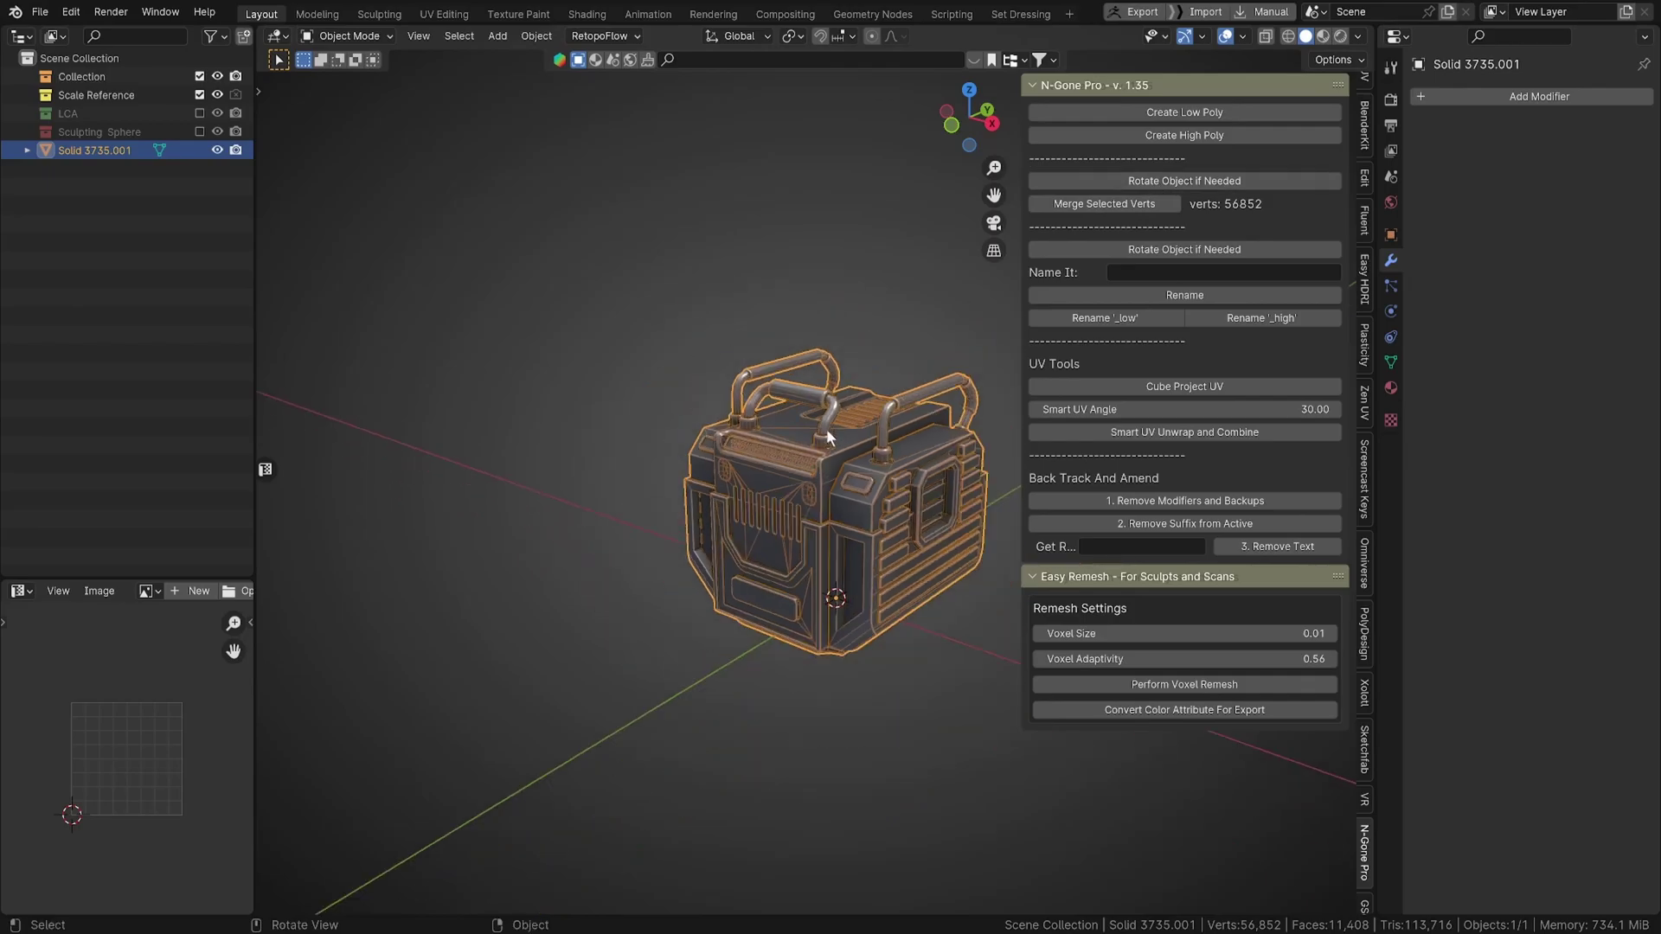
middle_drag(785, 429, 780, 423)
key(q)
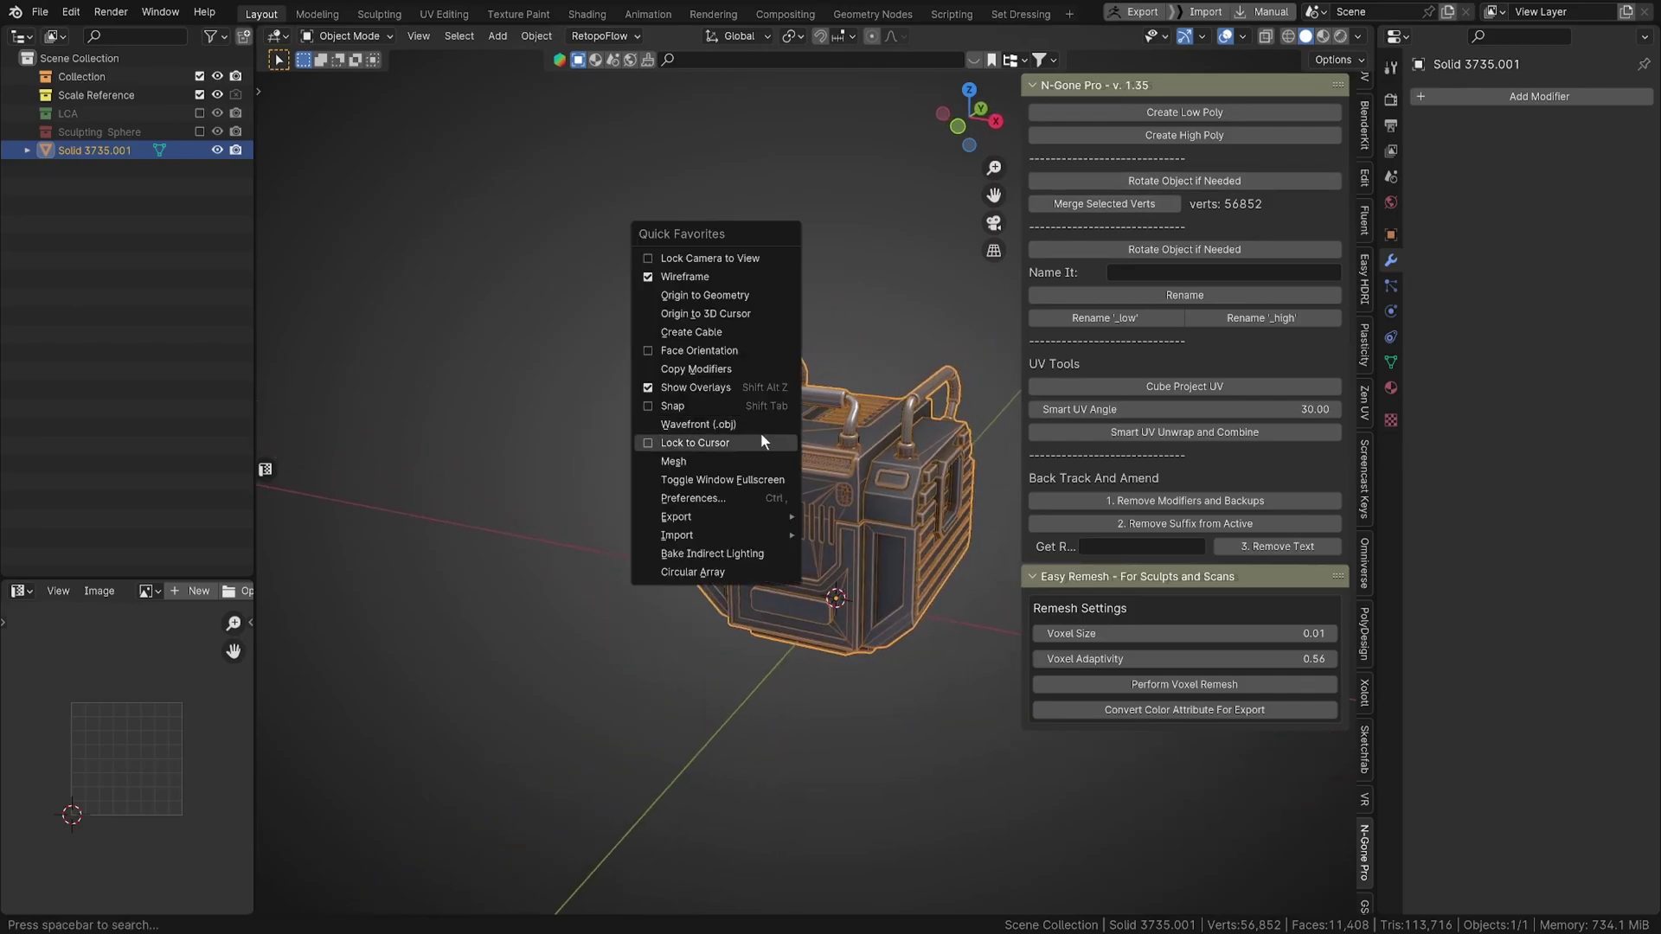
key(Escape)
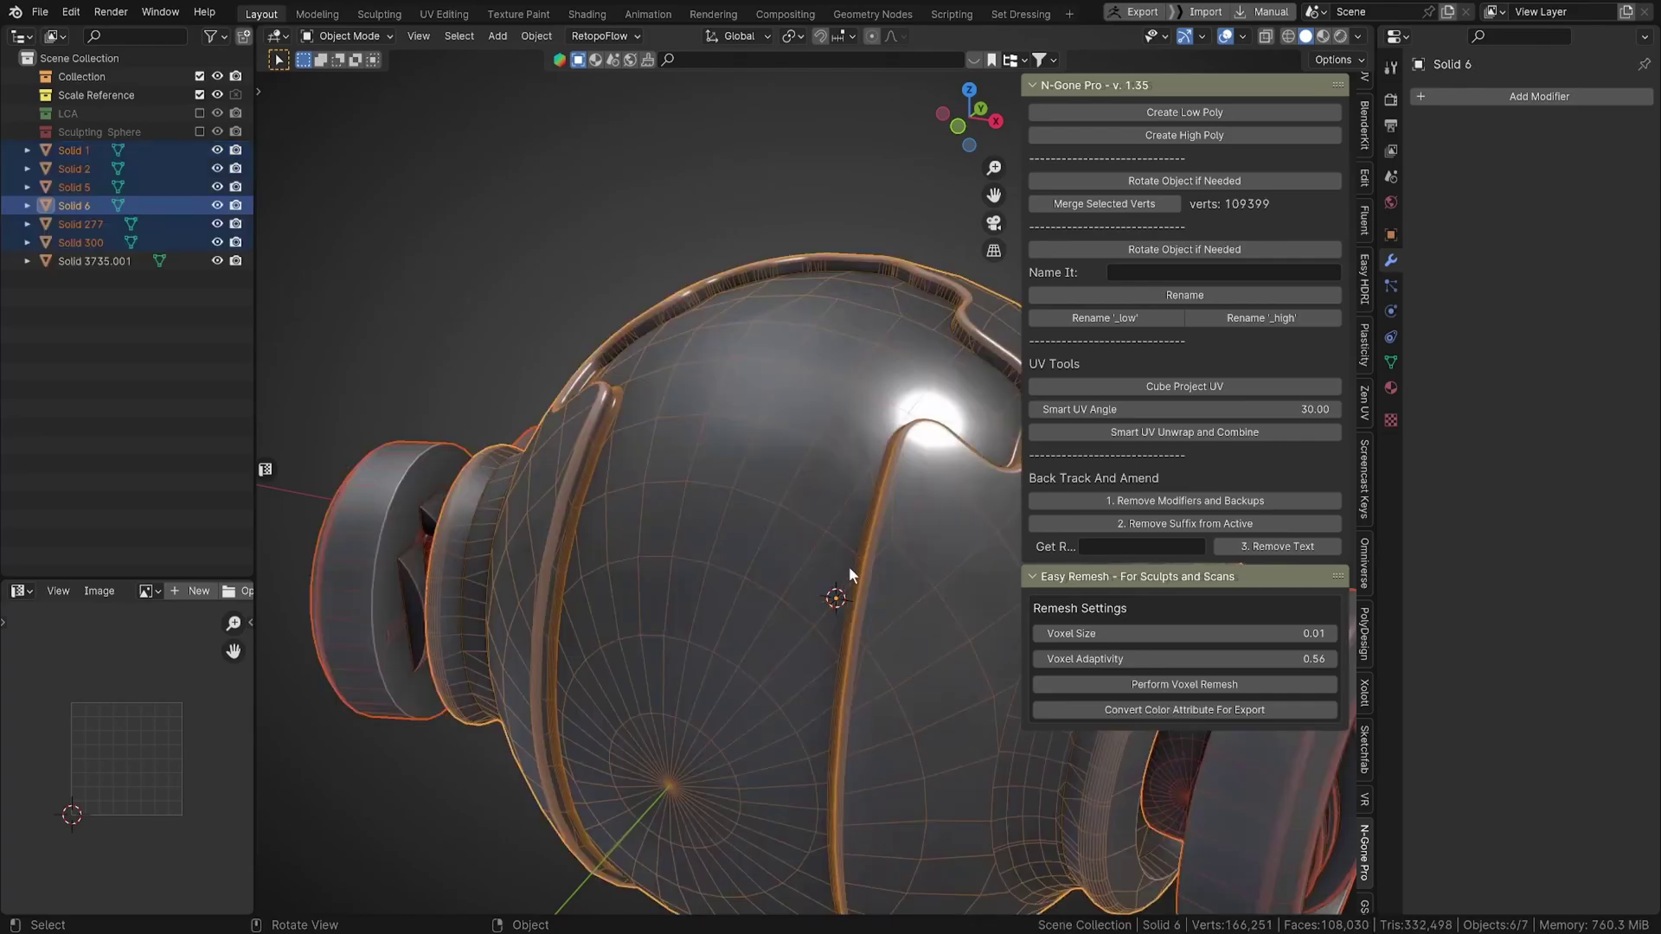
Delete the six selected helmet parts and select the crate.
scroll(849, 526, down, 3)
middle_drag(827, 313, 854, 346)
middle_drag(1233, 265, 683, 516)
scroll(741, 476, up, 1)
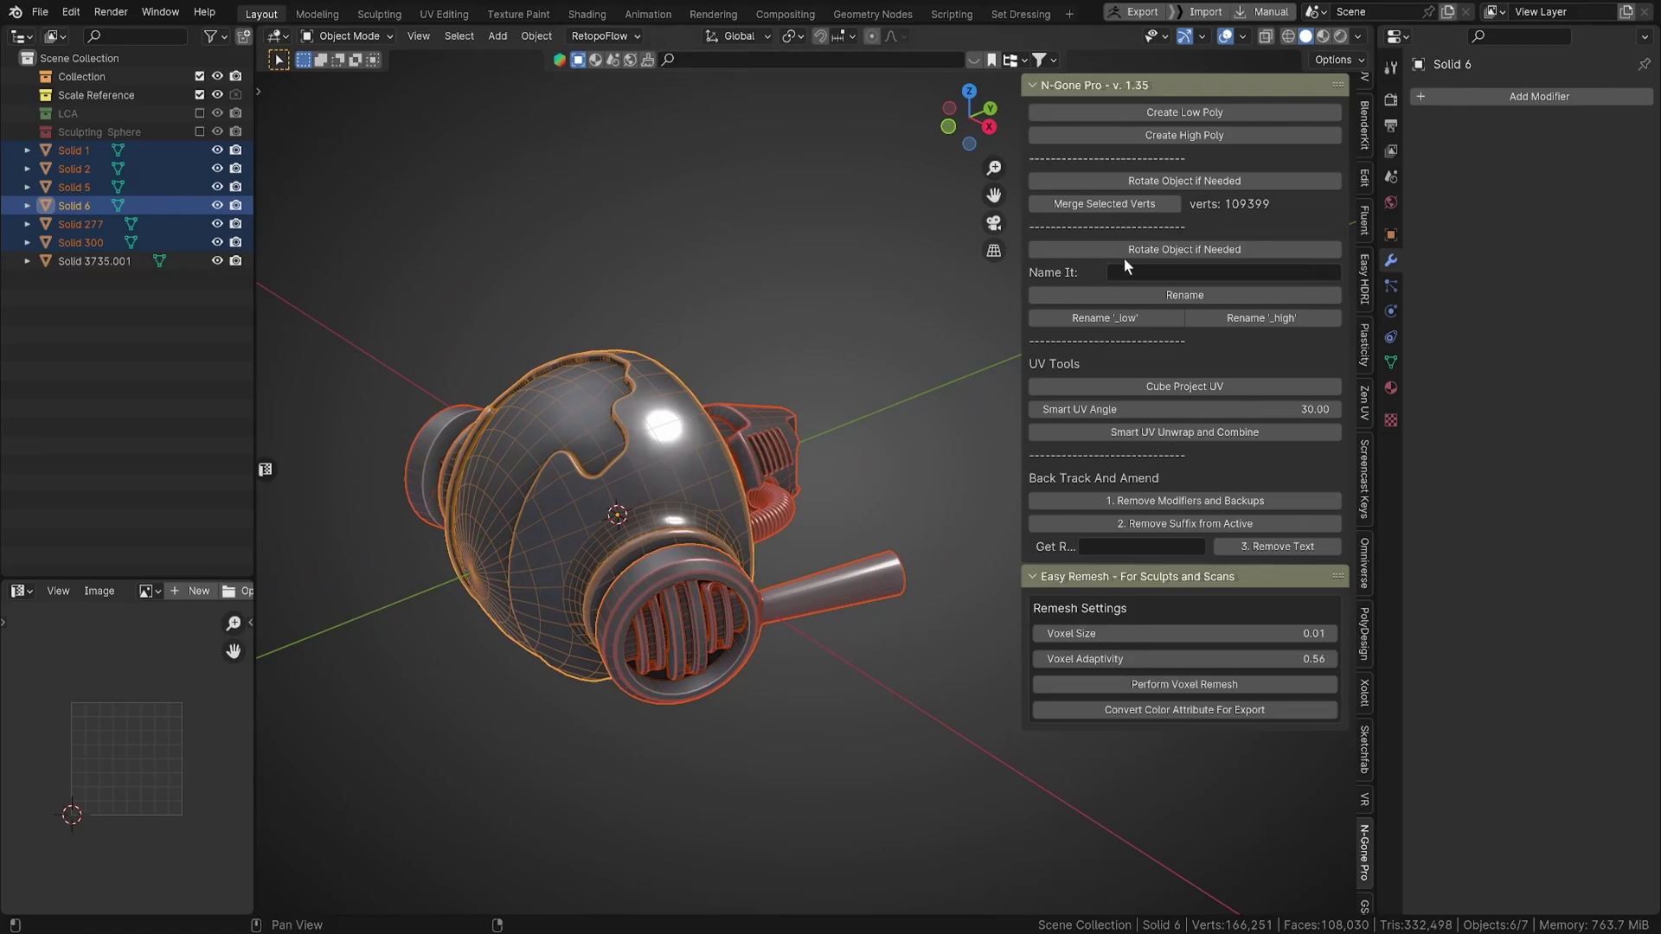
middle_drag(1125, 257, 770, 431)
key(Delete)
middle_drag(887, 494, 771, 486)
click(630, 478)
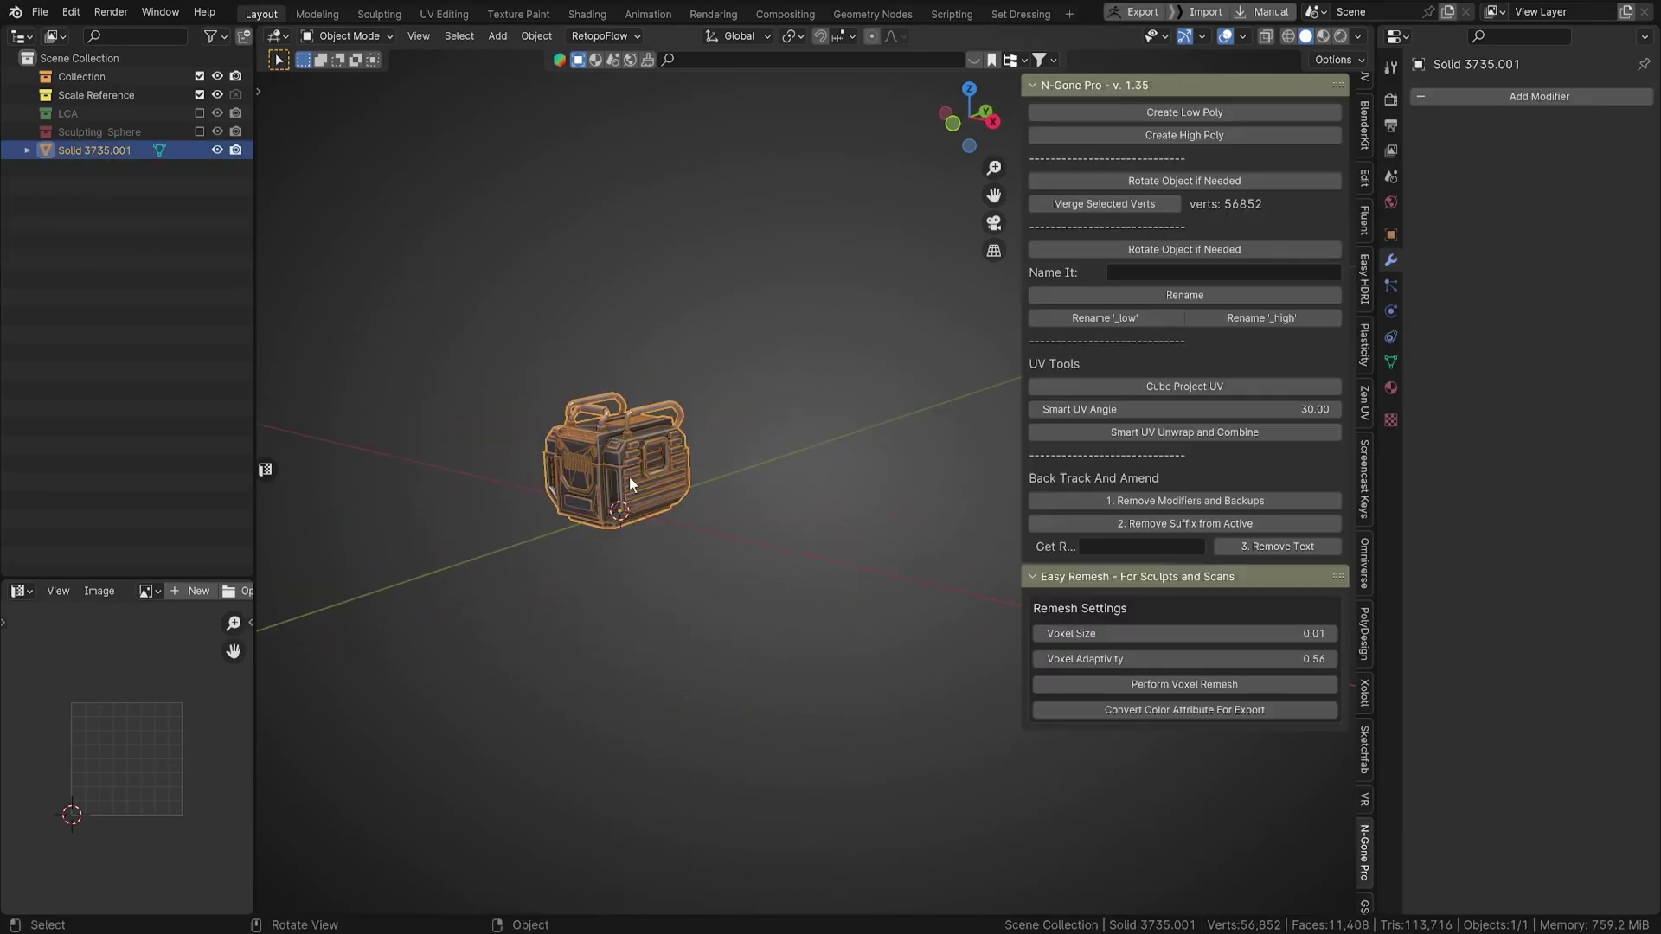
Enter Crate as the new name in N-Gone Pro and rename the selected crate object with it.
middle_drag(630, 477, 911, 497)
scroll(881, 533, up, 2)
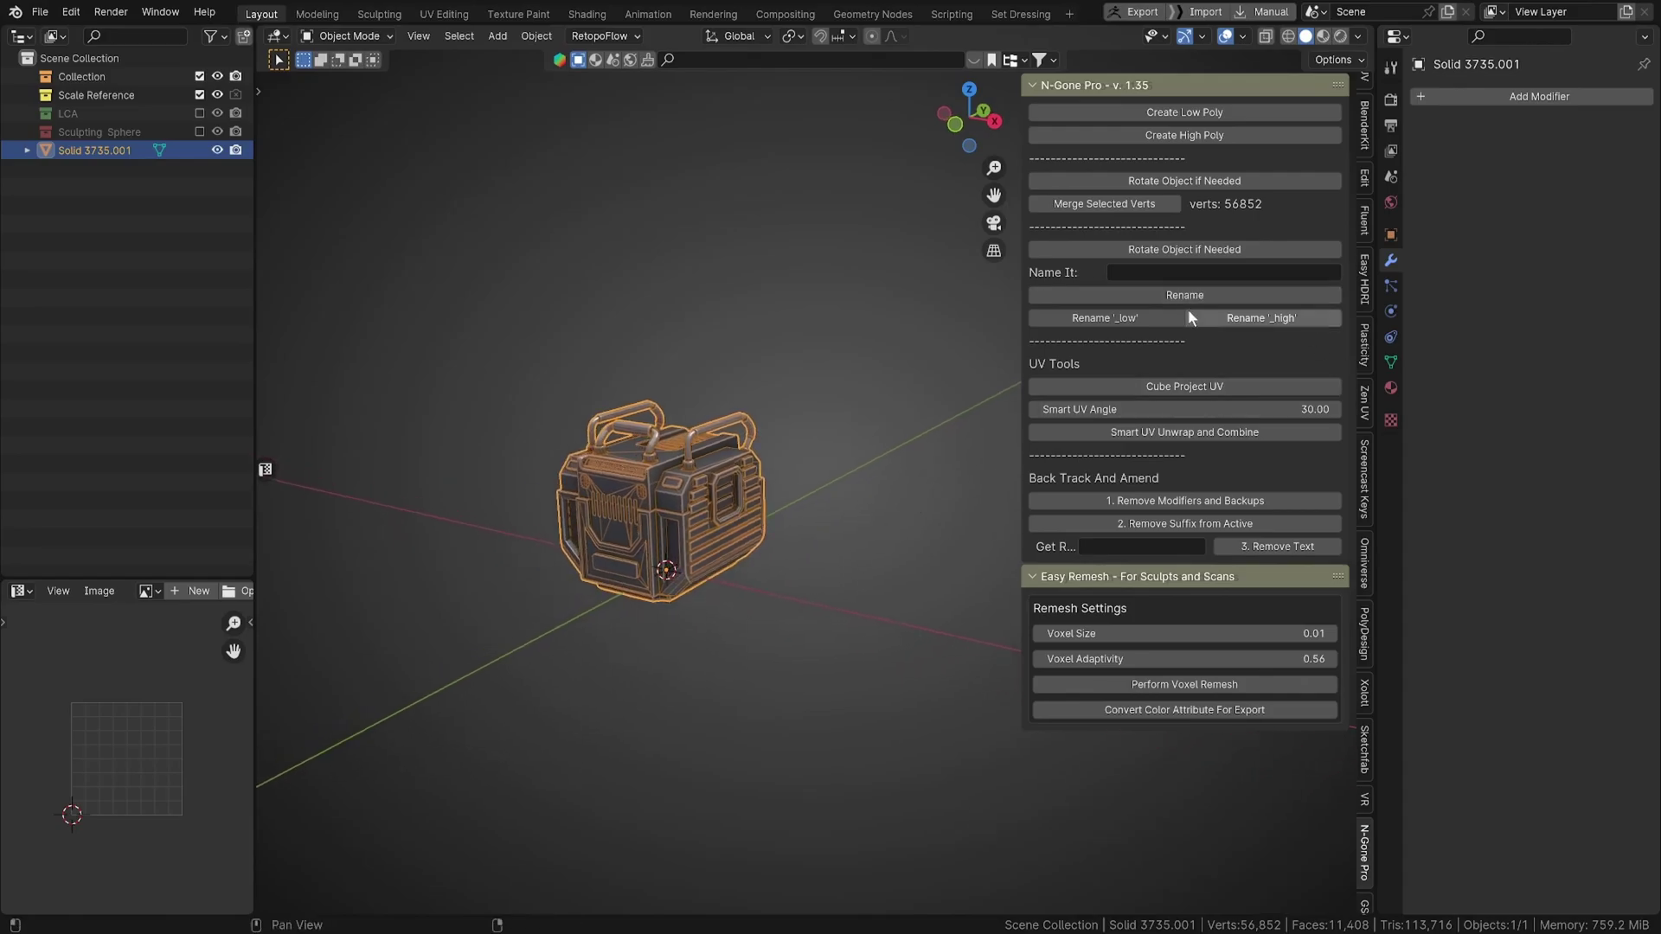
click(1163, 272)
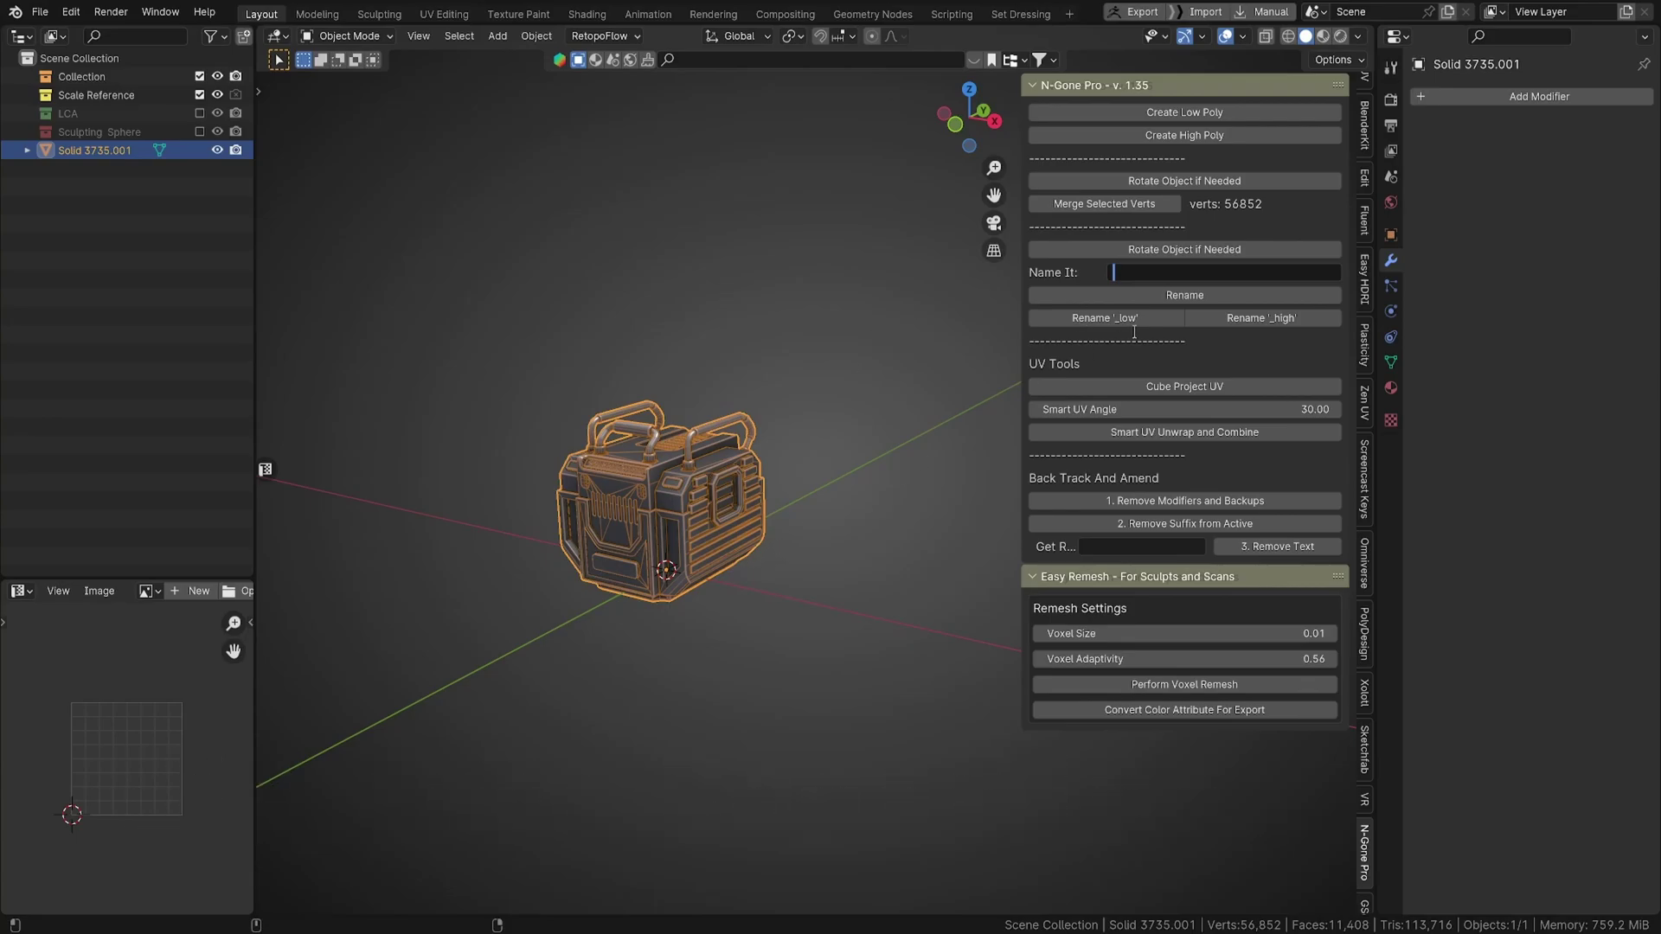
text(Crate)
key(Return)
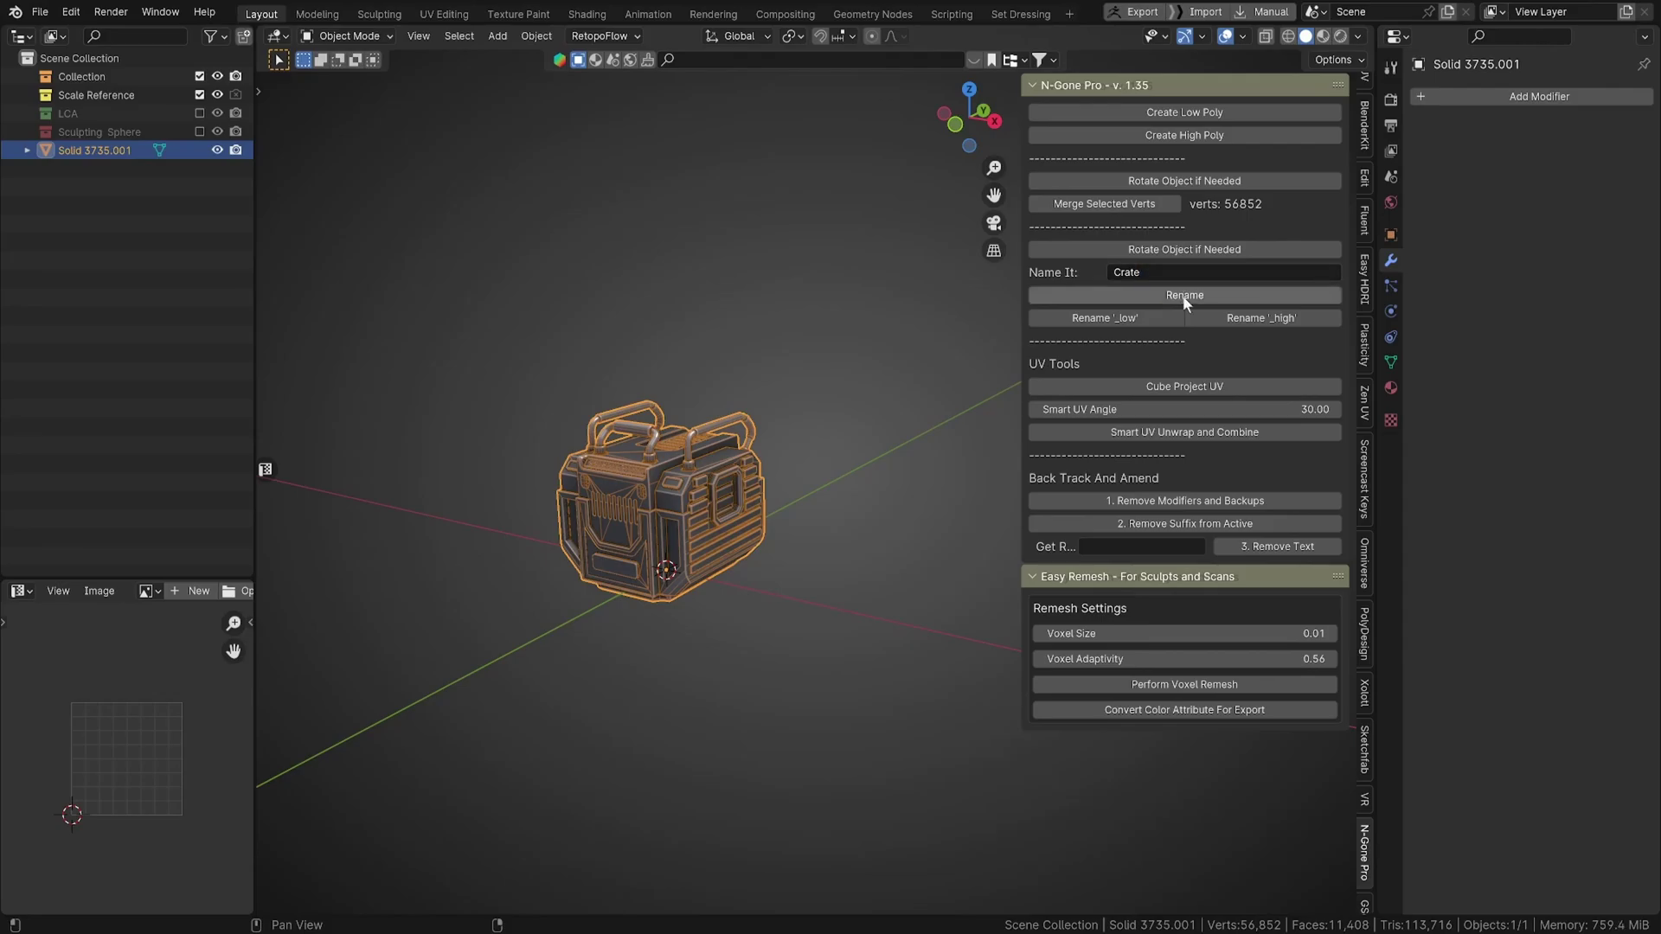
click(1179, 295)
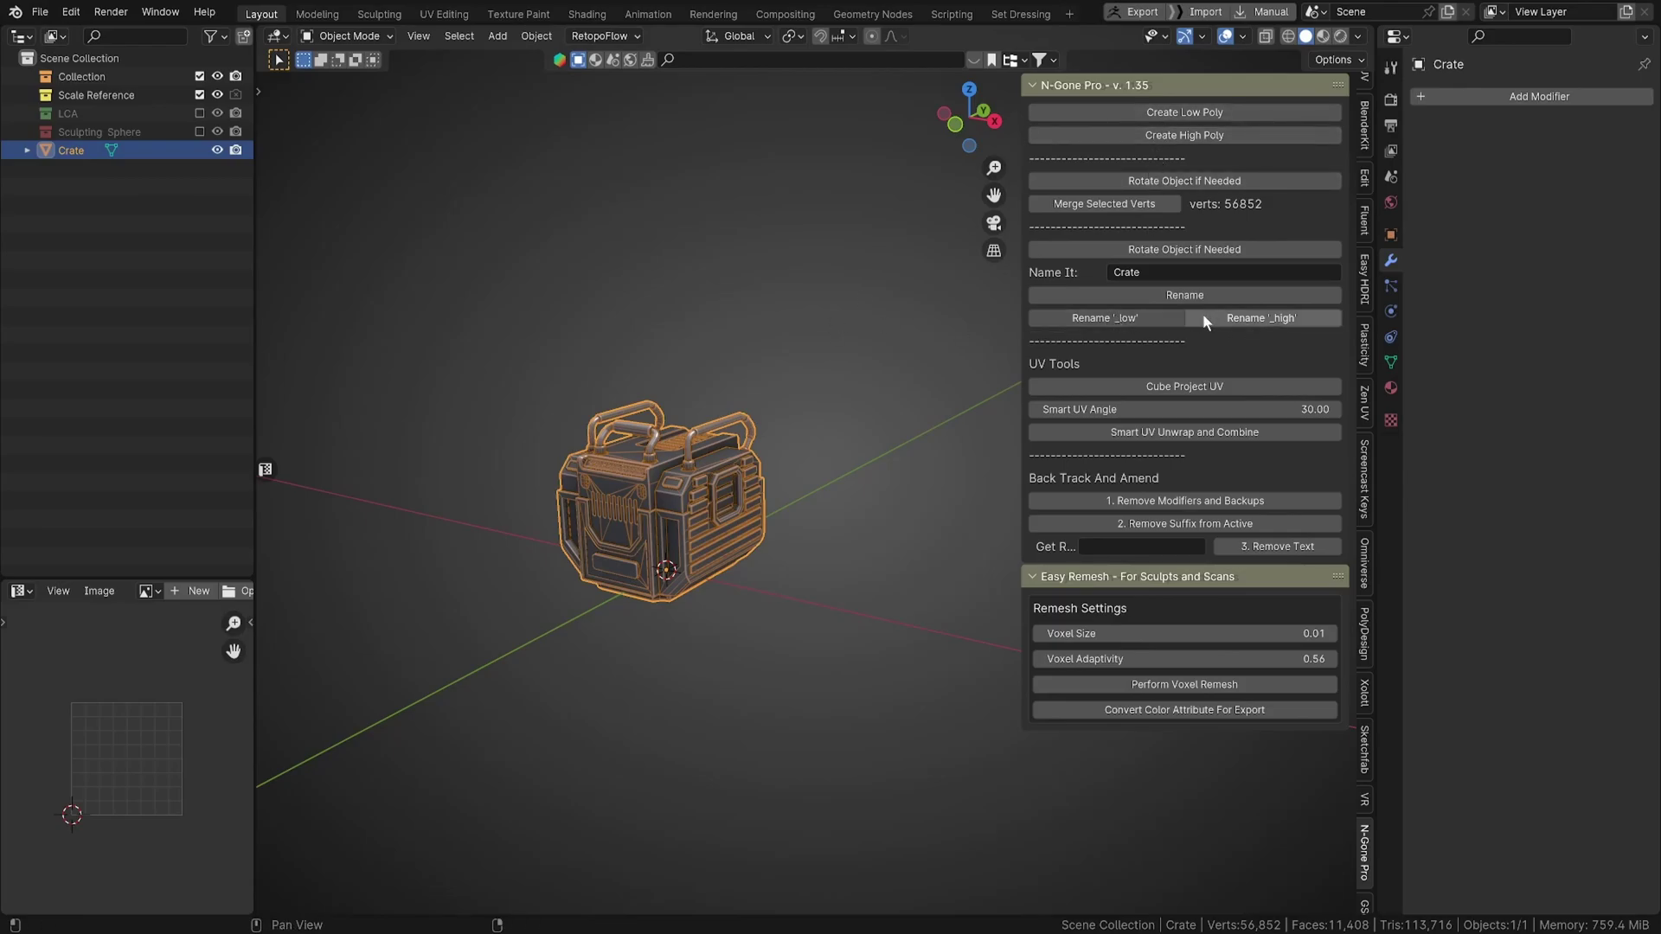
Try renaming the crate with the _low suffix and undo the renaming.
click(1163, 273)
click(1151, 320)
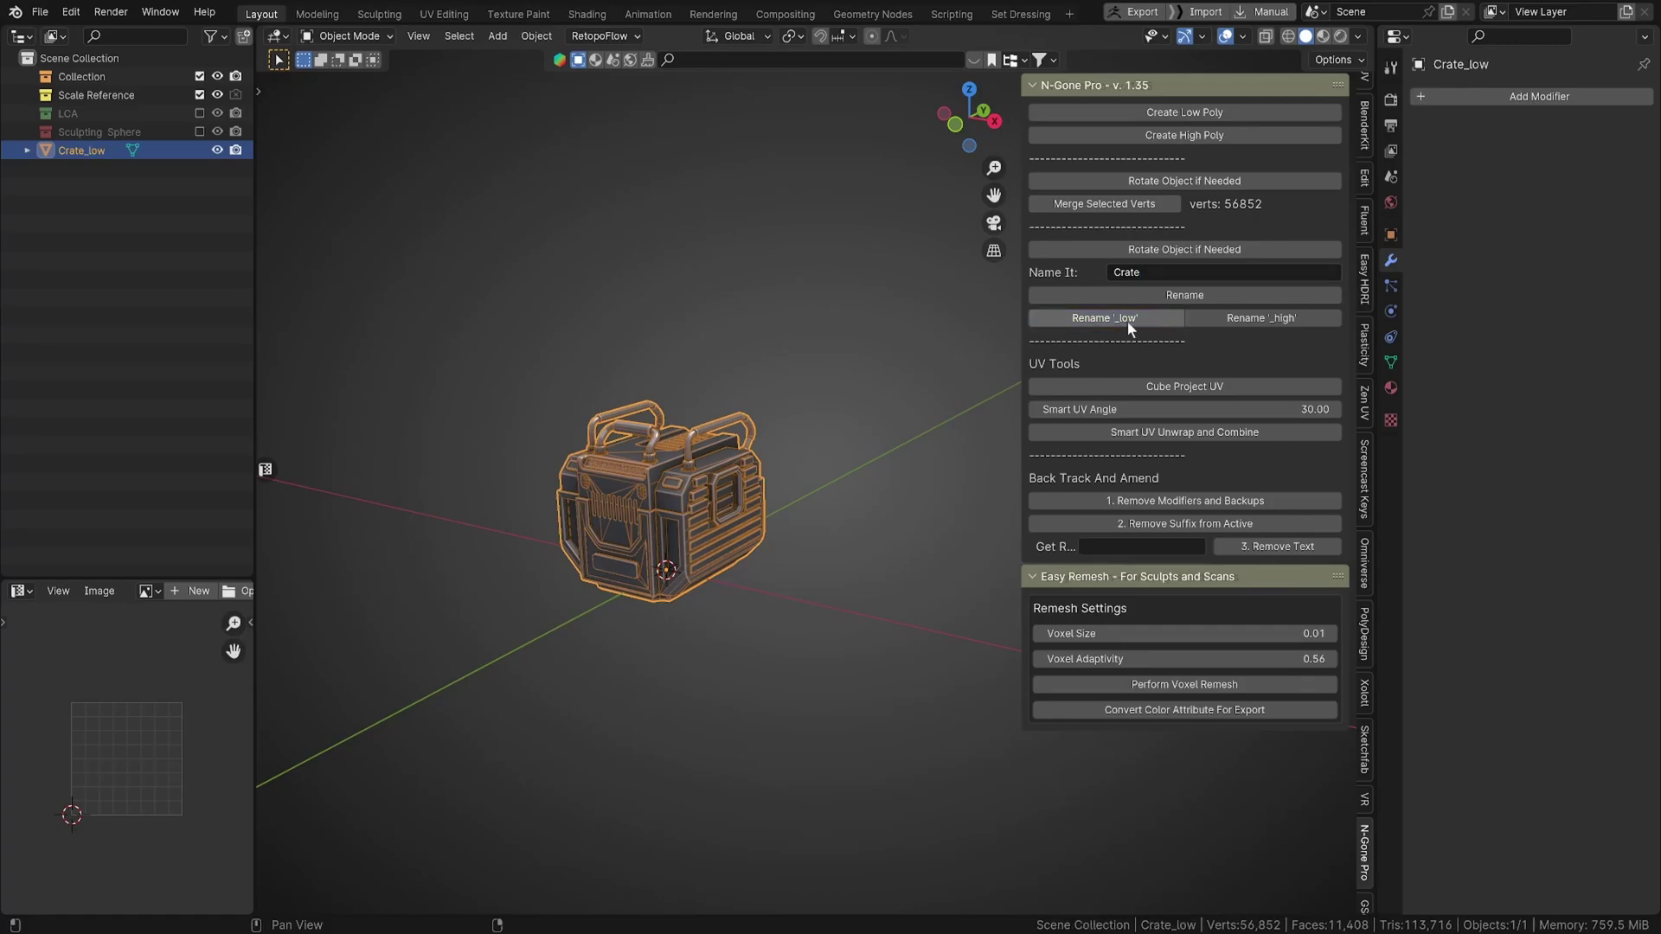
key(ctrl+z)
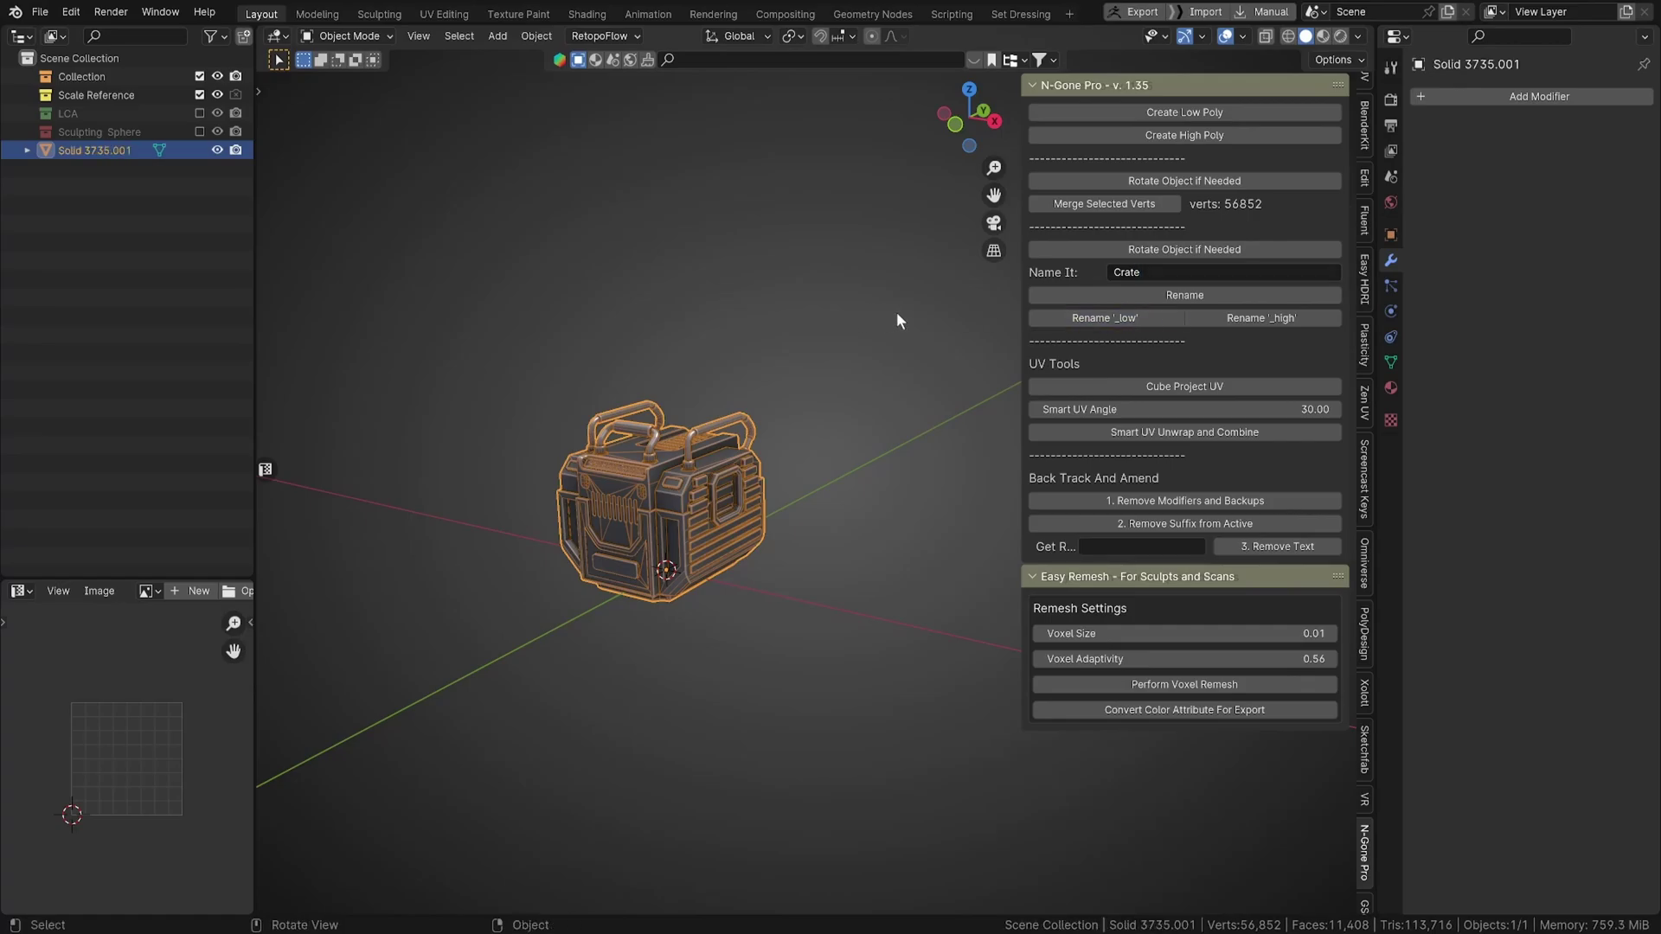
Reapply the plain name Crate to the selected object without a suffix.
click(1149, 296)
middle_drag(830, 372, 881, 366)
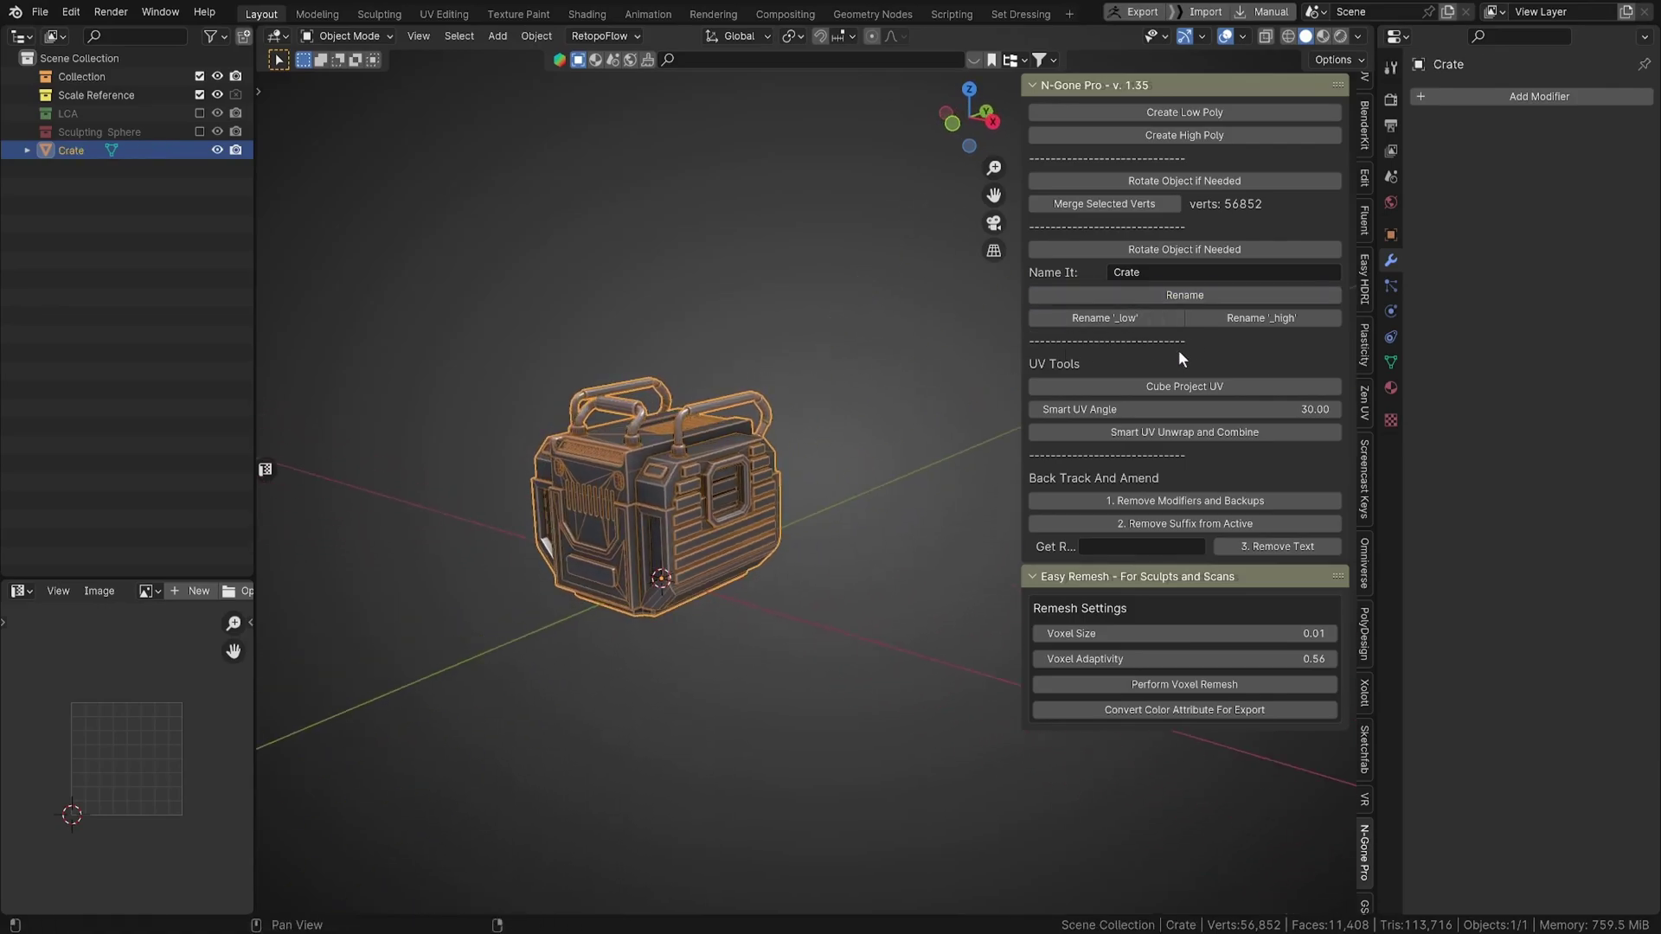
scroll(763, 490, down, 2)
scroll(765, 493, up, 4)
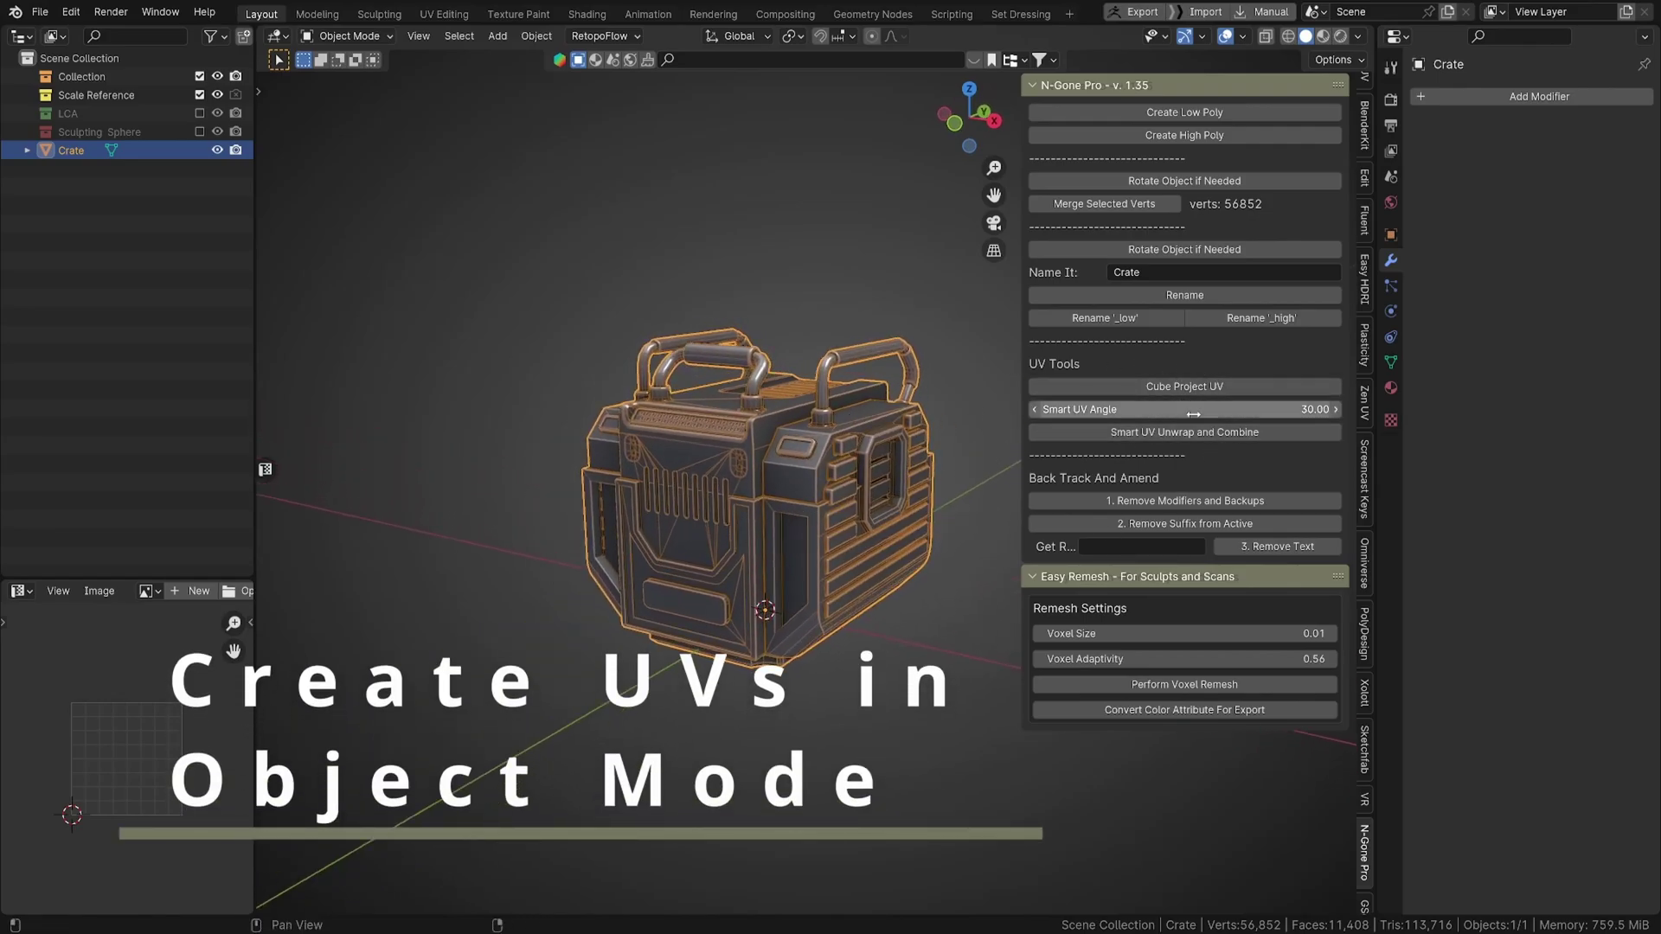
Try Smart UV Unwrap and Combine on the single crate, check its UV layout in Edit Mode and undo the unwrap.
middle_drag(900, 467, 609, 532)
key(Tab)
key(Tab)
middle_drag(856, 500, 827, 500)
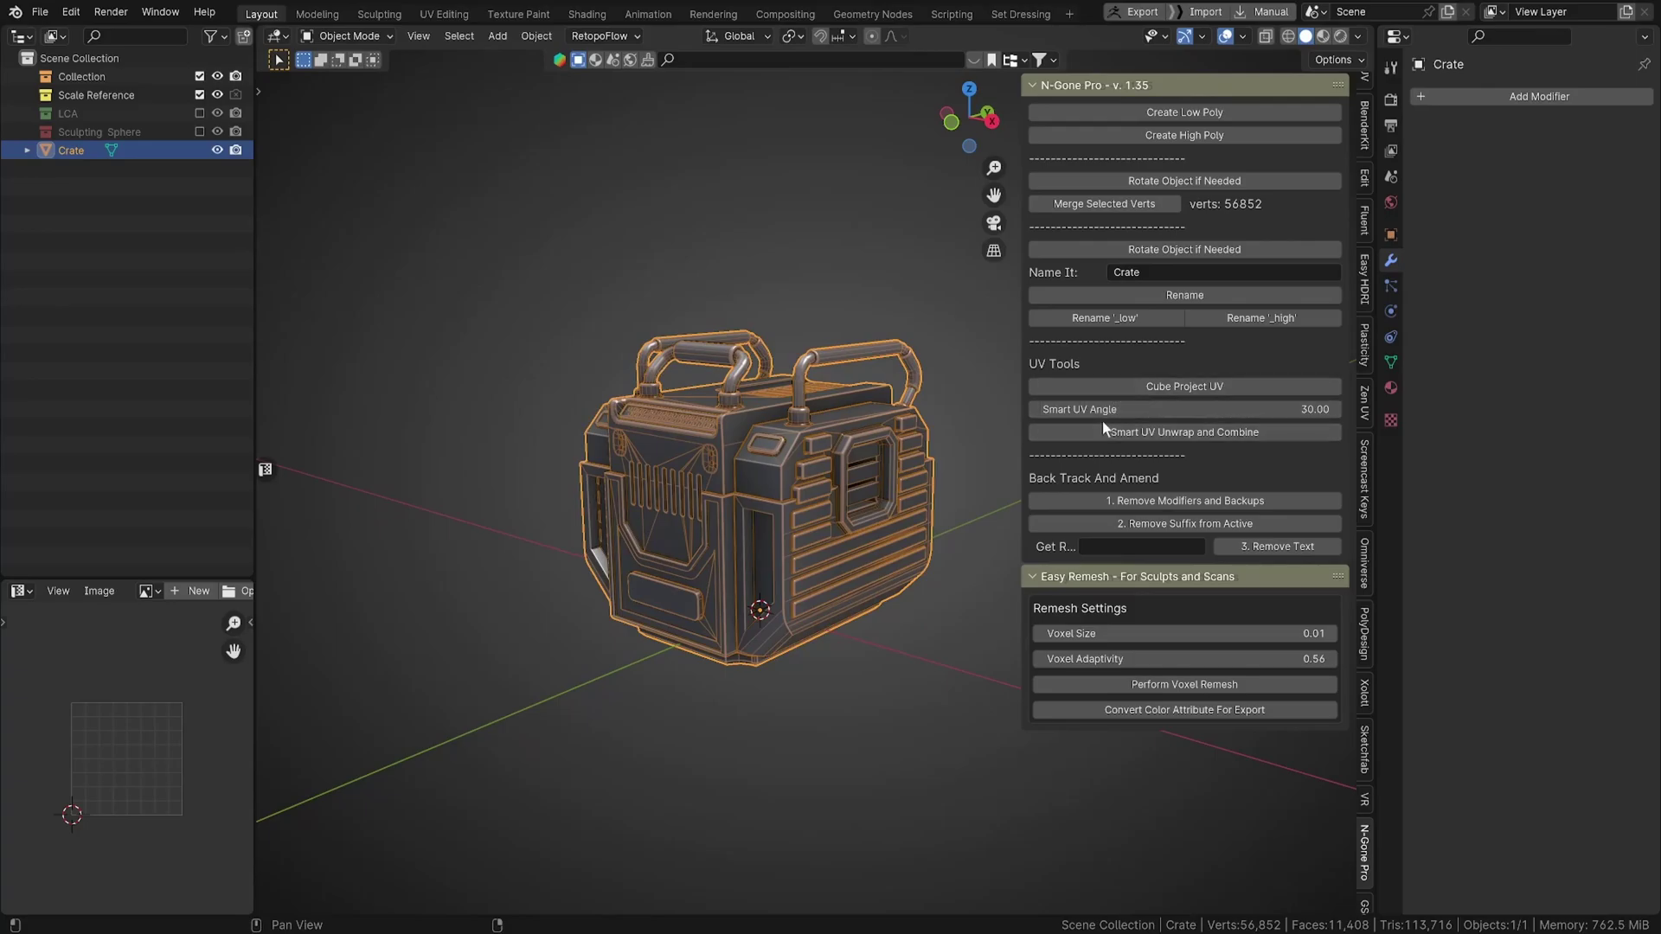
click(1161, 432)
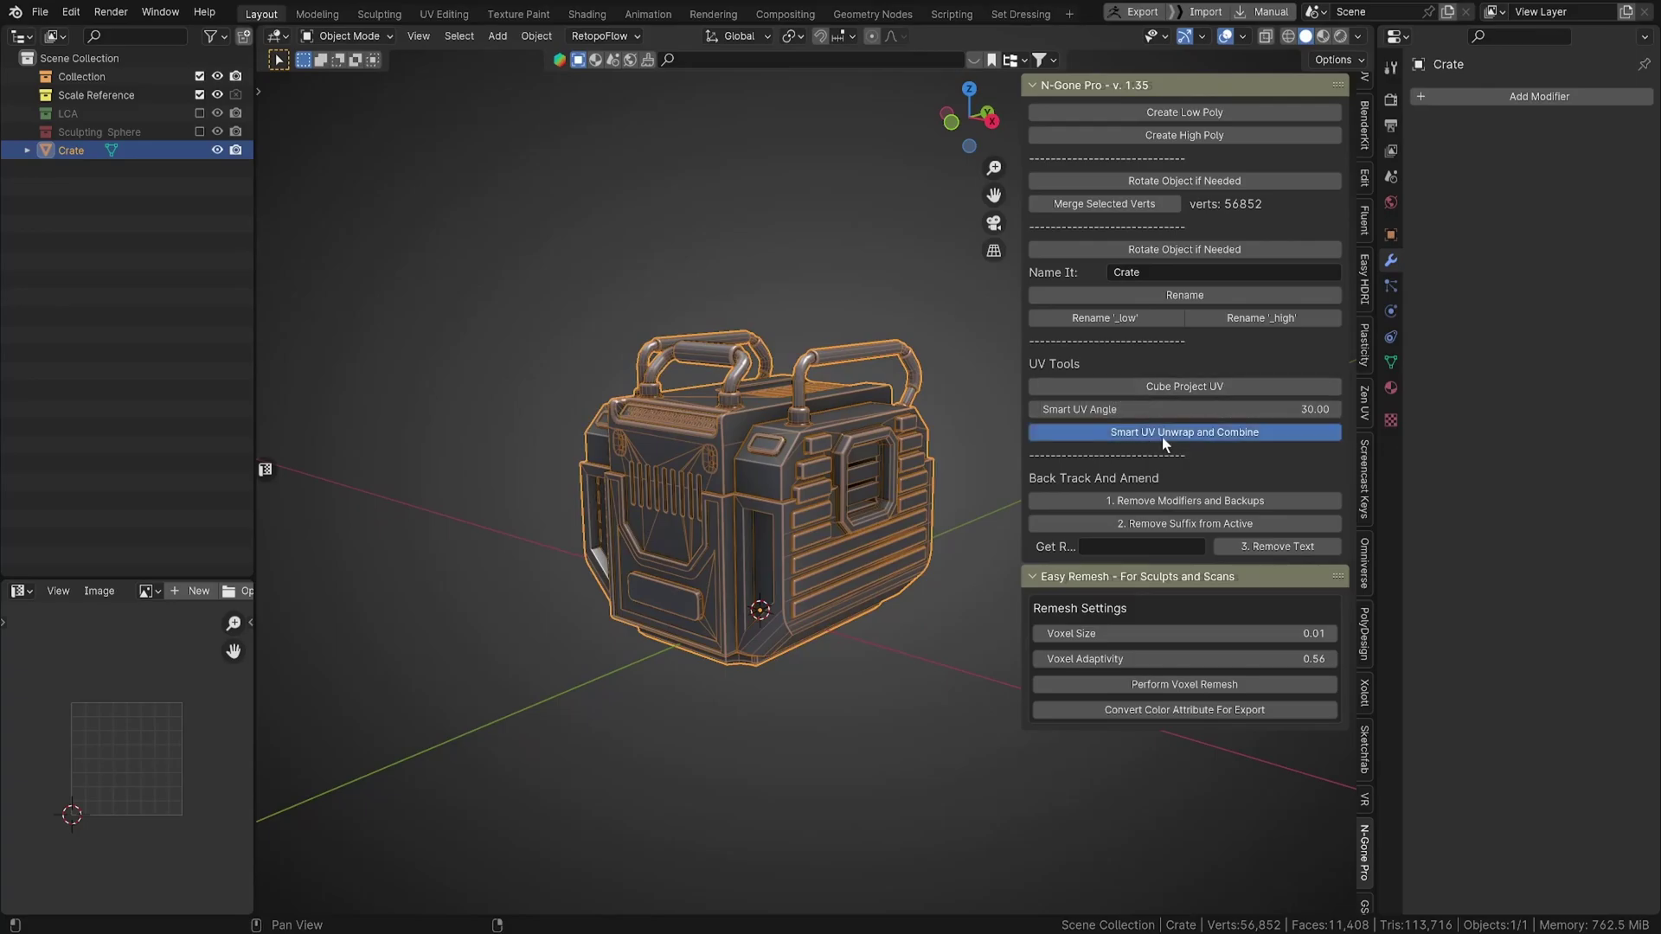
key(Tab)
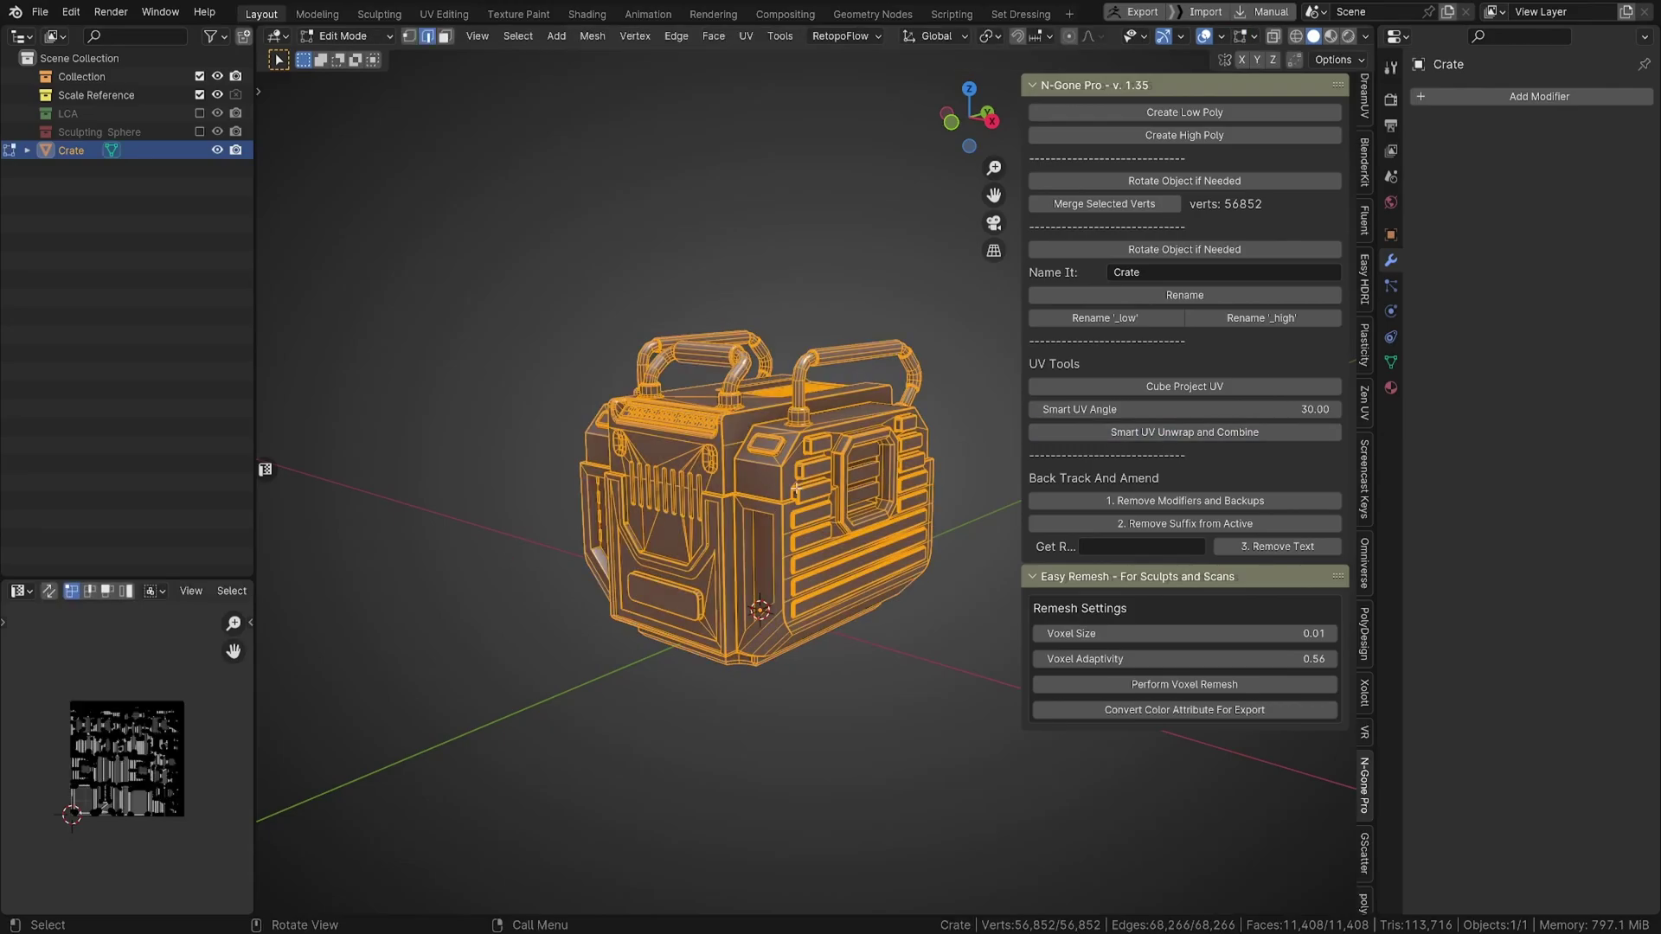
key(a)
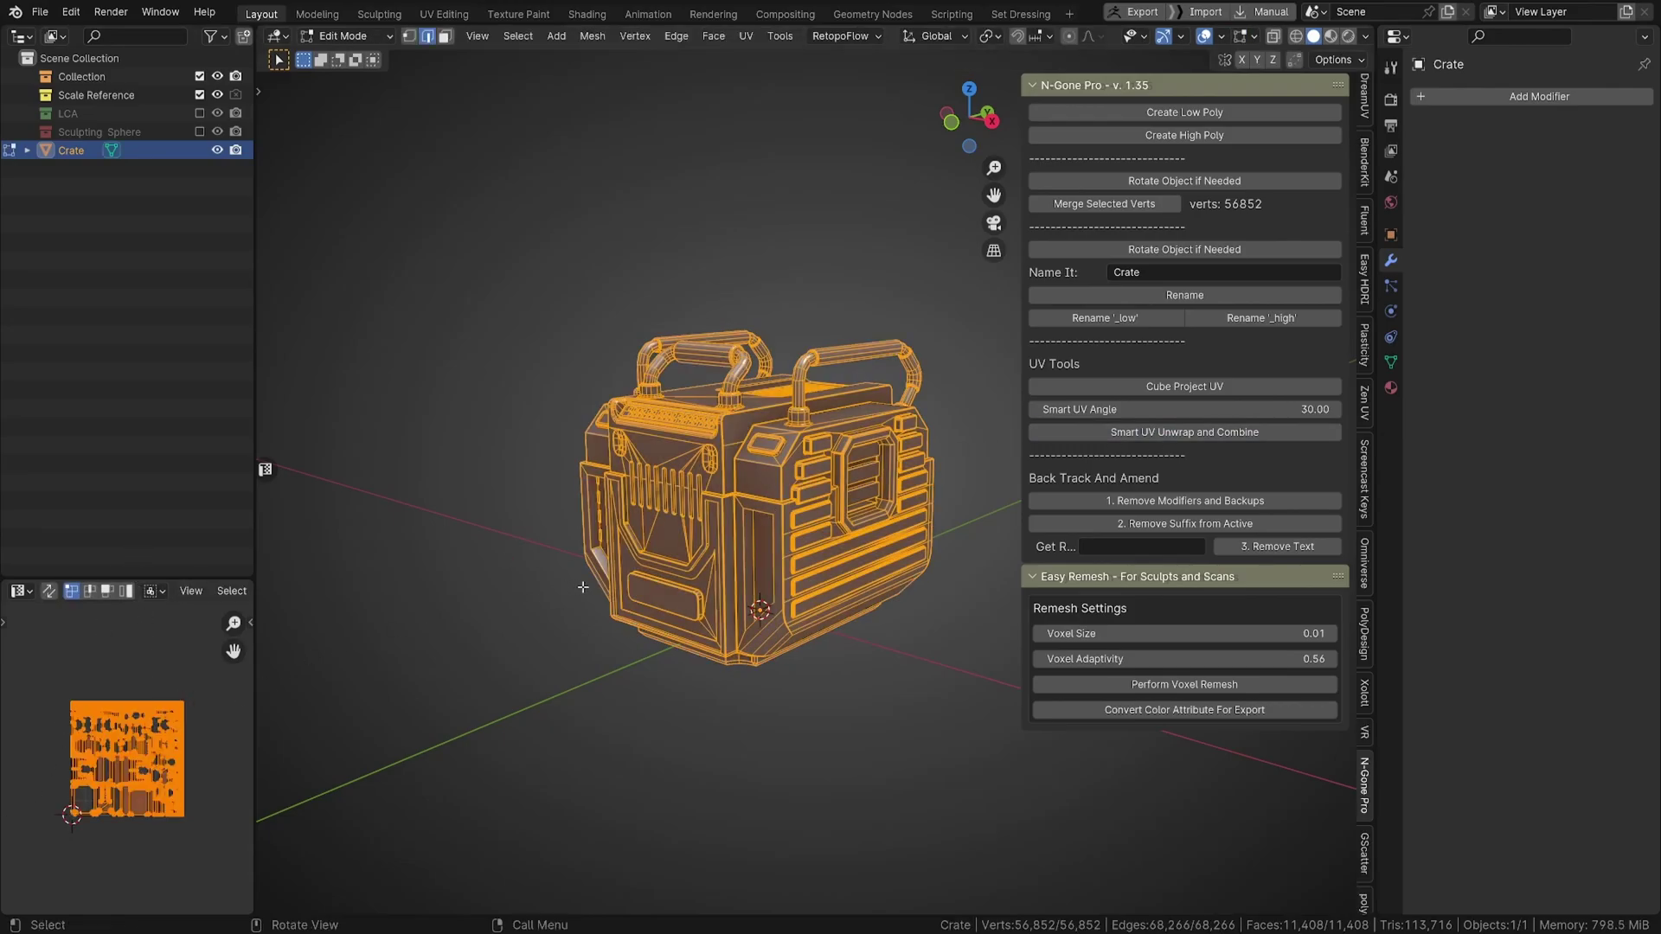
key(ctrl+z)
key(Tab)
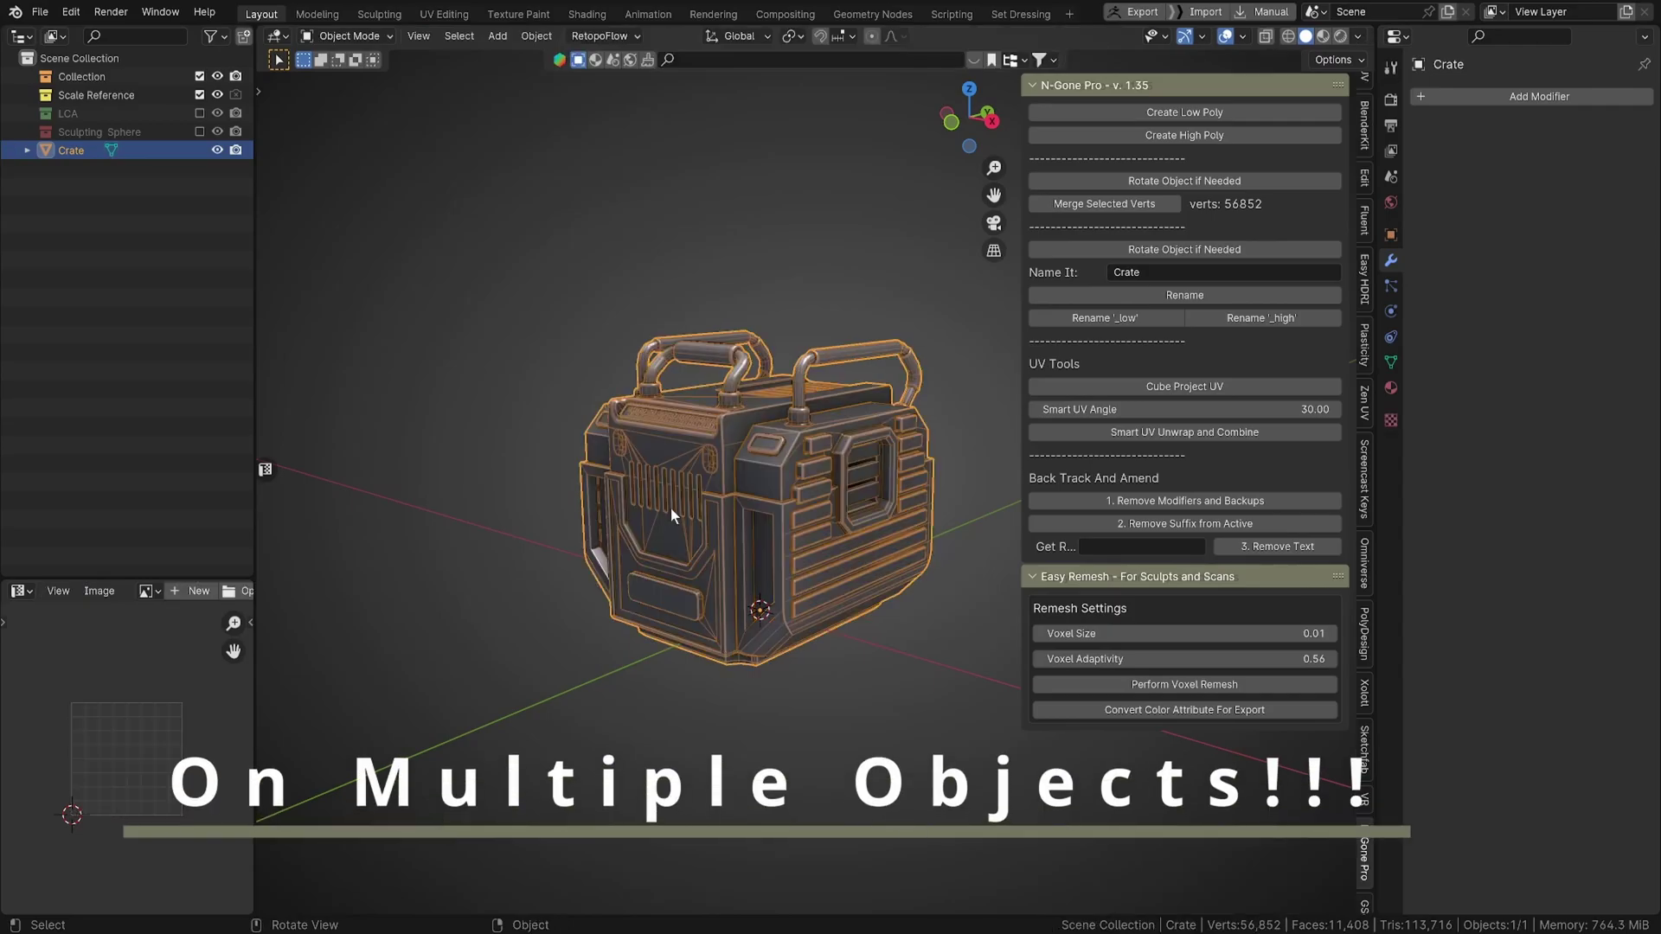
Duplicate the crate and place the copy about 0.92 m away along the X axis.
middle_drag(671, 507, 760, 495)
scroll(761, 488, down, 3)
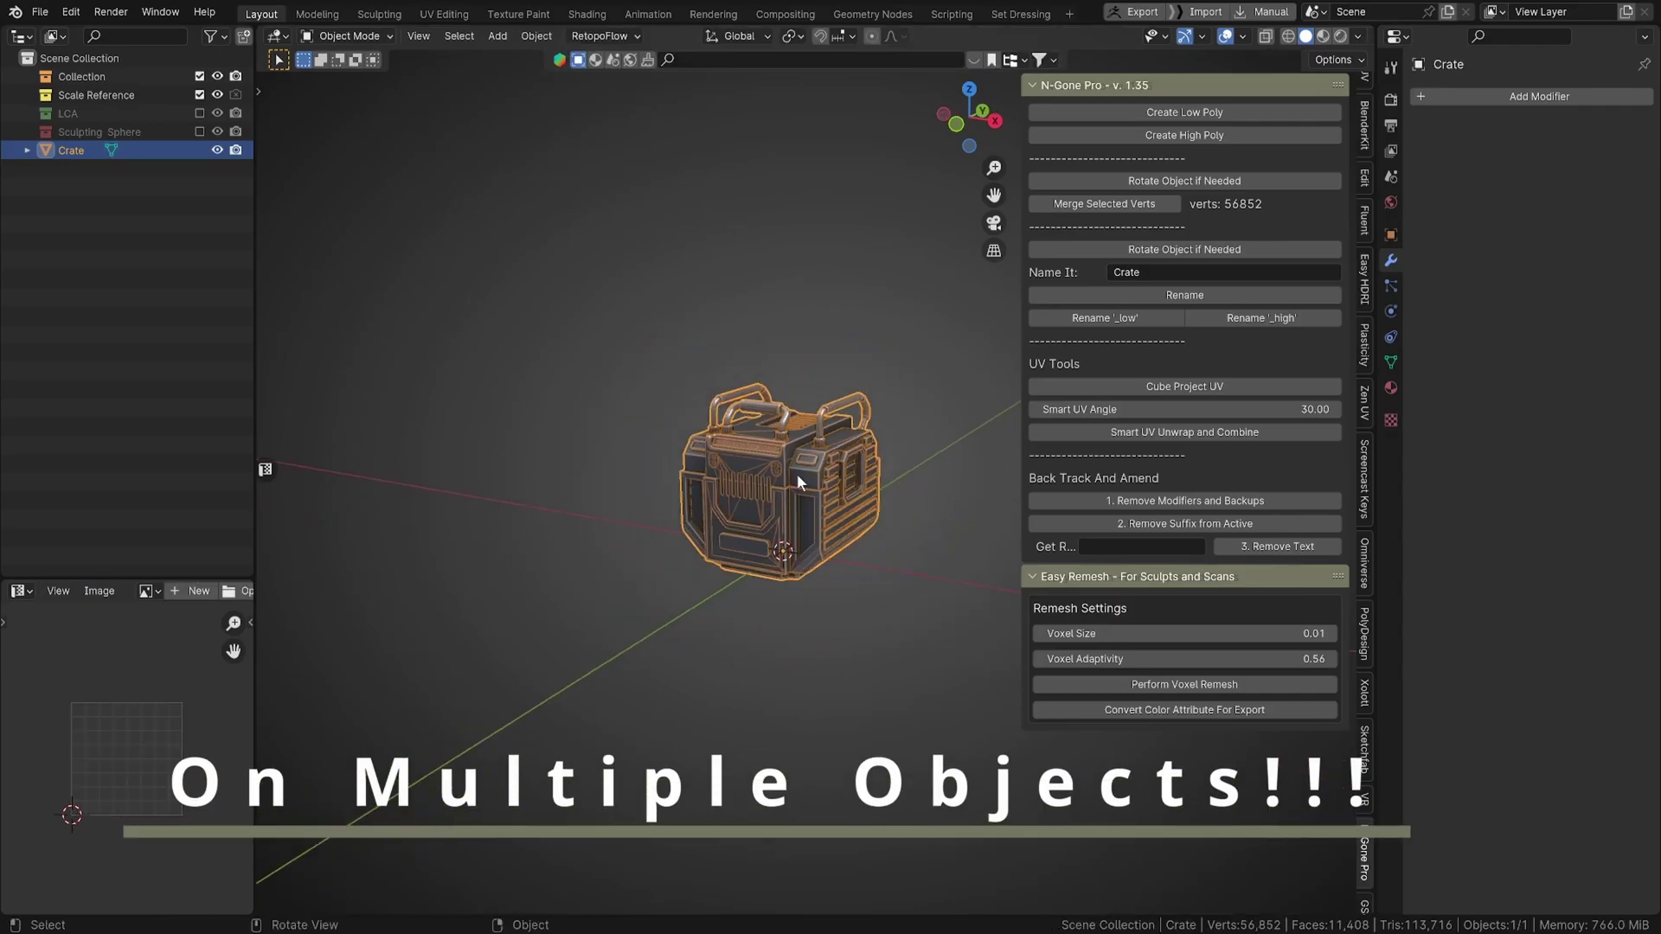
key(shift+d)
key(x)
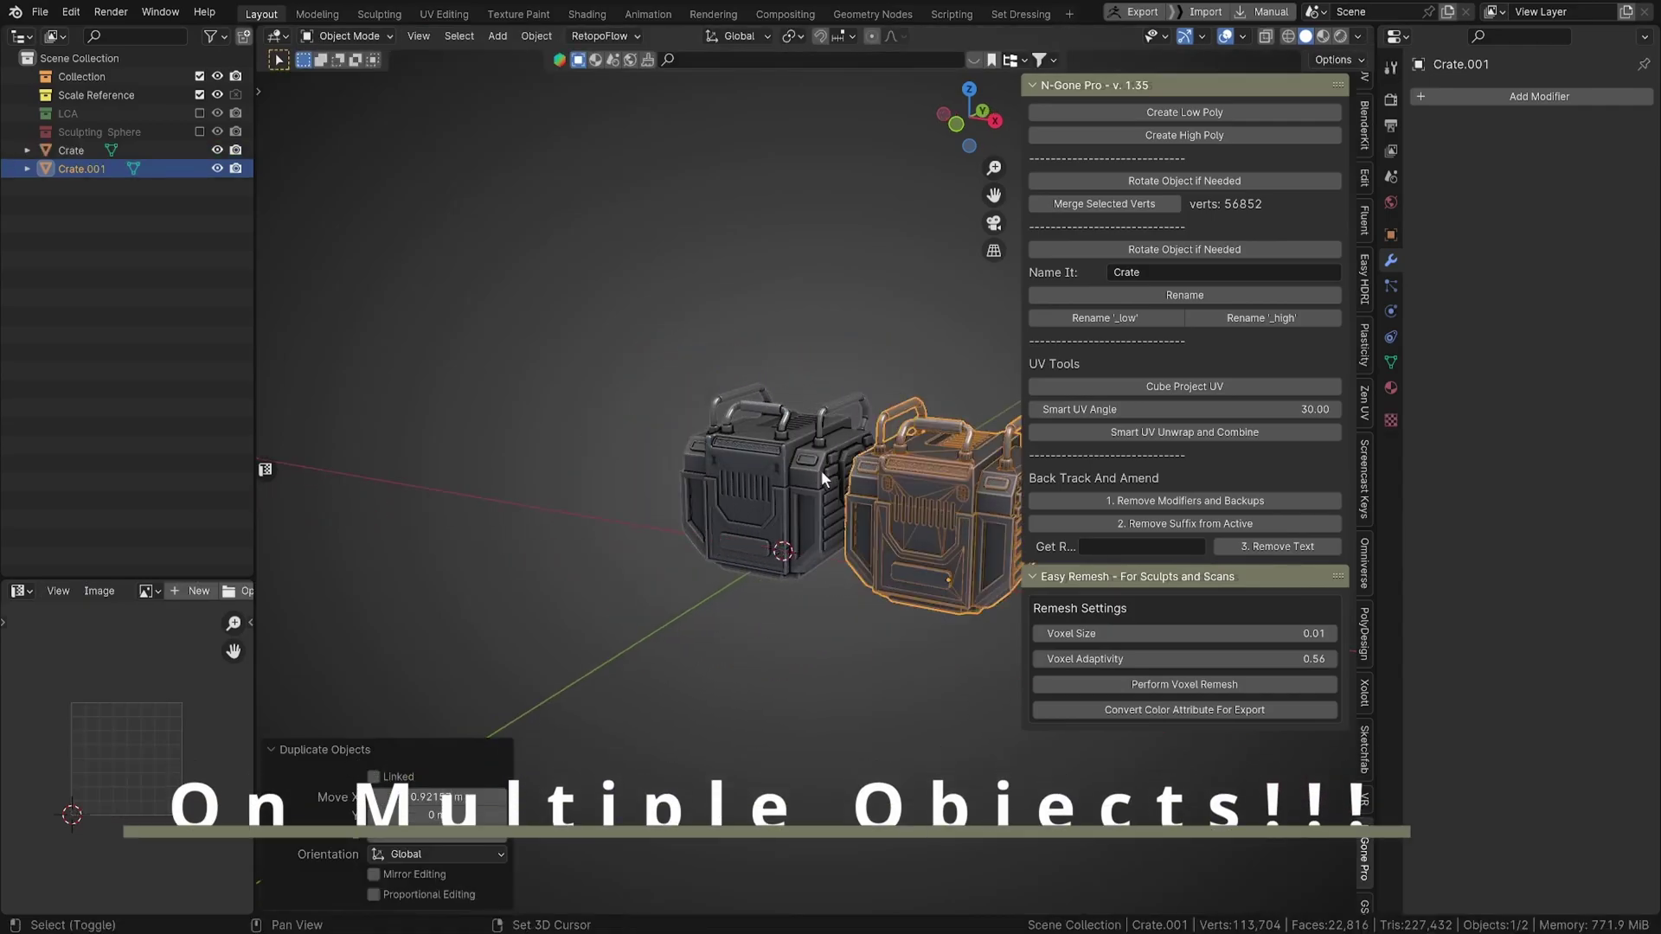
Select both crates, apply Smart UV Unwrap and Combine, and view their shared UV layout in Edit Mode.
shift+click(816, 469)
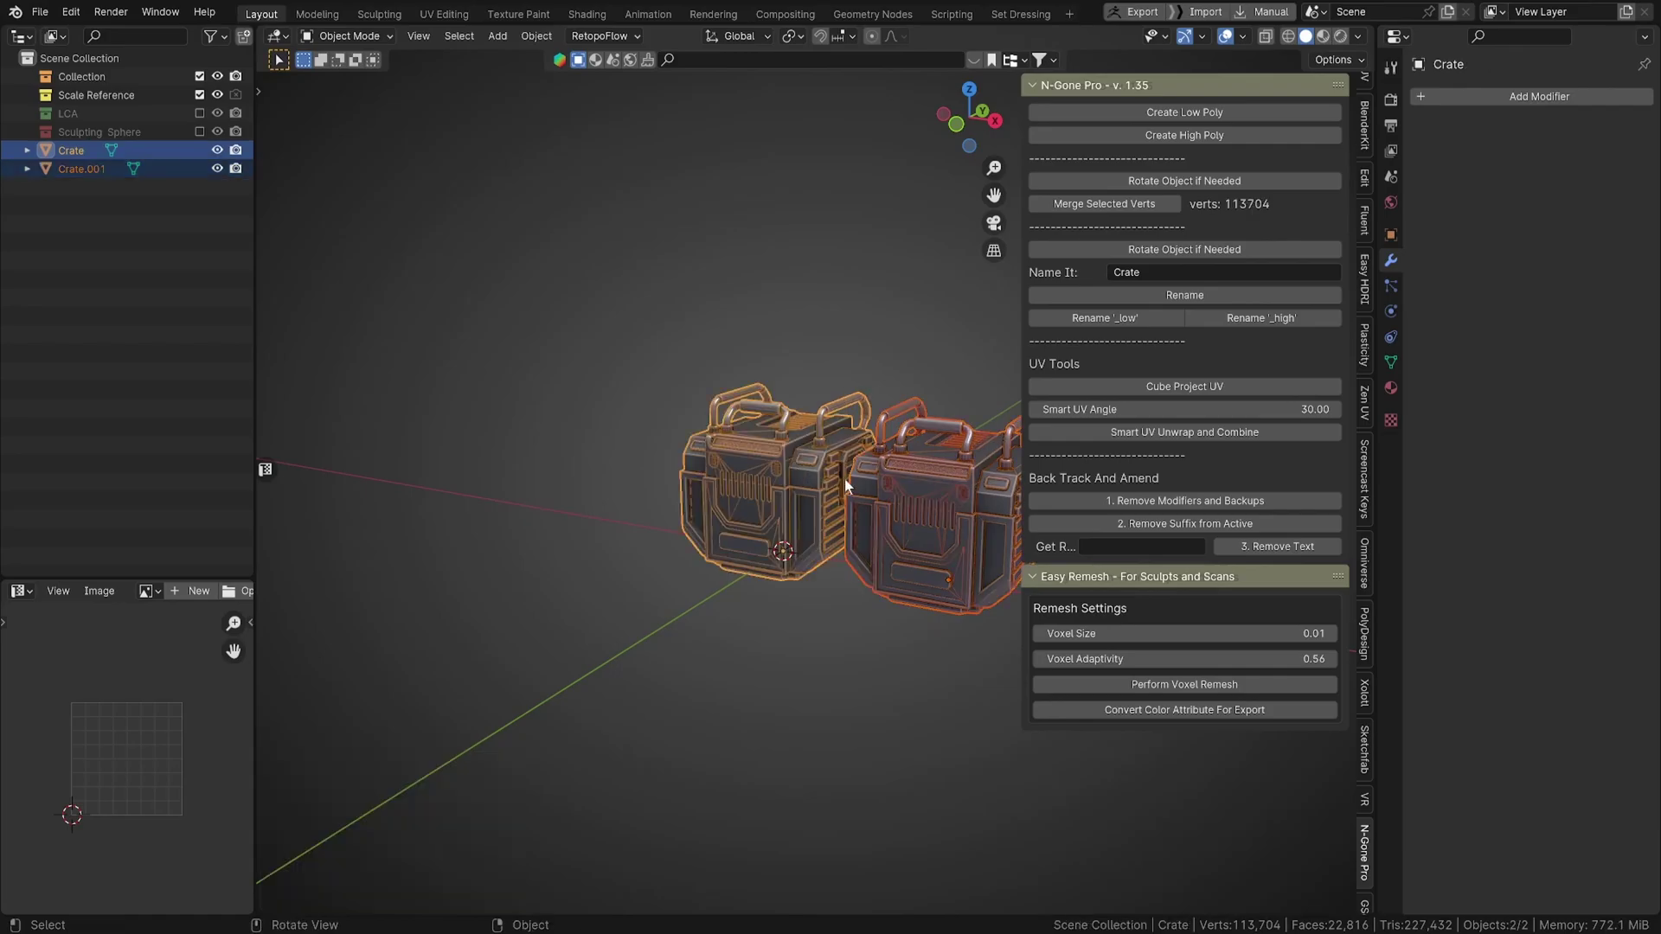
click(1174, 429)
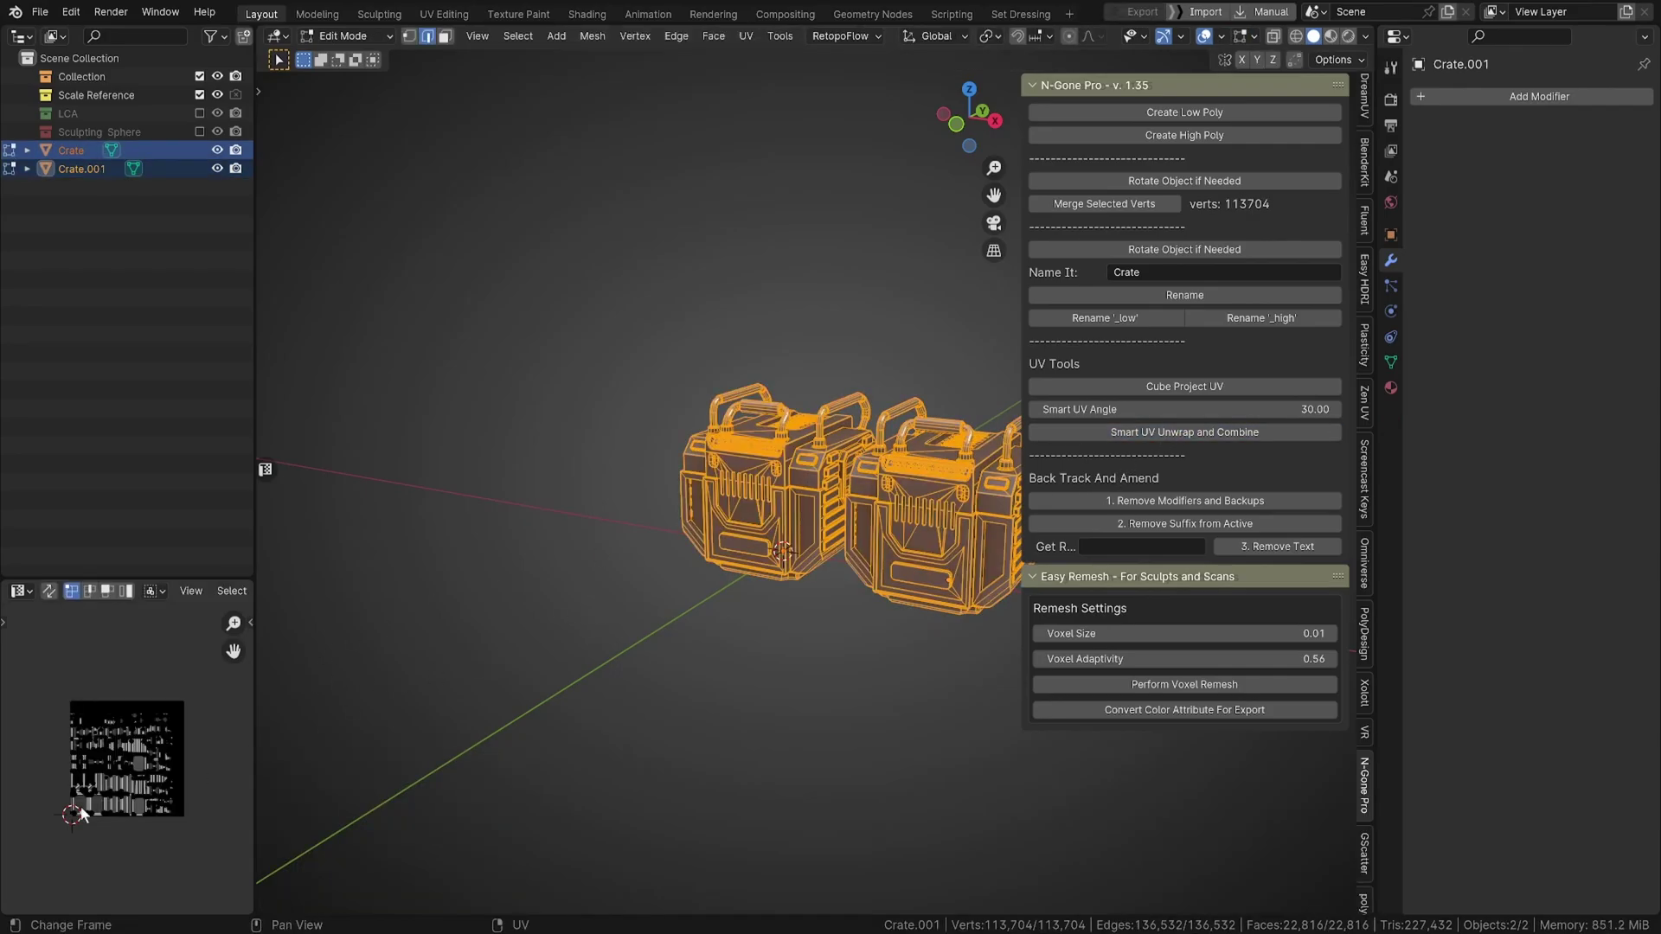
scroll(79, 806, up, 4)
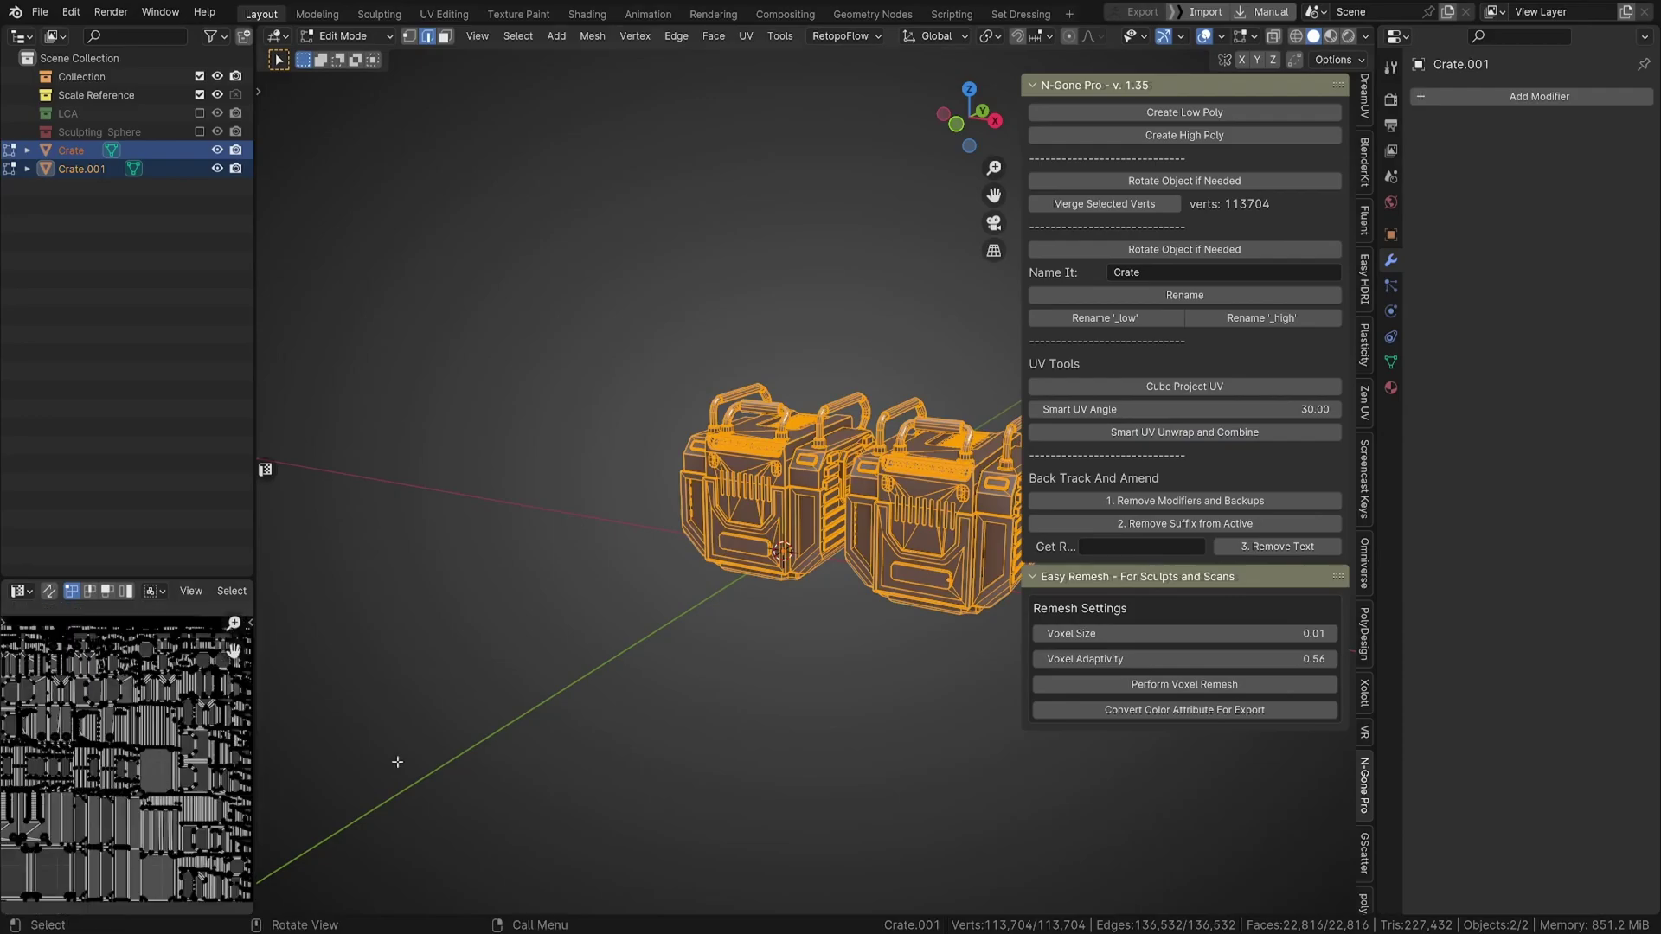
Return to Object Mode and delete the duplicated crate.
middle_drag(684, 607, 768, 573)
click(894, 552)
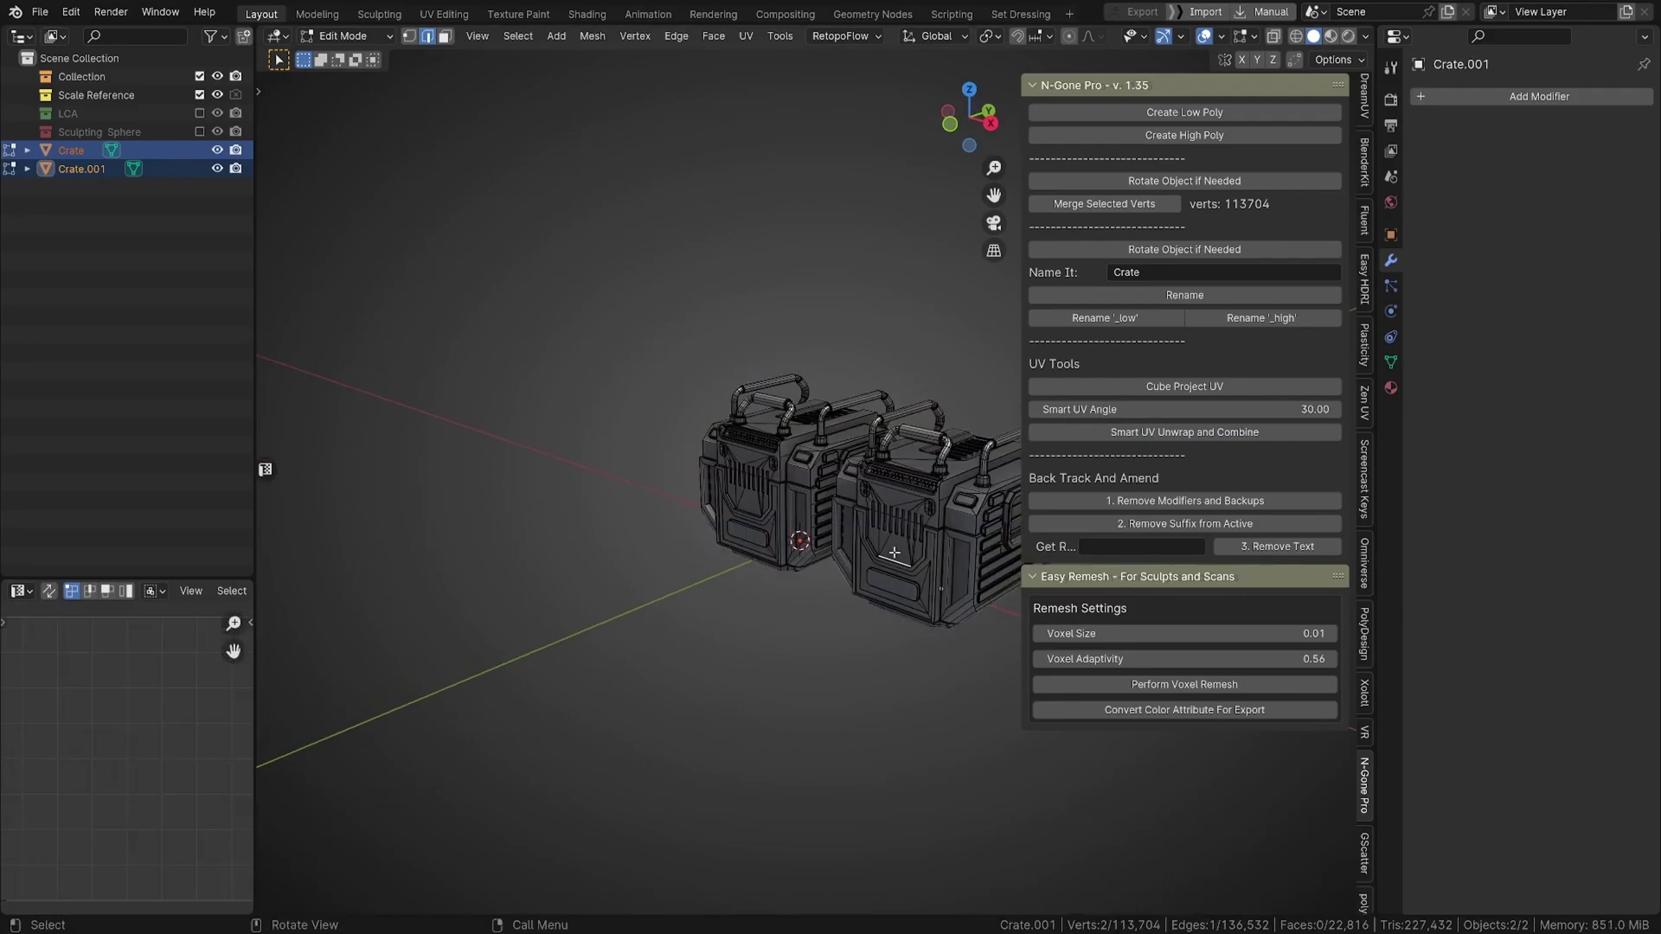
key(Tab)
click(931, 520)
key(Delete)
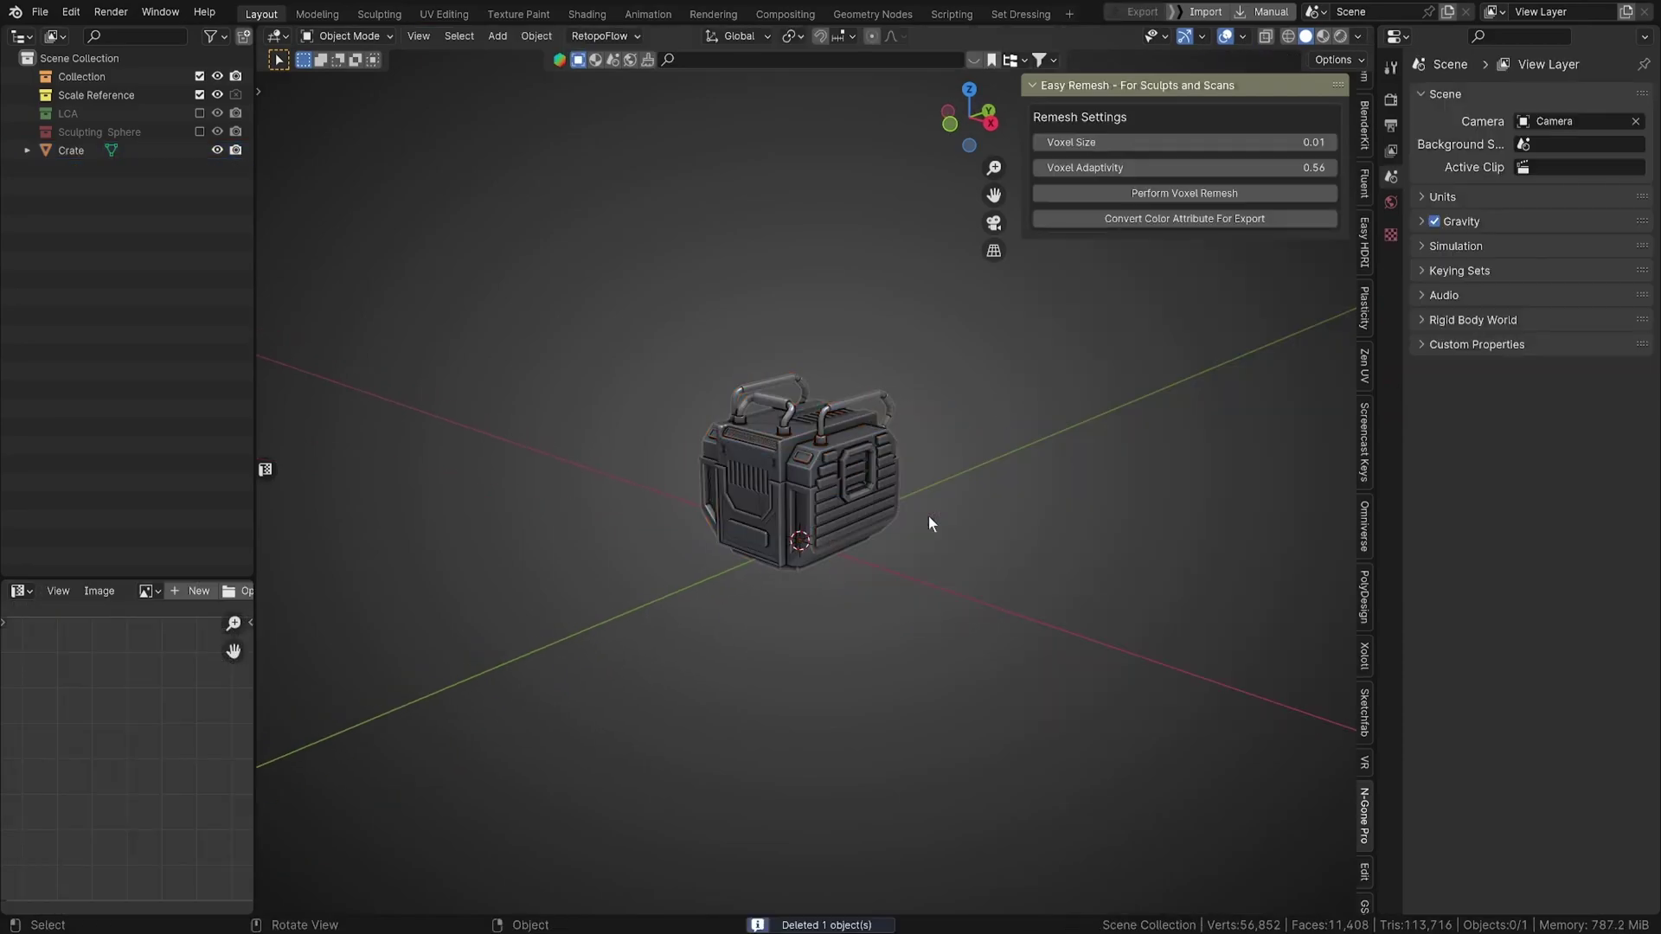
Select the remaining crate and widen the N-Gone Pro panel so its labels fit.
click(798, 485)
middle_drag(797, 484, 979, 547)
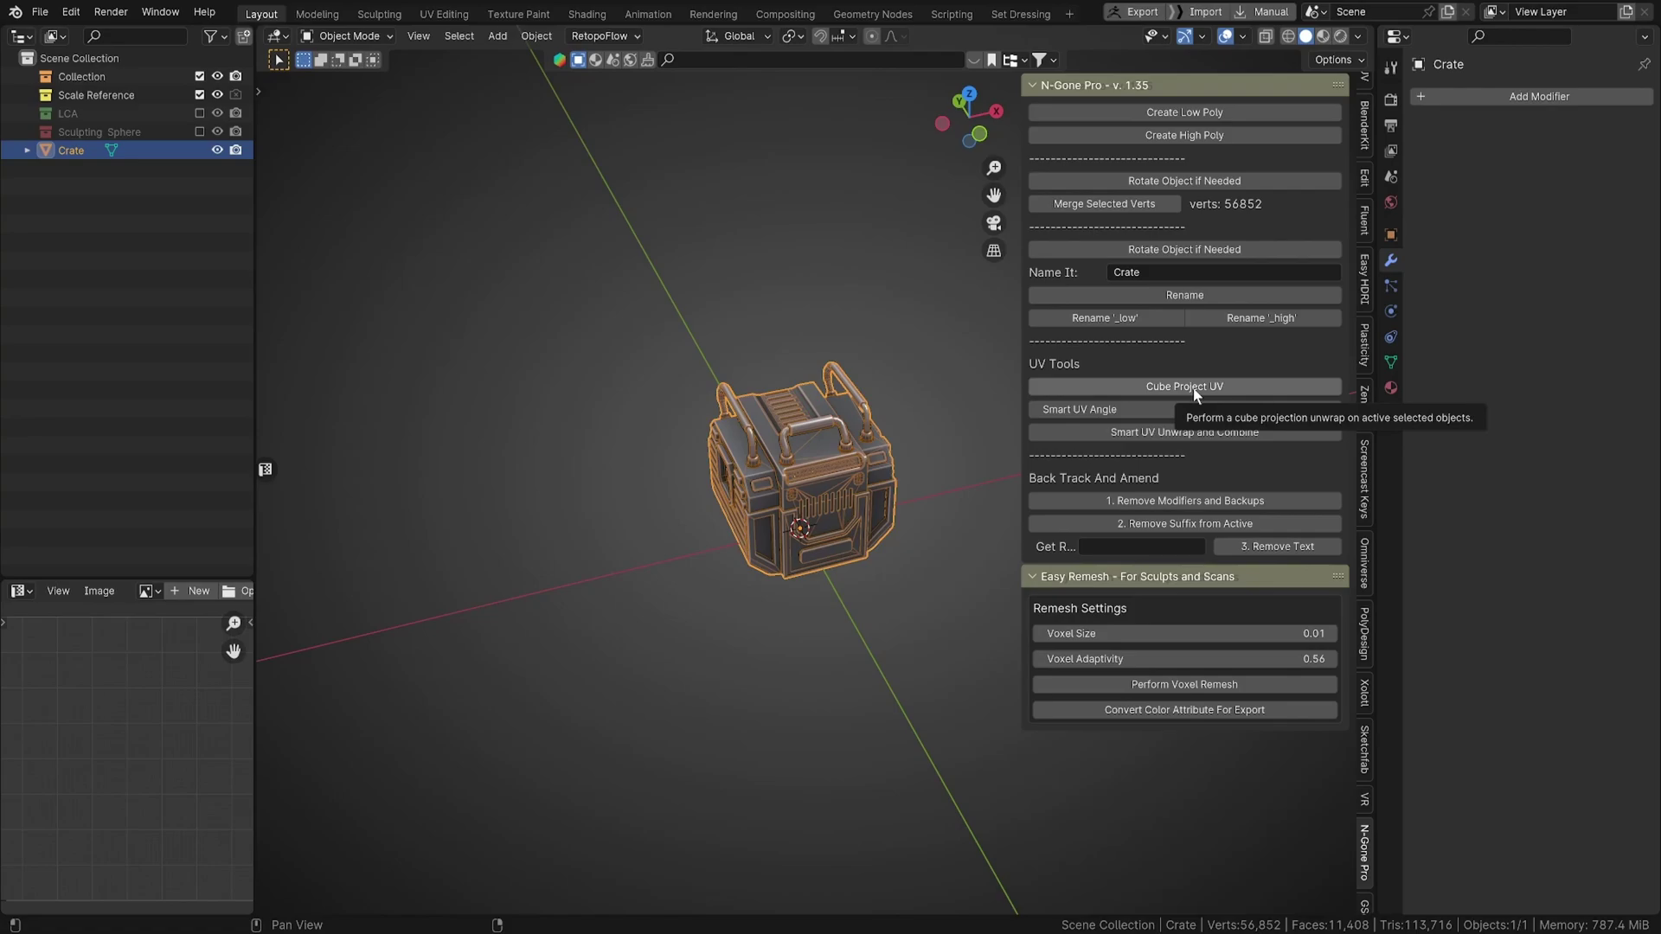
middle_drag(988, 384, 806, 583)
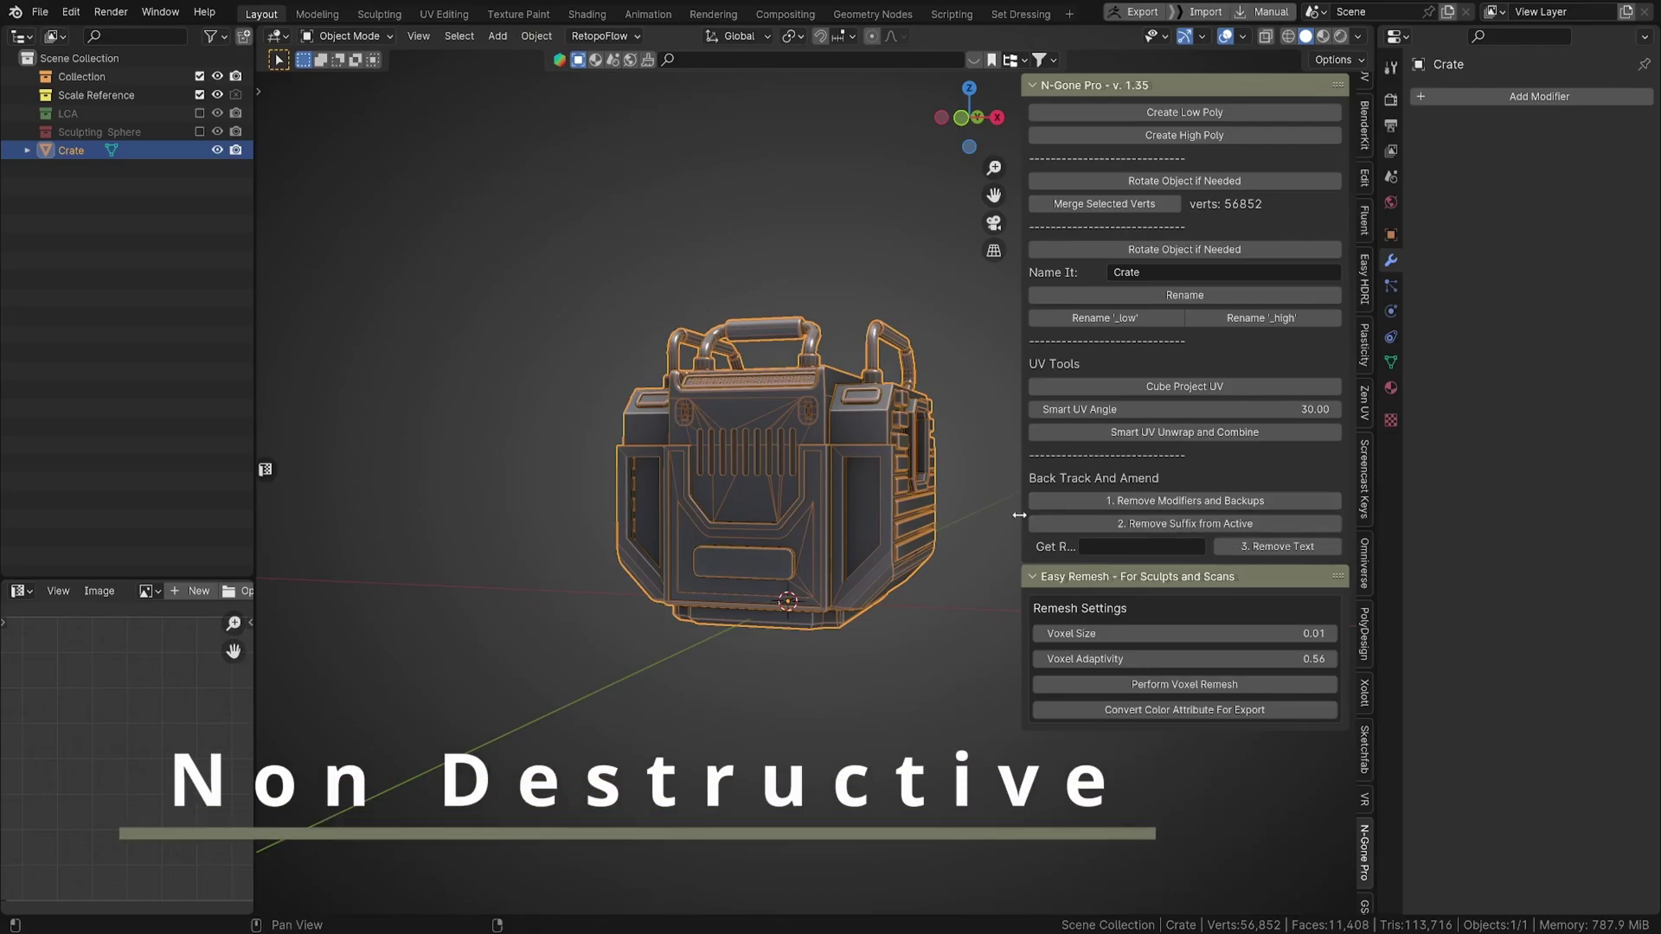
drag(1019, 514, 930, 515)
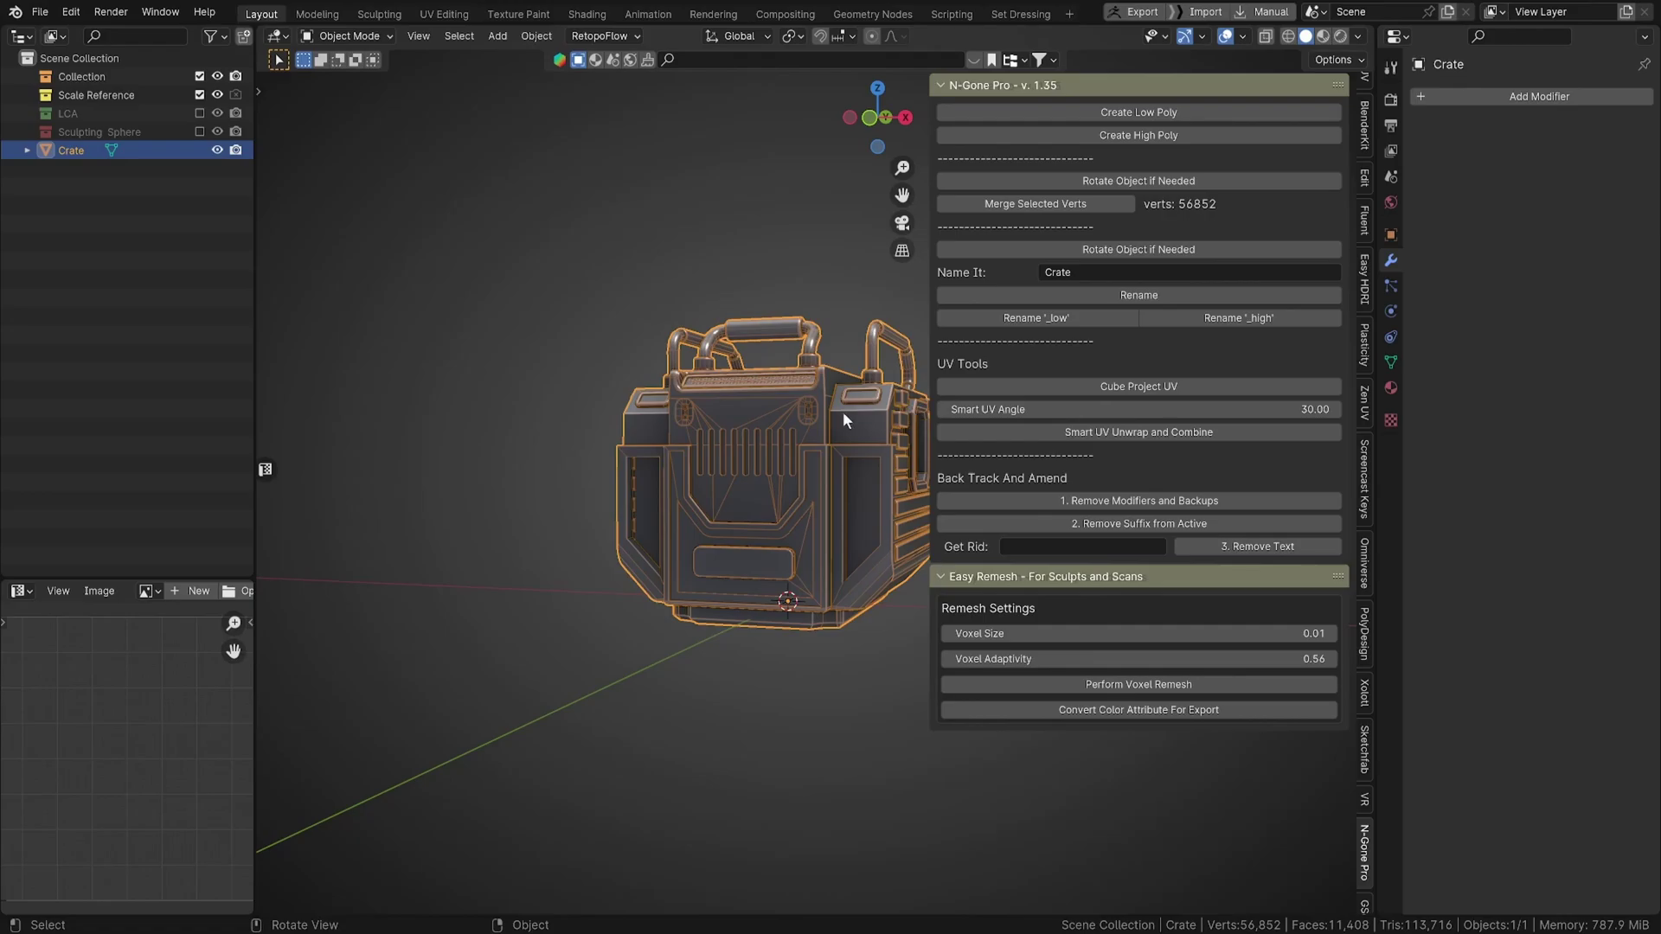
middle_drag(824, 419, 808, 440)
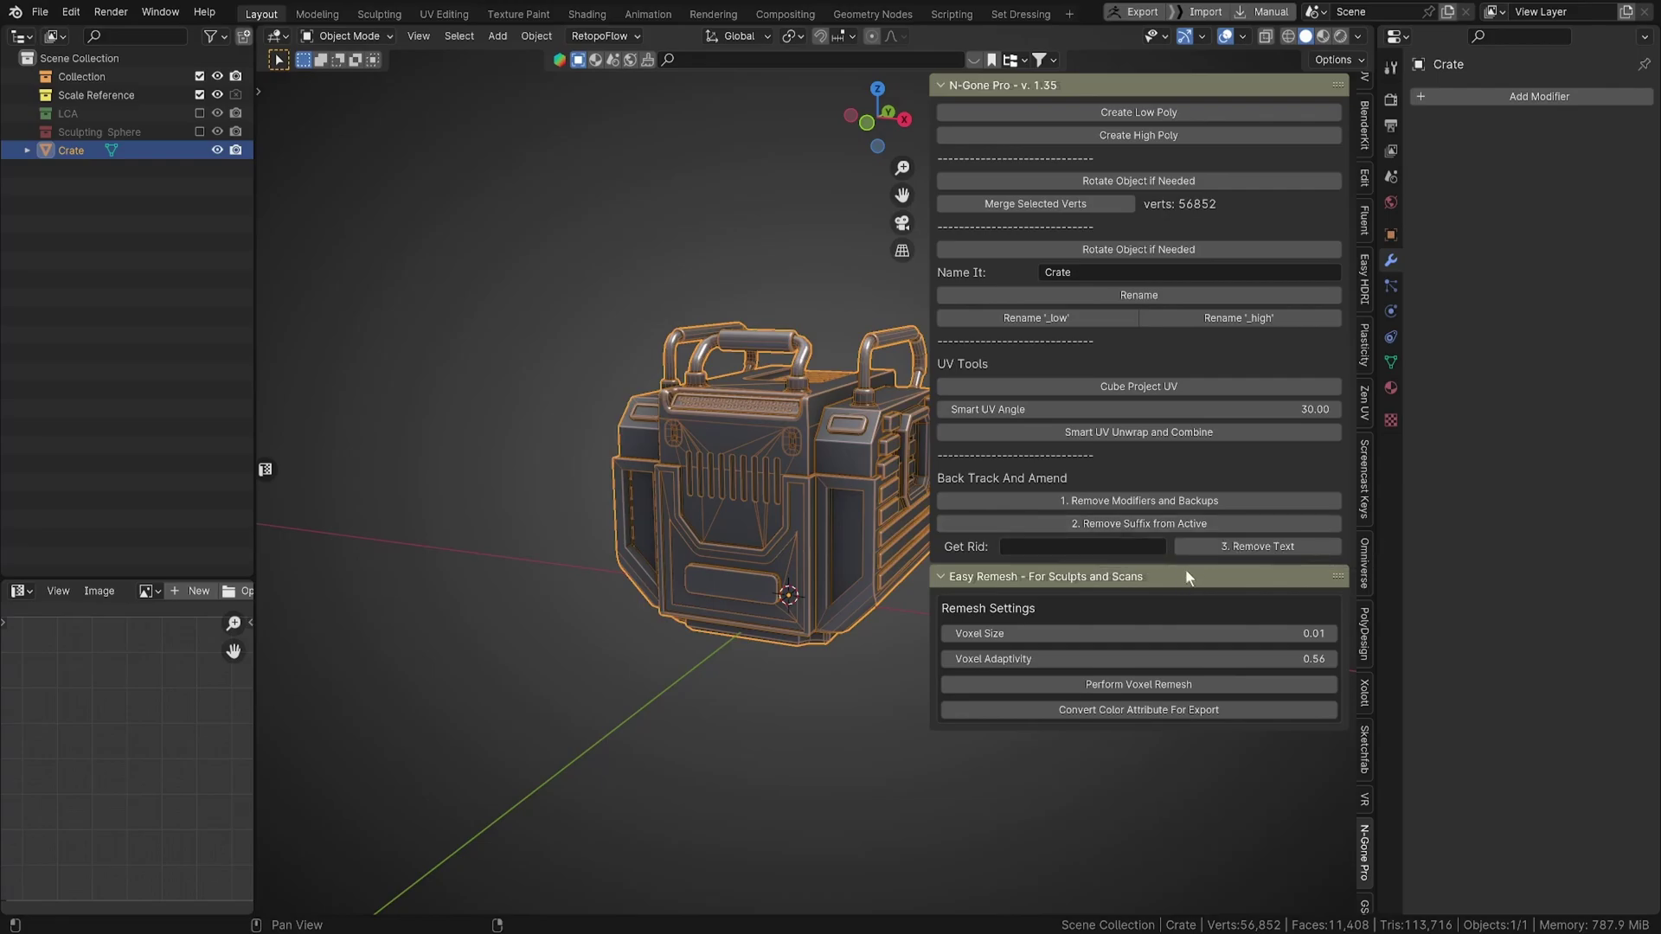
Rename the crate as Crate.001 with the N-Gone Pro rename tool.
click(1054, 541)
click(1103, 275)
click(1103, 273)
click(1124, 295)
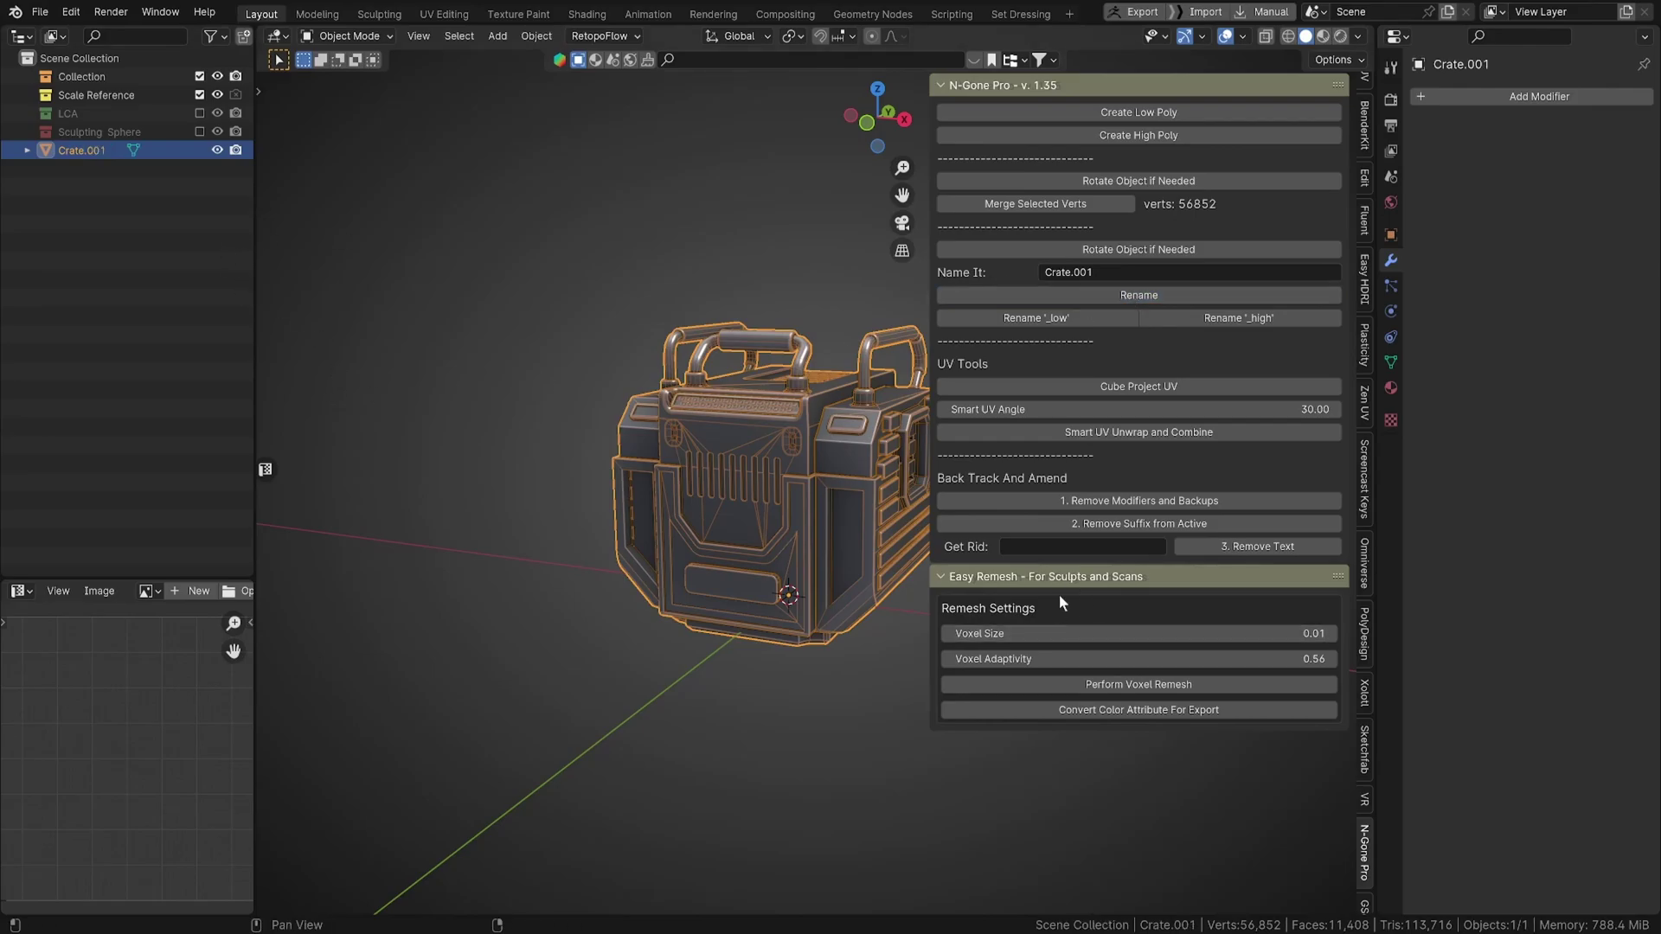
Strip the text .001 from the crate's name with the N-Gone Pro Remove Text tool.
click(1074, 547)
text(.001)
click(1231, 551)
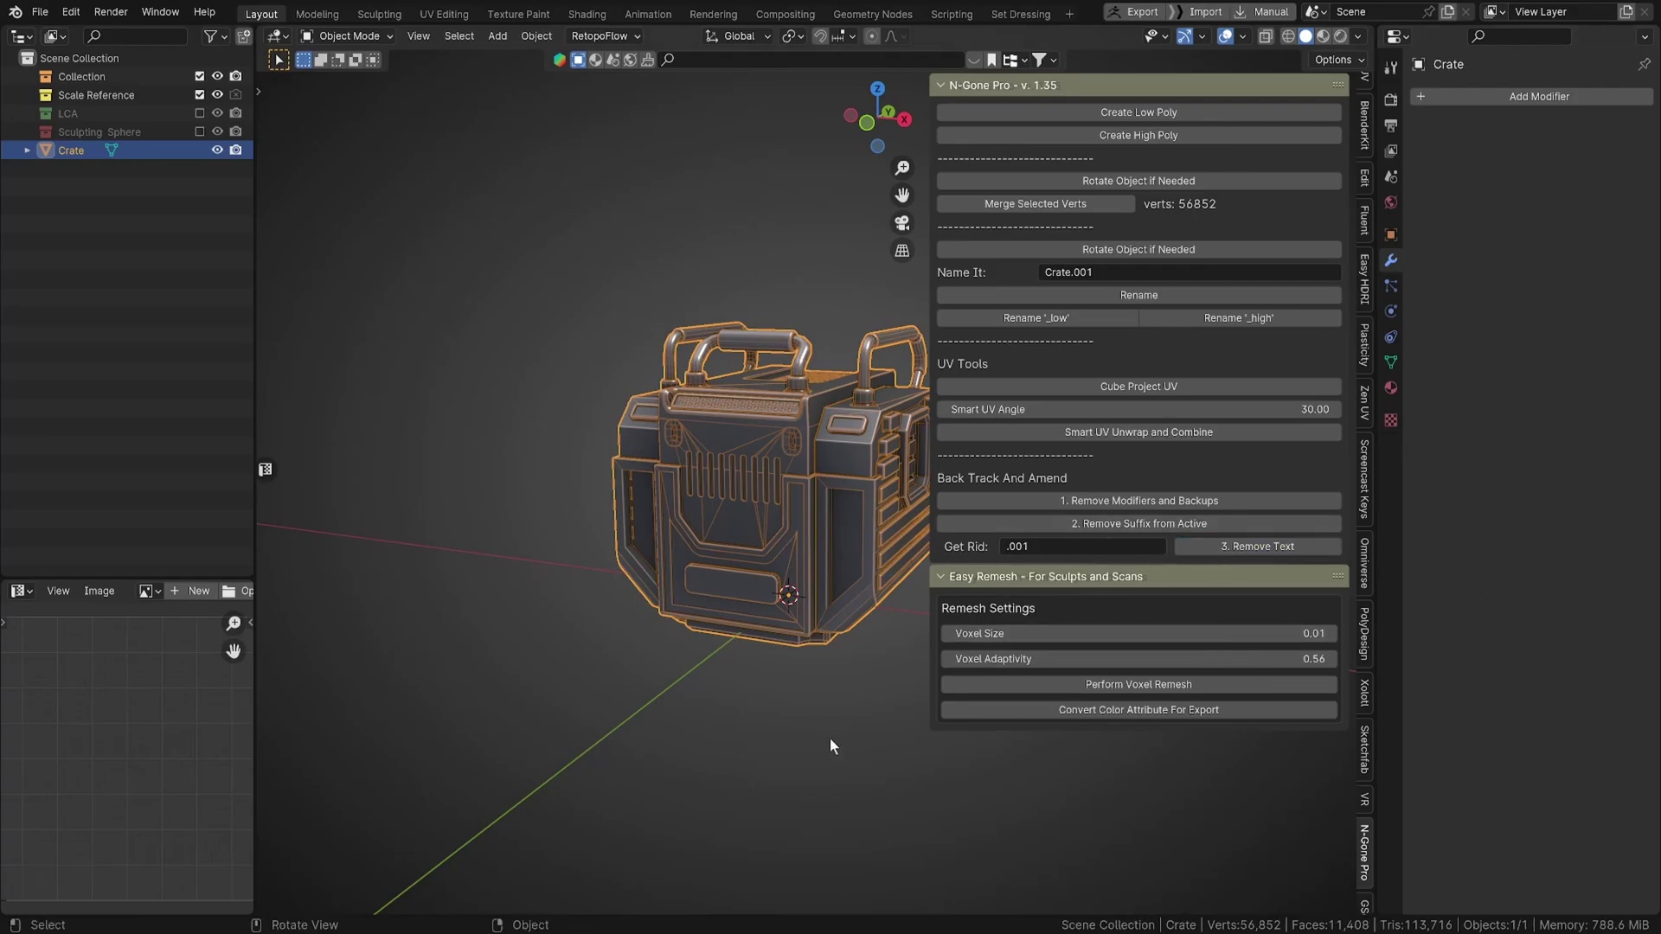
Show the crate's mesh data properties and expand the Color Attributes and Remesh sections.
middle_drag(917, 527, 1020, 564)
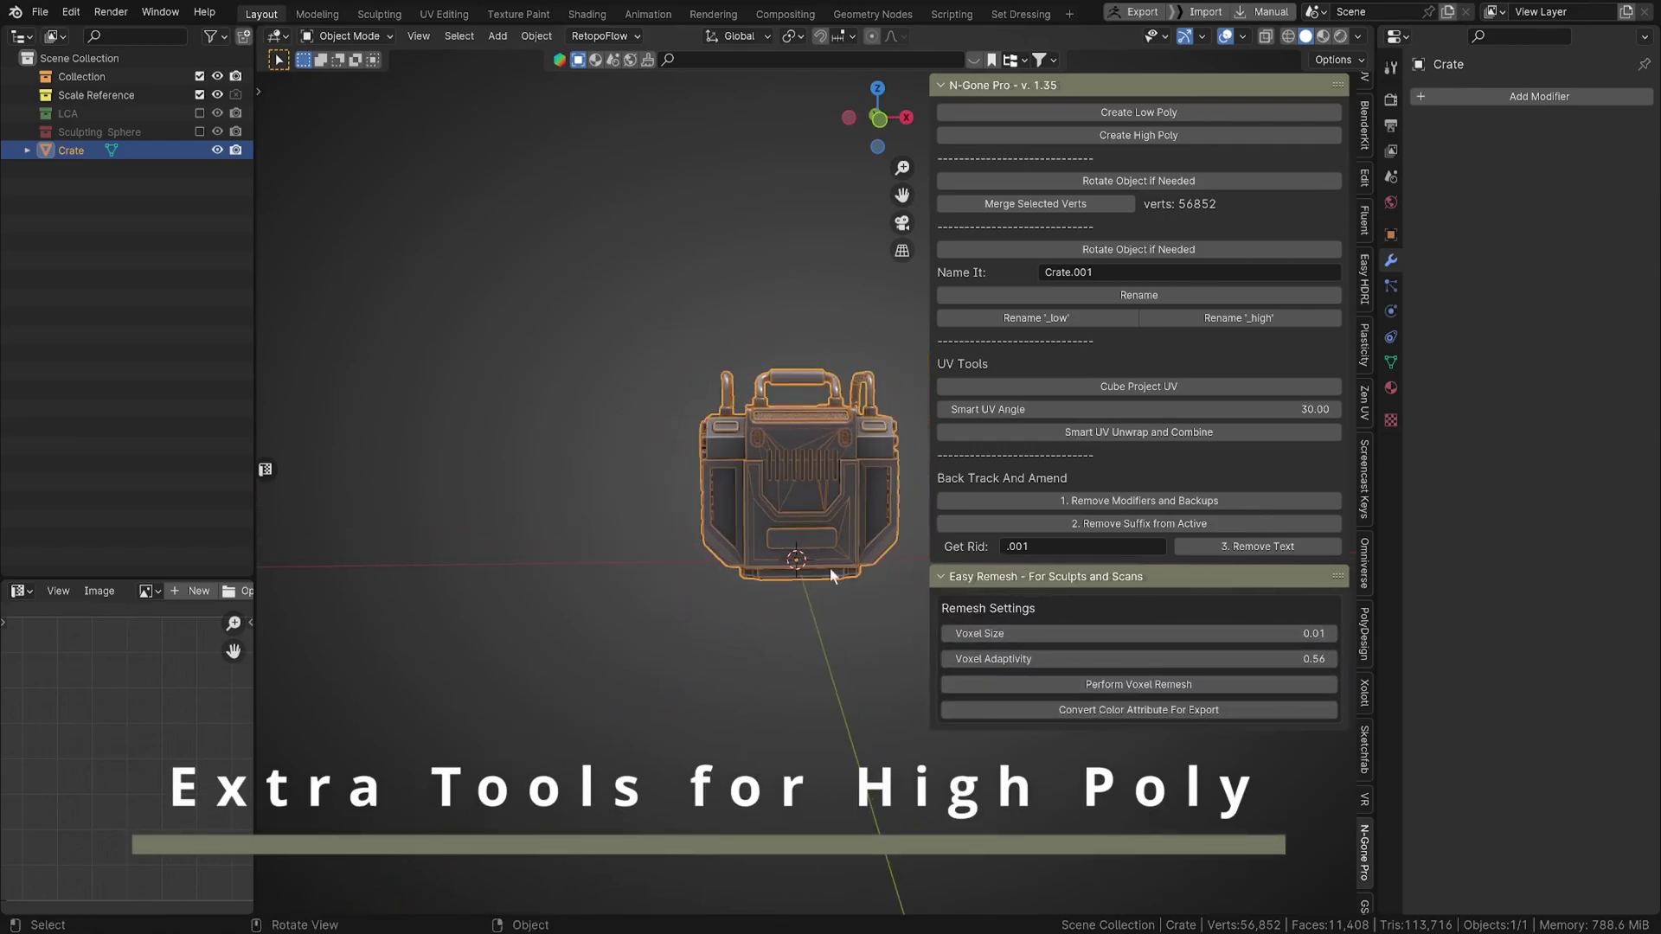
scroll(780, 568, up, 3)
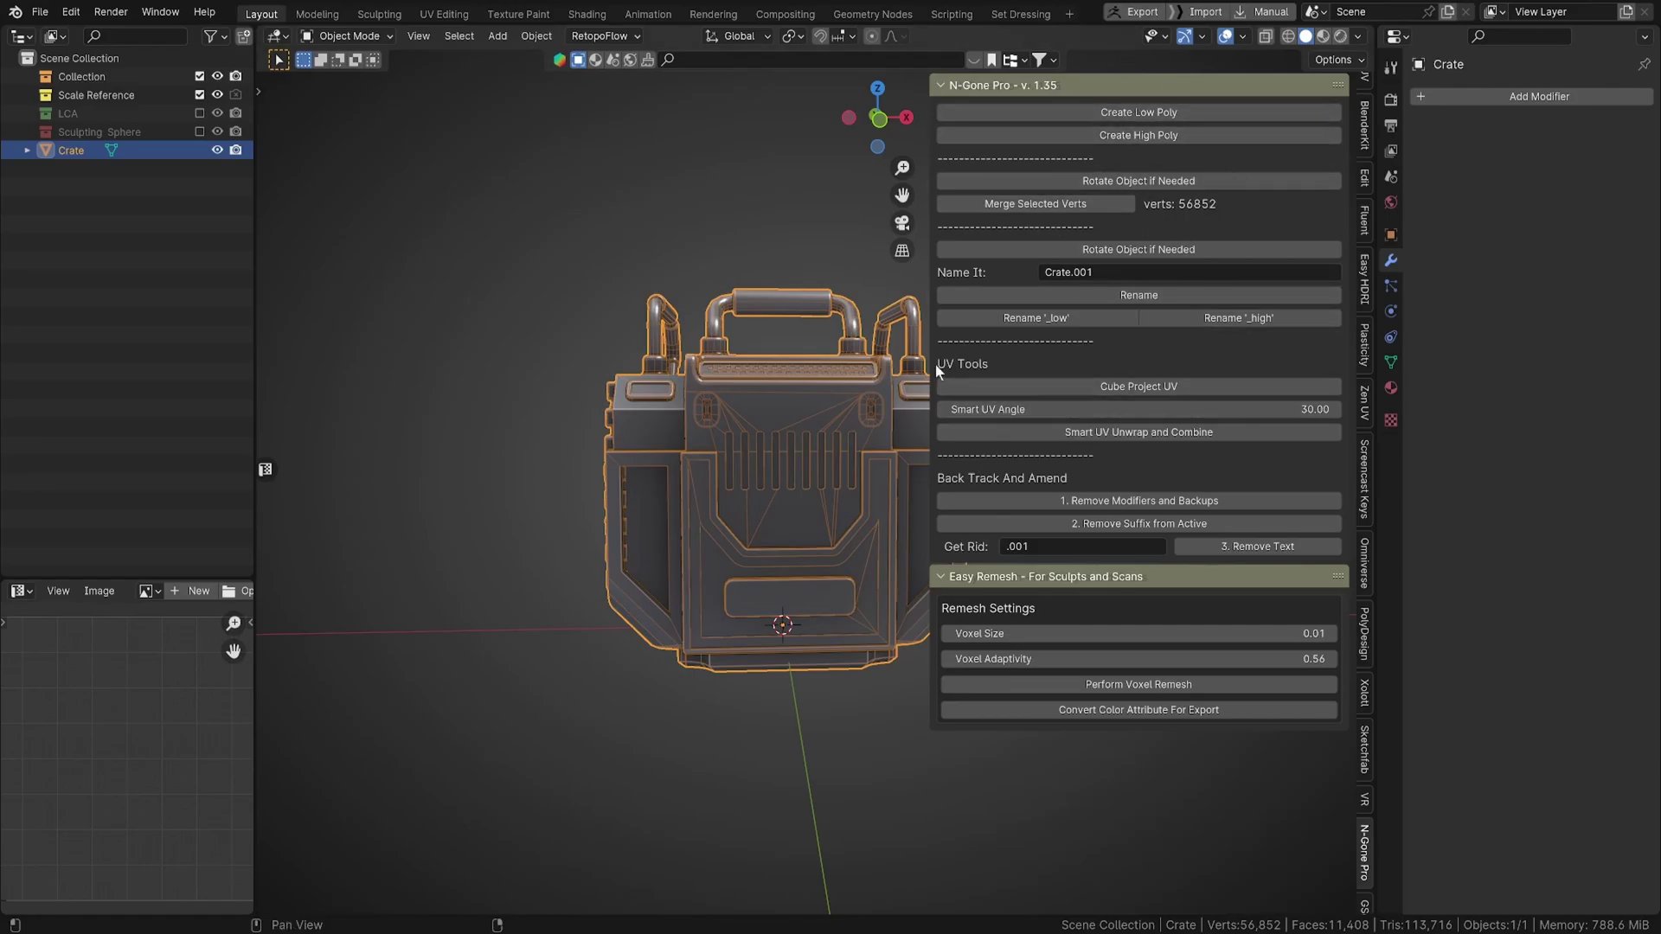
middle_drag(897, 359, 792, 450)
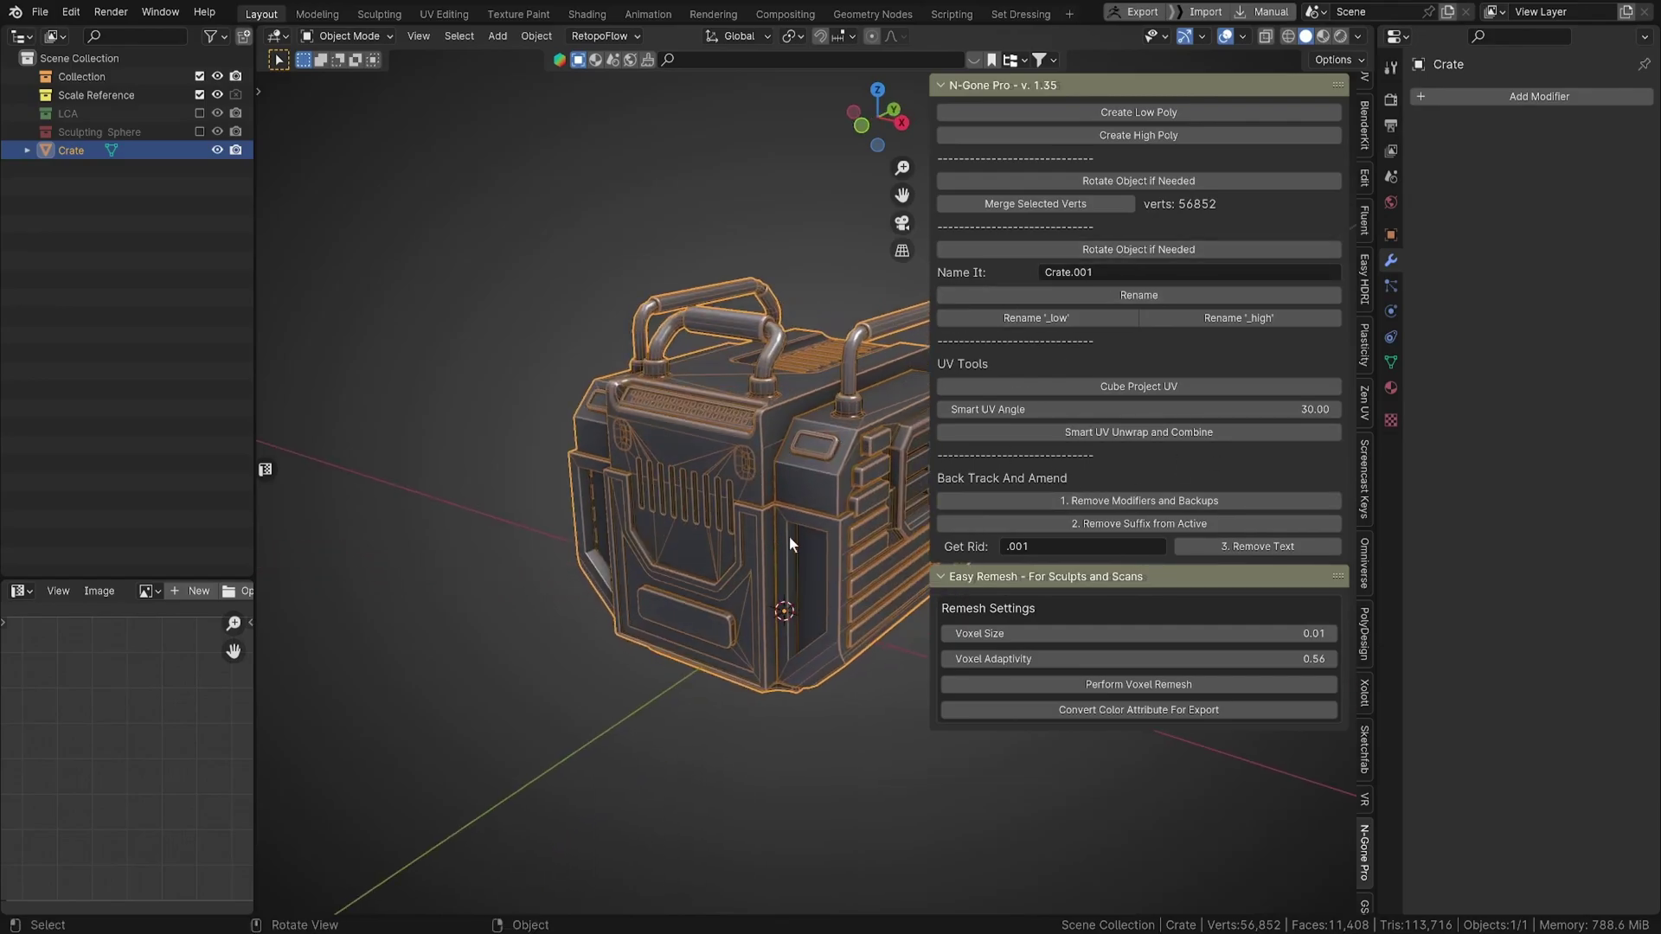
middle_drag(749, 432, 782, 459)
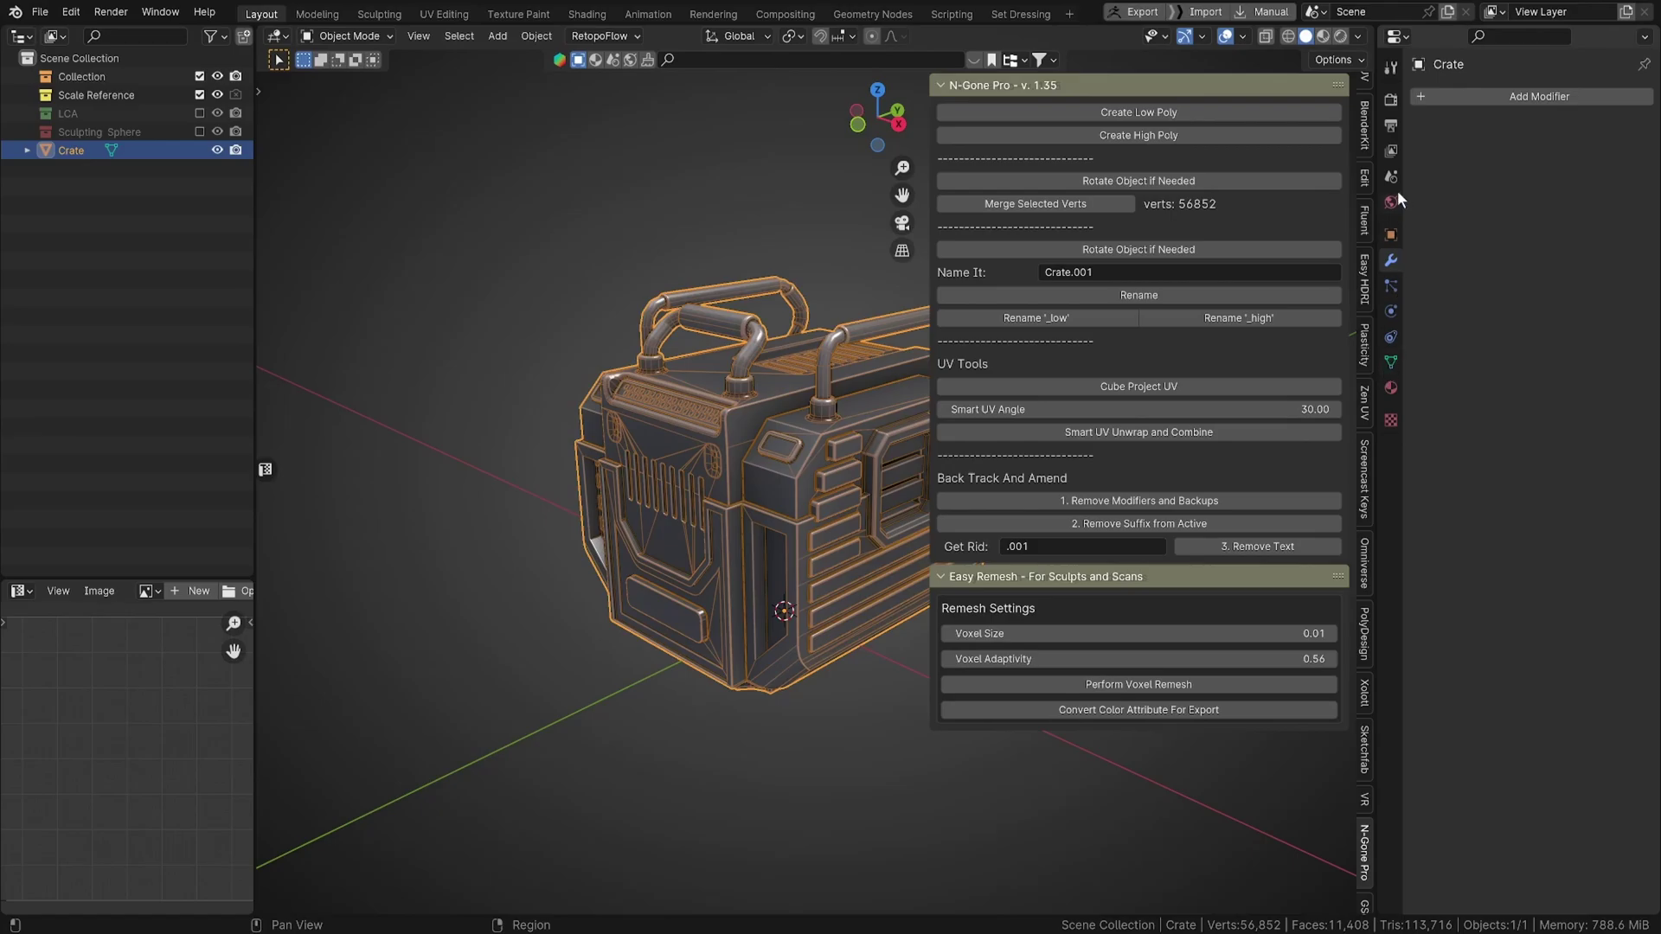
click(1391, 235)
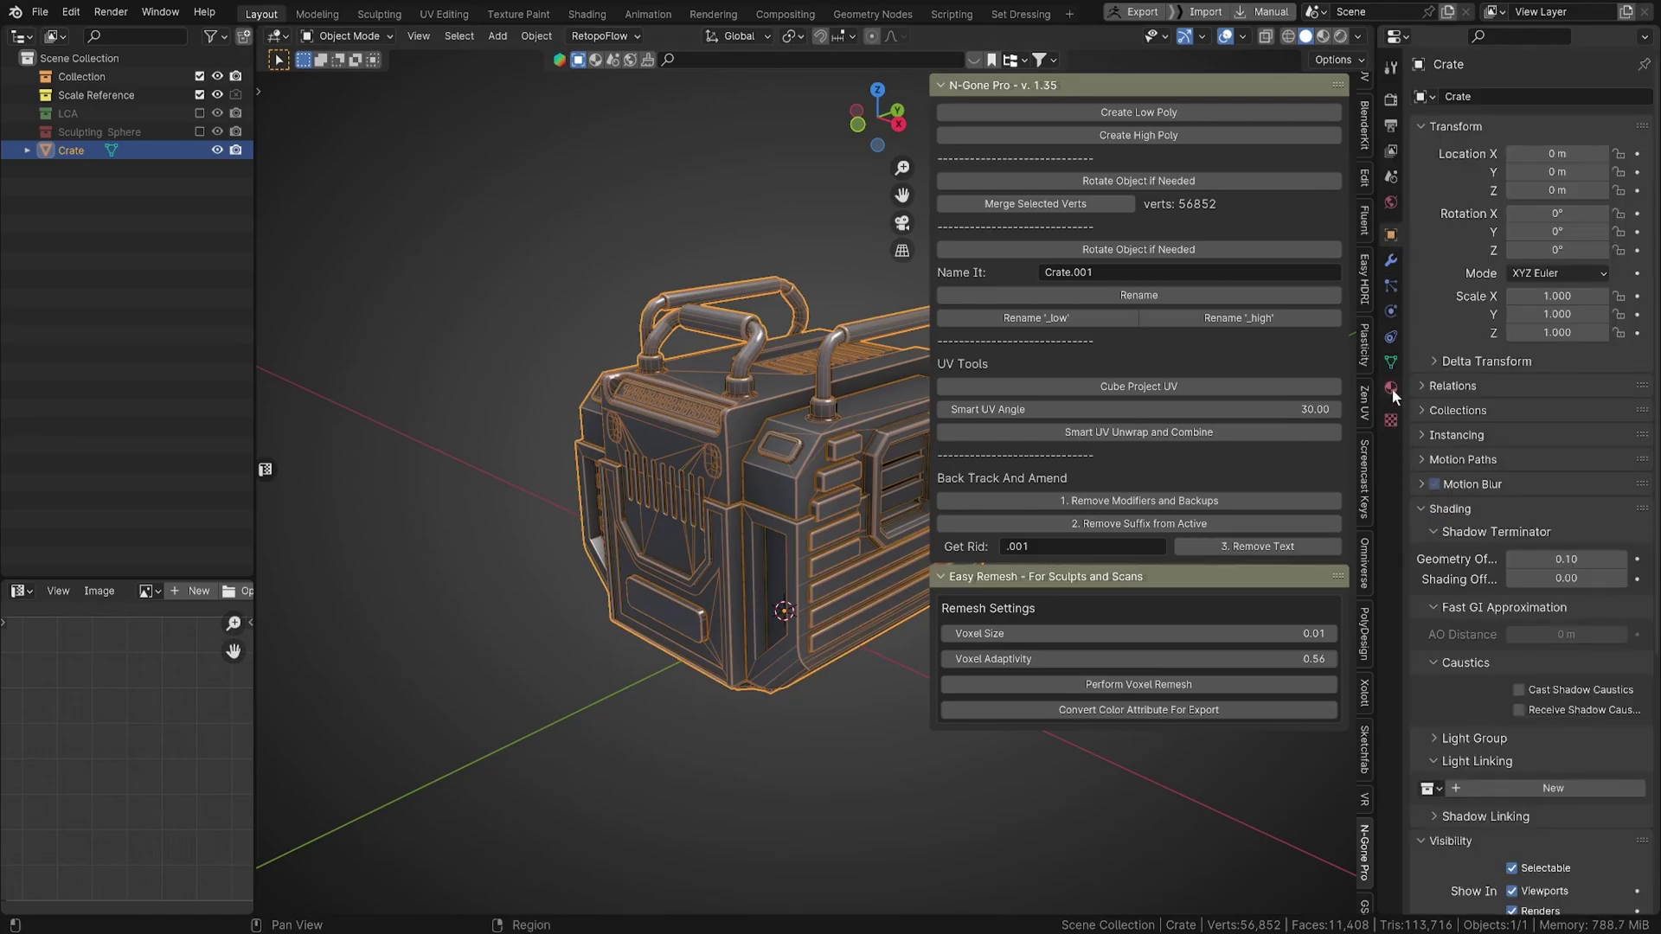
click(1390, 361)
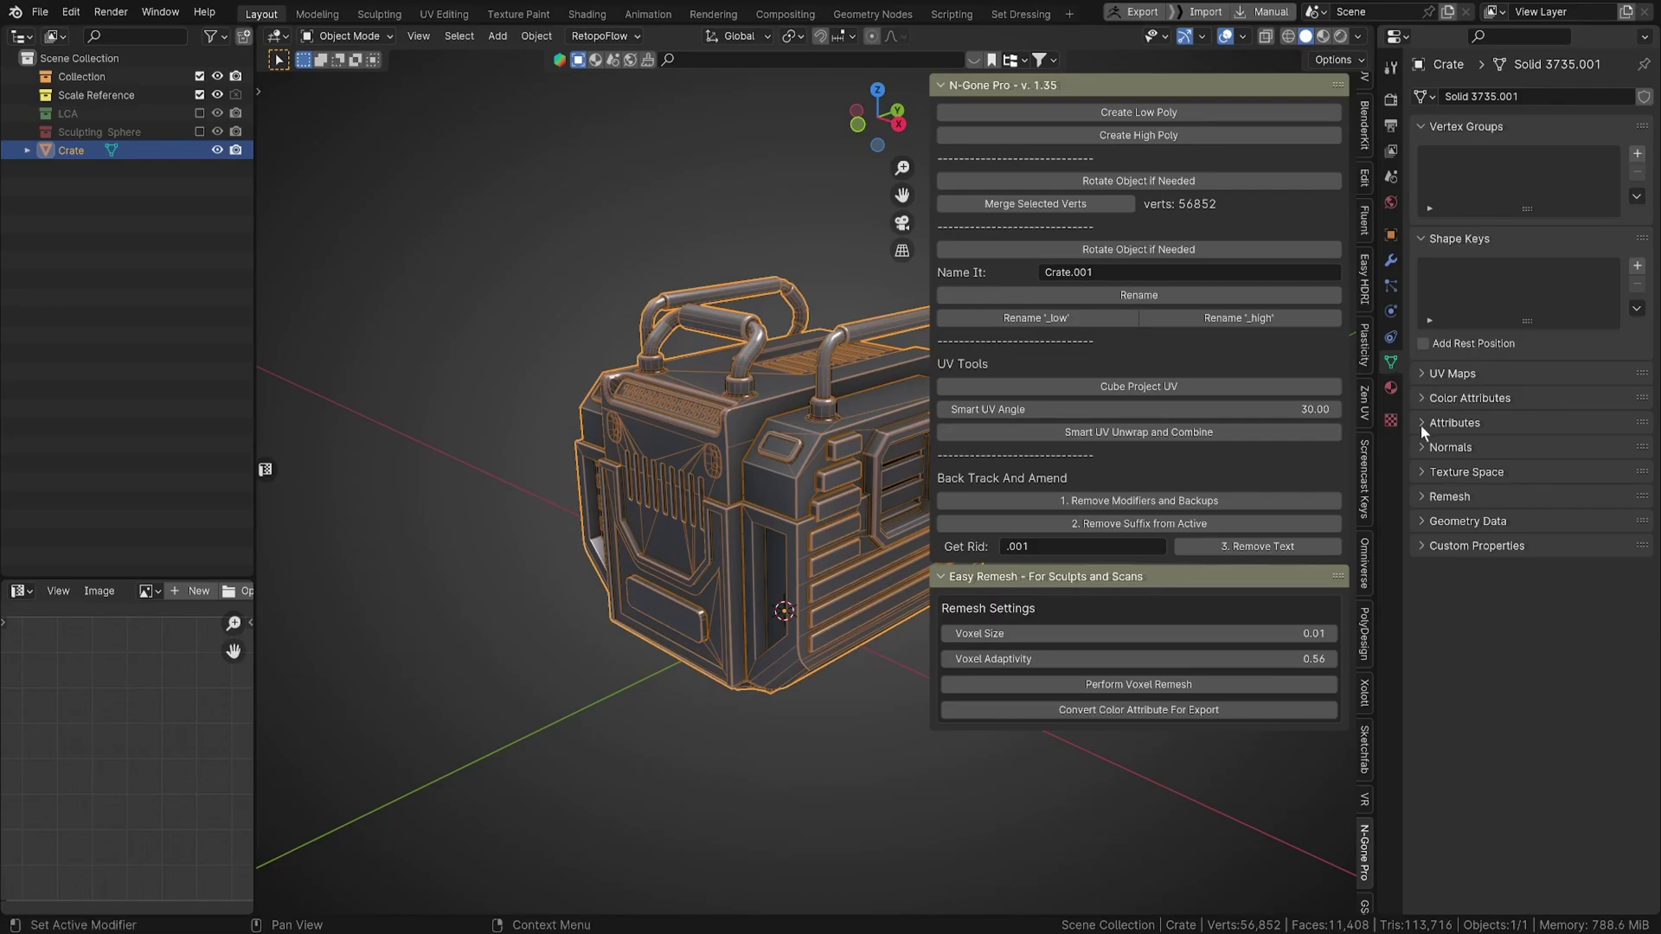
click(1429, 398)
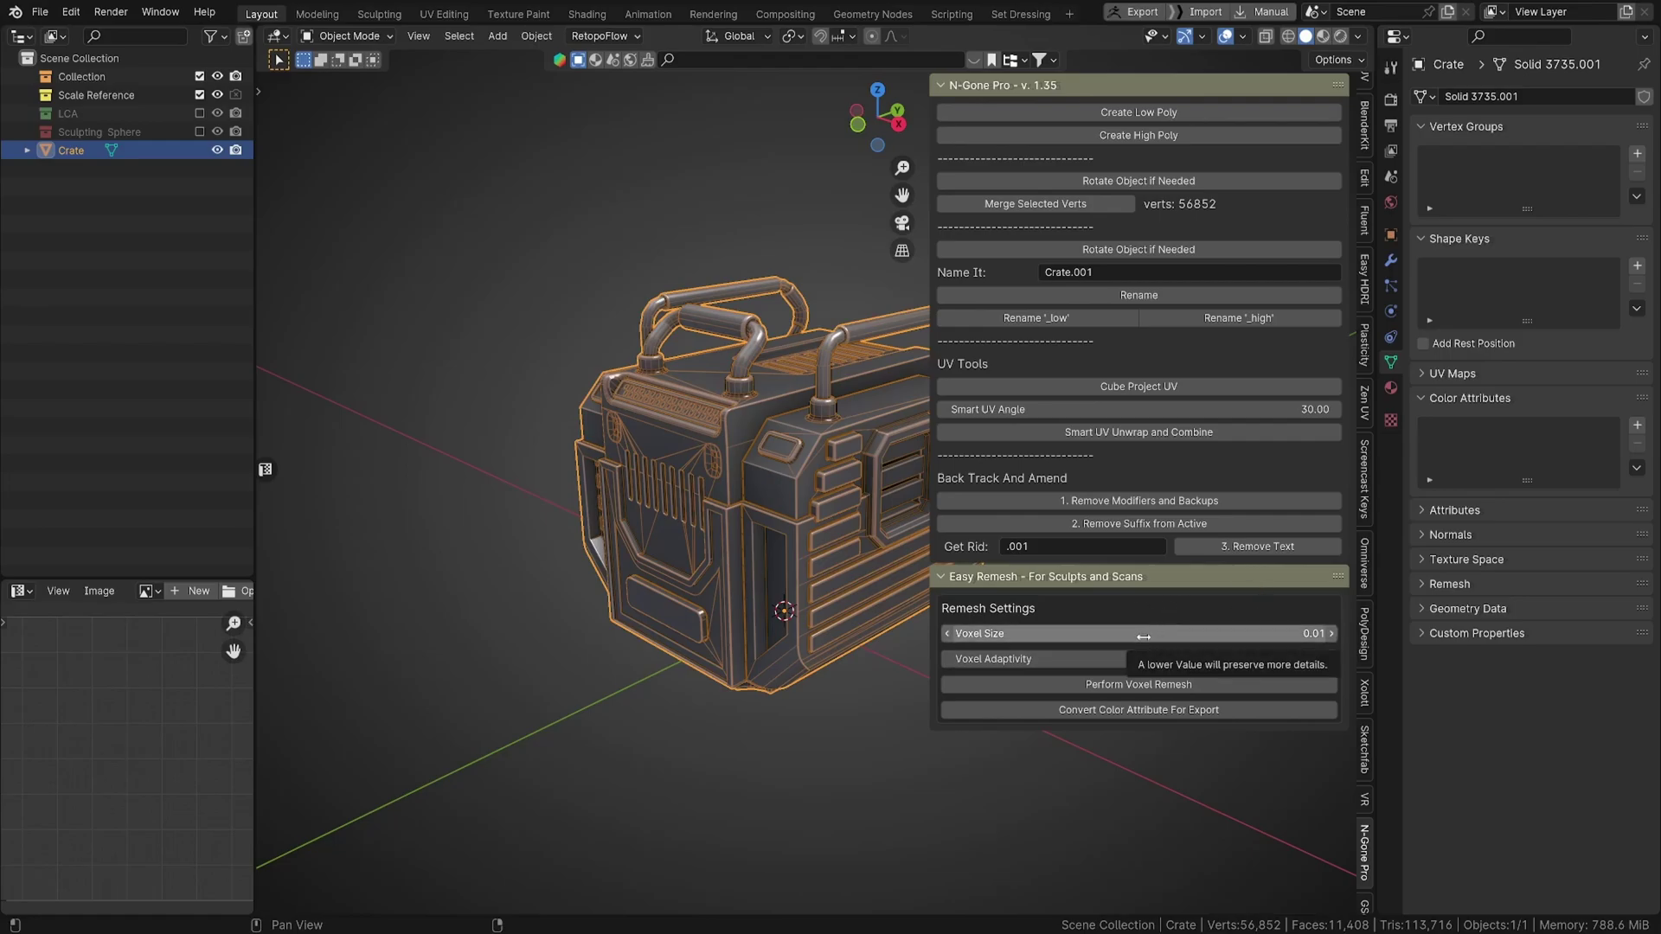
click(1429, 585)
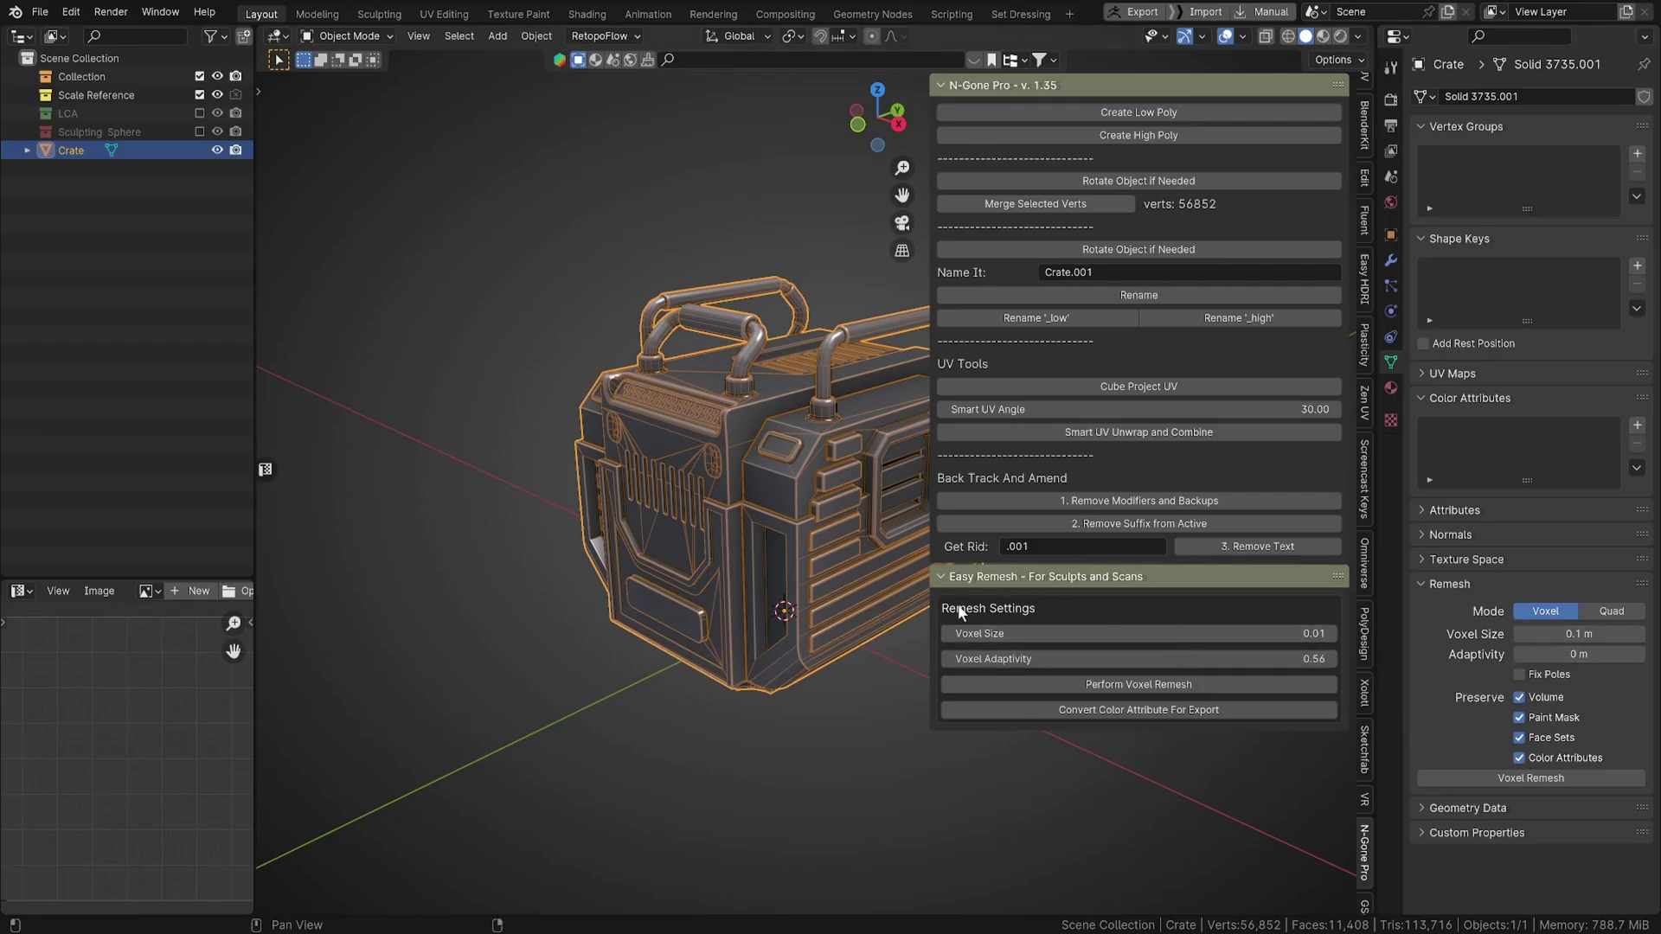
Collapse the Easy Remesh section beneath the N-Gone Pro tools.
click(949, 580)
click(948, 578)
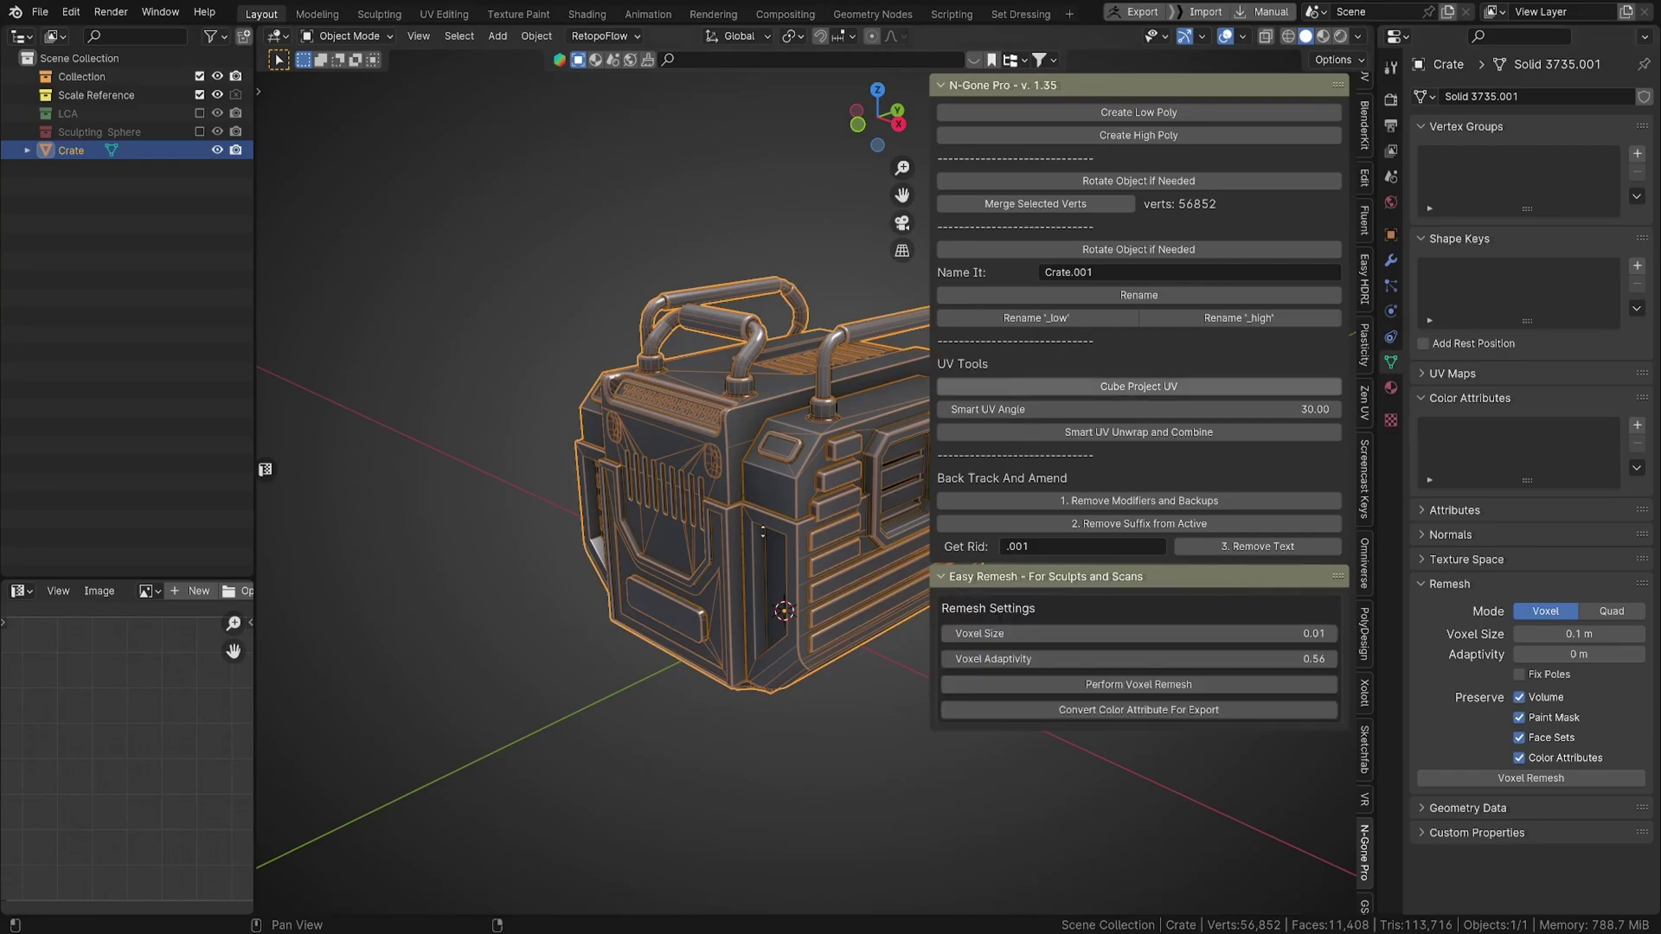
middle_drag(623, 380, 761, 407)
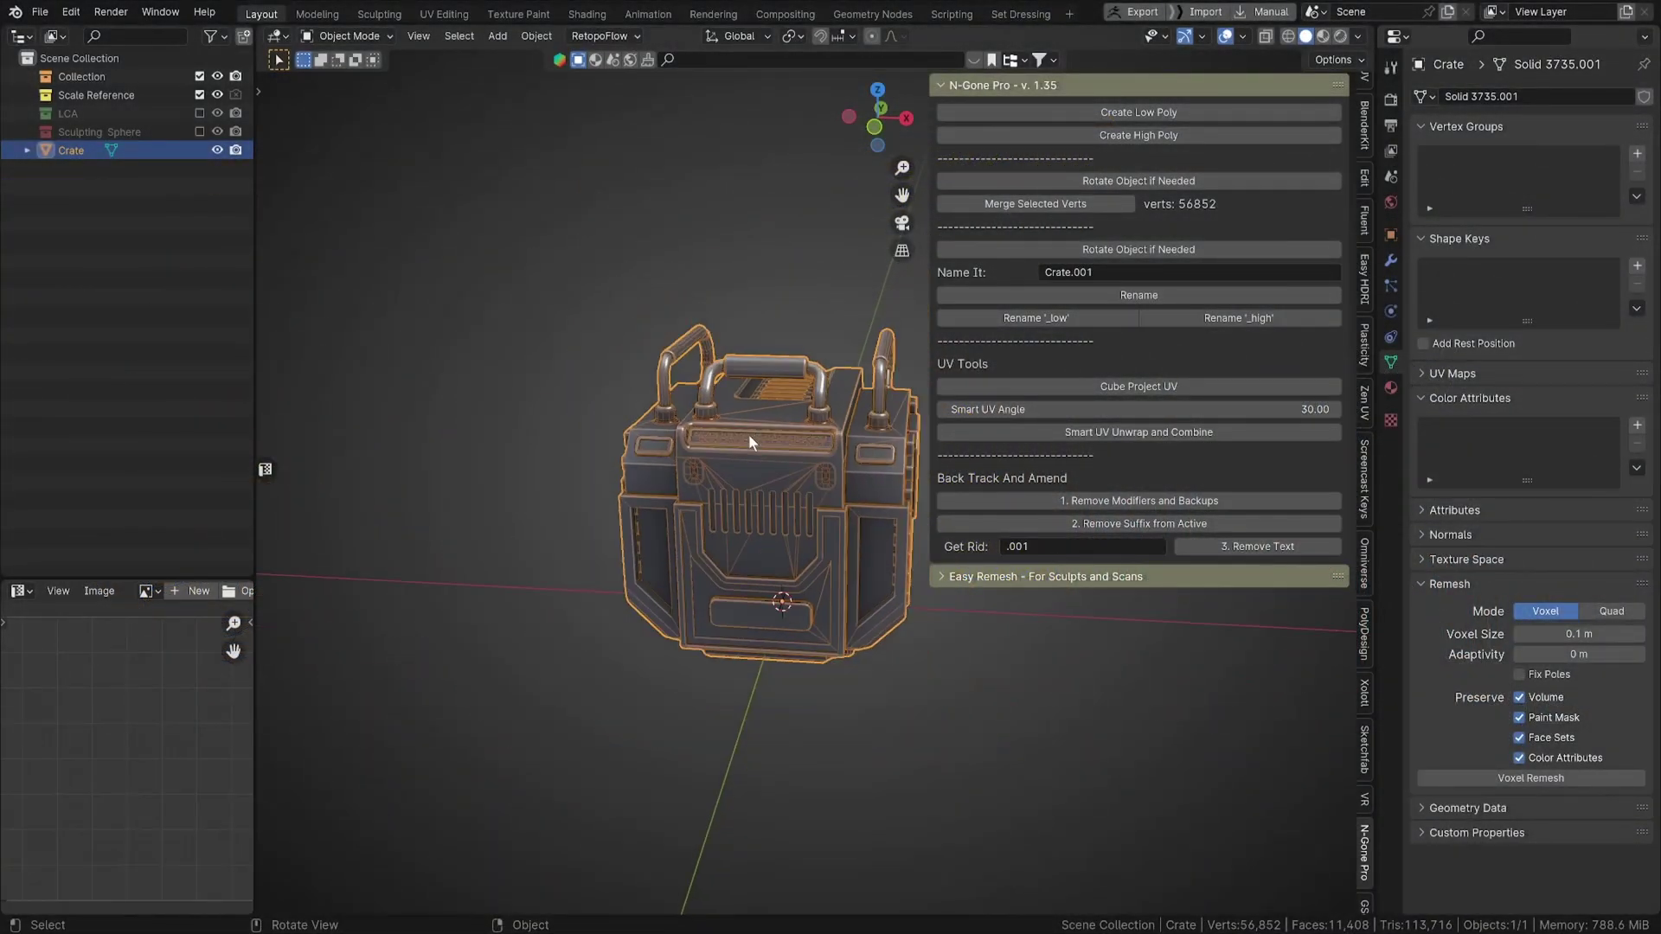
Duplicate the crate in place, reselect the original and hide the copy Crate.001.
middle_drag(749, 435, 865, 437)
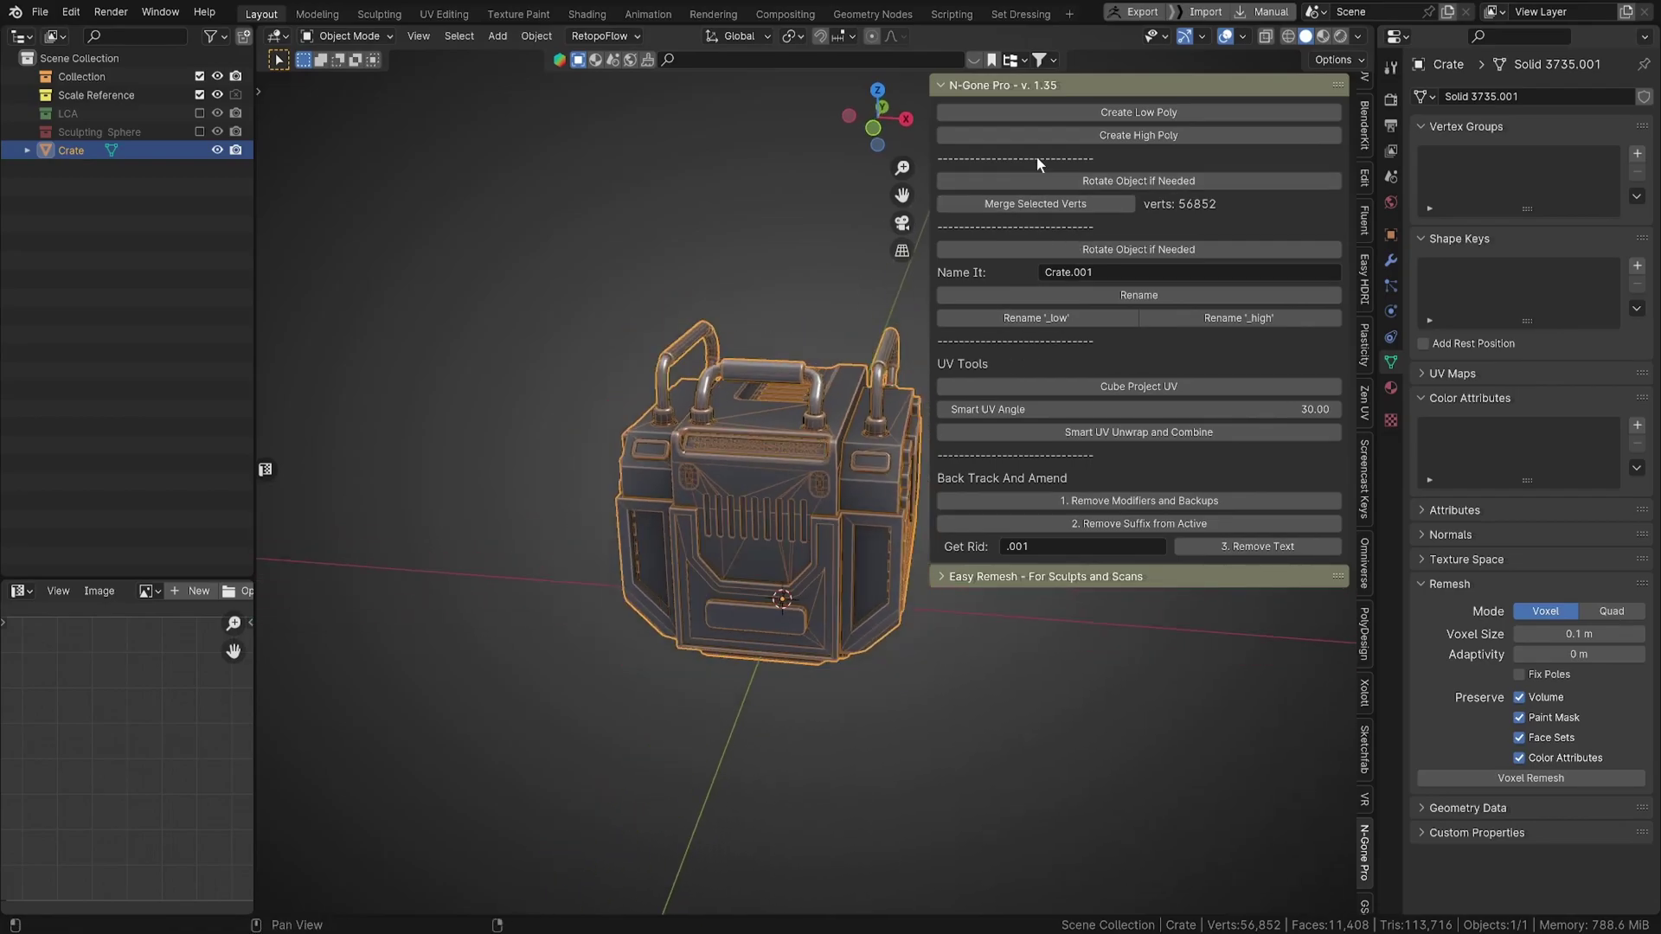
scroll(730, 453, down, 3)
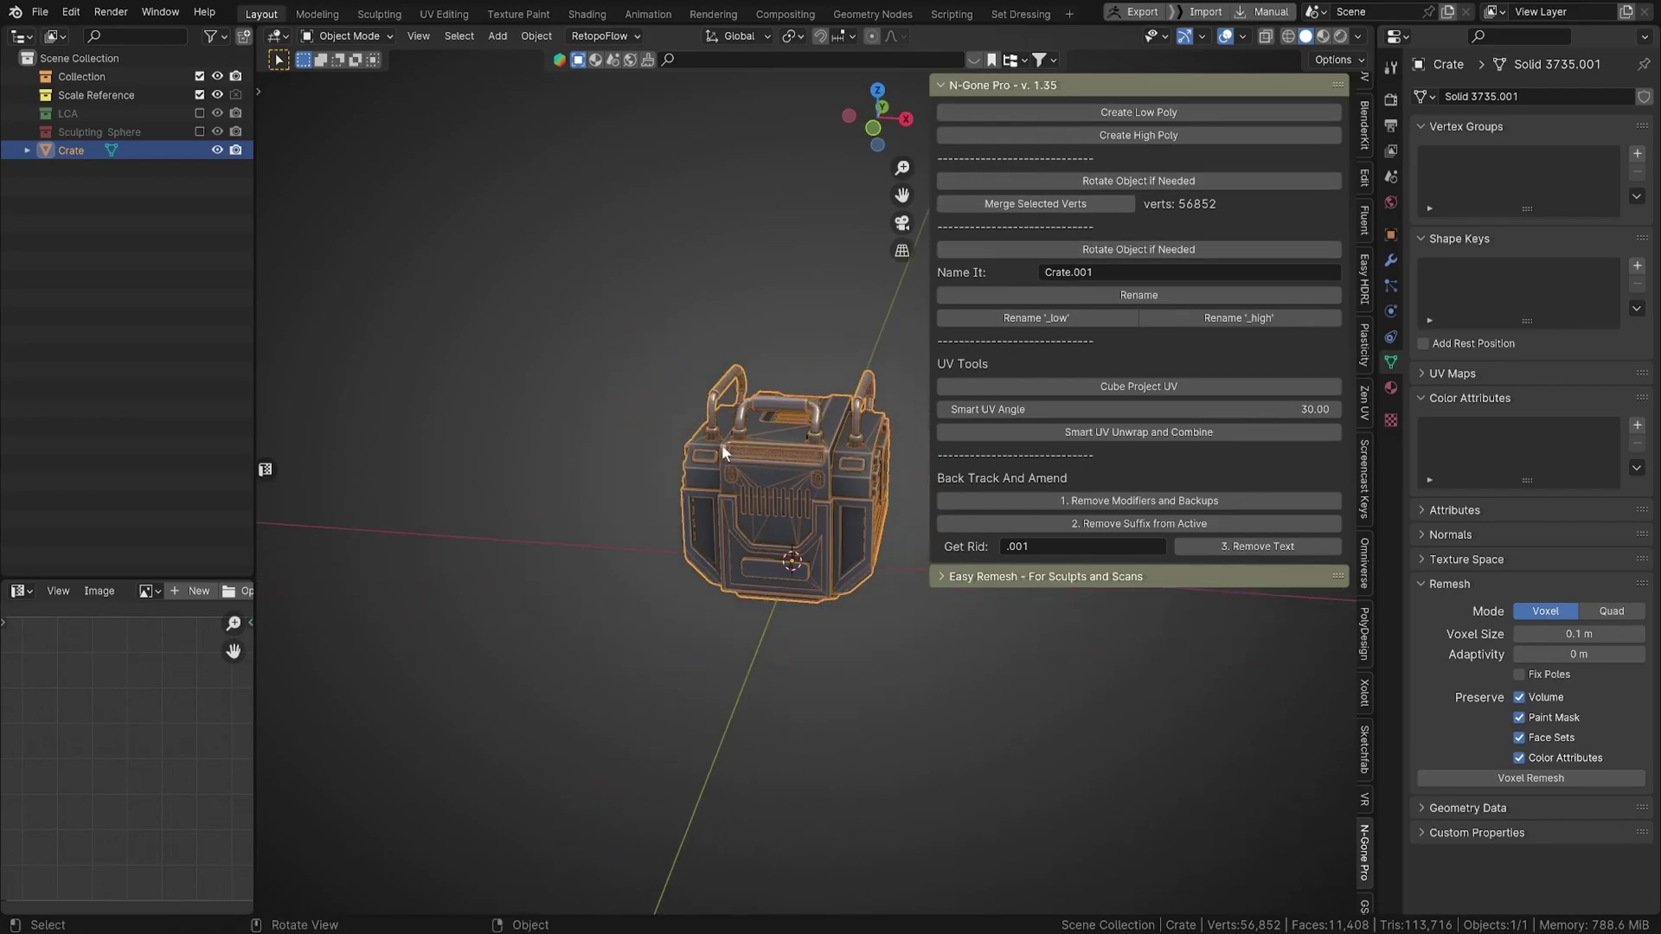
key(shift+d)
key(Escape)
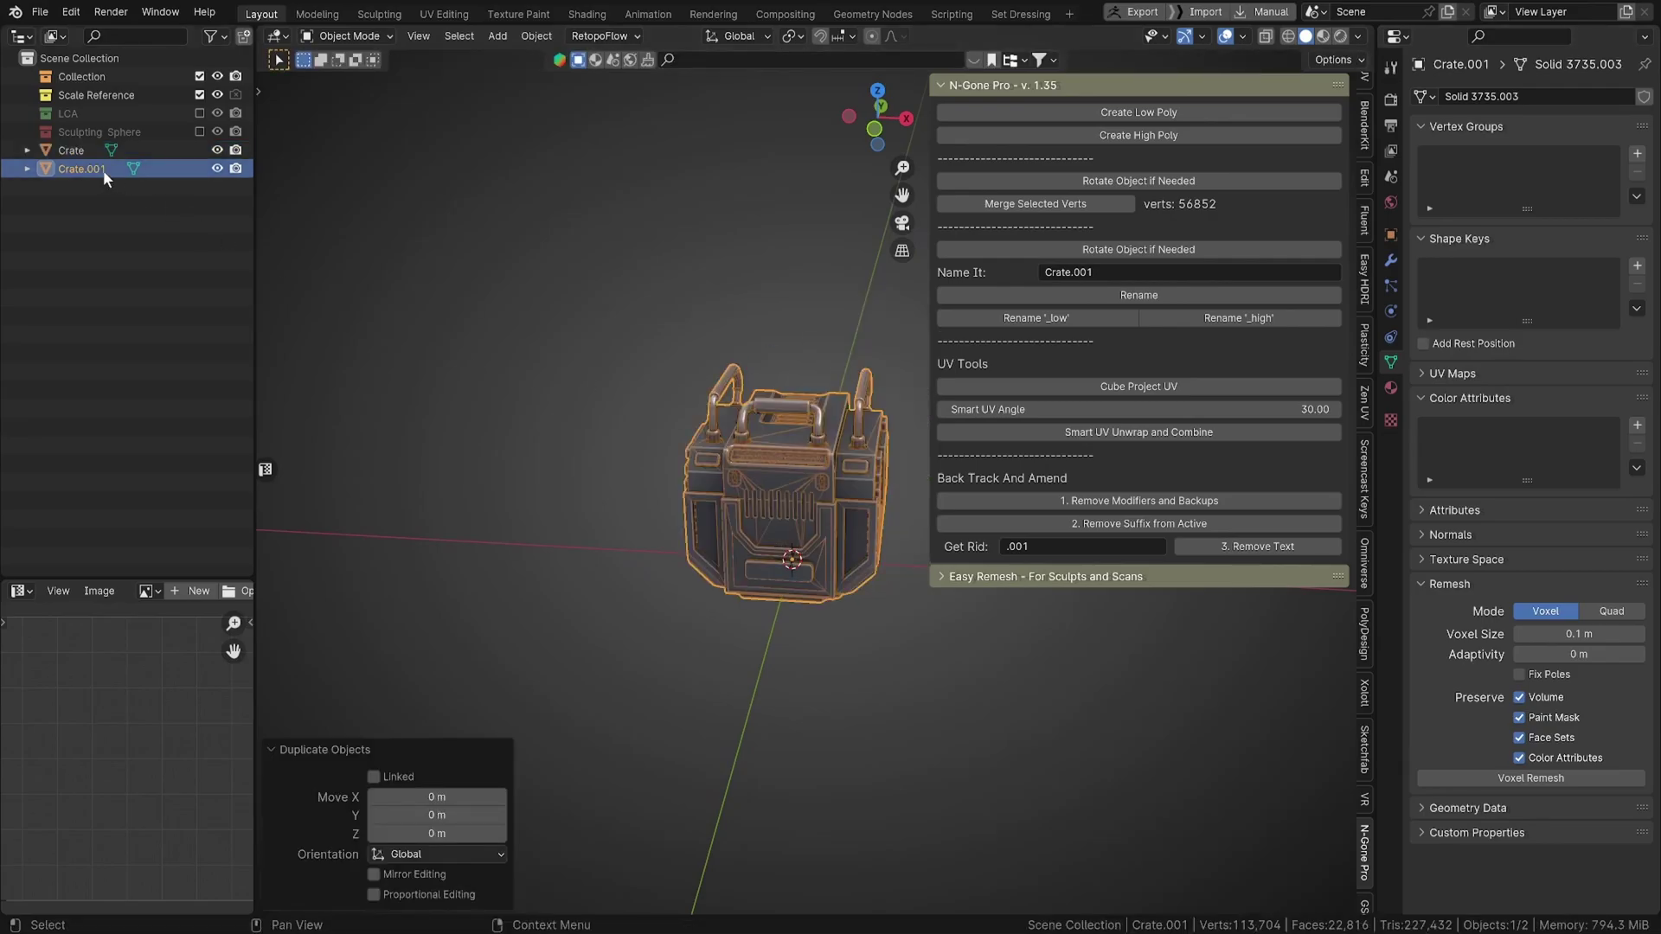
key(Up)
middle_drag(731, 453, 774, 439)
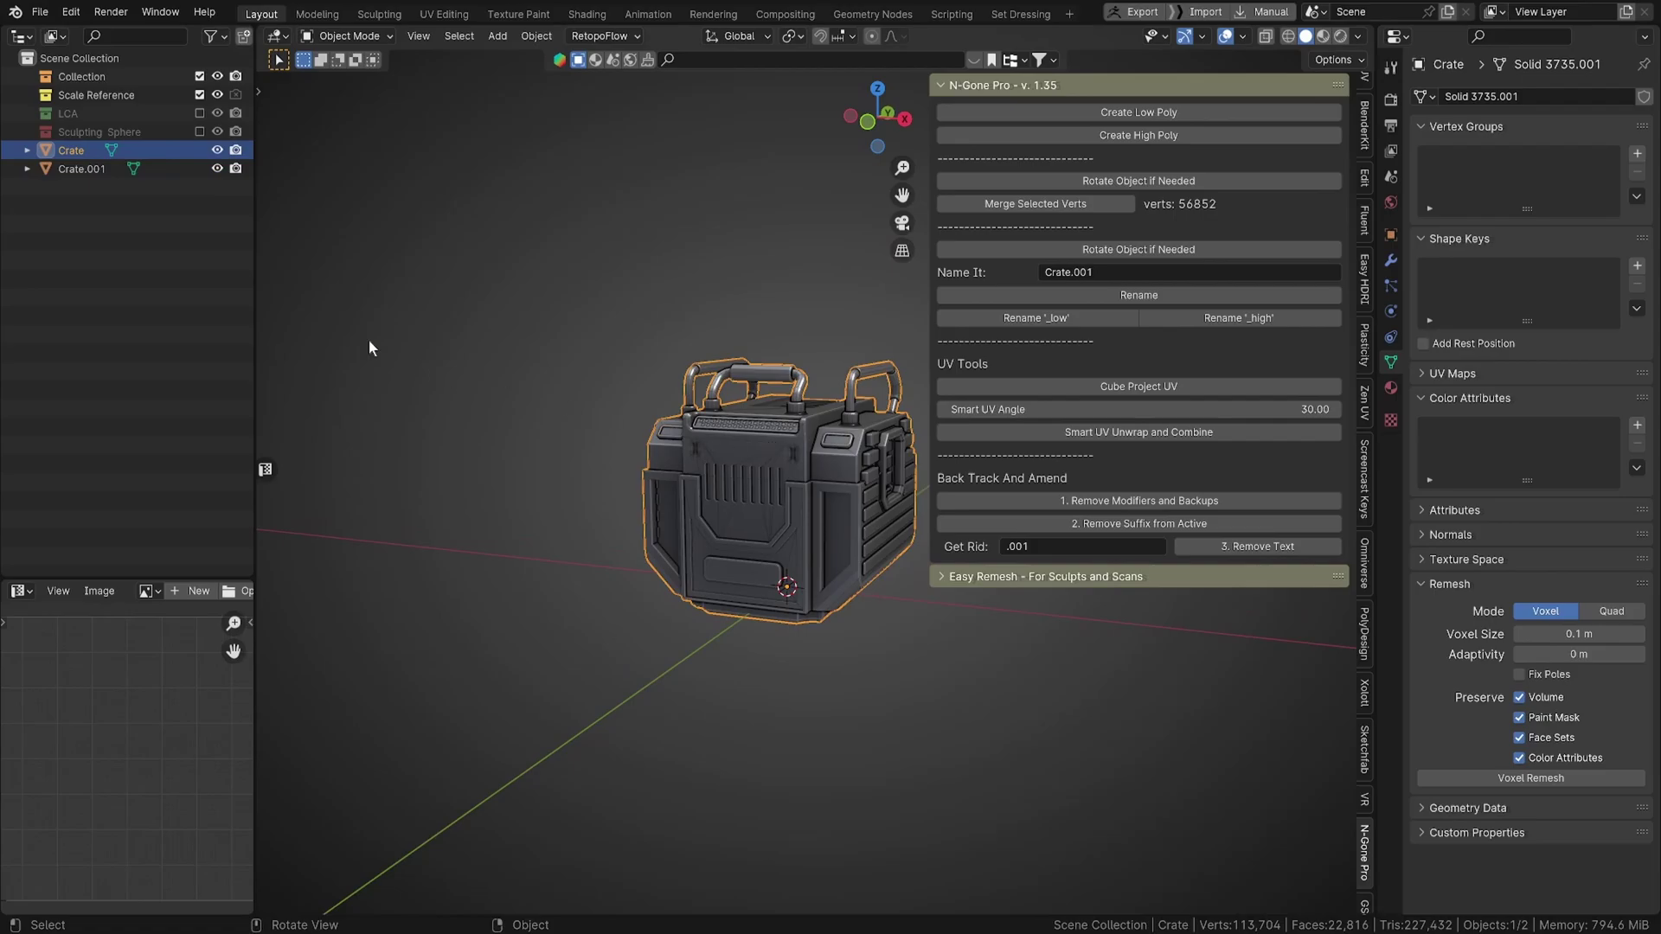
middle_drag(485, 485, 865, 504)
click(217, 168)
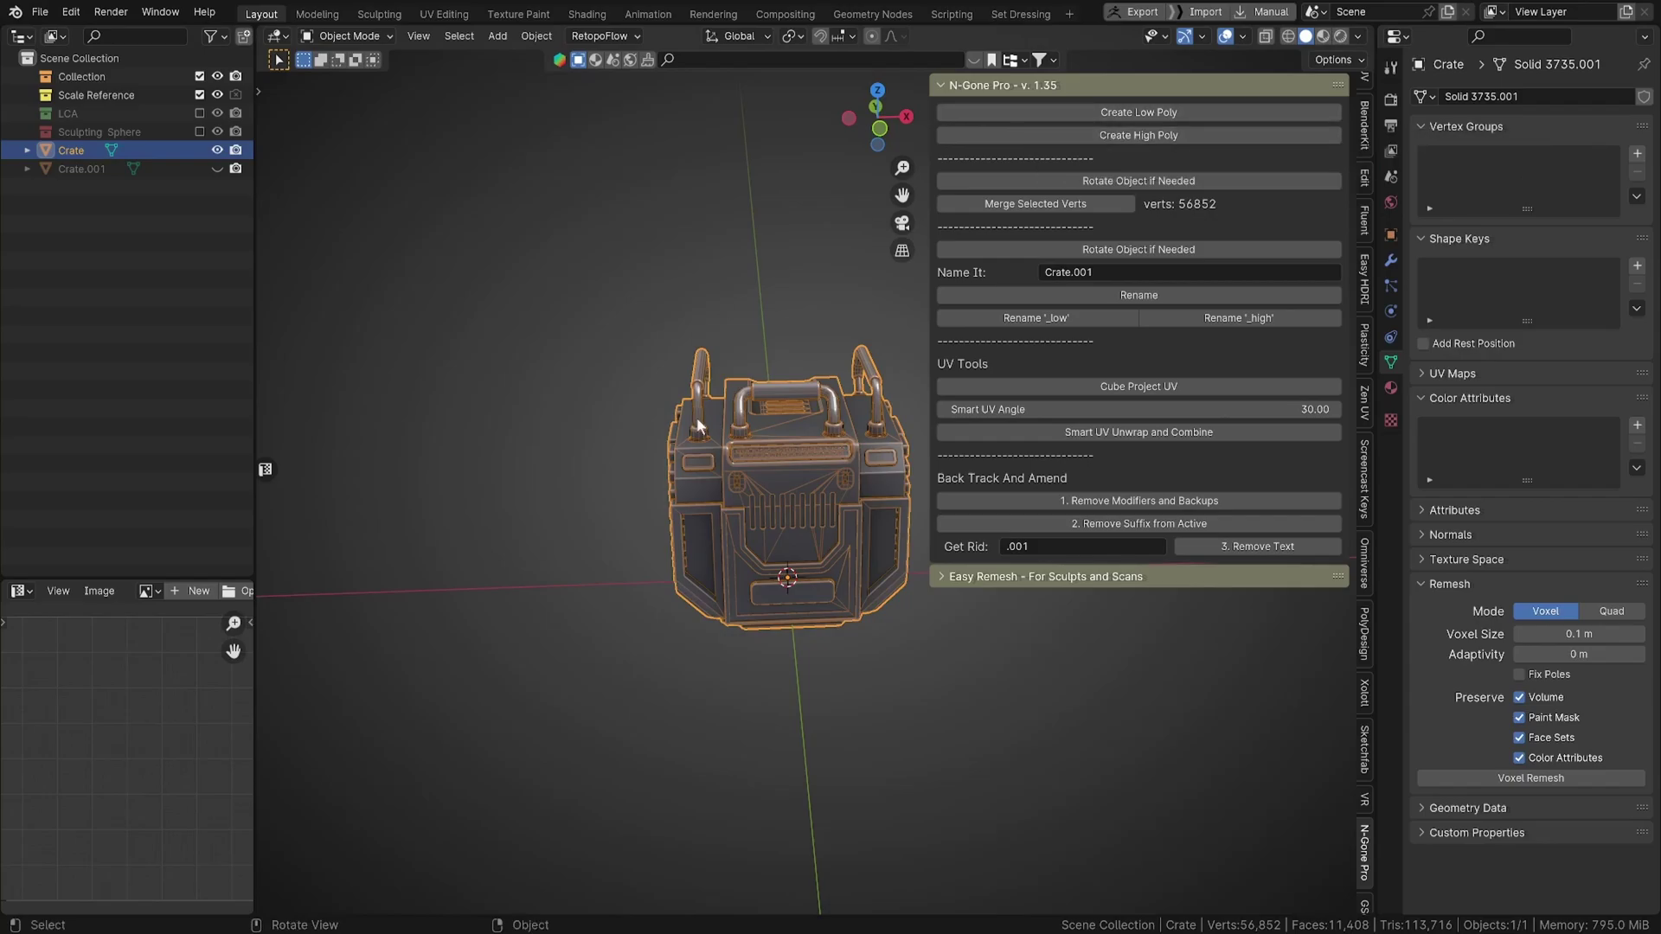
Create a low-poly version of the selected crate with N-Gone Pro.
scroll(705, 519, up, 4)
middle_drag(735, 517, 752, 515)
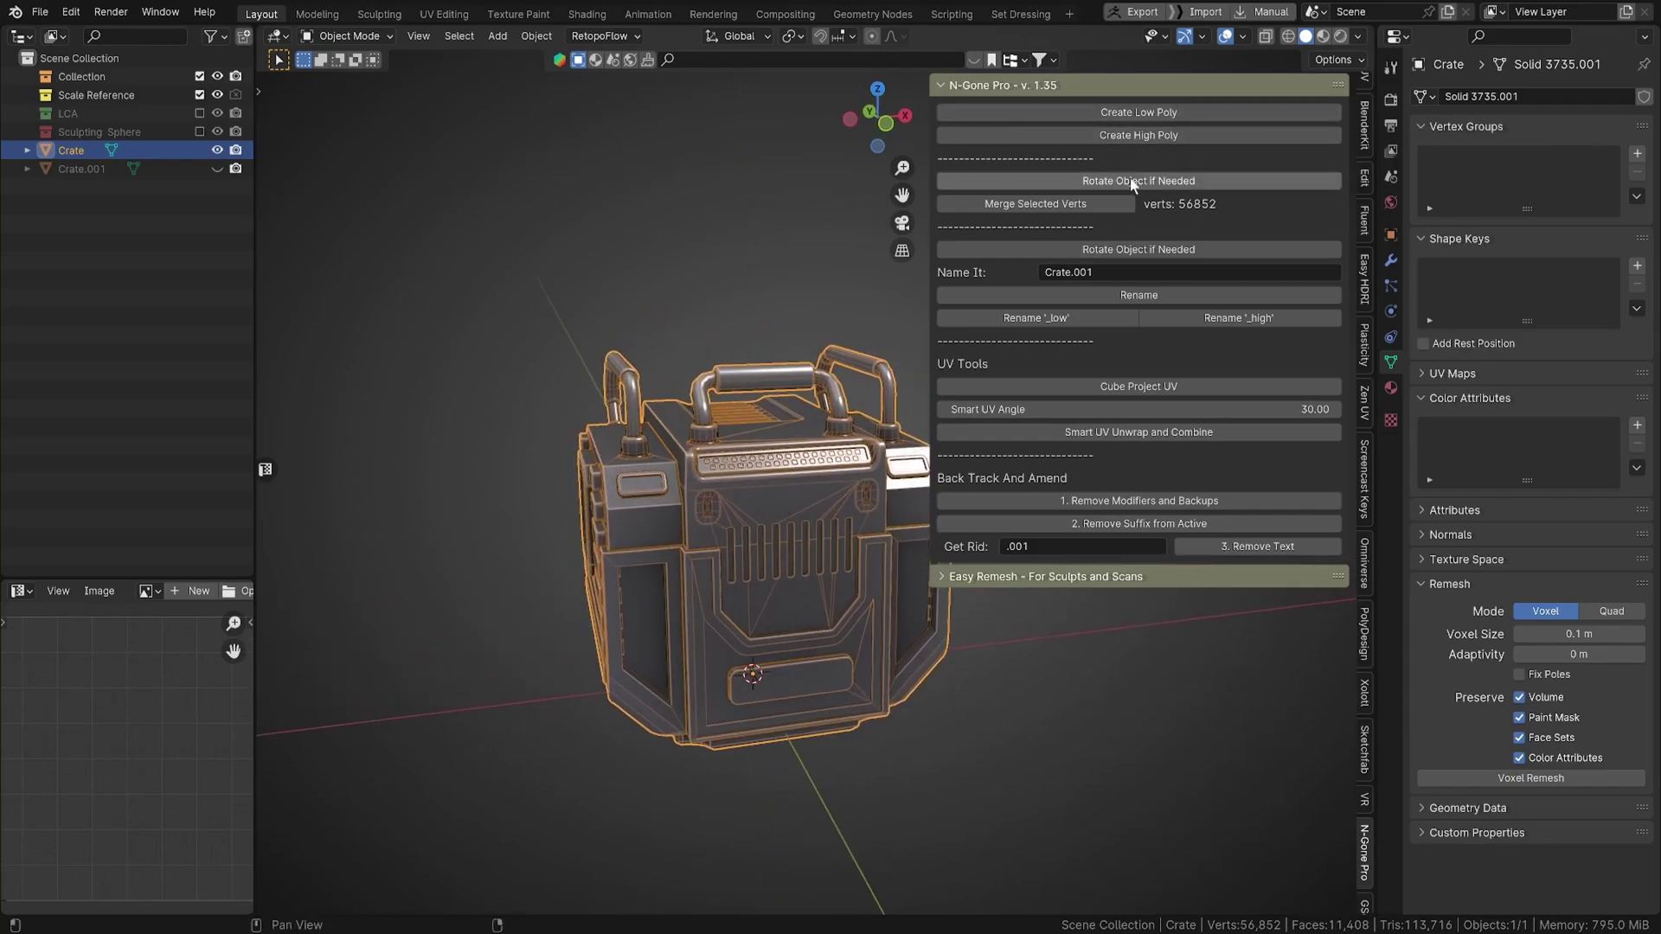
click(1155, 112)
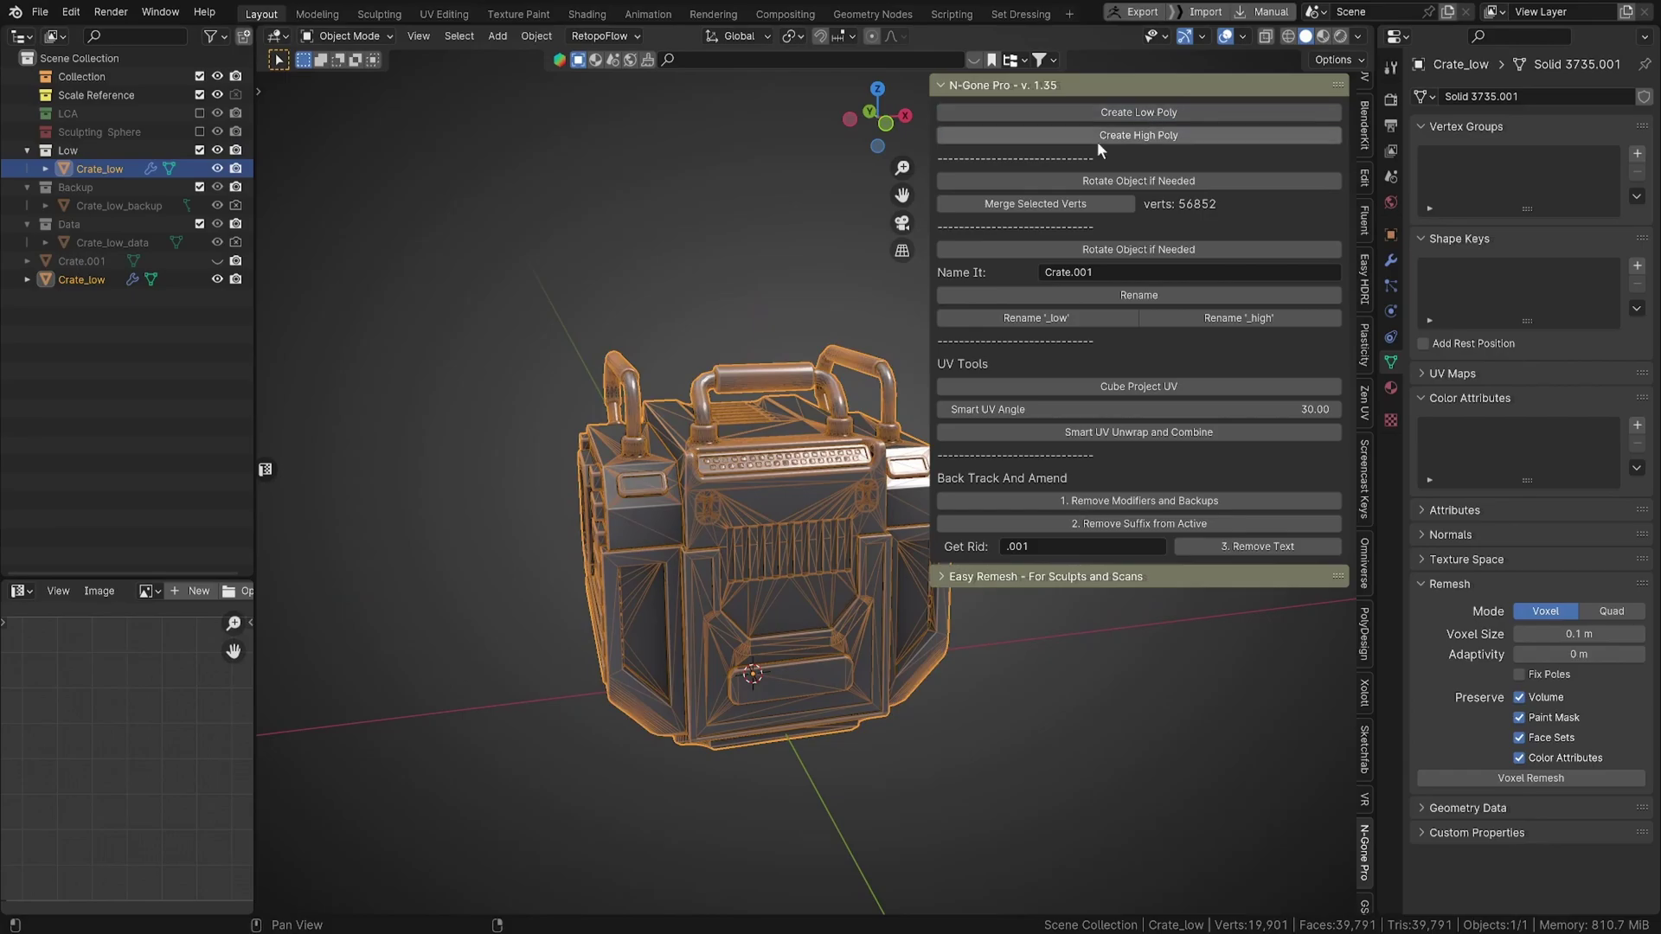
Turn off the wireframe overlay and examine the low-poly crate's shading around the handles and grille.
middle_drag(636, 453, 775, 473)
scroll(733, 516, up, 3)
scroll(739, 521, down, 2)
click(1243, 36)
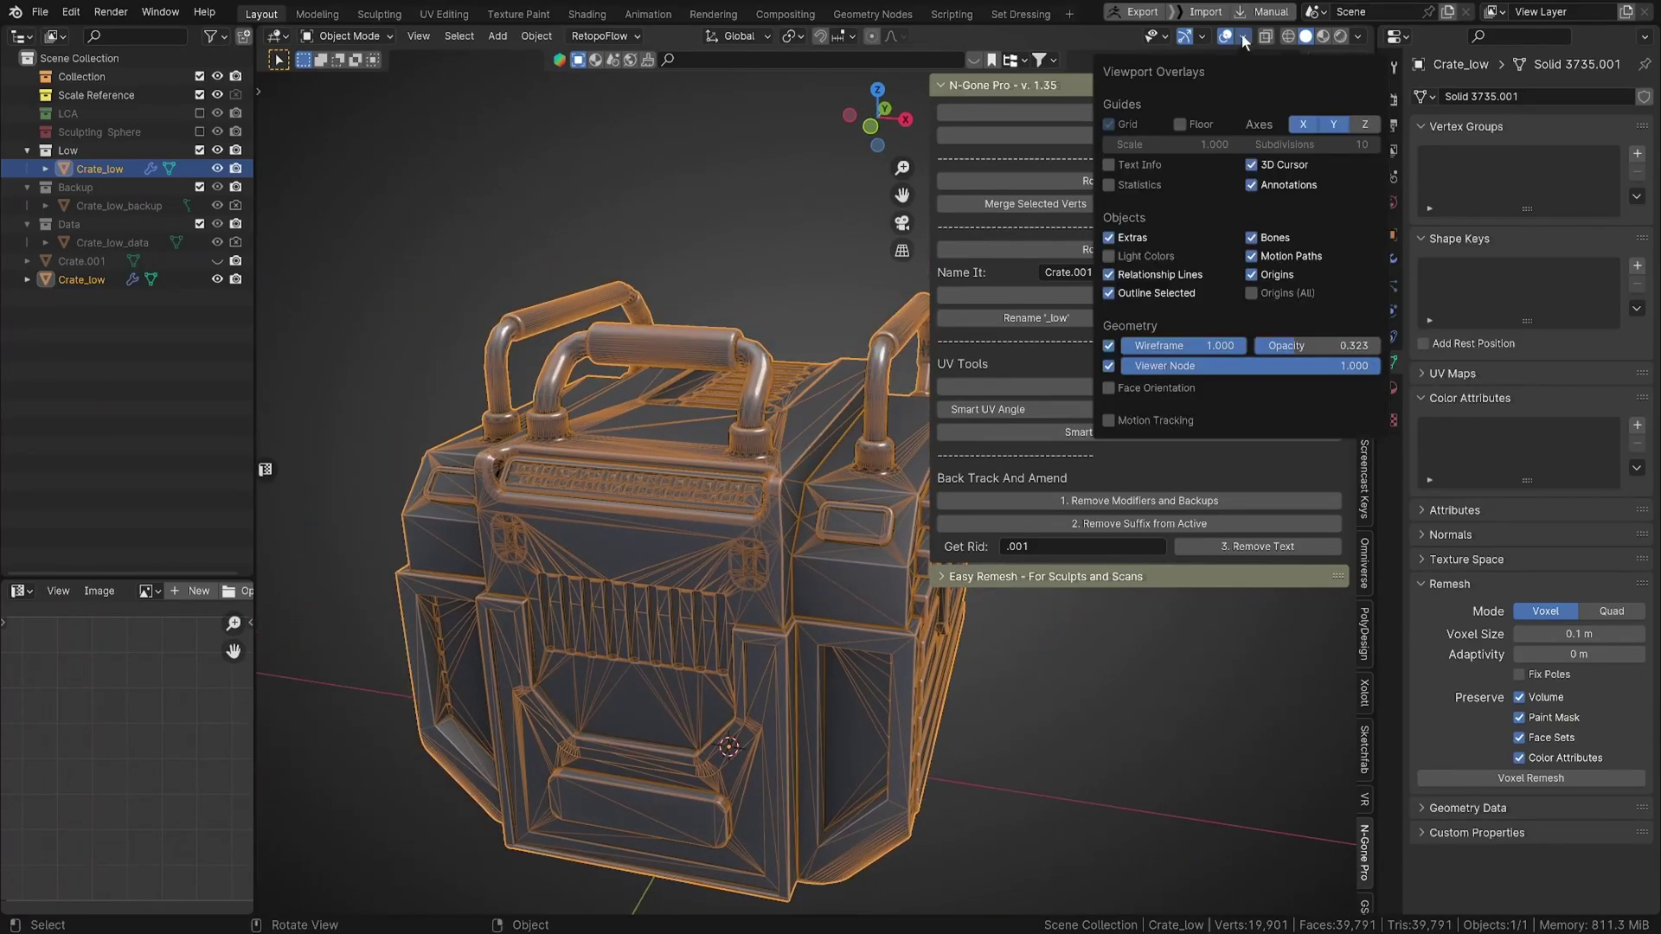
click(1110, 345)
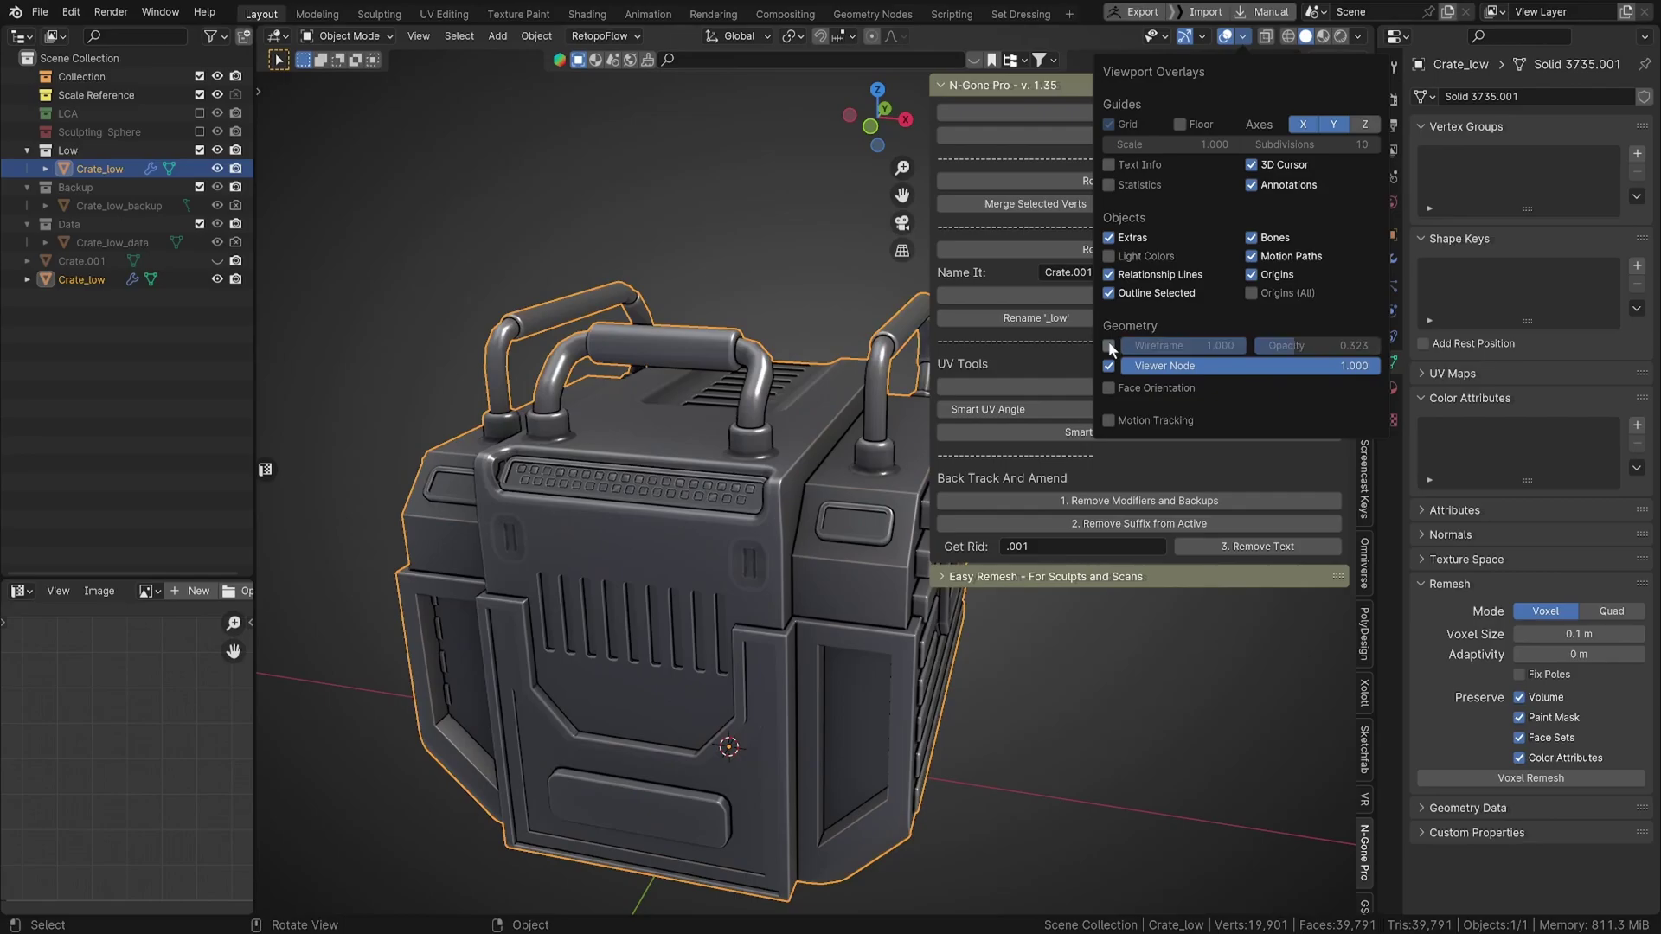
middle_drag(645, 505, 739, 483)
scroll(739, 483, up, 3)
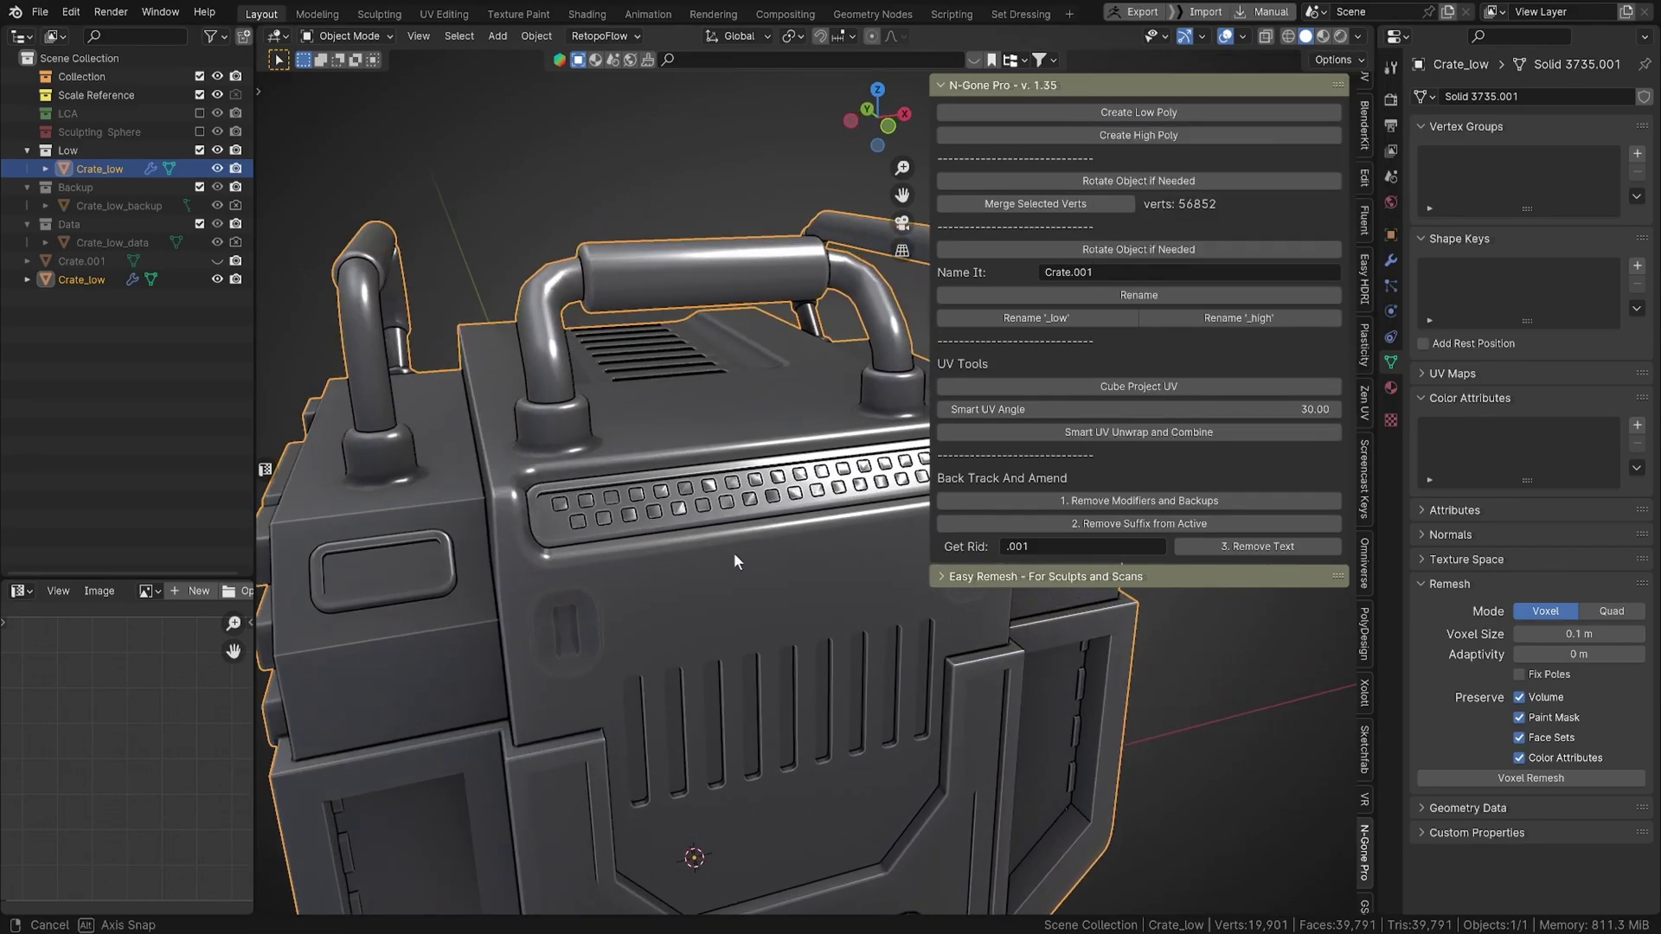
middle_drag(734, 558, 803, 616)
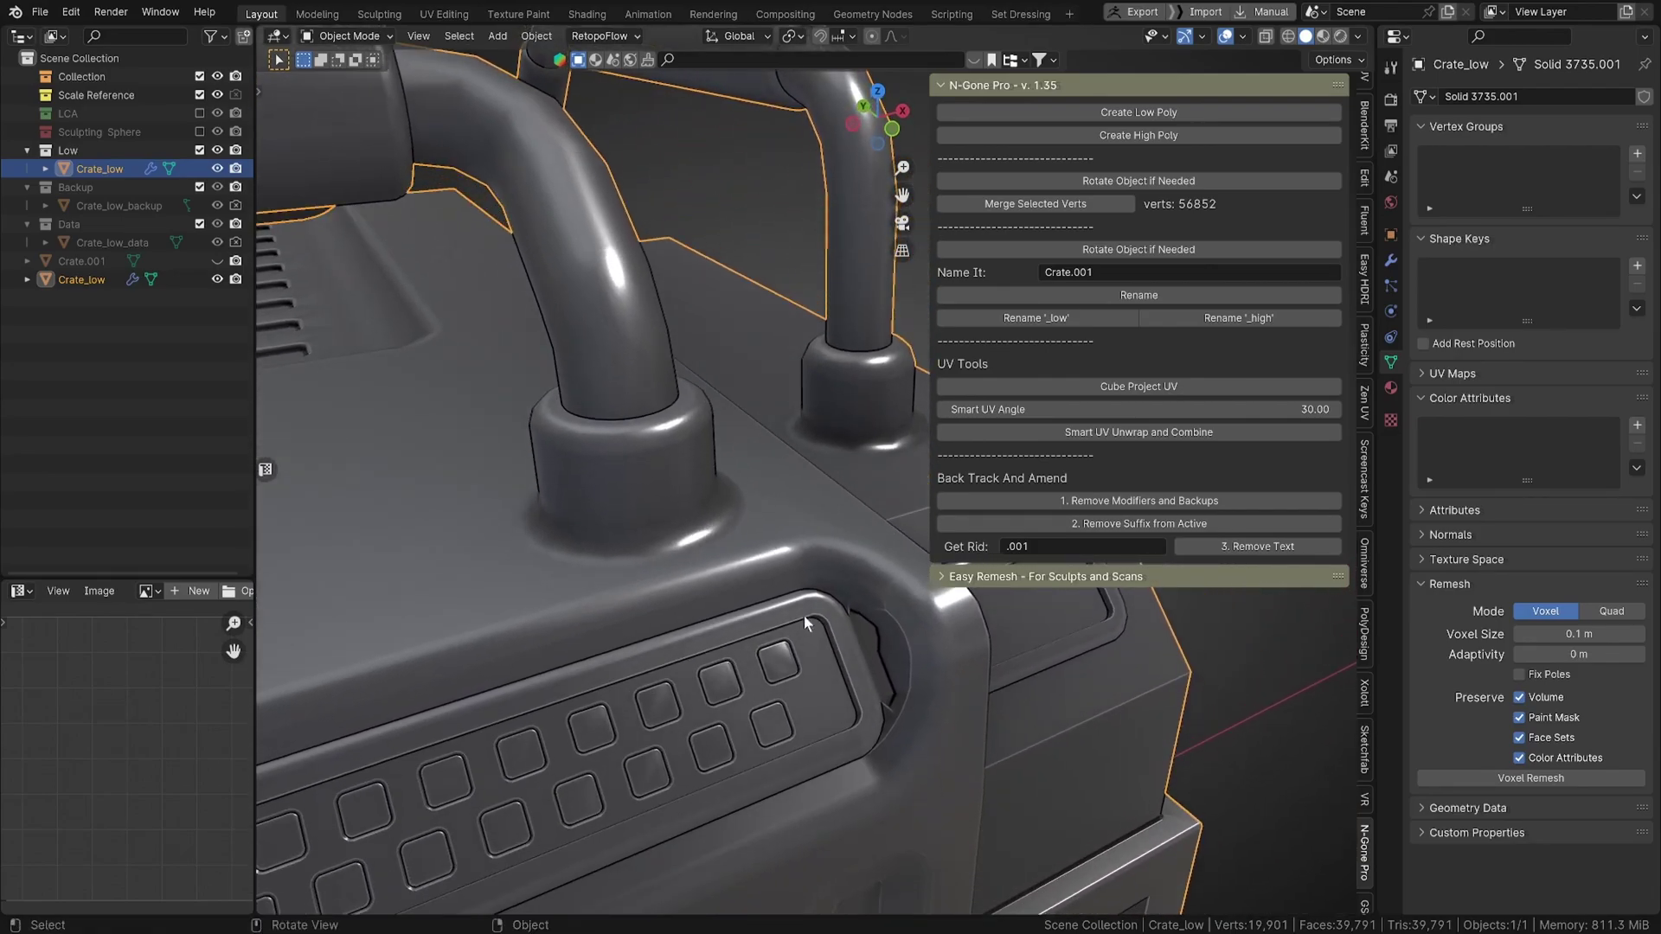
Show the low-poly crate's modifiers, try a Decimate ratio of 1.0 and set it back to 0.35.
click(1391, 262)
middle_drag(684, 735, 688, 645)
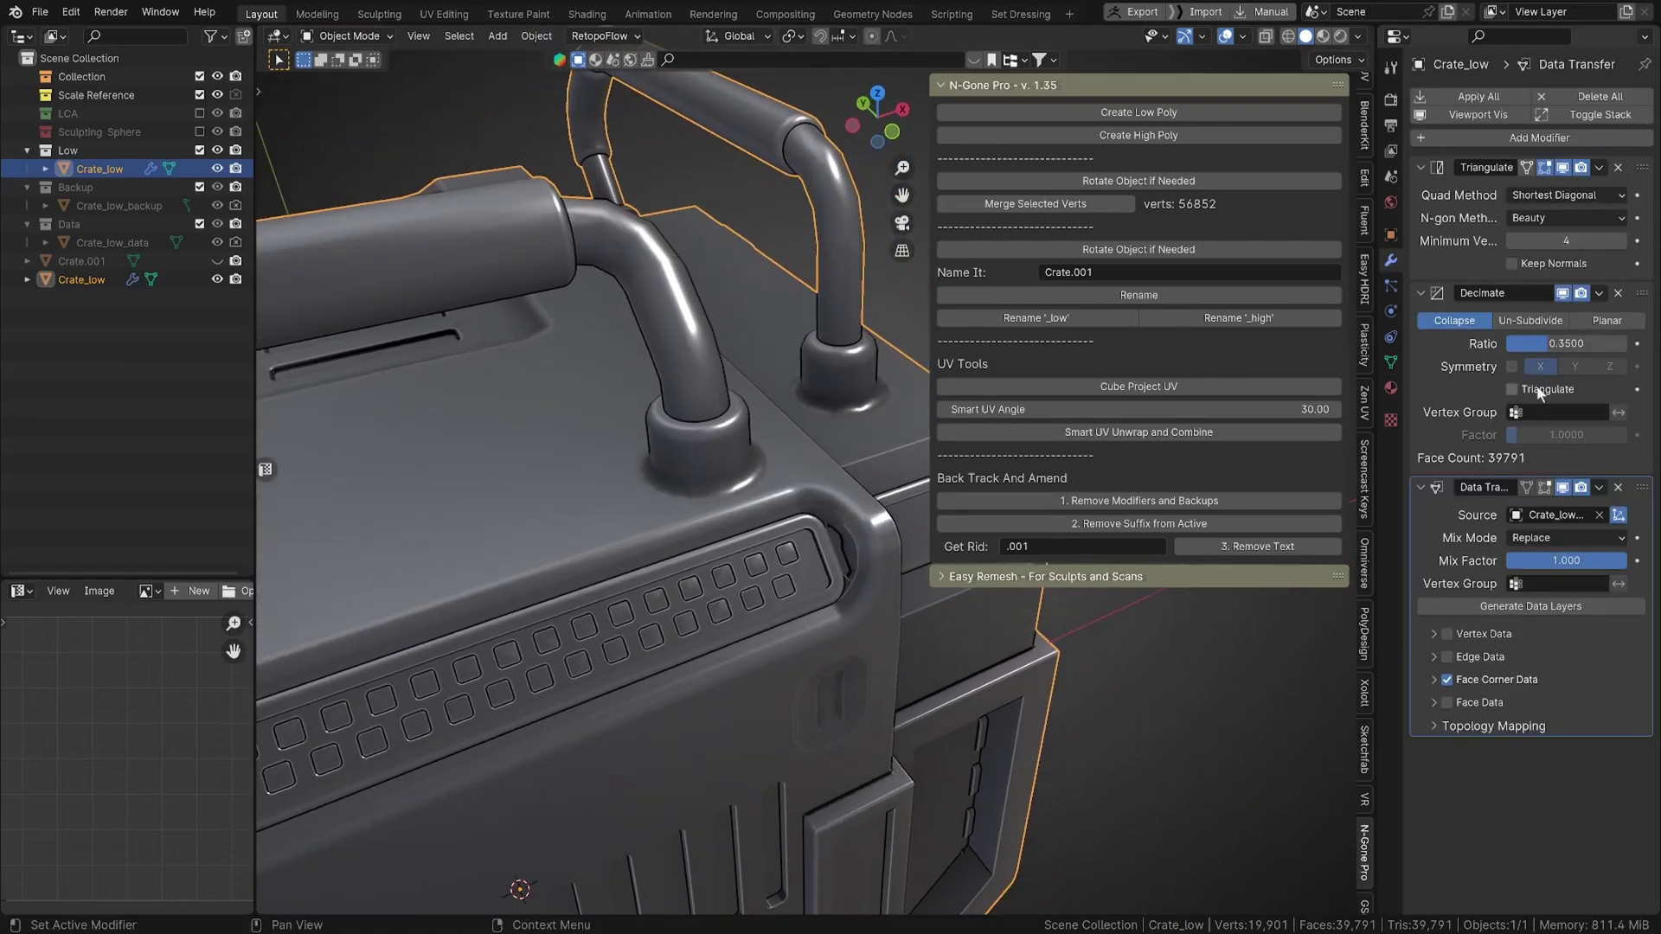
drag(1549, 345, 1627, 344)
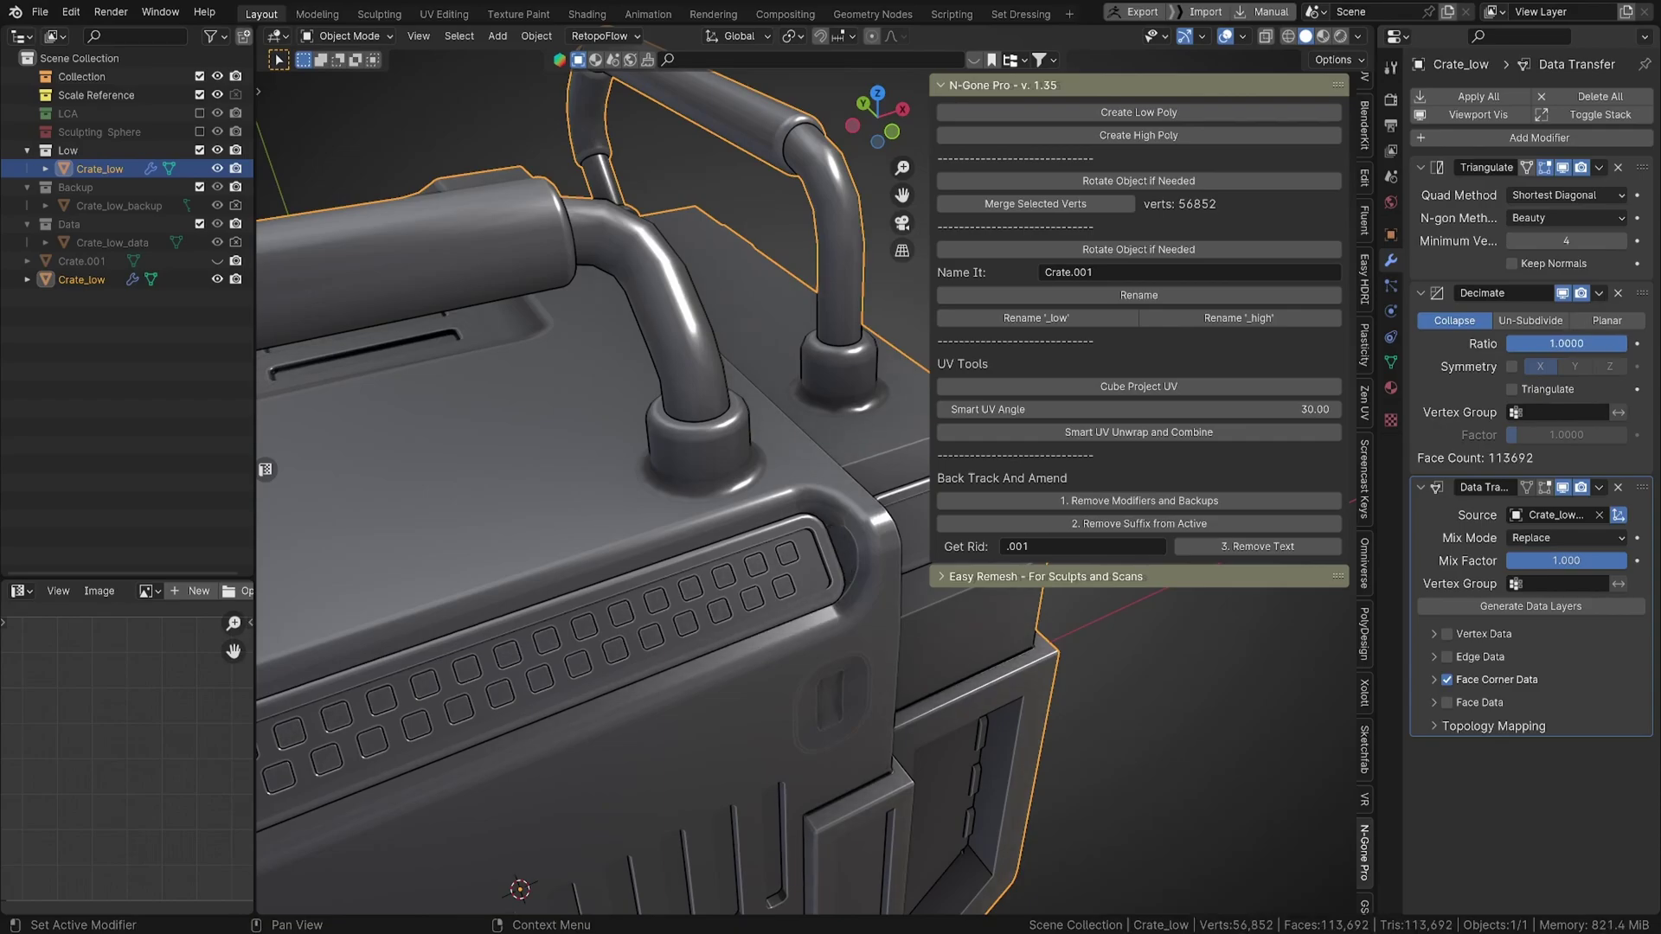
click(1595, 344)
text(0.35)
key(Return)
mouse_move(657, 467)
middle_down()
mouse_move(777, 447)
mouse_move(746, 469)
mouse_move(668, 452)
middle_up()
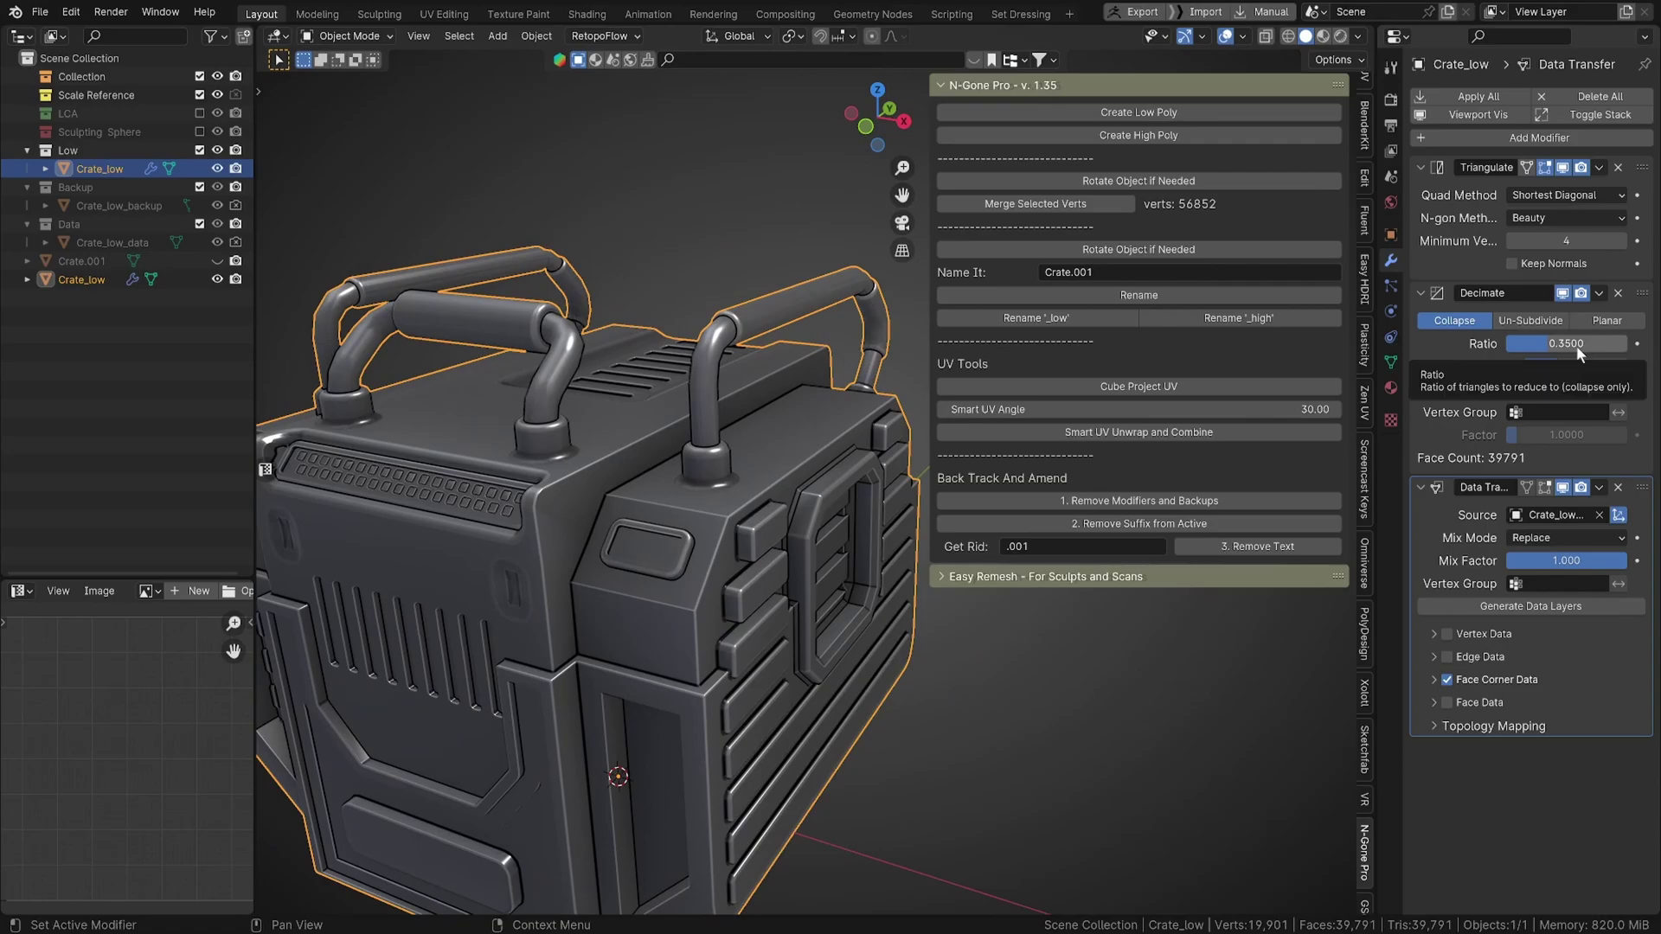
Examine the decimated crate's surface shading from several angles, up close and from farther away.
middle_drag(667, 532, 823, 548)
scroll(736, 559, up, 5)
scroll(693, 642, down, 4)
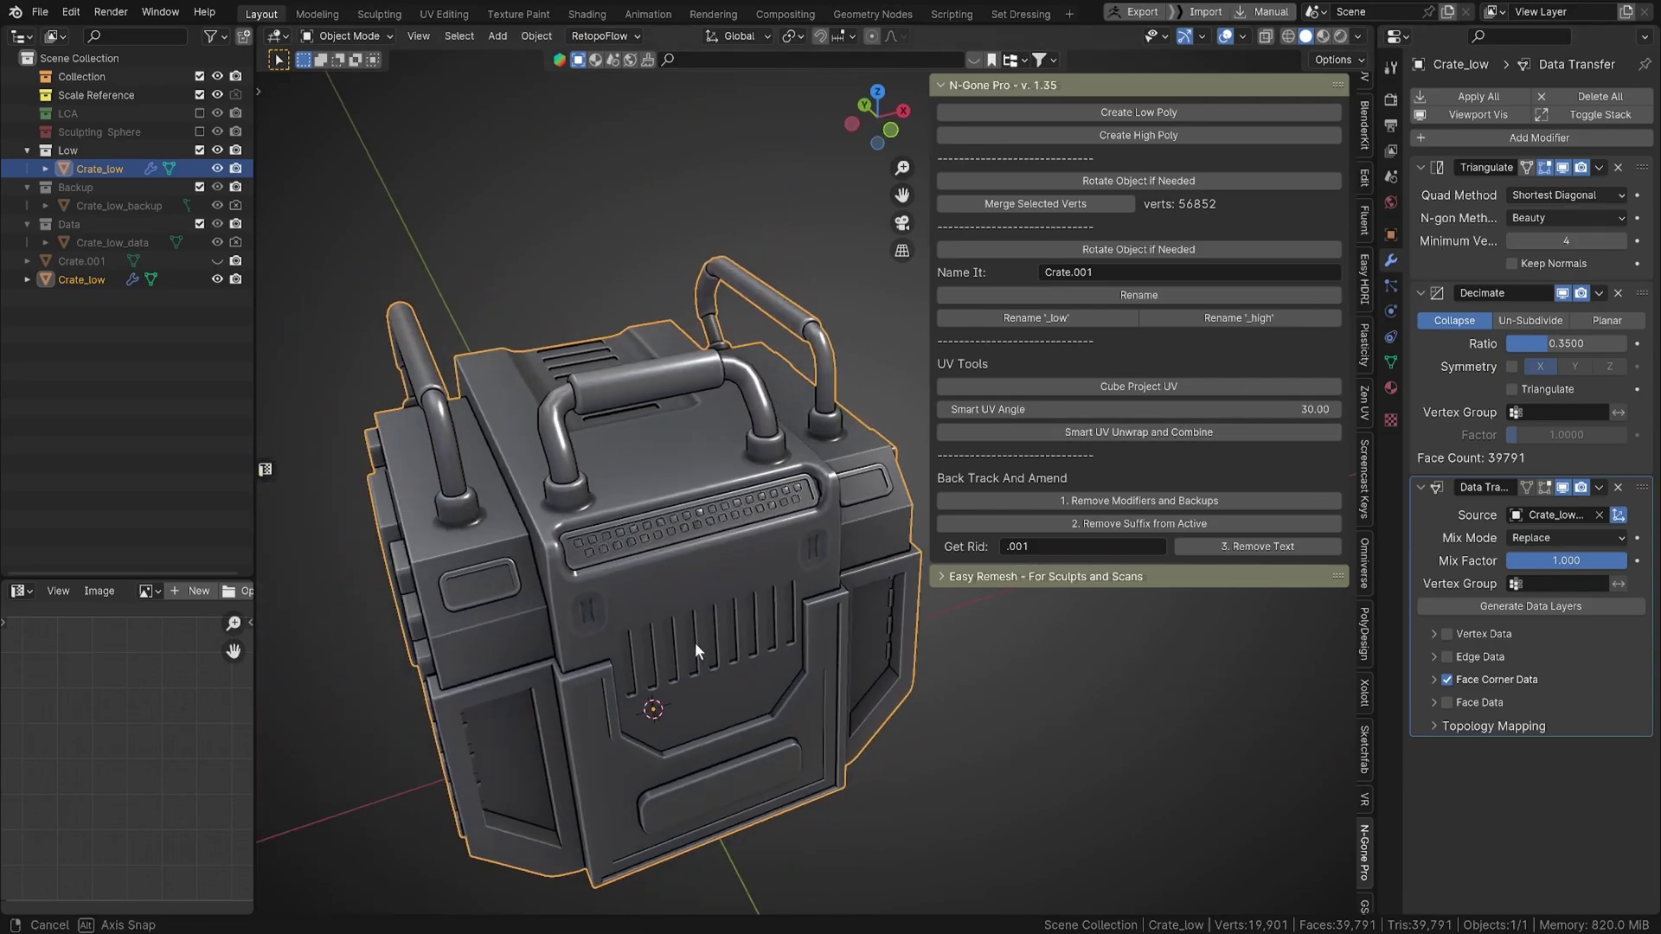
mouse_move(694, 642)
middle_down()
mouse_move(677, 640)
mouse_move(693, 628)
middle_up()
middle_drag(787, 558, 695, 599)
scroll(807, 411, up, 4)
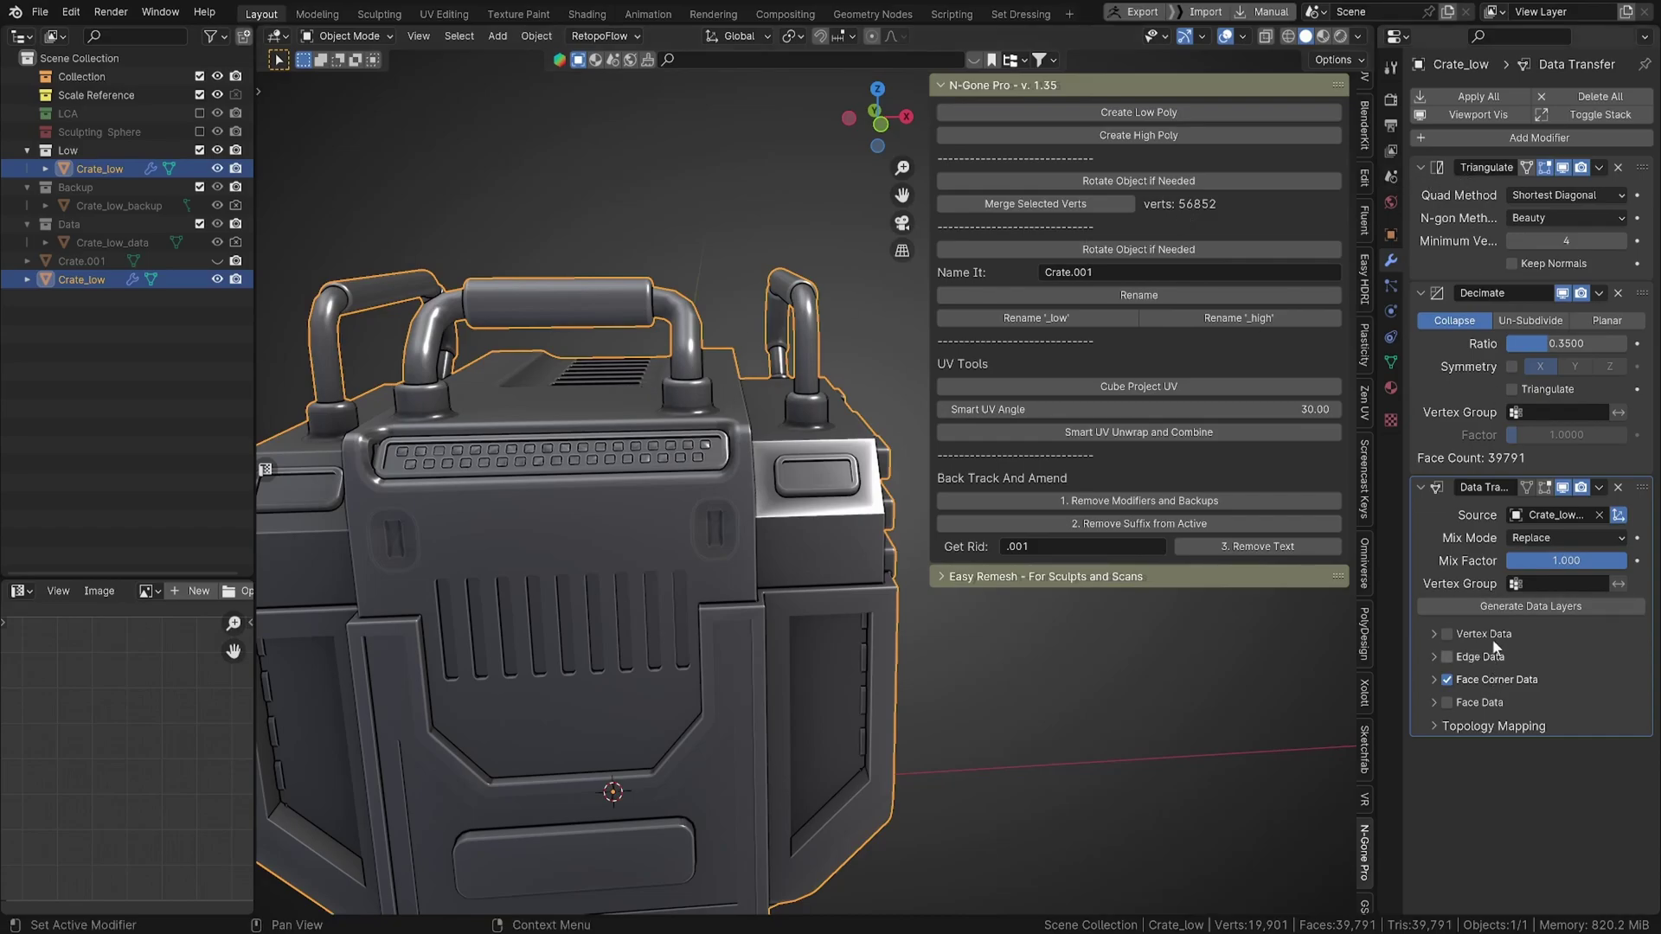
middle_drag(674, 440, 709, 439)
scroll(709, 439, down, 1)
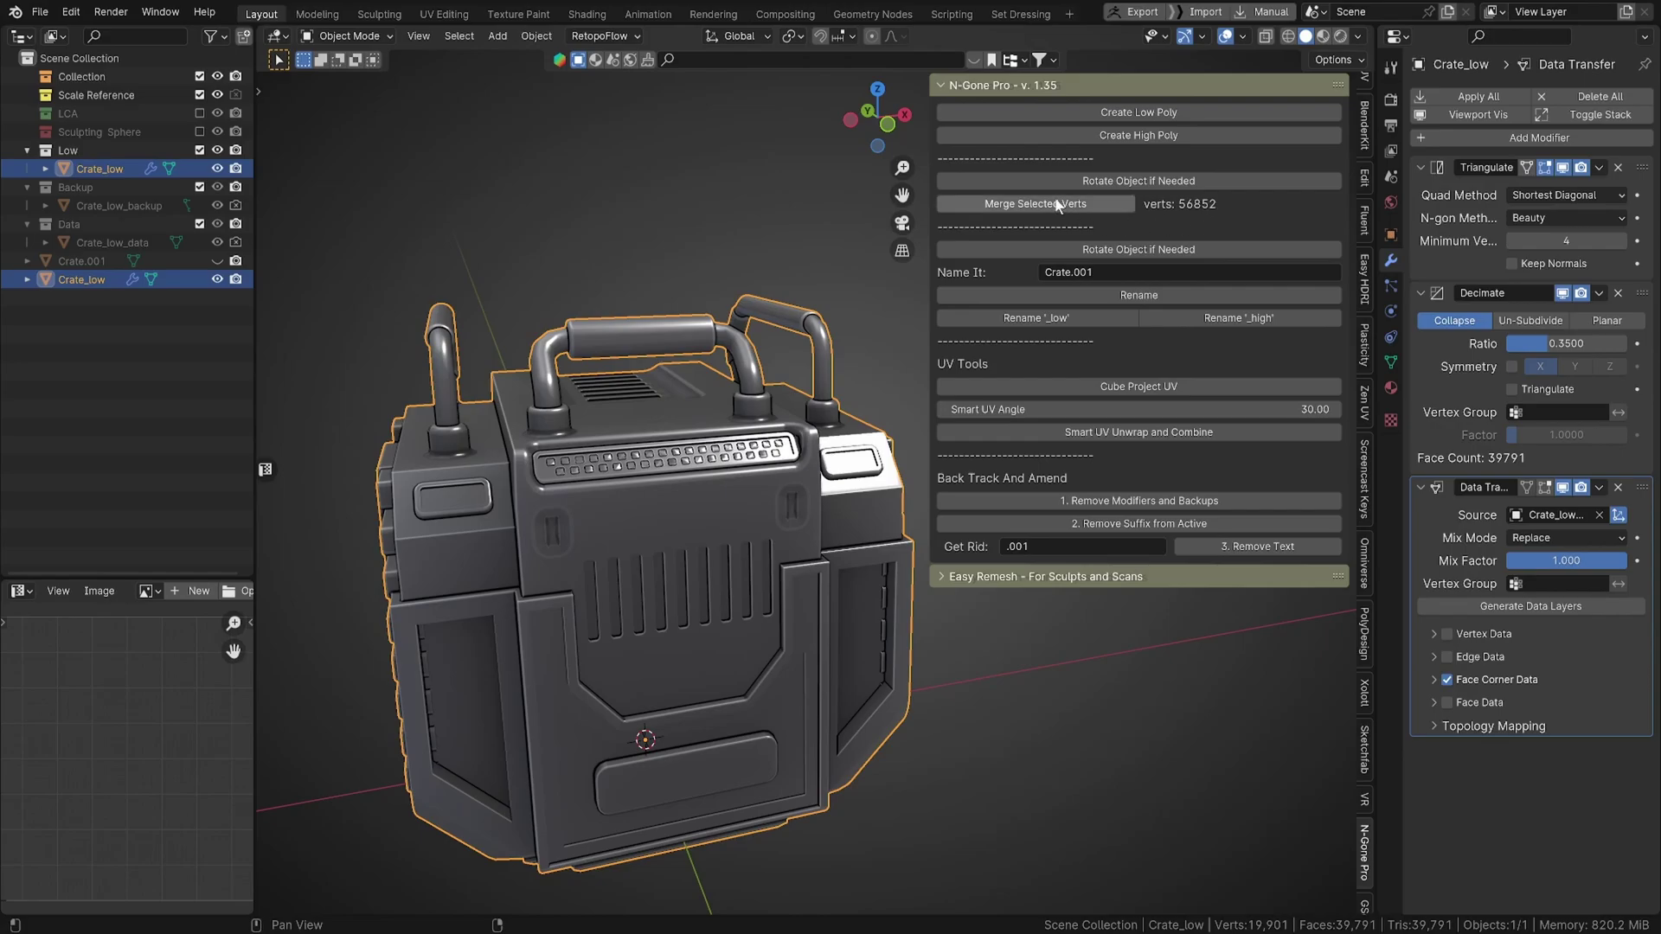
Merge the low-poly crate's overlapping vertices with N-Gone Pro.
middle_drag(831, 363, 765, 465)
scroll(640, 599, up, 3)
mouse_move(701, 621)
middle_down()
mouse_move(657, 629)
mouse_move(673, 615)
middle_up()
scroll(644, 621, down, 1)
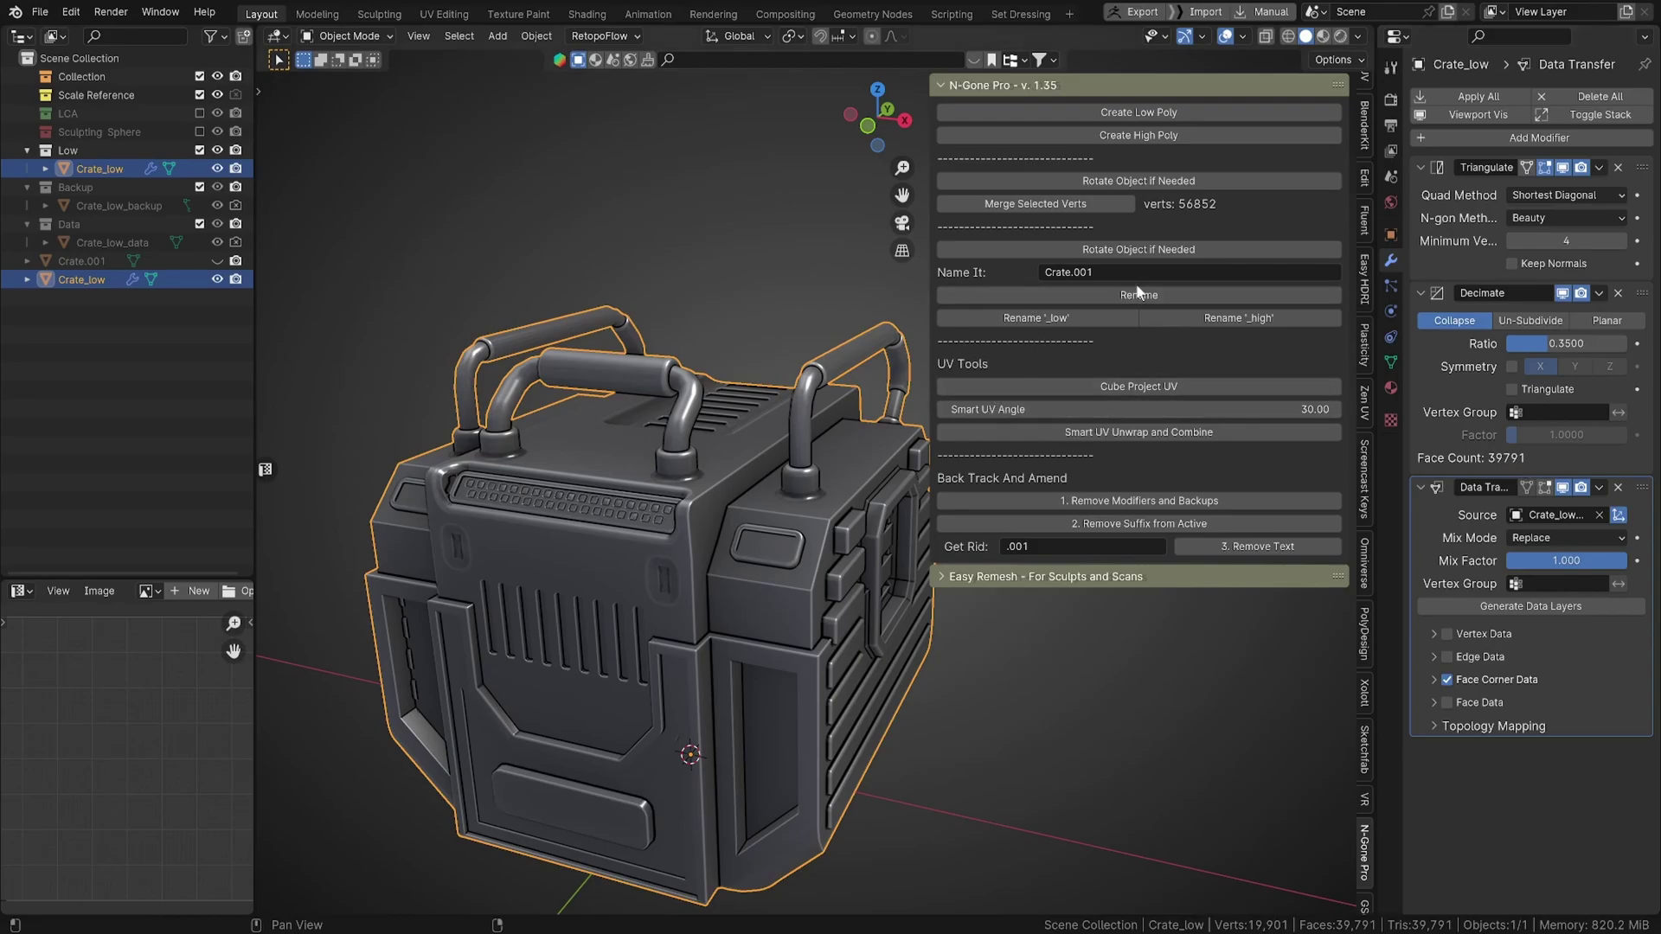
click(1092, 201)
middle_drag(631, 642, 685, 640)
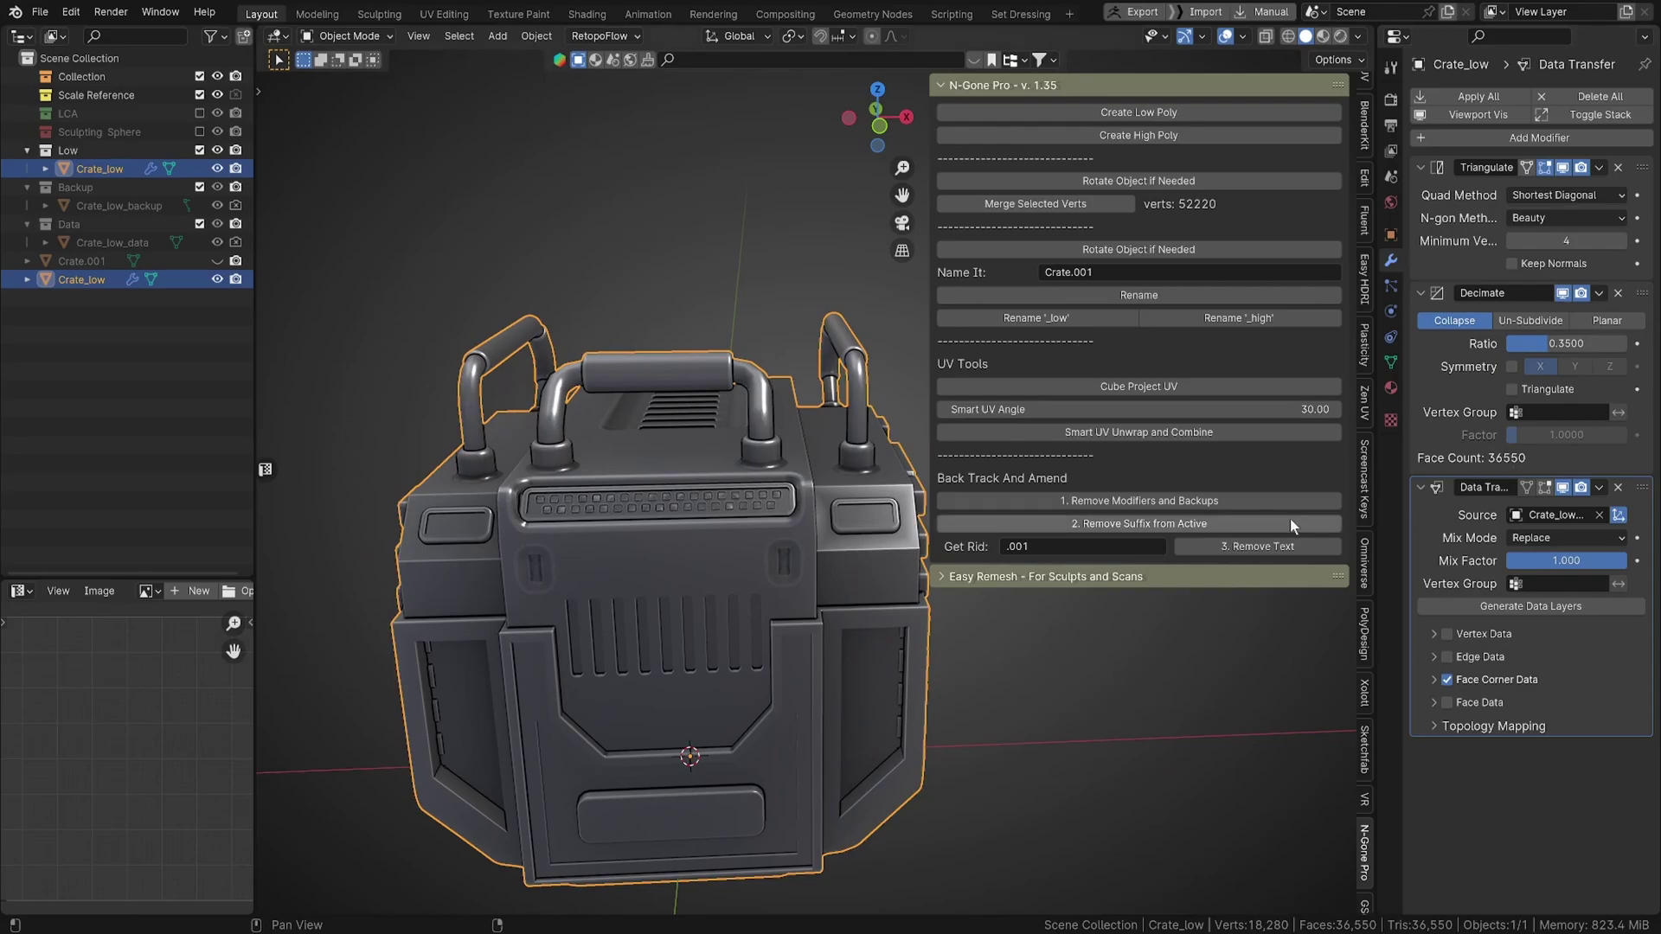
Inspect the merged low-poly crate up close, including its mesh and UV layout in Edit Mode.
middle_drag(831, 610, 776, 645)
scroll(766, 668, up, 3)
scroll(751, 667, down, 3)
key(Tab)
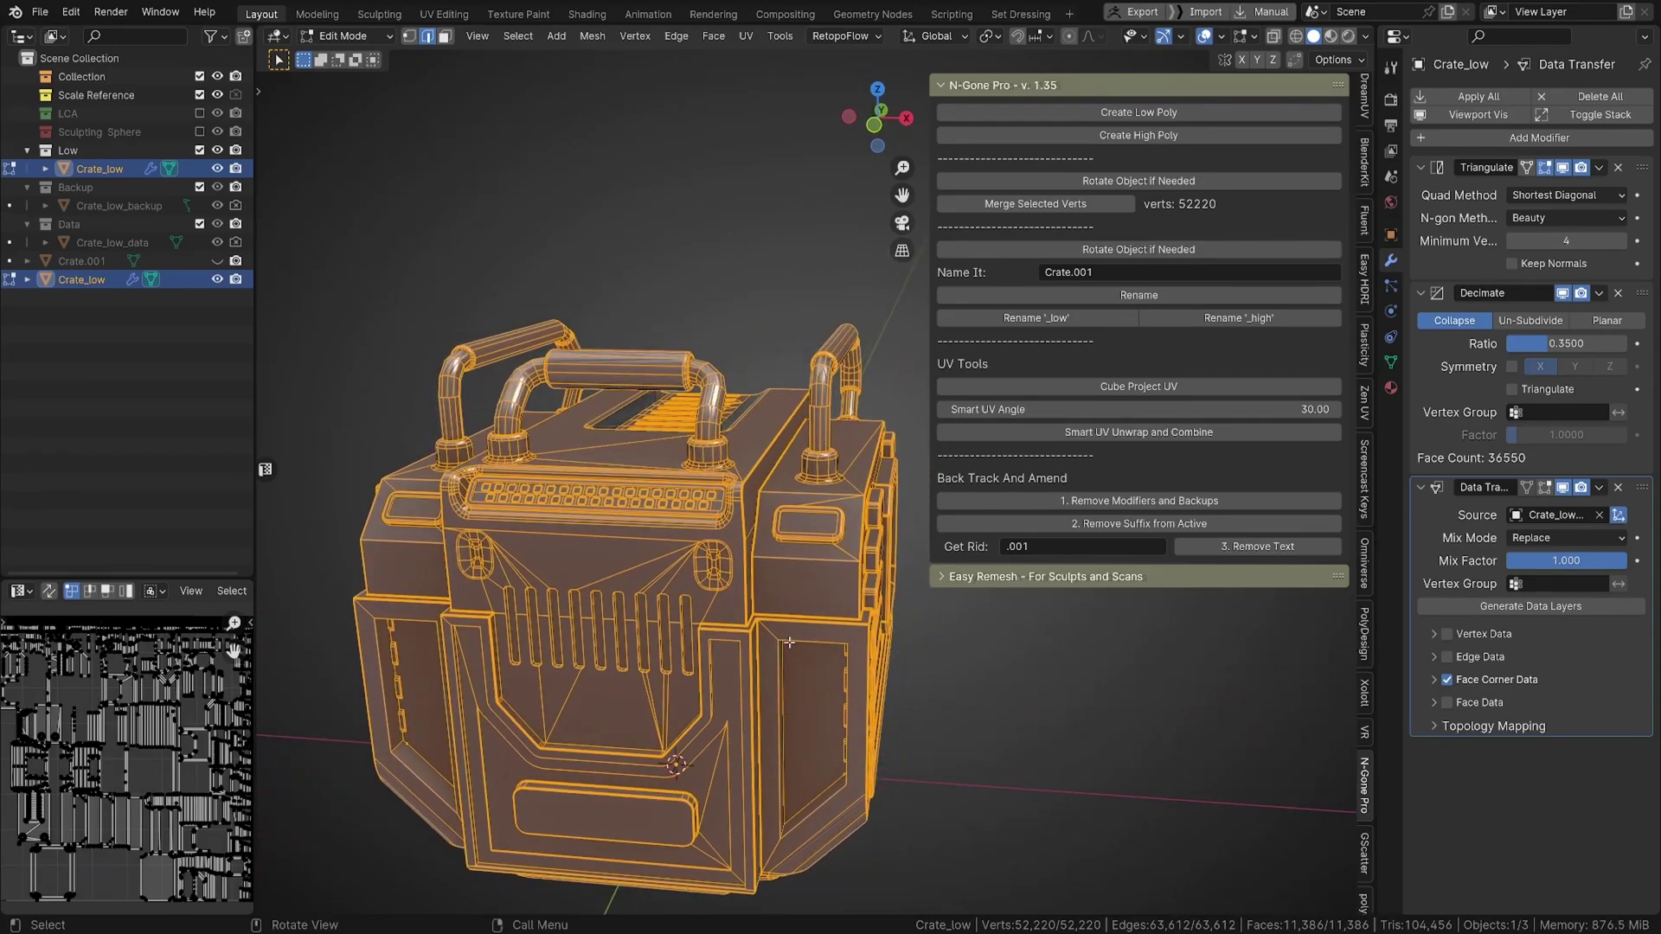
key(Tab)
Examine the low-poly crate in wireframe shading from several angles, ending back in solid shading.
key(KP_1)
key(z)
click(513, 590)
middle_drag(578, 609, 552, 490)
click(526, 283)
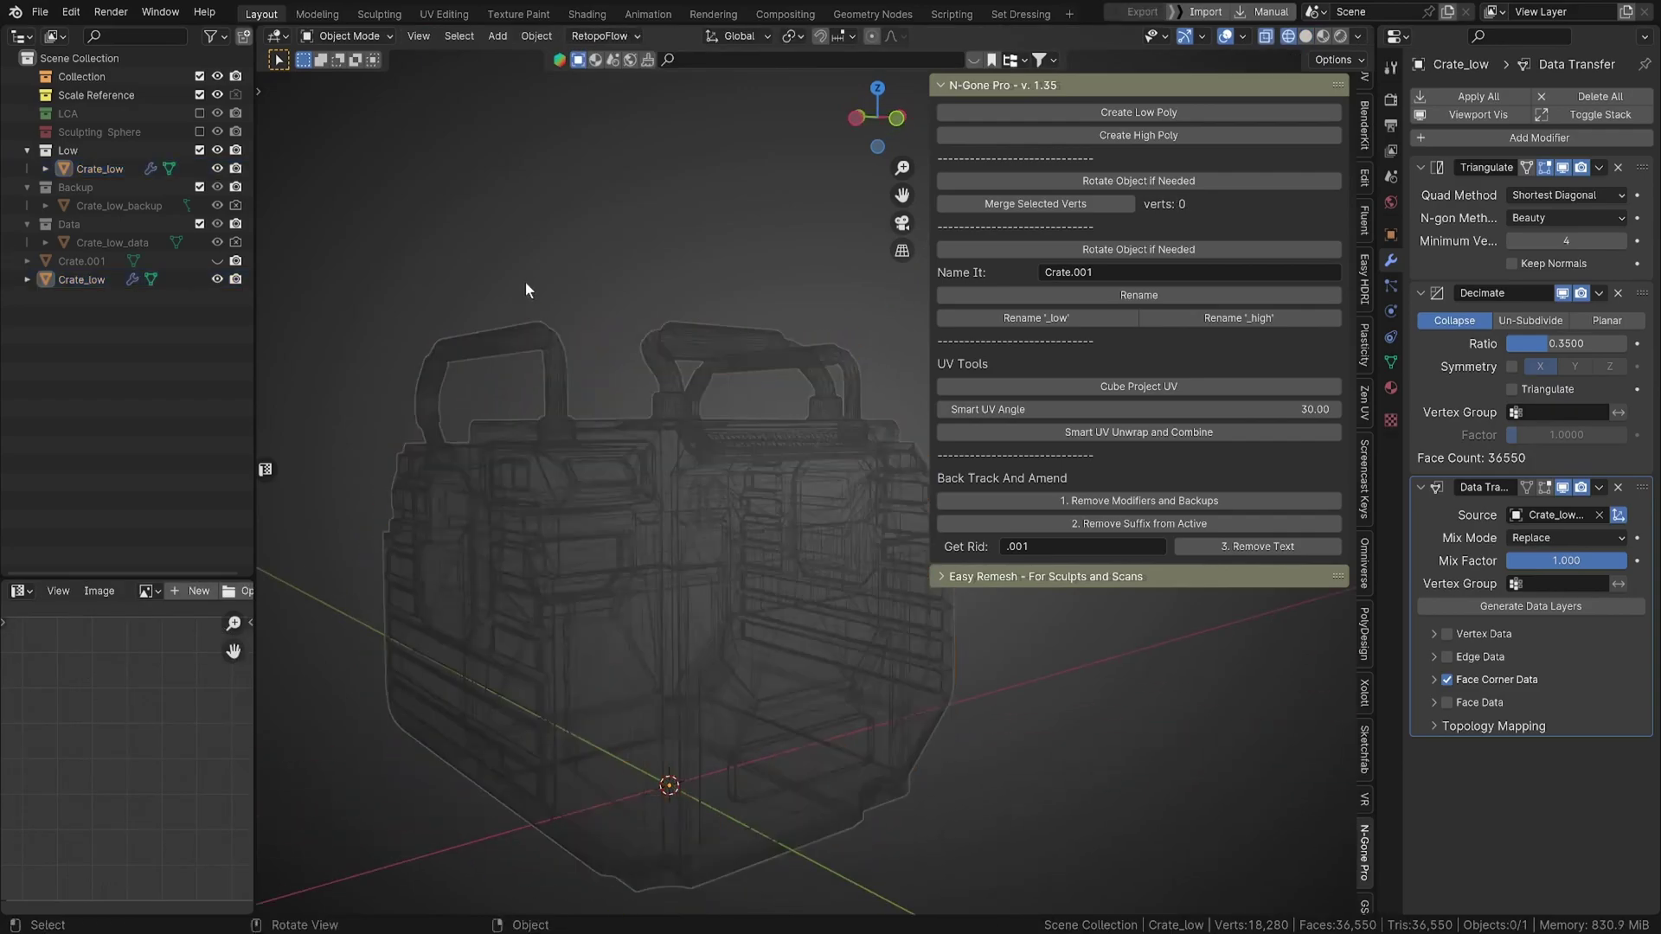
middle_drag(526, 282, 476, 311)
click(562, 574)
key(z)
click(692, 578)
middle_drag(709, 582, 822, 571)
mouse_move(747, 424)
middle_down()
mouse_move(828, 588)
mouse_move(915, 599)
mouse_move(823, 567)
middle_up()
Hide Crate_low, show Crate.001 and create a high-poly version of it with N-Gone Pro.
click(217, 279)
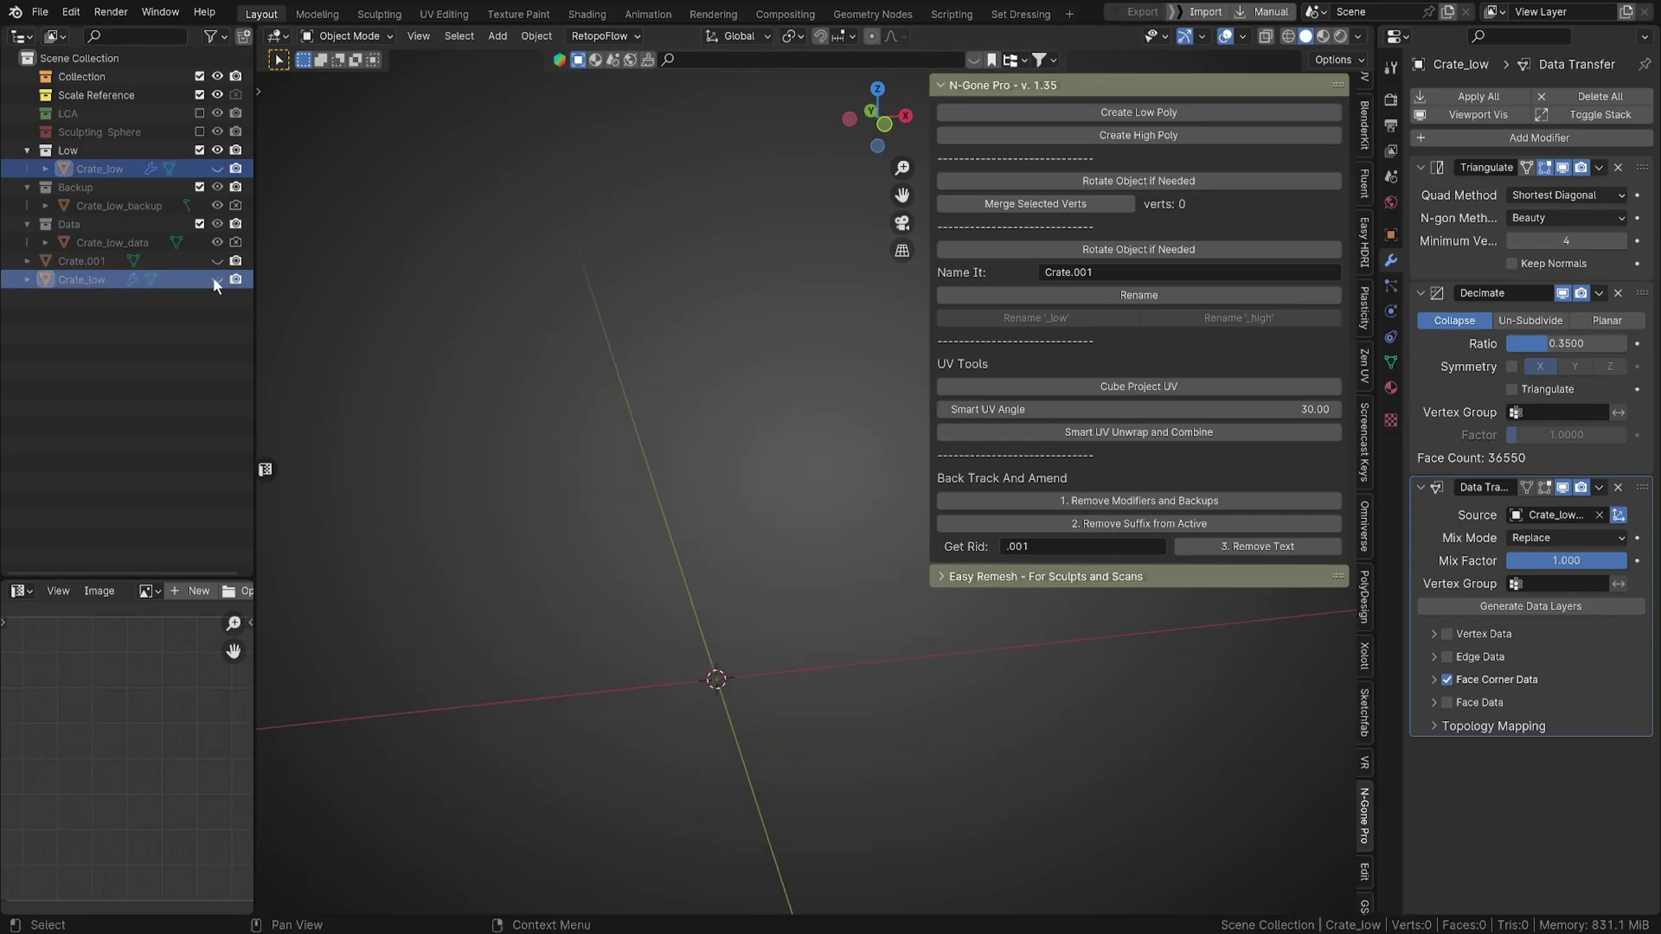
click(217, 260)
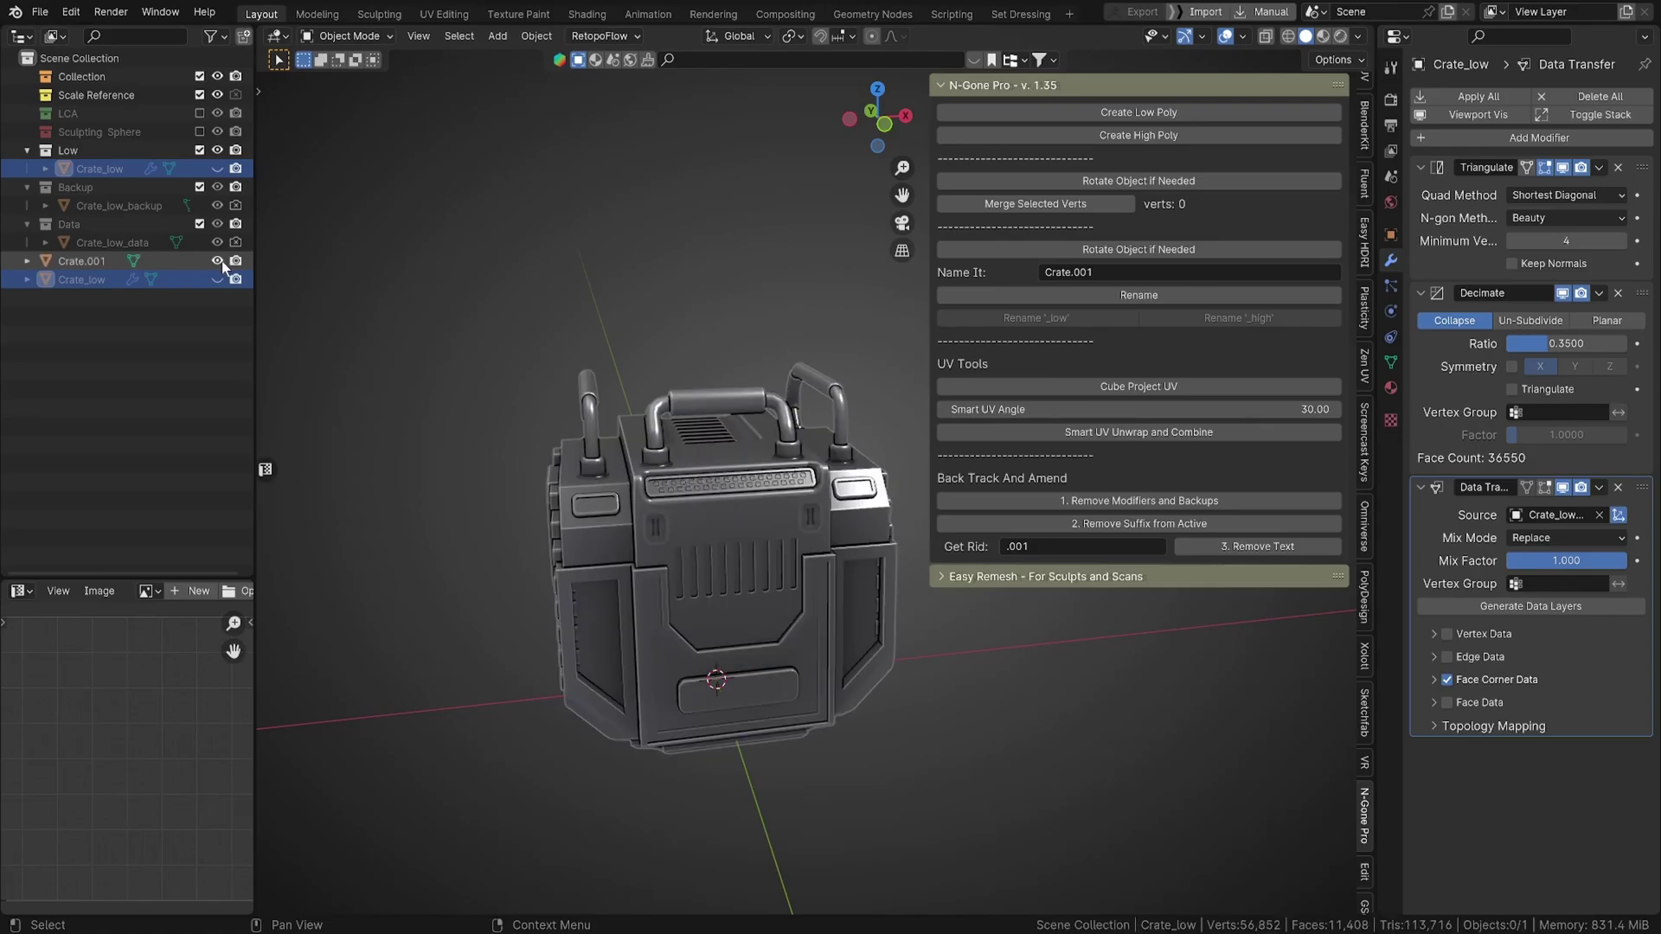
click(86, 261)
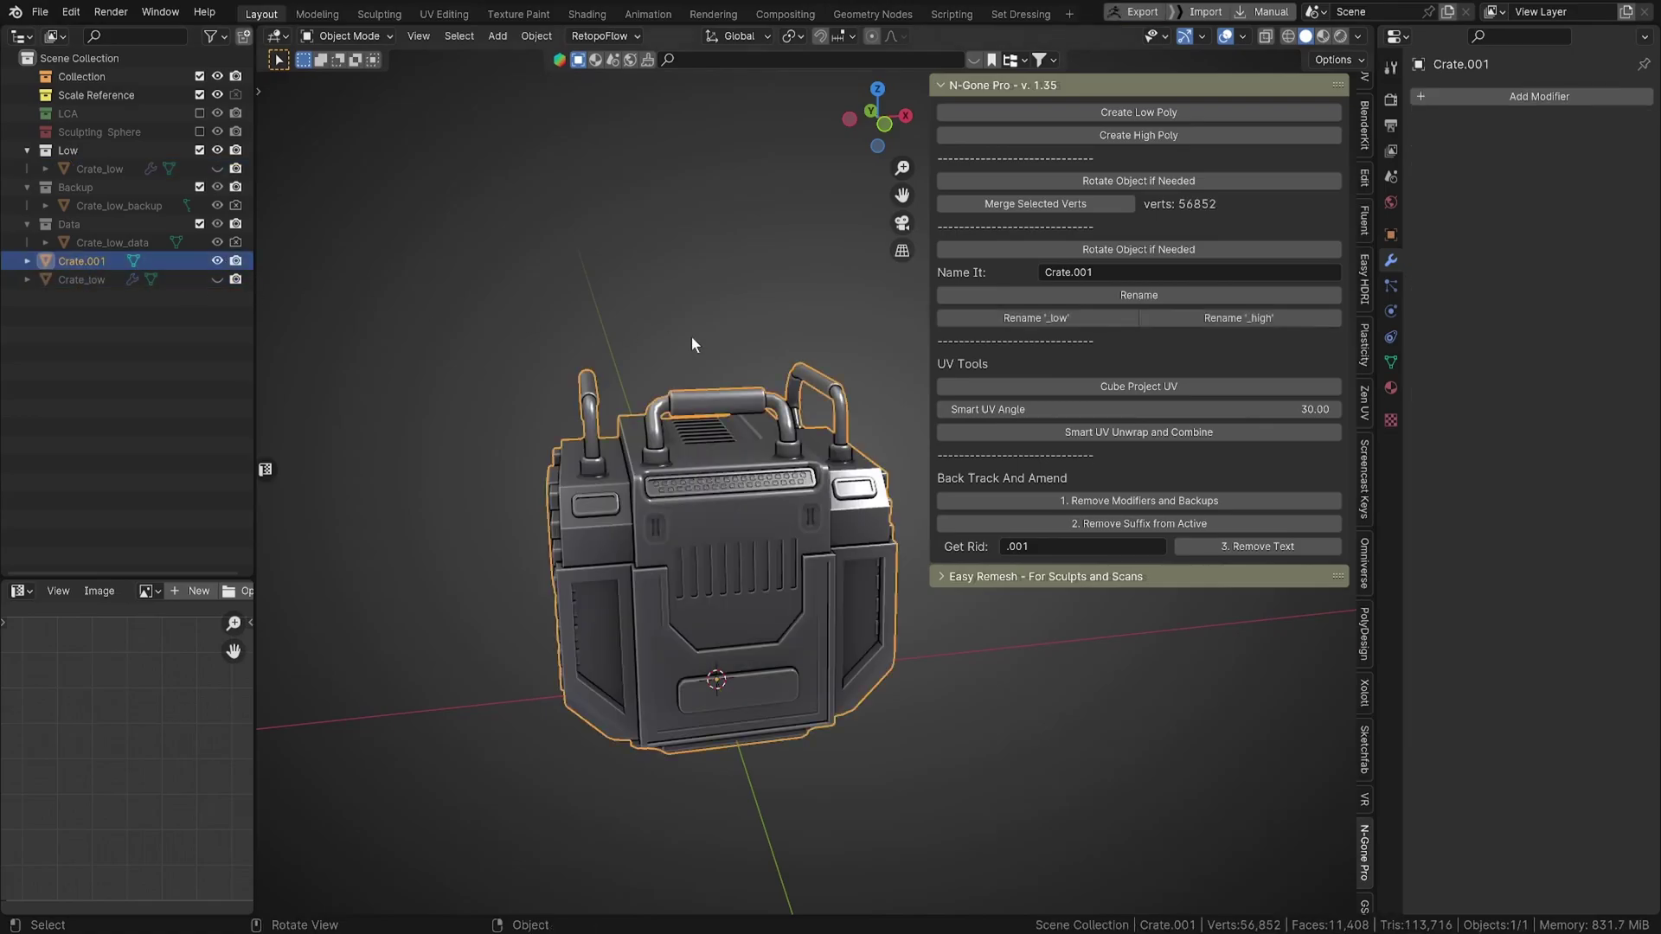
click(1152, 138)
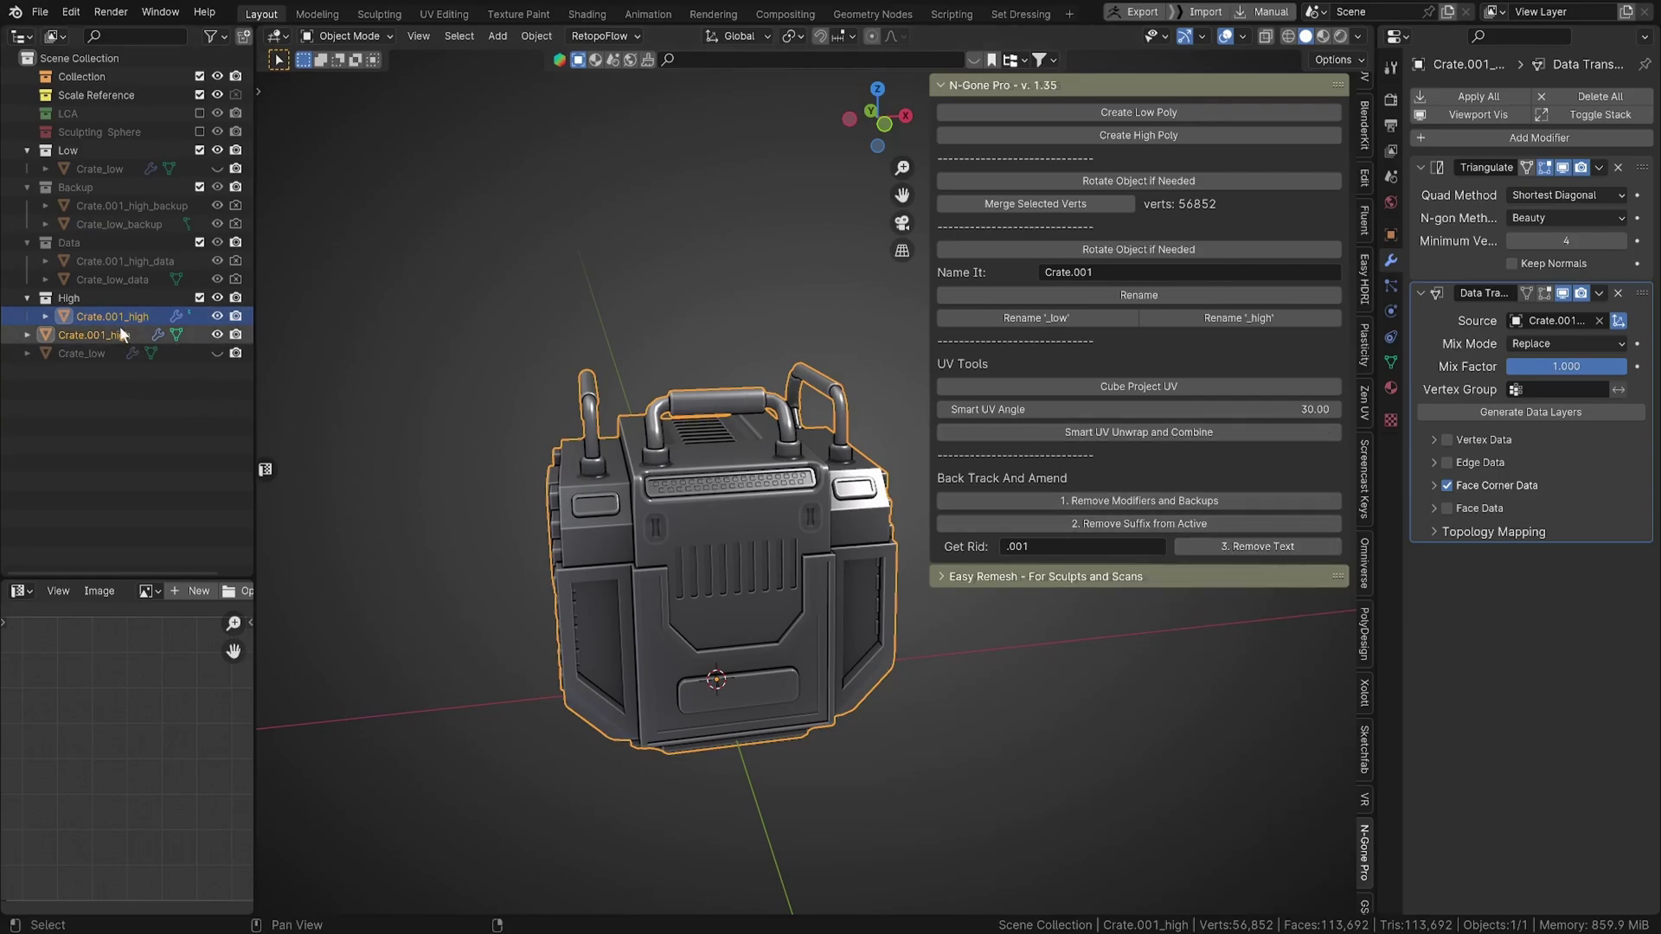
Remove the .001 text from the high-poly crate's name.
click(1289, 550)
middle_drag(552, 284, 708, 510)
scroll(739, 476, up, 5)
scroll(734, 582, down, 2)
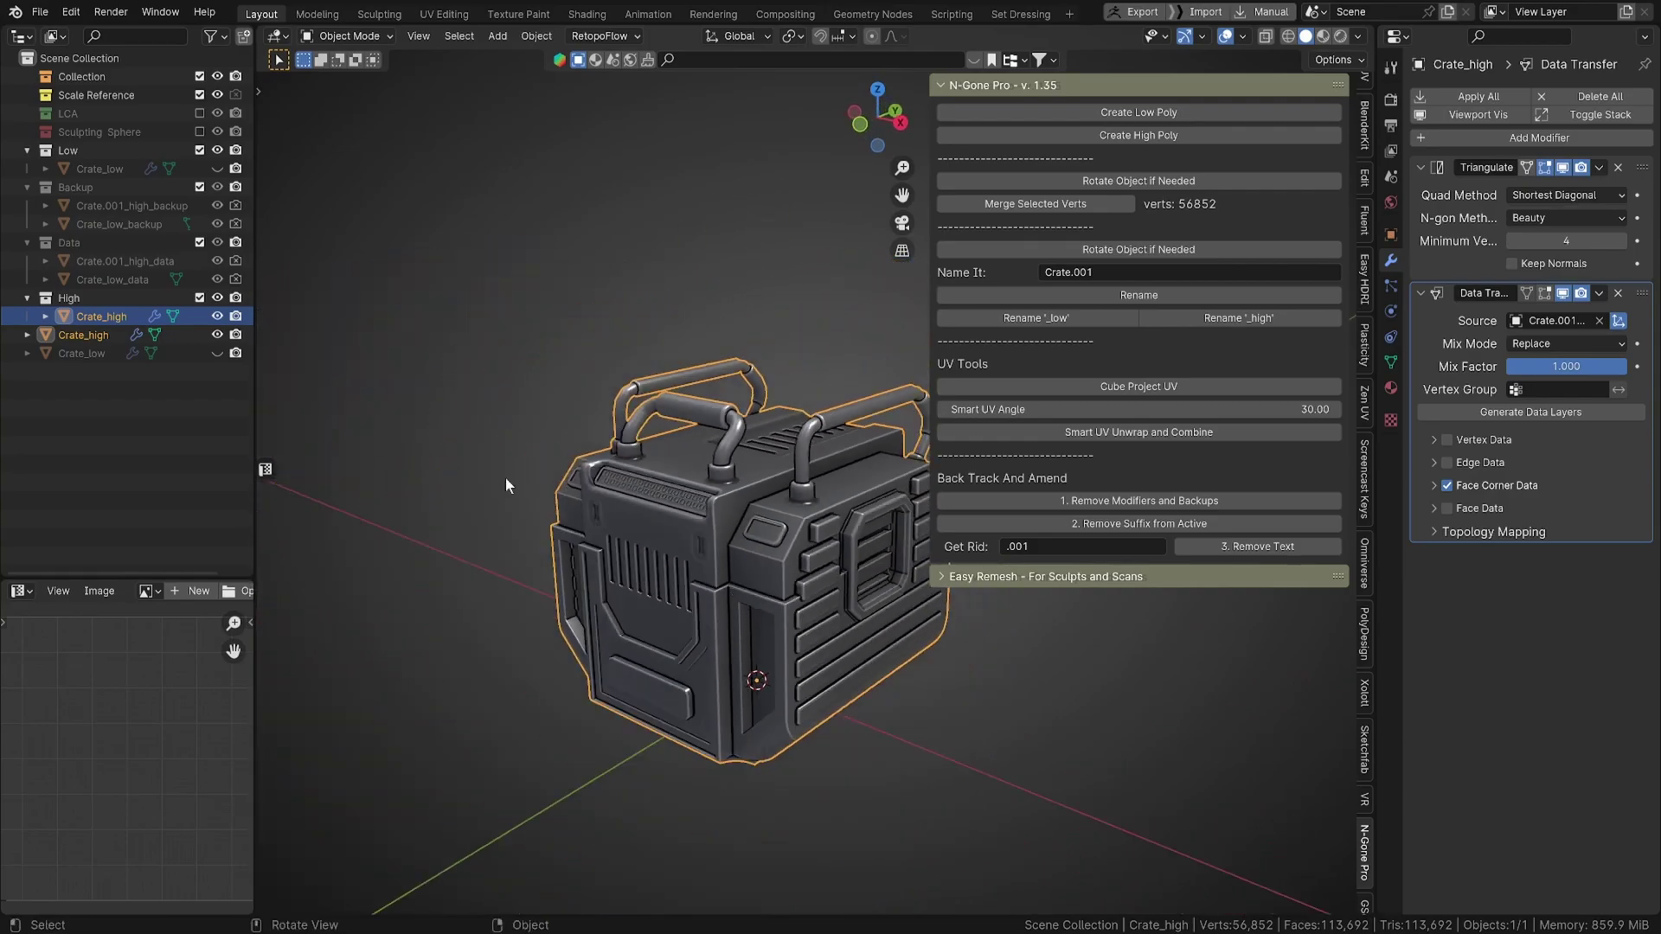
Inspect the high-poly crate in wireframe shading and compare it with the solid display.
click(215, 355)
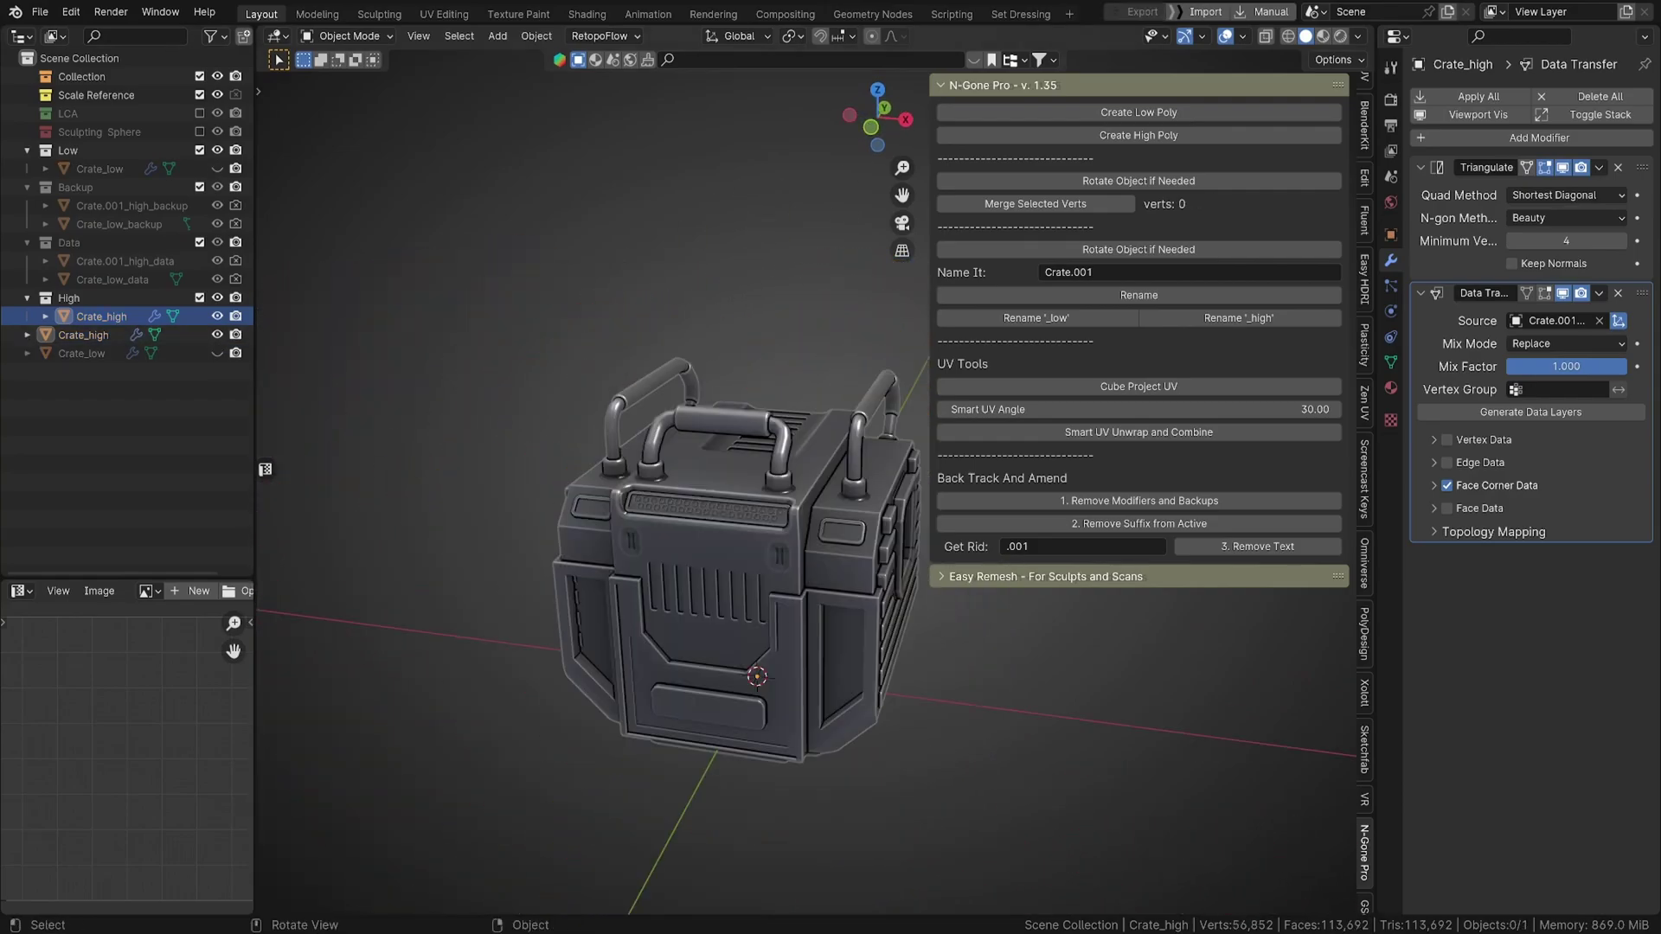
scroll(744, 527, up, 3)
mouse_move(699, 567)
middle_down()
mouse_move(746, 562)
mouse_move(699, 568)
middle_up()
click(699, 568)
key(shift+z)
mouse_move(481, 560)
middle_down()
mouse_move(619, 527)
mouse_move(594, 320)
mouse_move(642, 389)
mouse_move(616, 464)
middle_up()
key(shift+z)
Examine the high-poly crate's full mesh and UV layout in Edit Mode and return to Object Mode.
key(Tab)
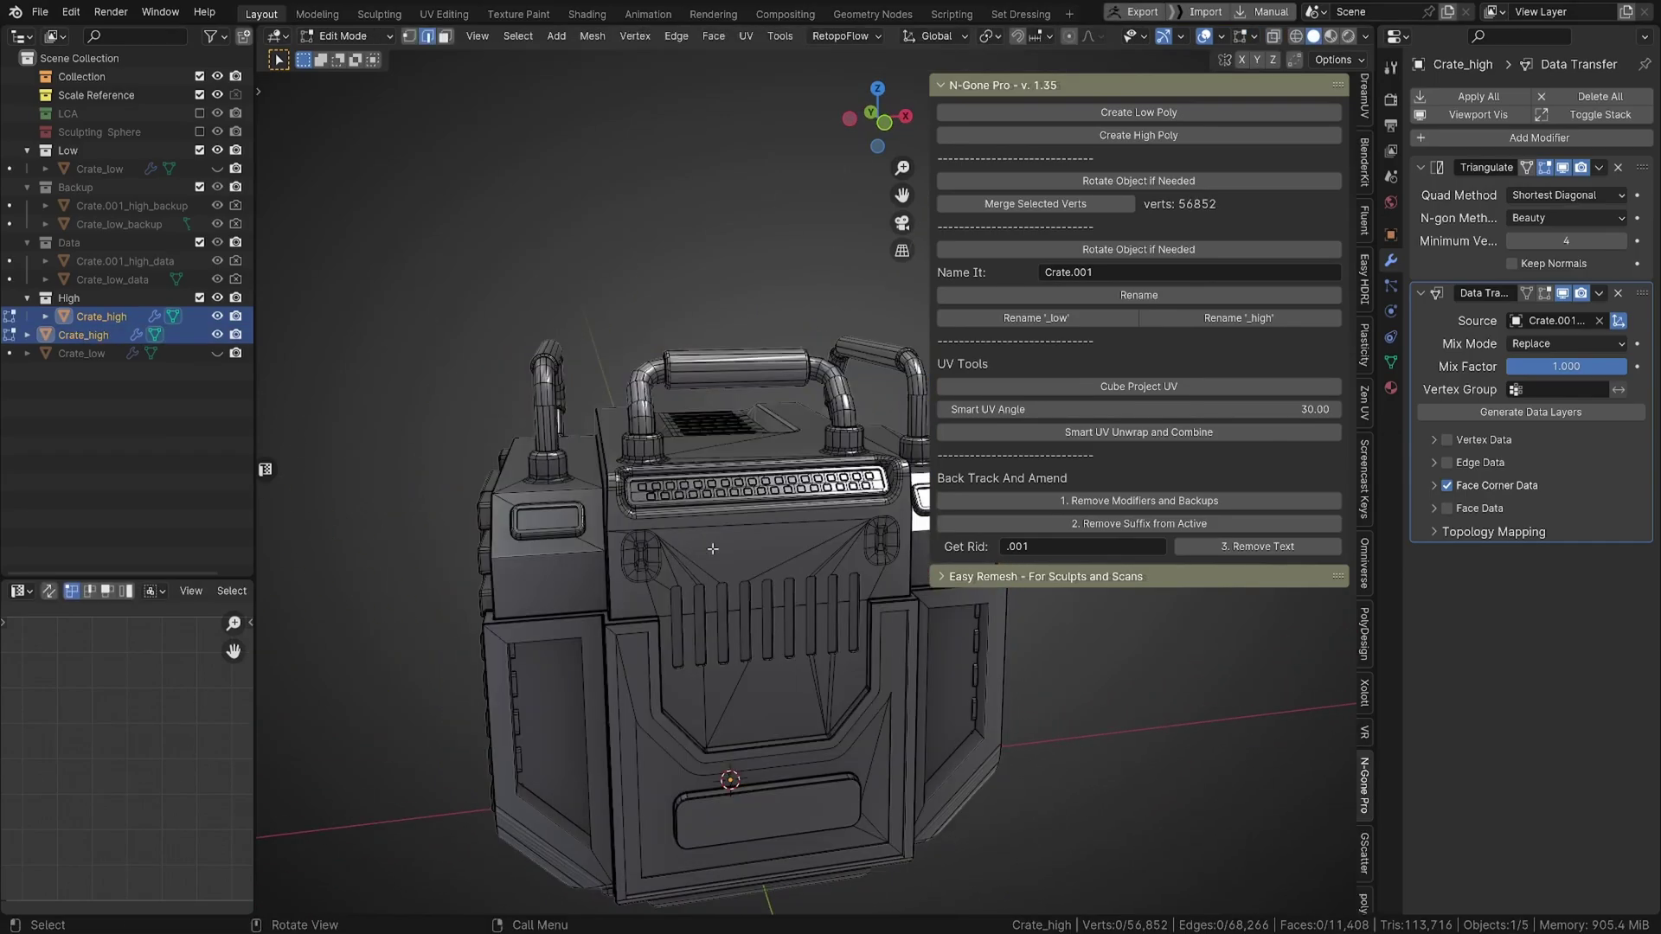
key(a)
scroll(699, 595, down, 2)
middle_drag(699, 595, 679, 566)
scroll(681, 569, up, 2)
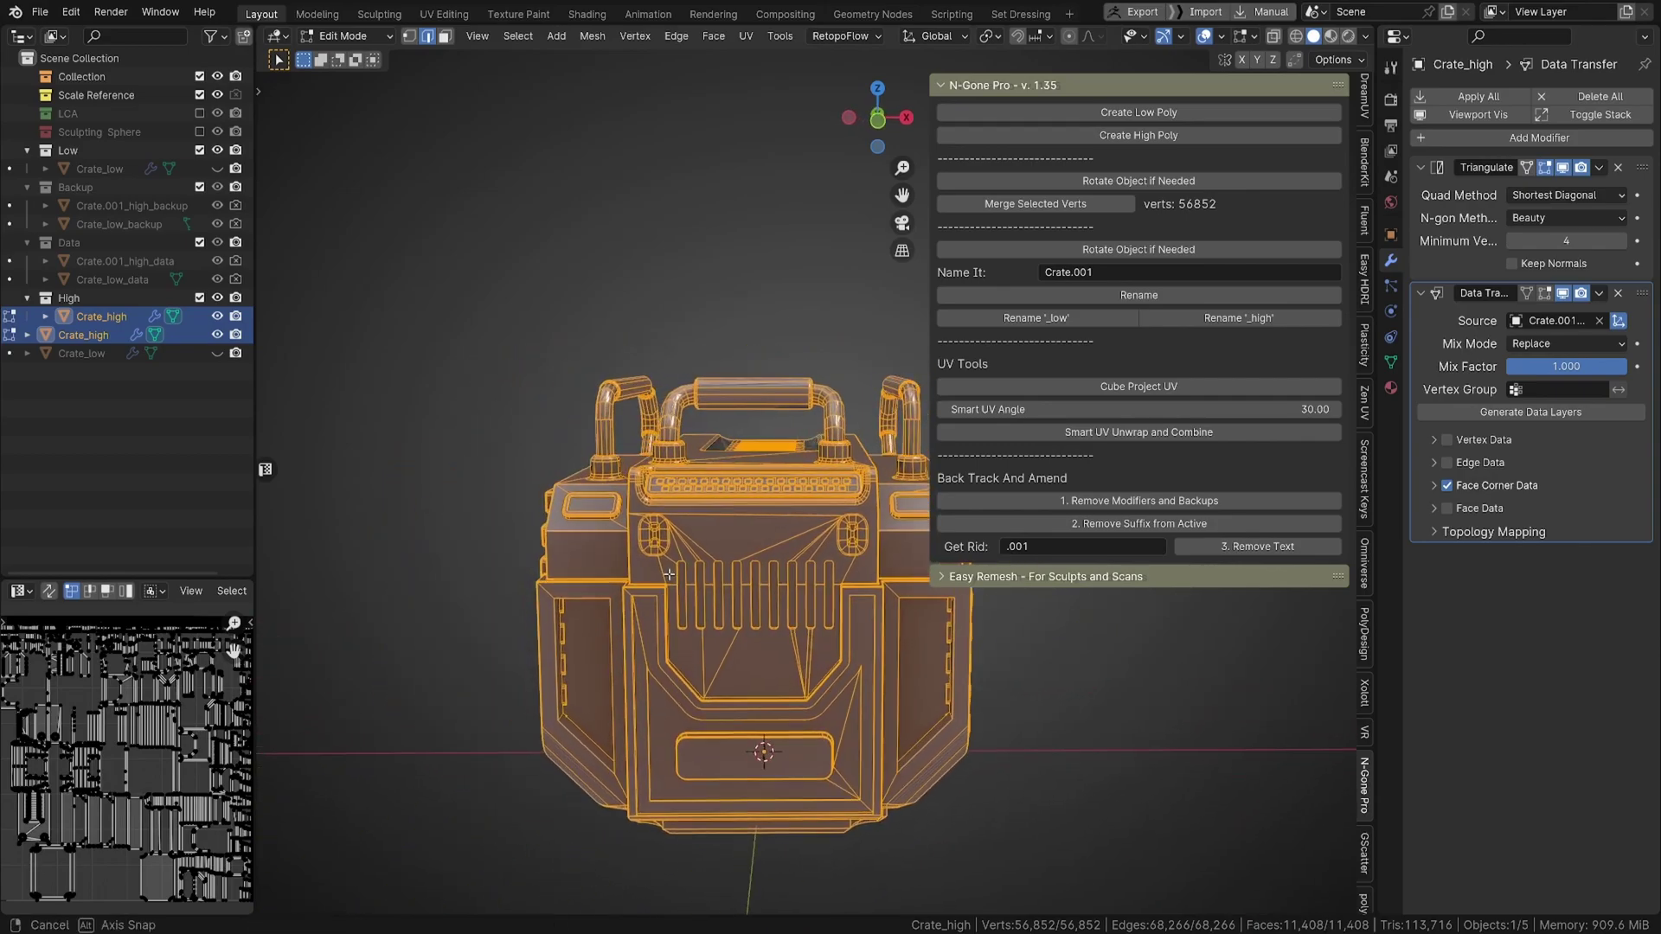
key(Tab)
middle_drag(804, 594, 619, 563)
scroll(848, 625, up, 4)
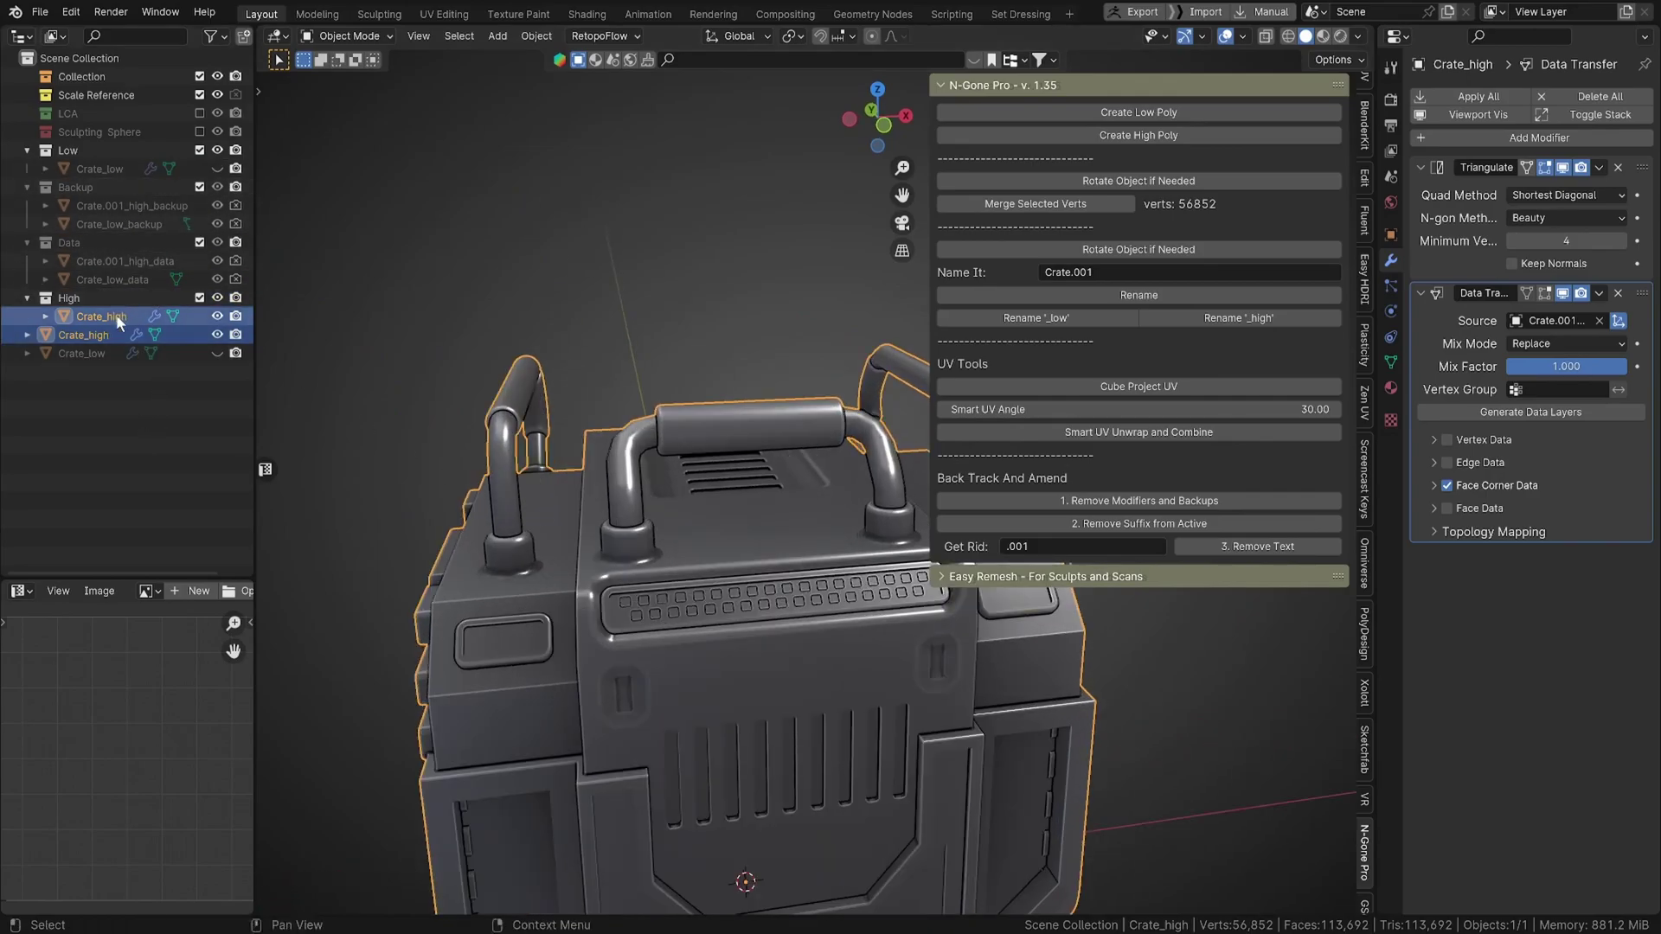
Review the high-poly crate's surface shading from the front and sides at different distances.
middle_drag(681, 377, 755, 725)
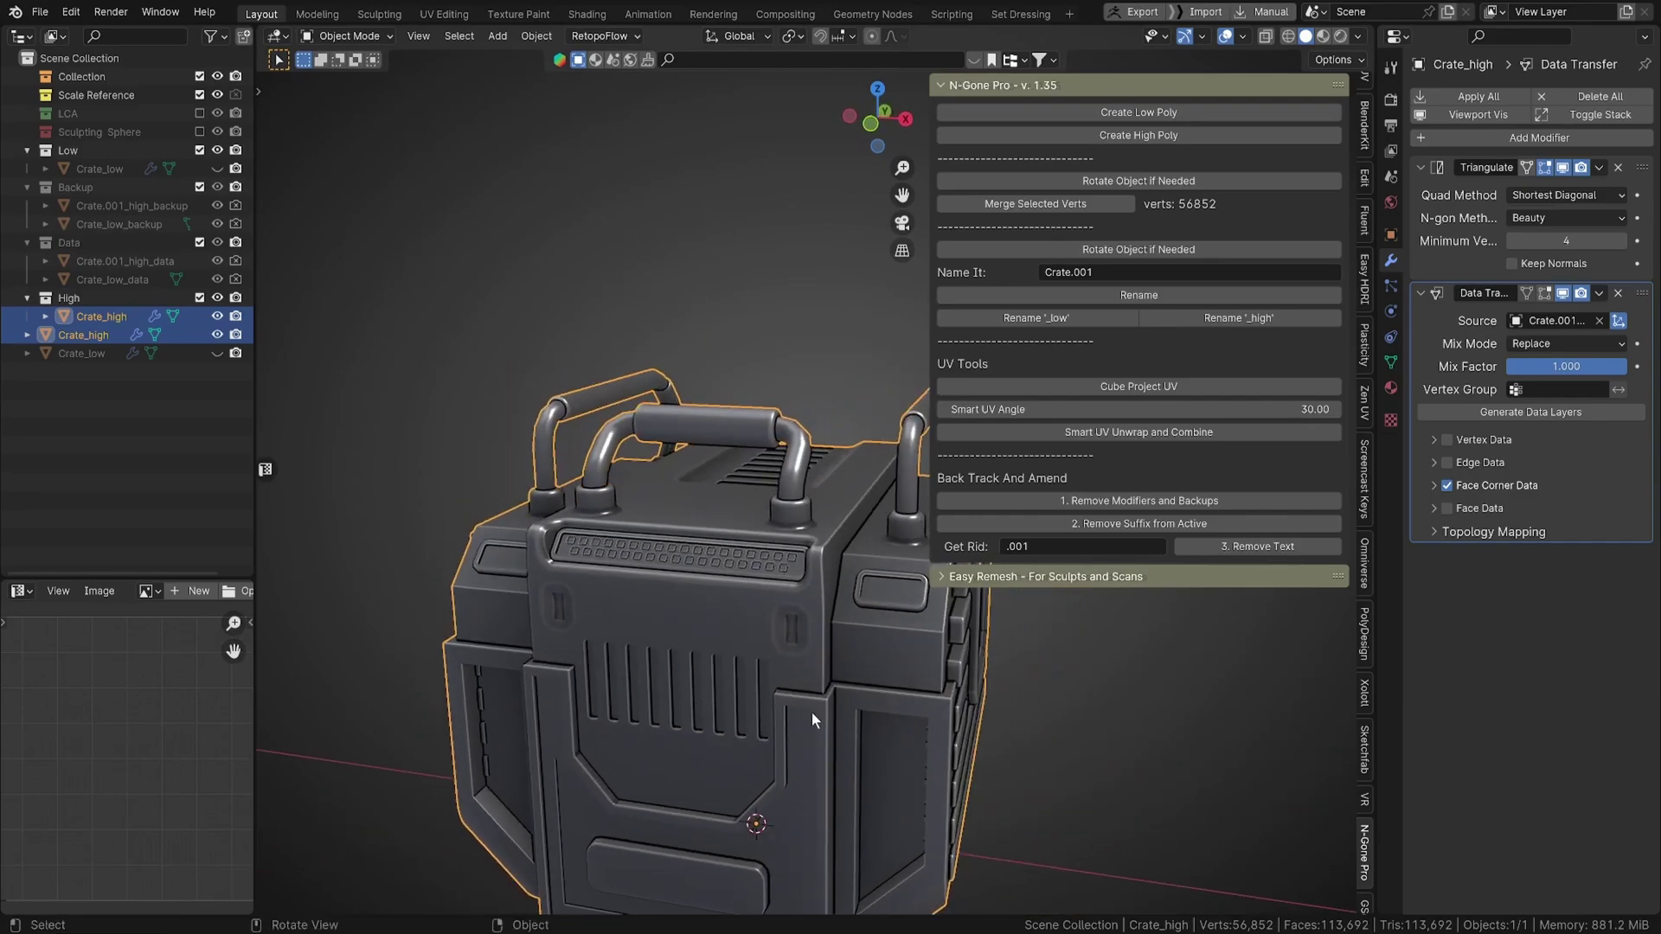
scroll(801, 718, down, 2)
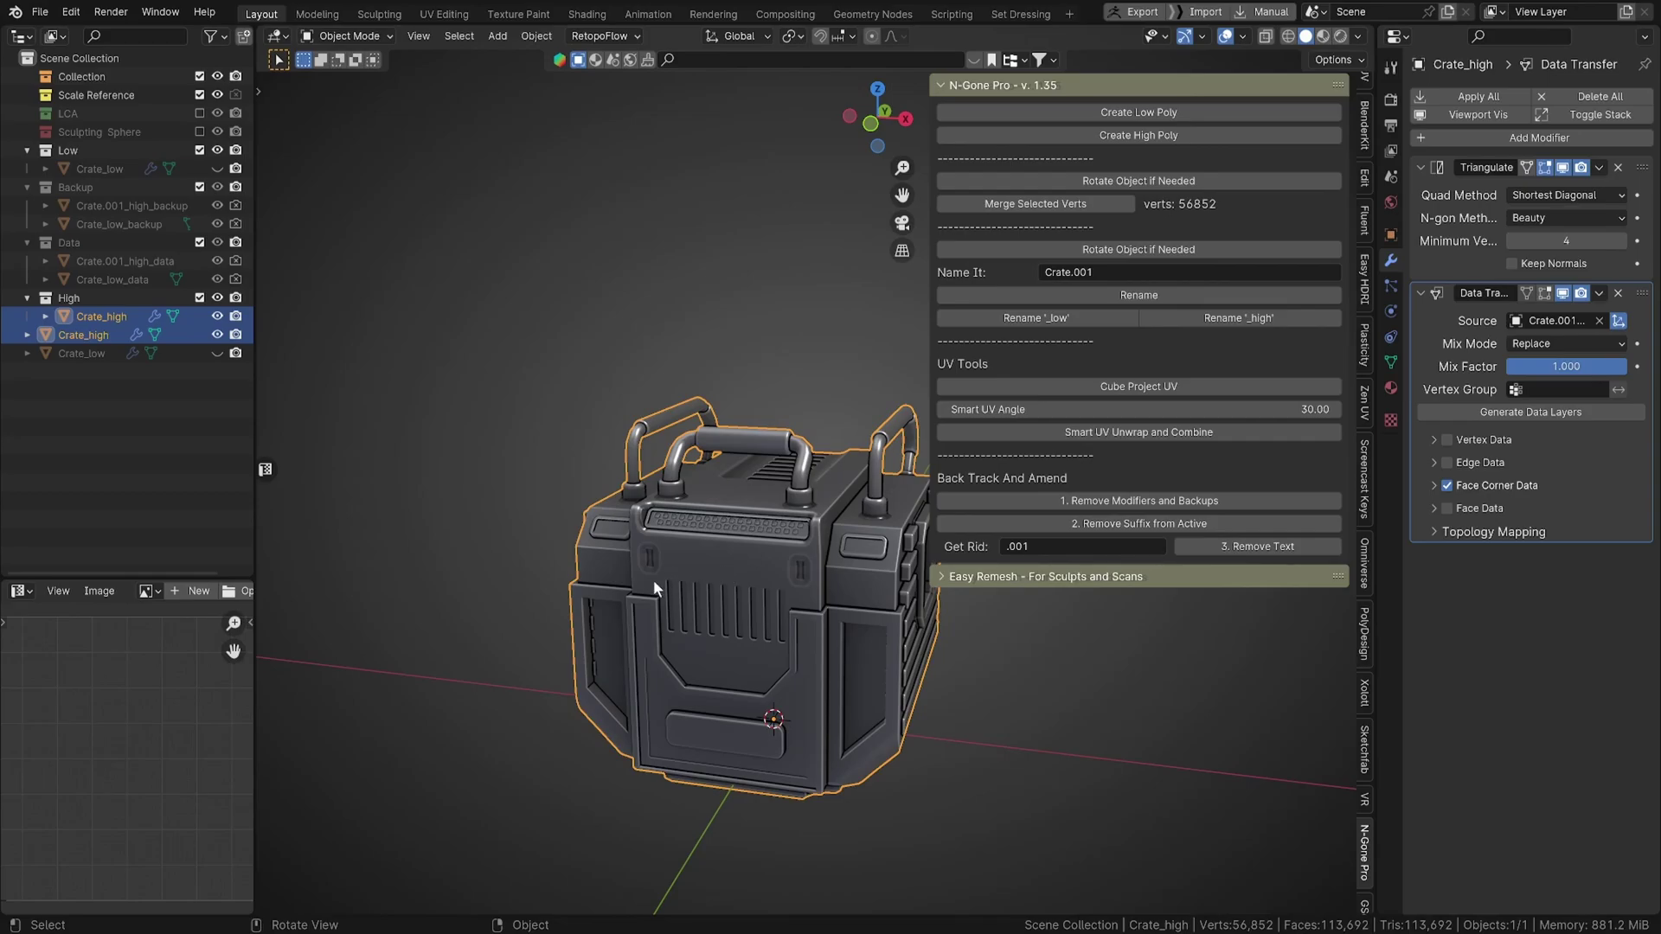
scroll(615, 595, down, 2)
middle_drag(614, 595, 672, 575)
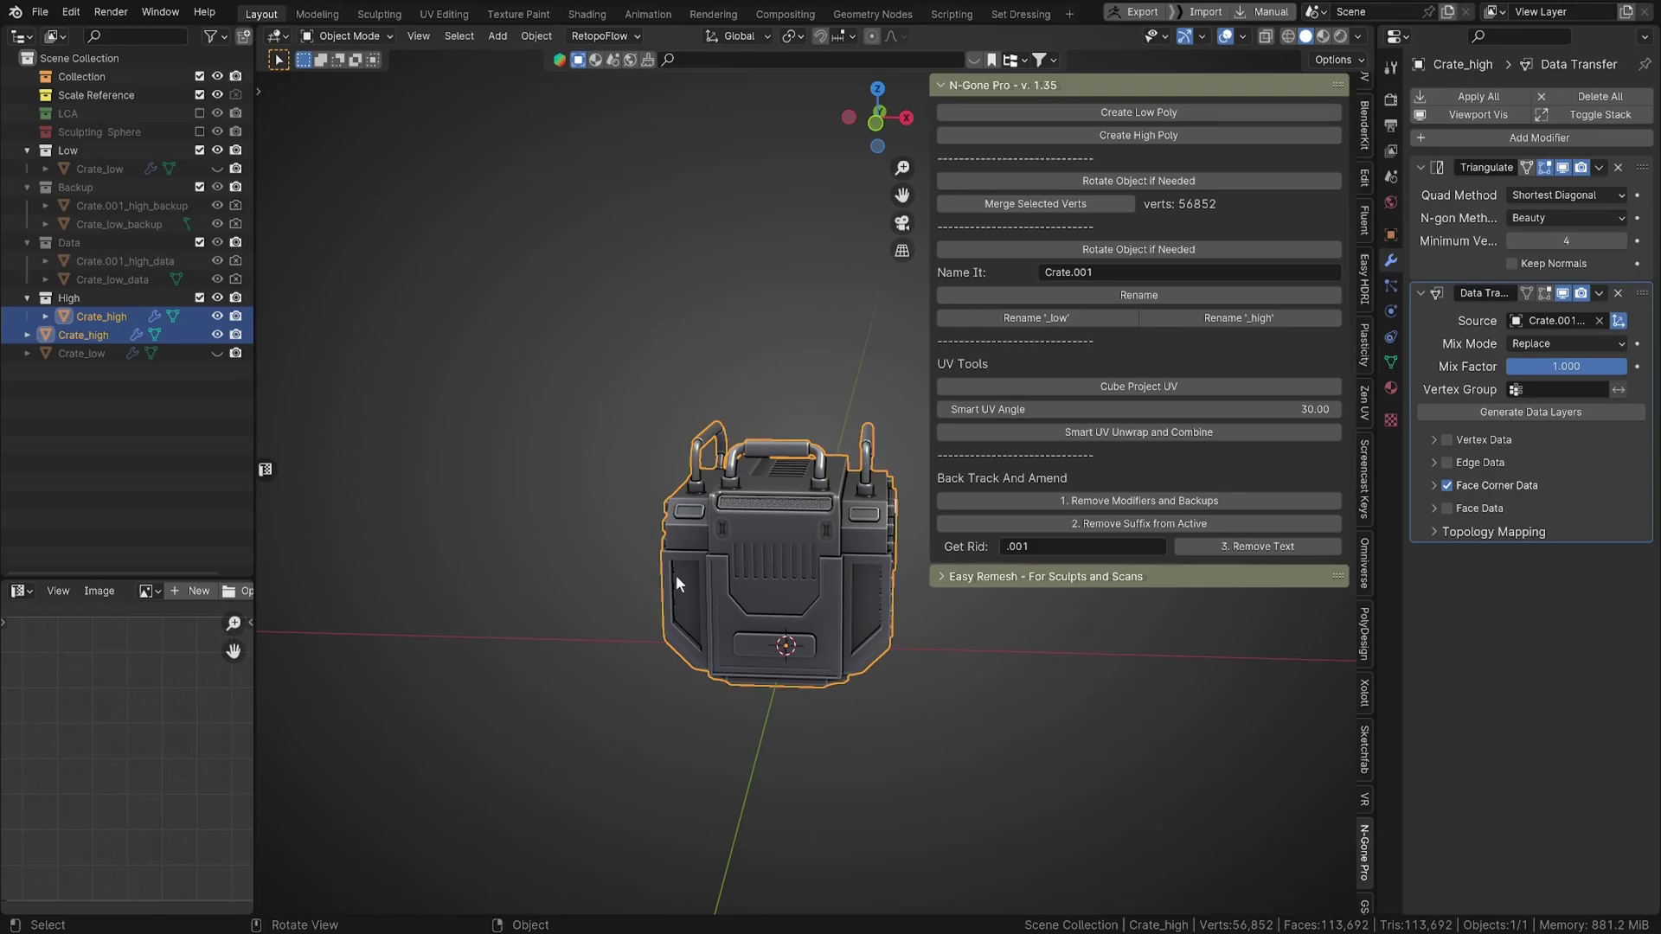
scroll(699, 678, up, 2)
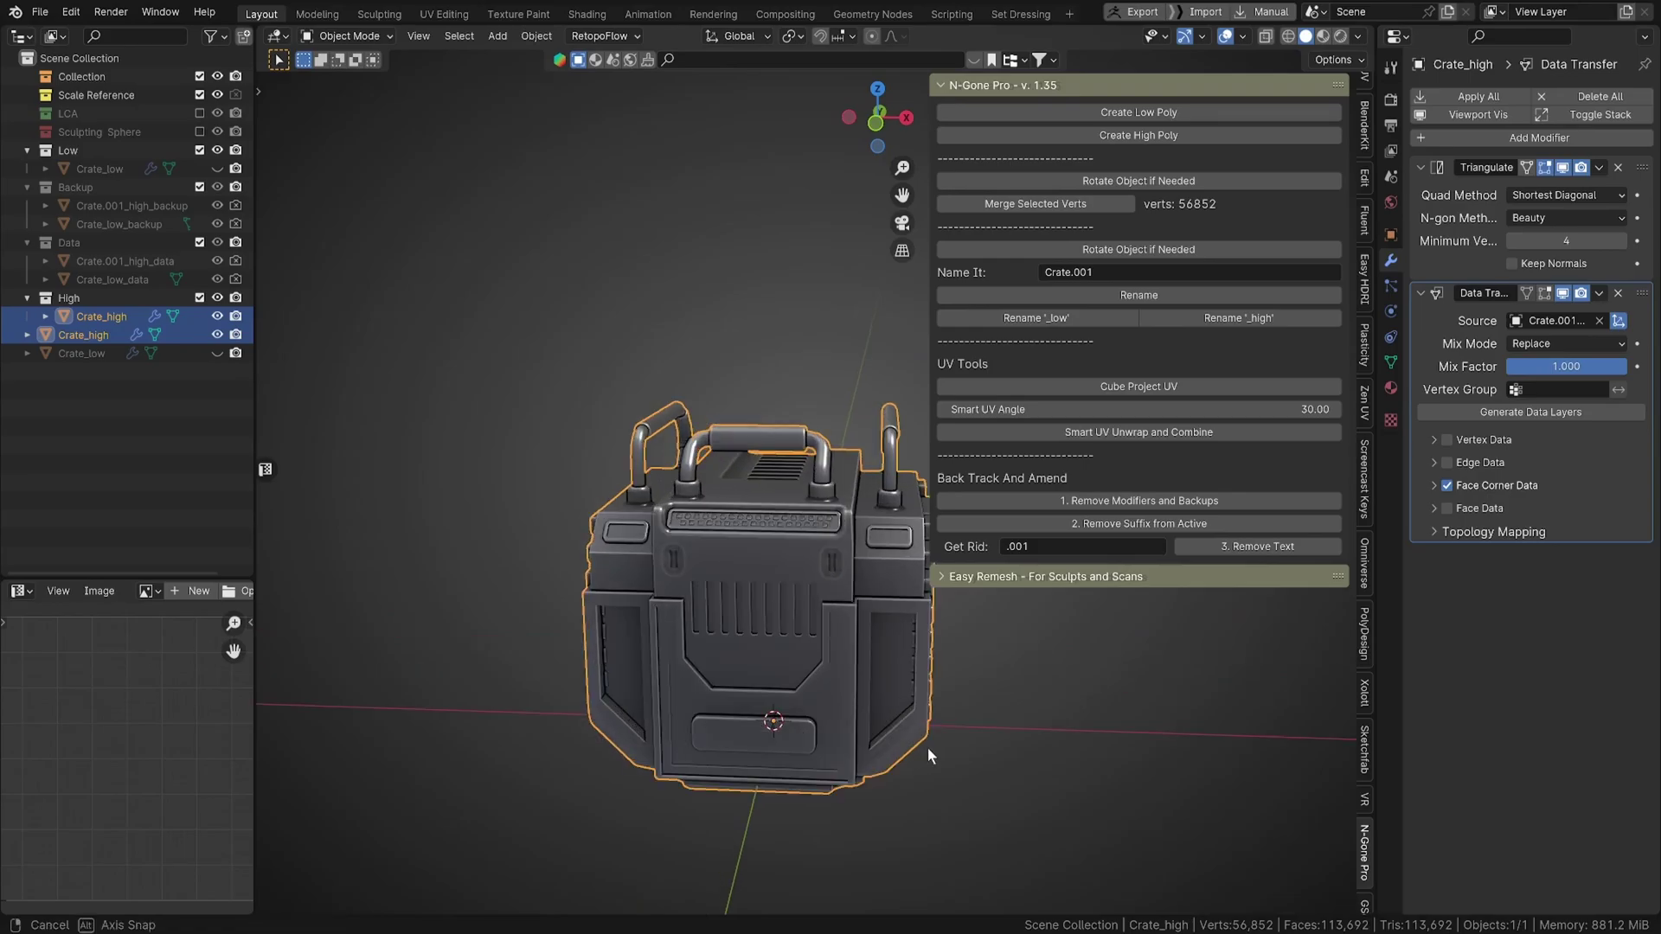
middle_drag(927, 748, 872, 711)
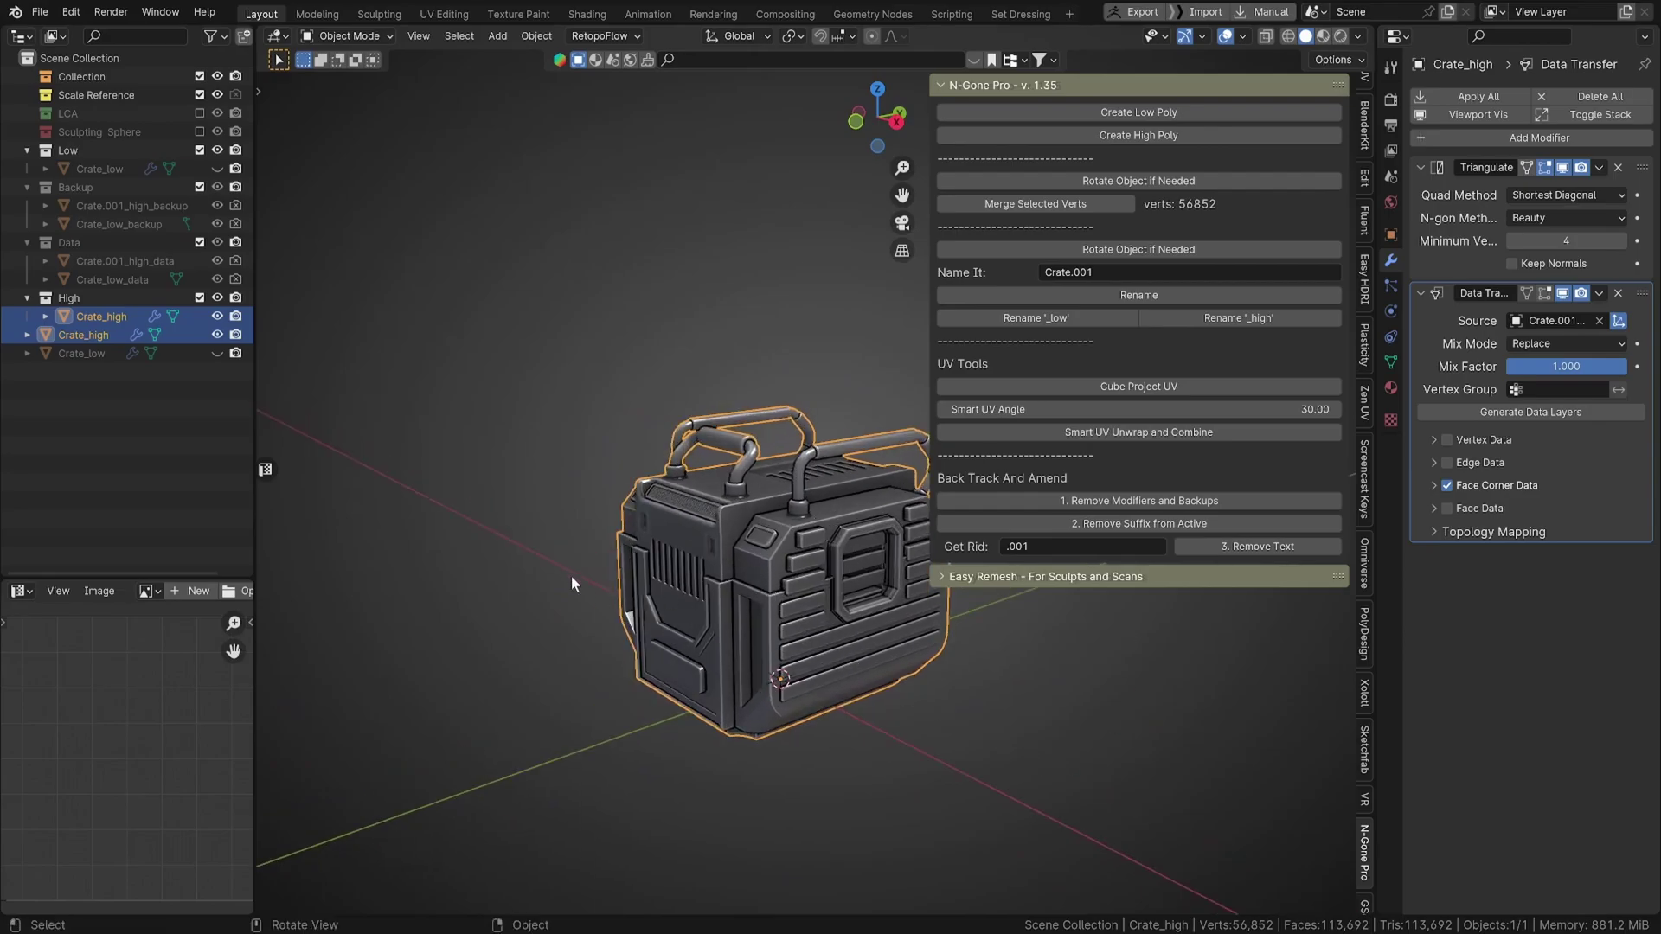
middle_drag(686, 546, 521, 615)
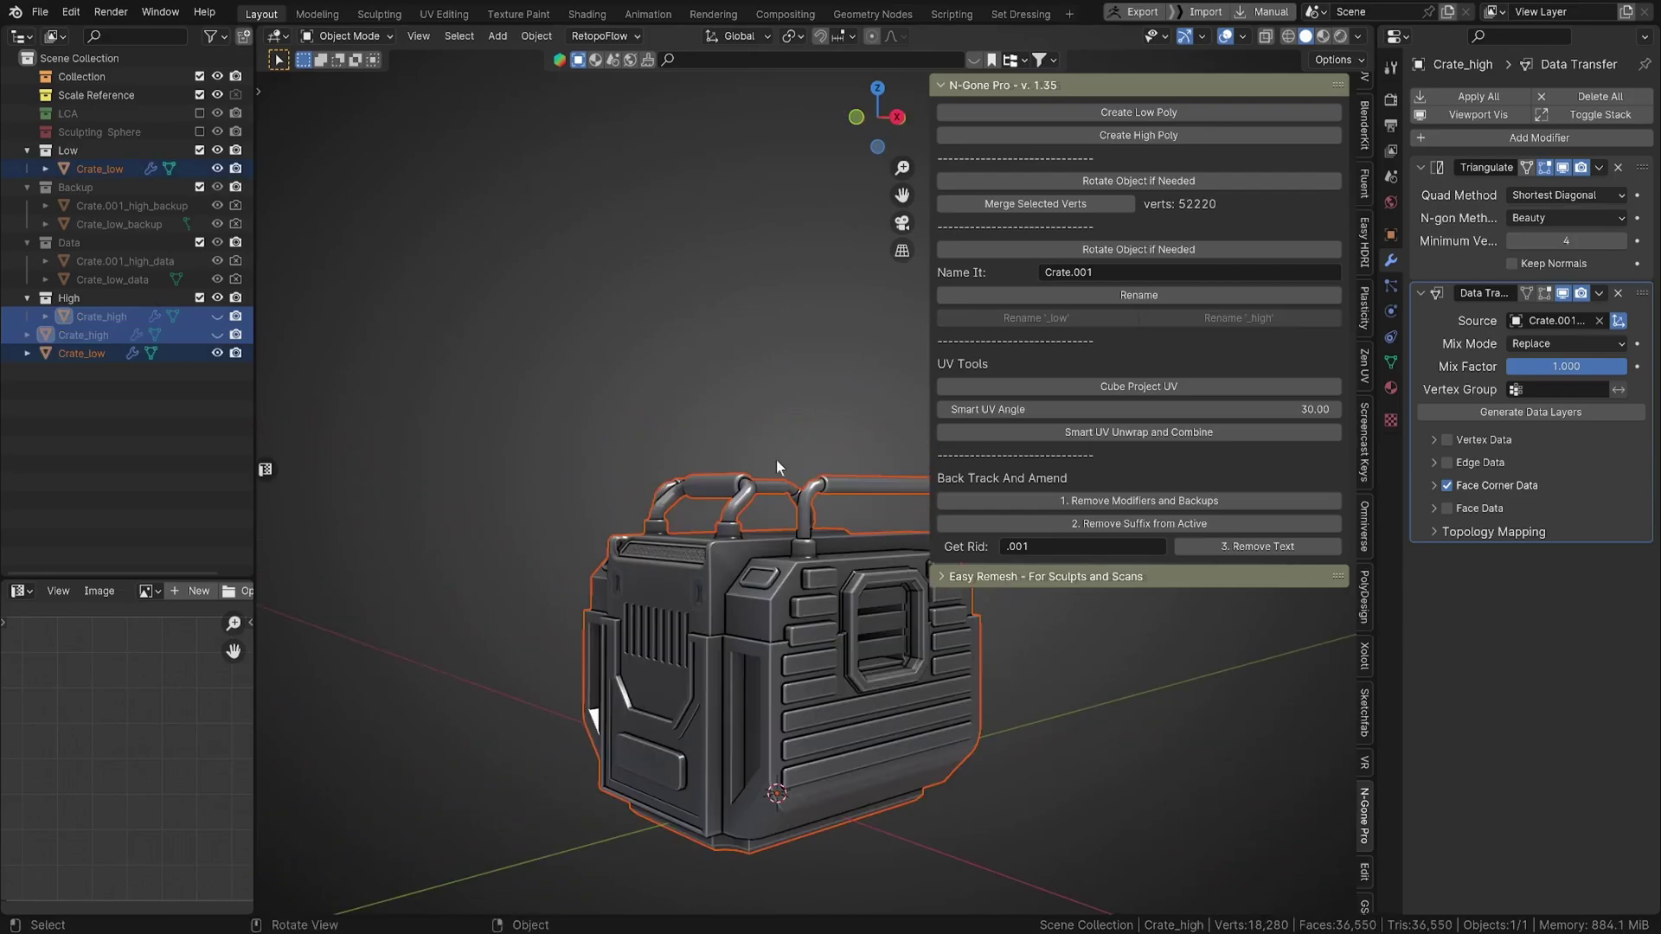
Hide Crate_high, show Crate_low and check its full mesh and UV layout in Edit Mode.
click(710, 647)
middle_drag(710, 647, 815, 617)
key(Tab)
key(alt+a)
key(a)
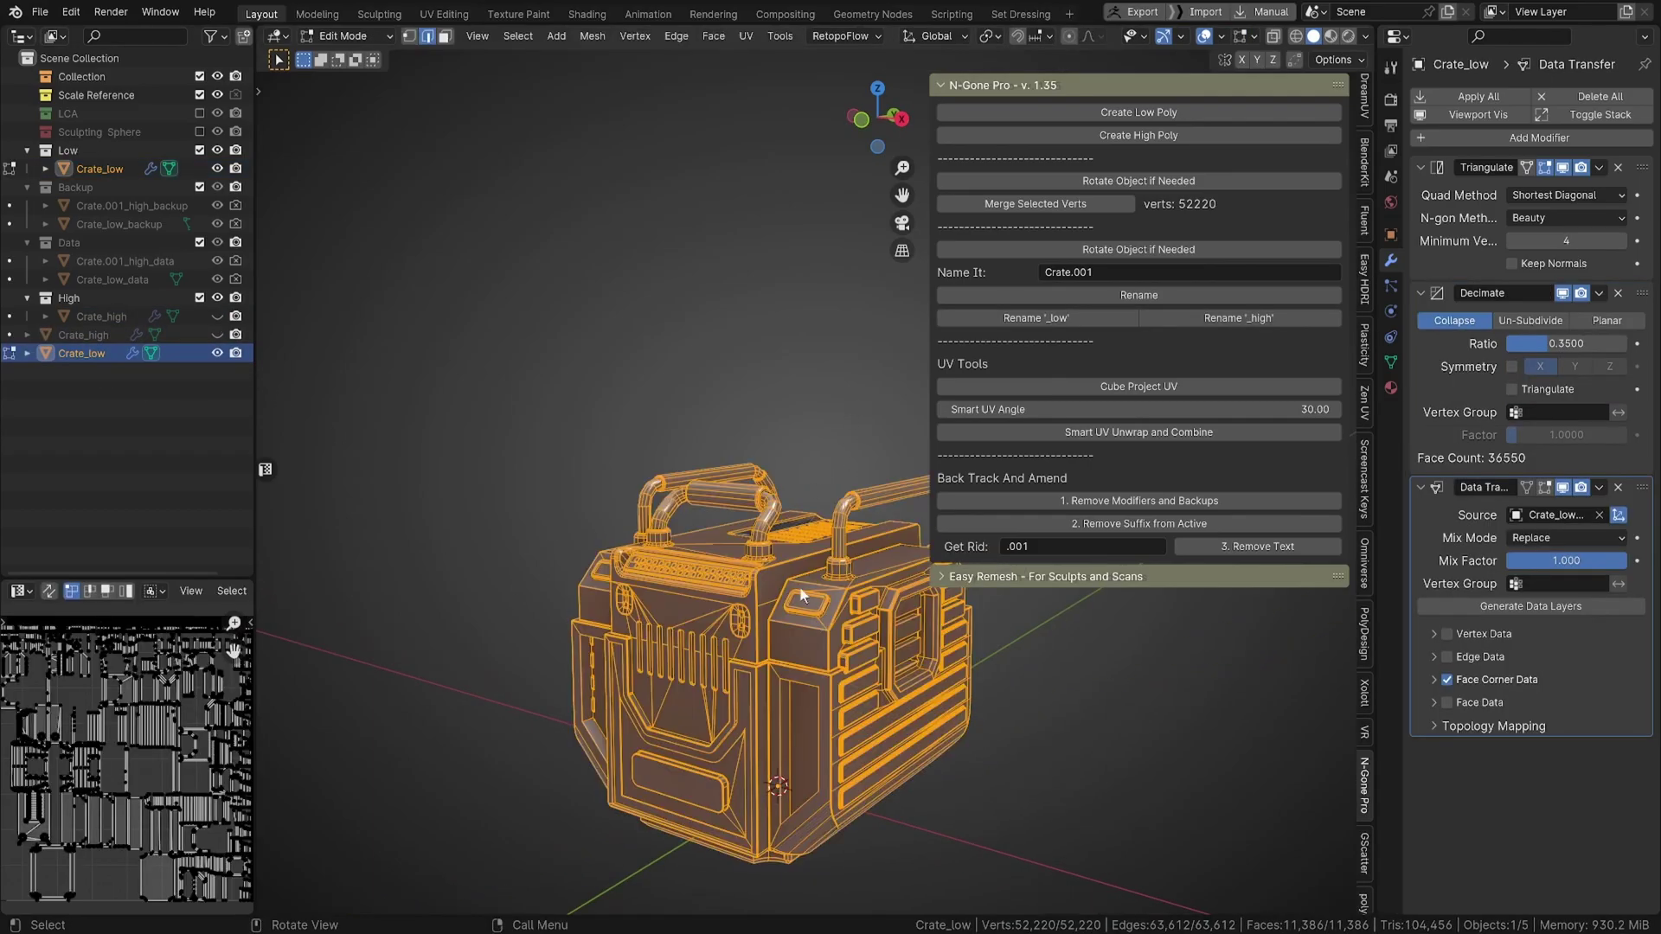
key(Tab)
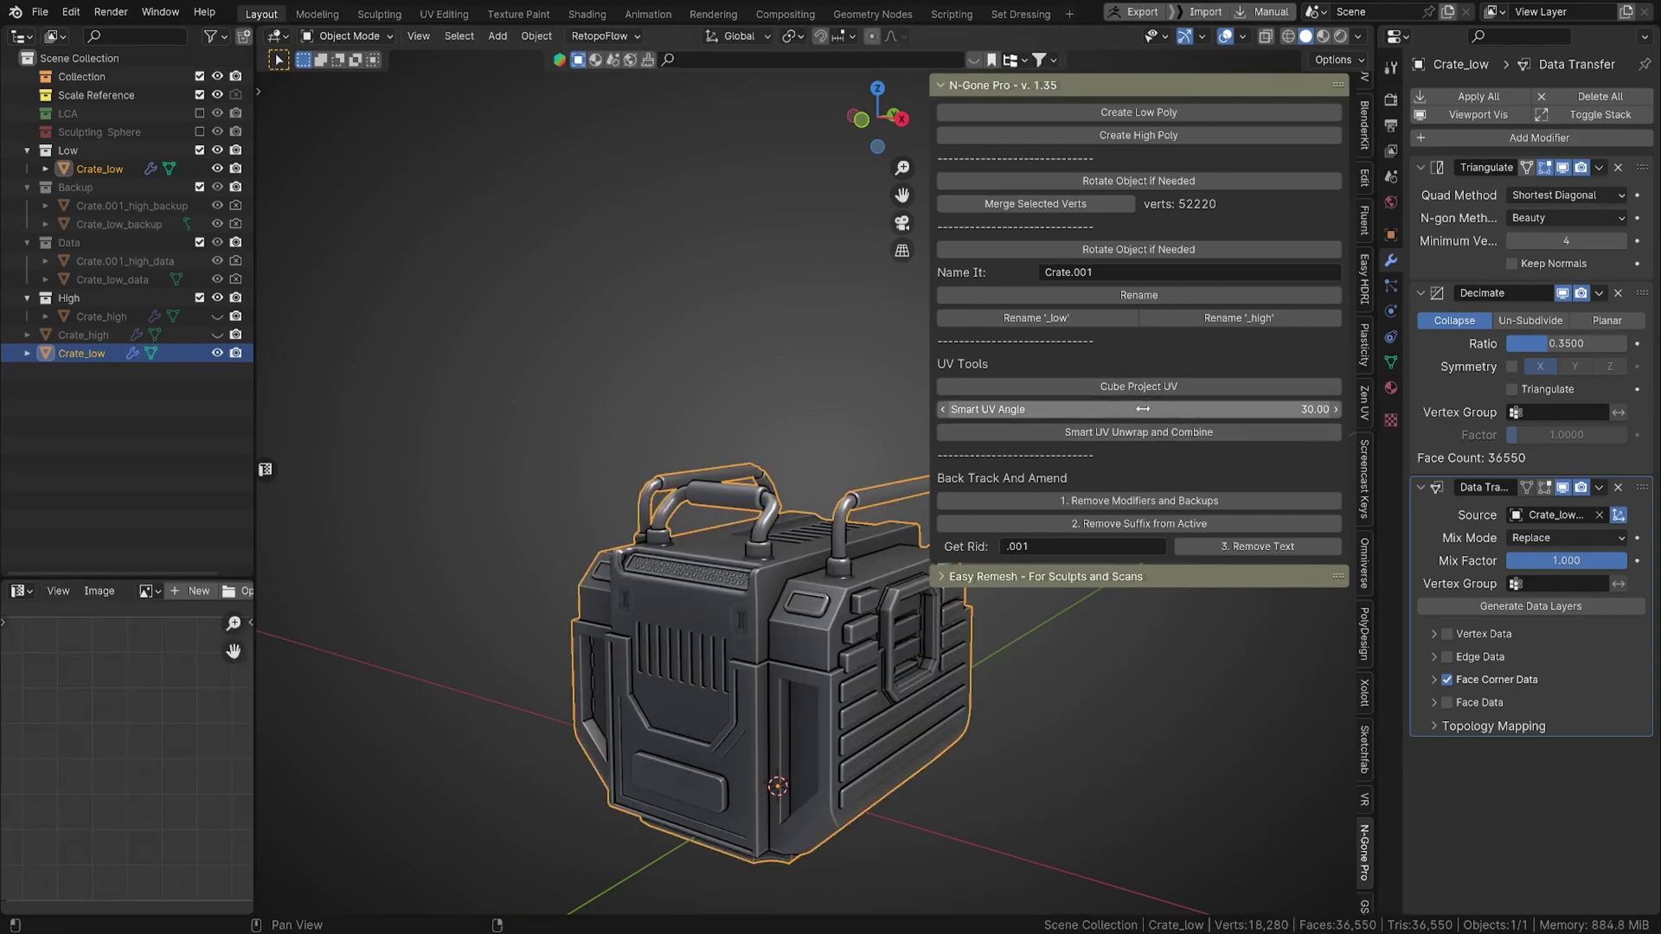
Smart UV unwrap the low-poly crate at an angle of 30 and display its whole UV layout with all UVs selected.
click(1144, 437)
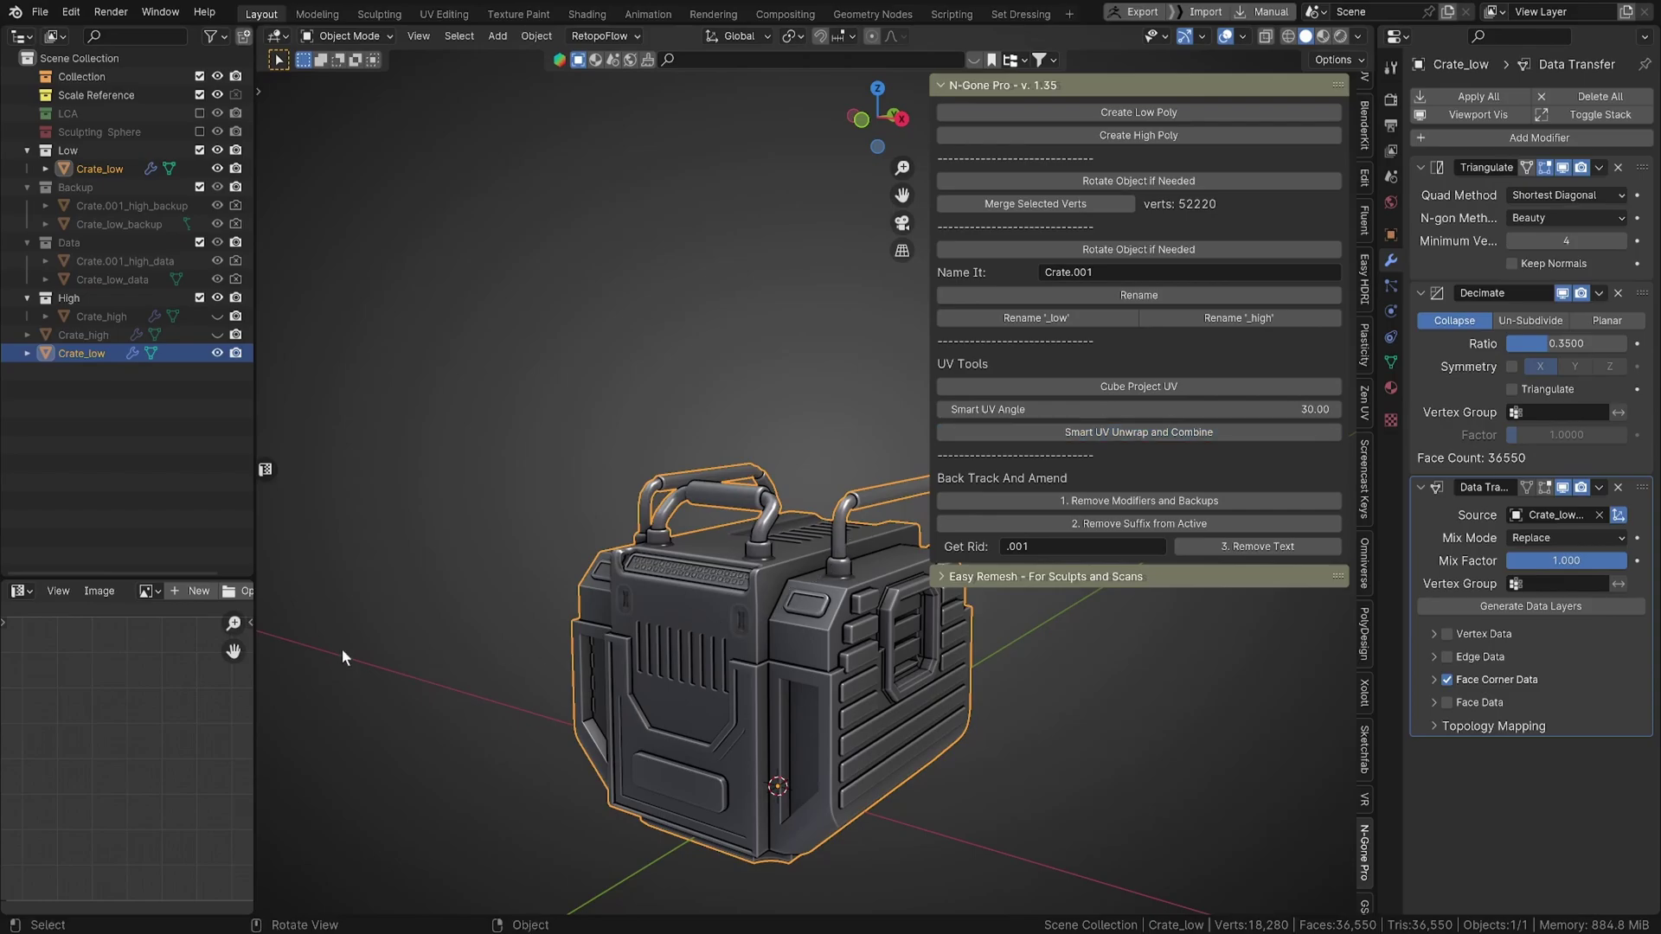
key(Tab)
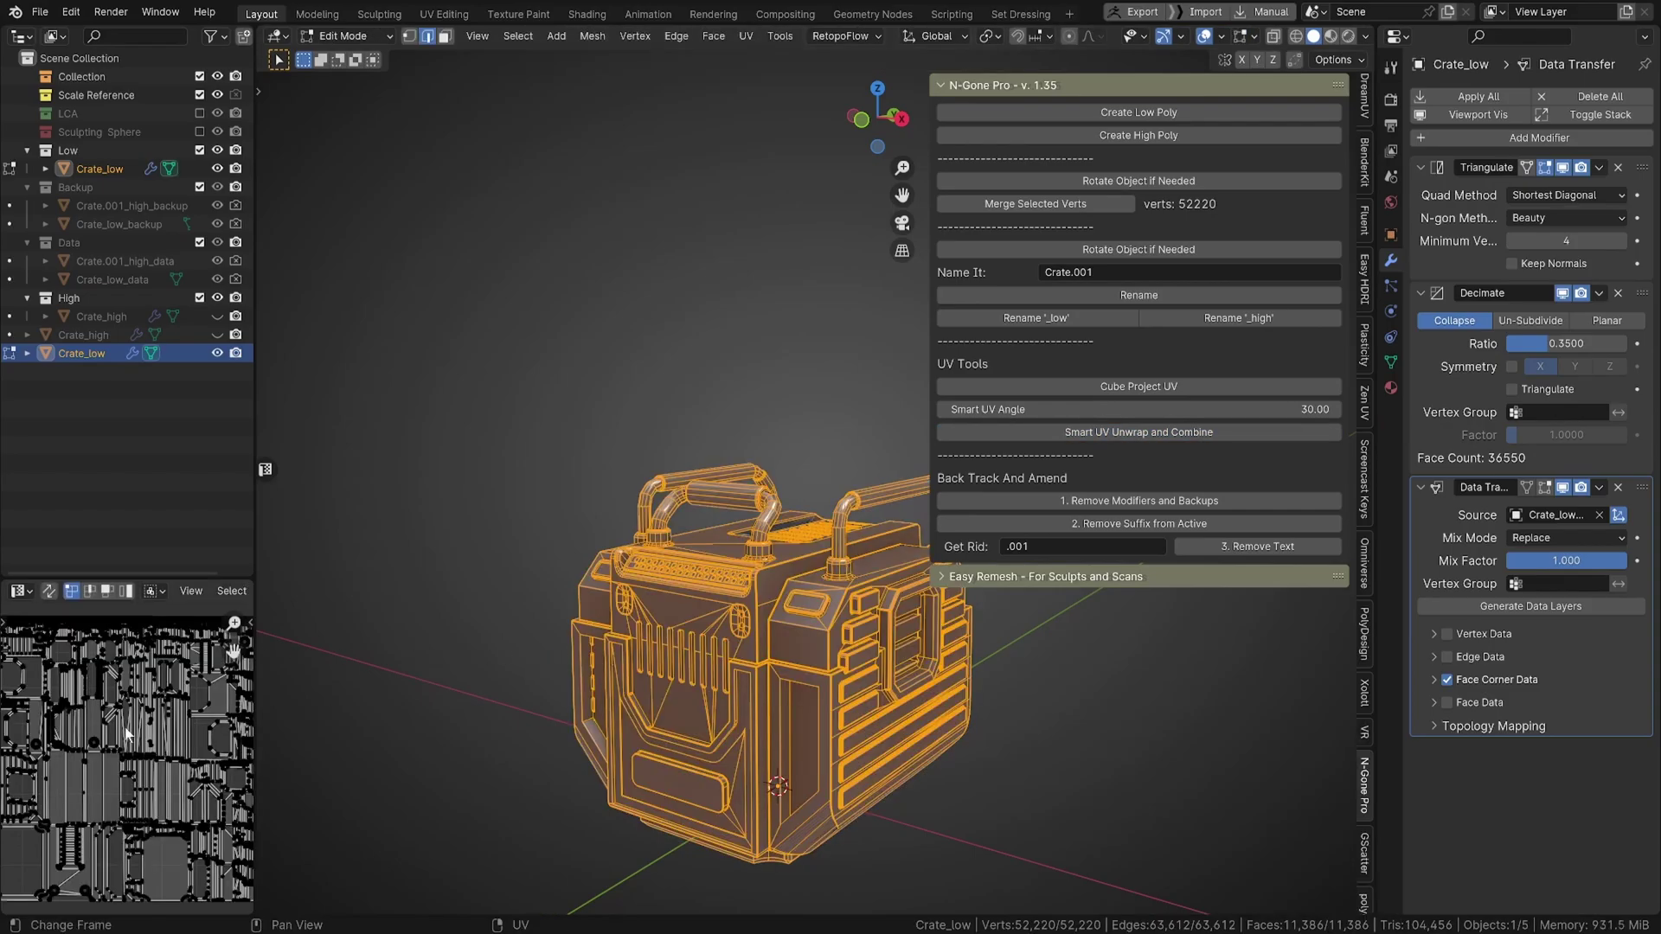
scroll(108, 705, down, 2)
key(a)
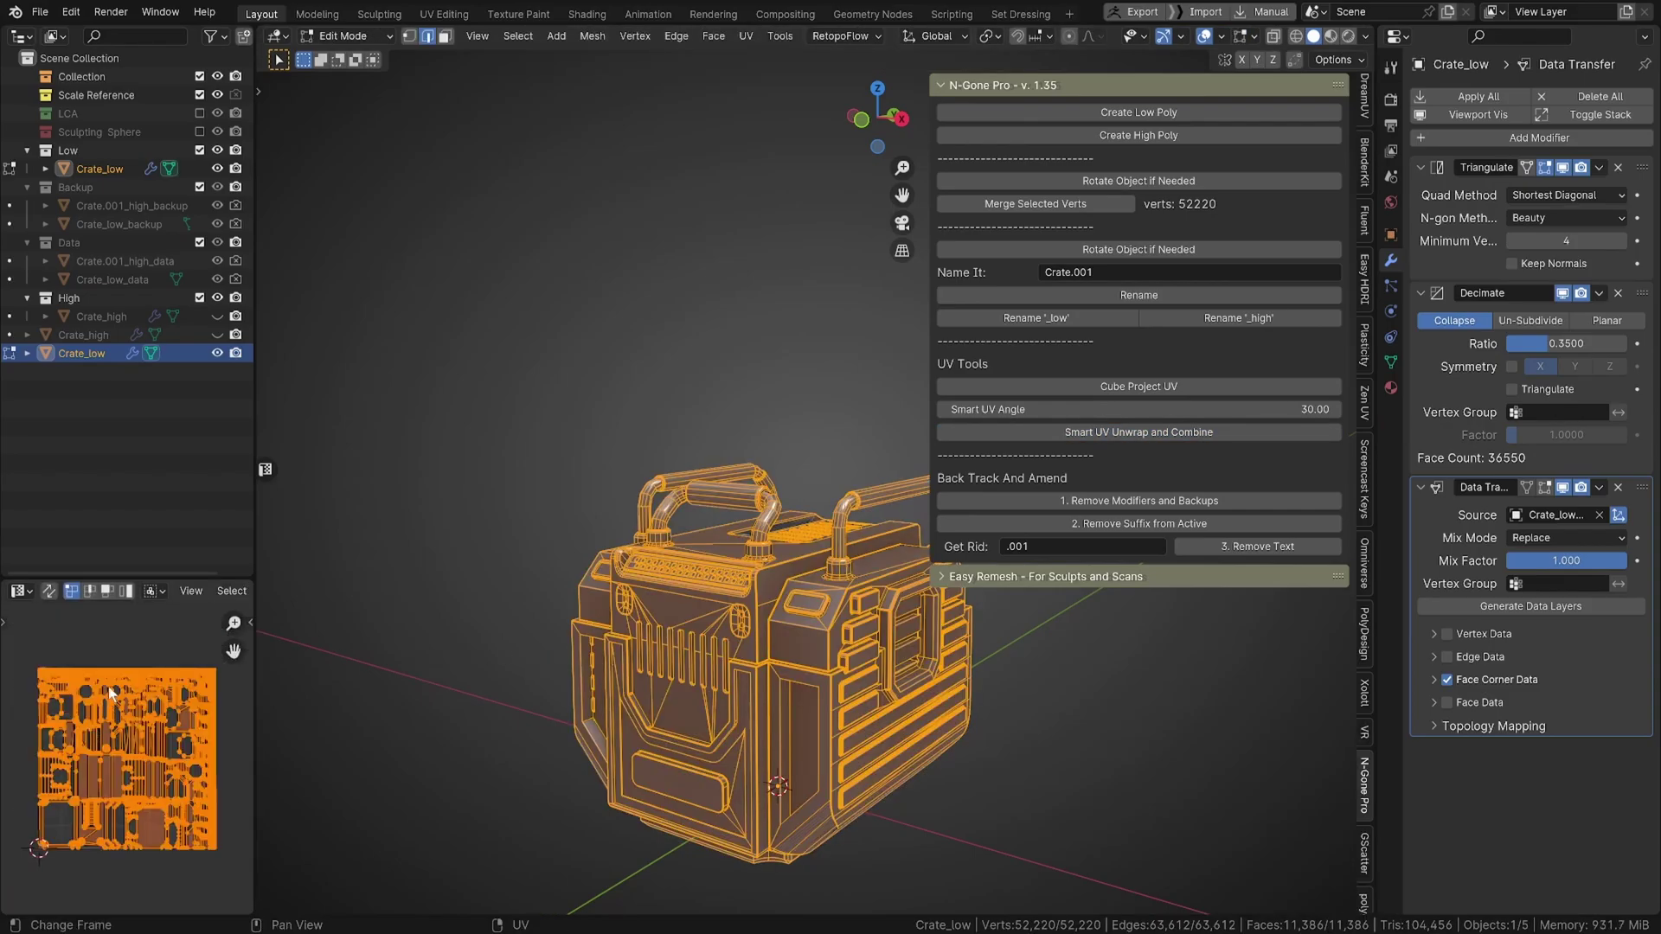
Try to pack the low-poly crate's UV islands into a single tile with UVPackmaster.
key(n)
click(246, 853)
scroll(109, 779, down, 8)
scroll(98, 777, down, 2)
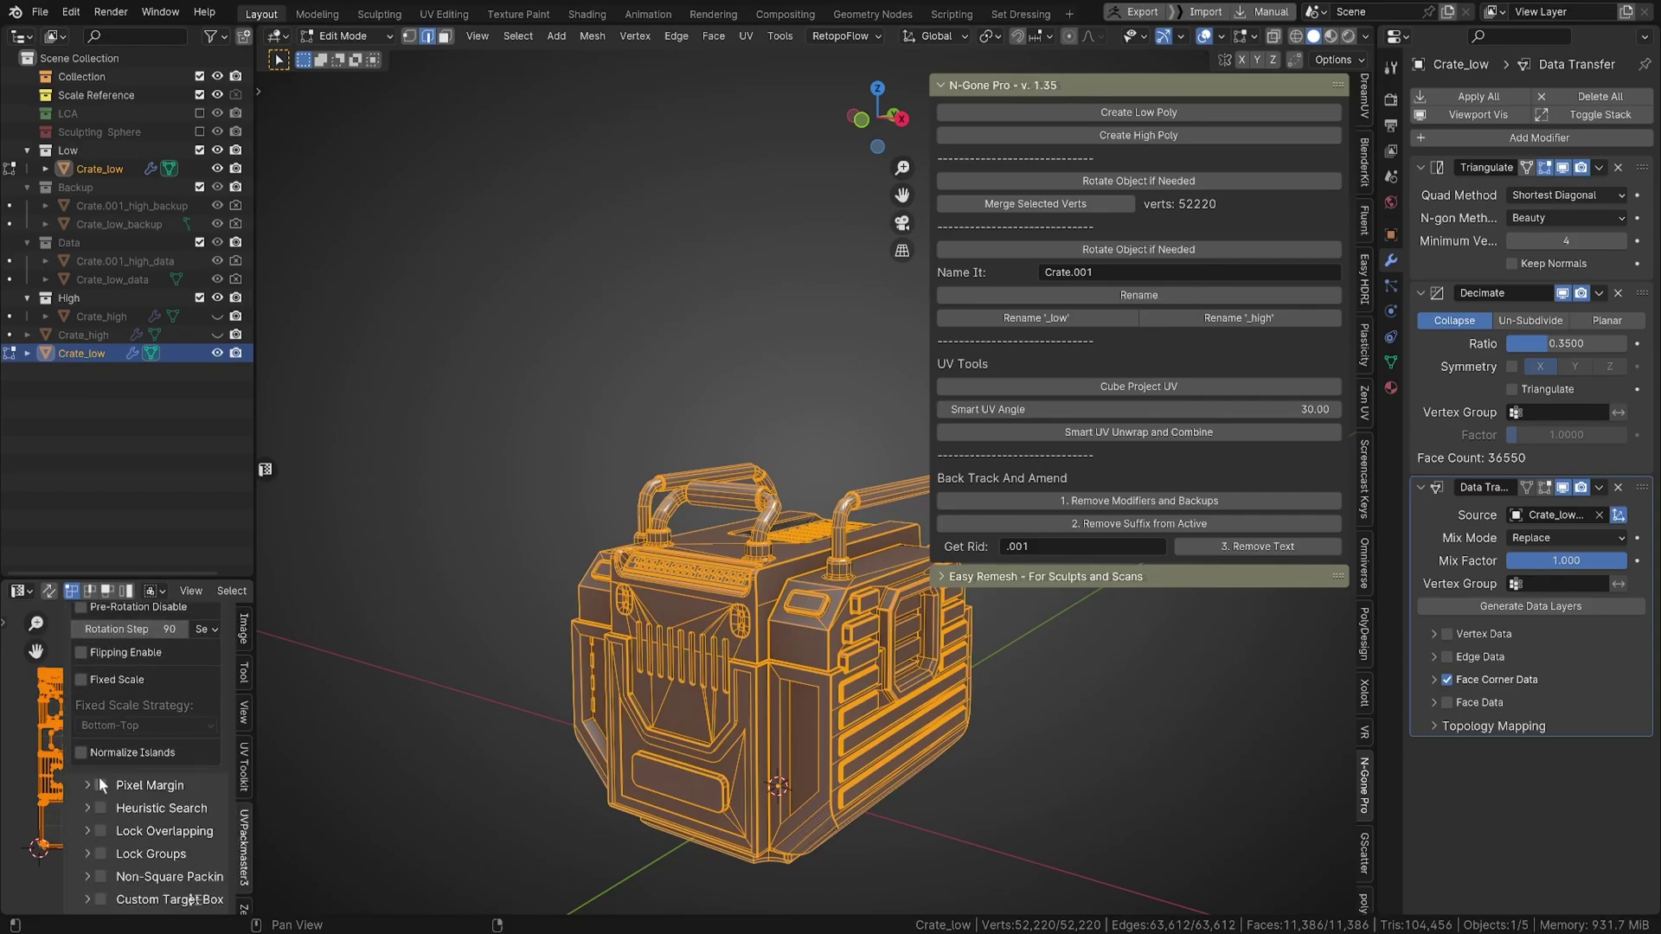
scroll(99, 800, up, 10)
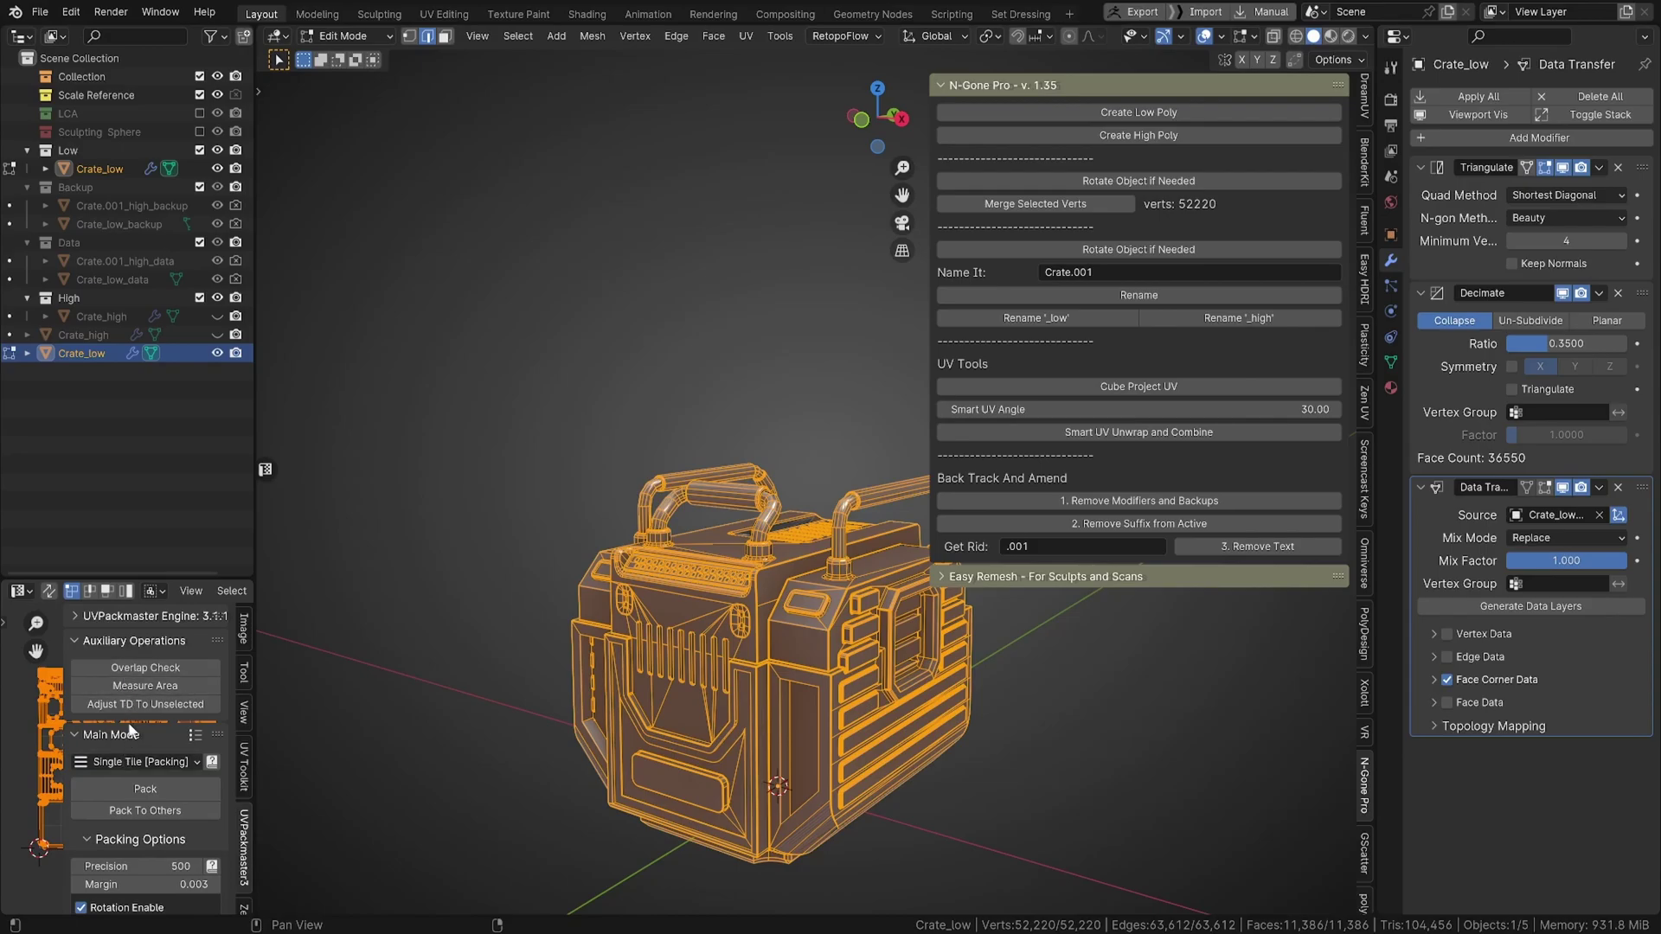
scroll(137, 749, down, 2)
click(144, 761)
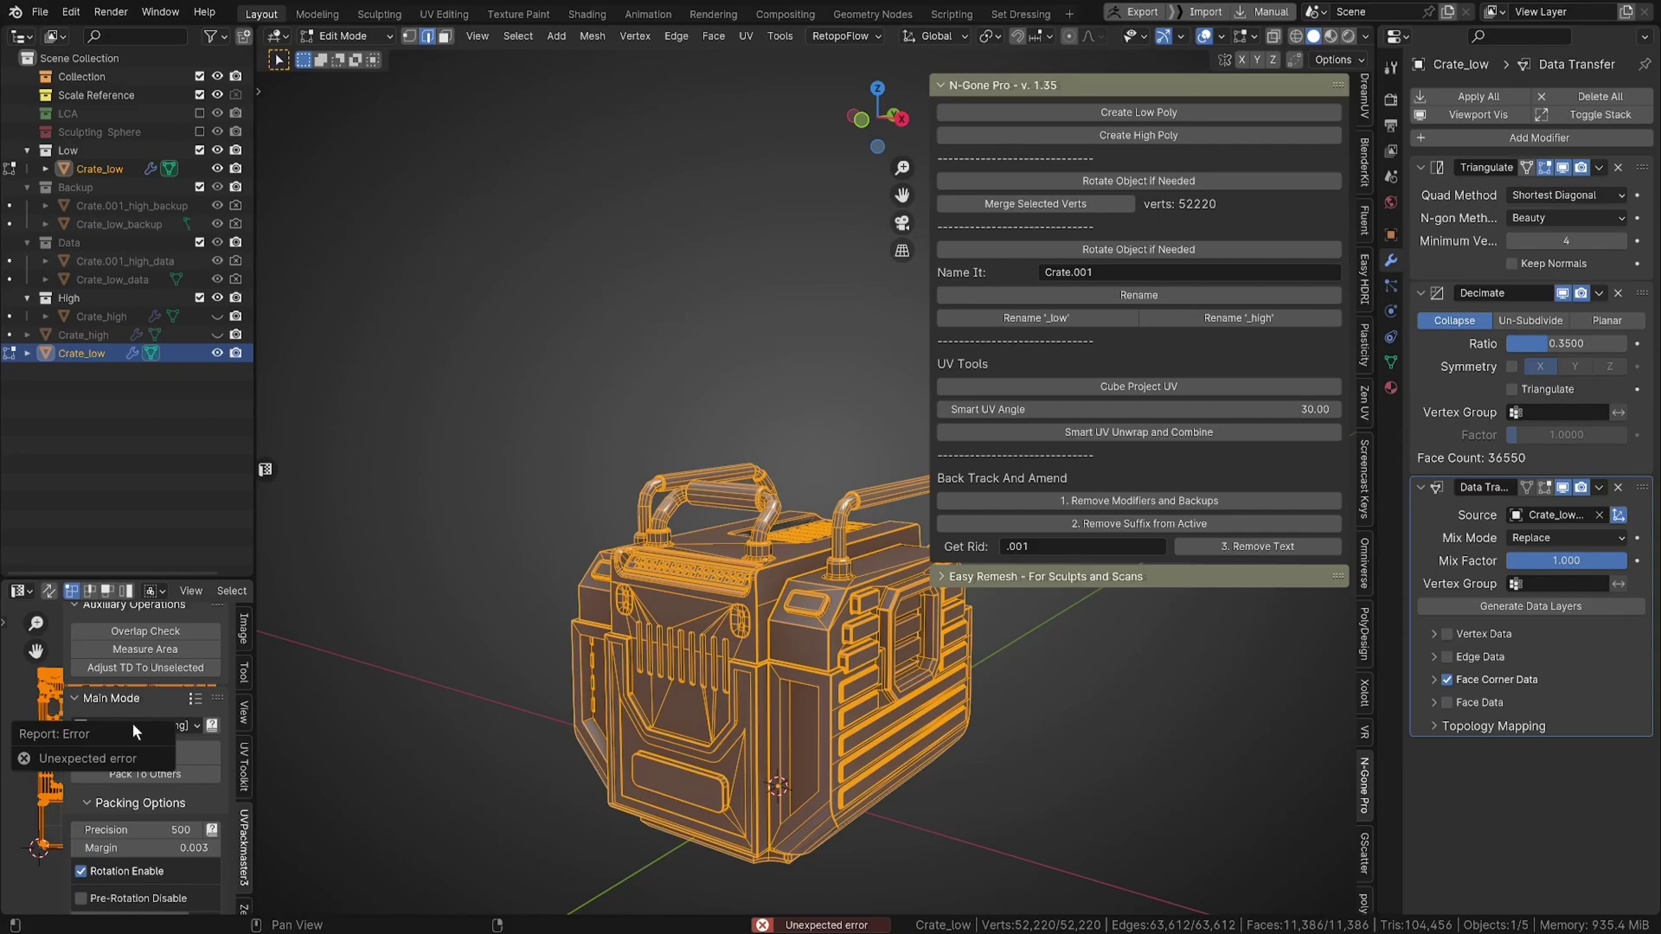
key(n)
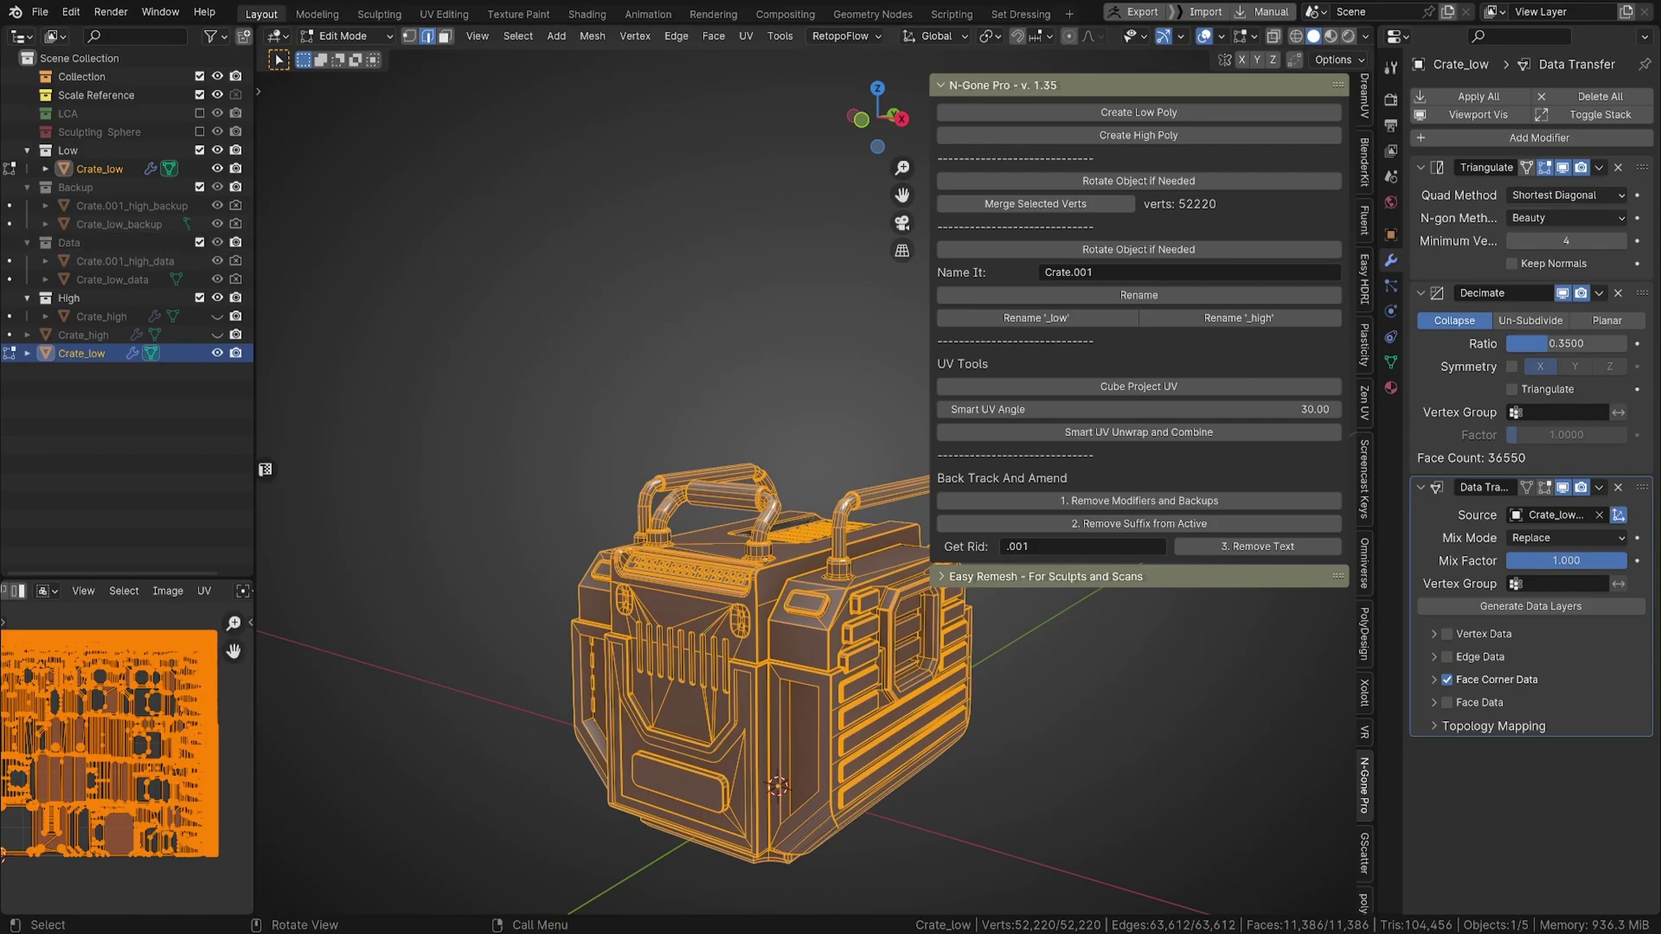
Return the low-poly crate to Object Mode and make Crate_high visible alongside it.
scroll(723, 522, down, 4)
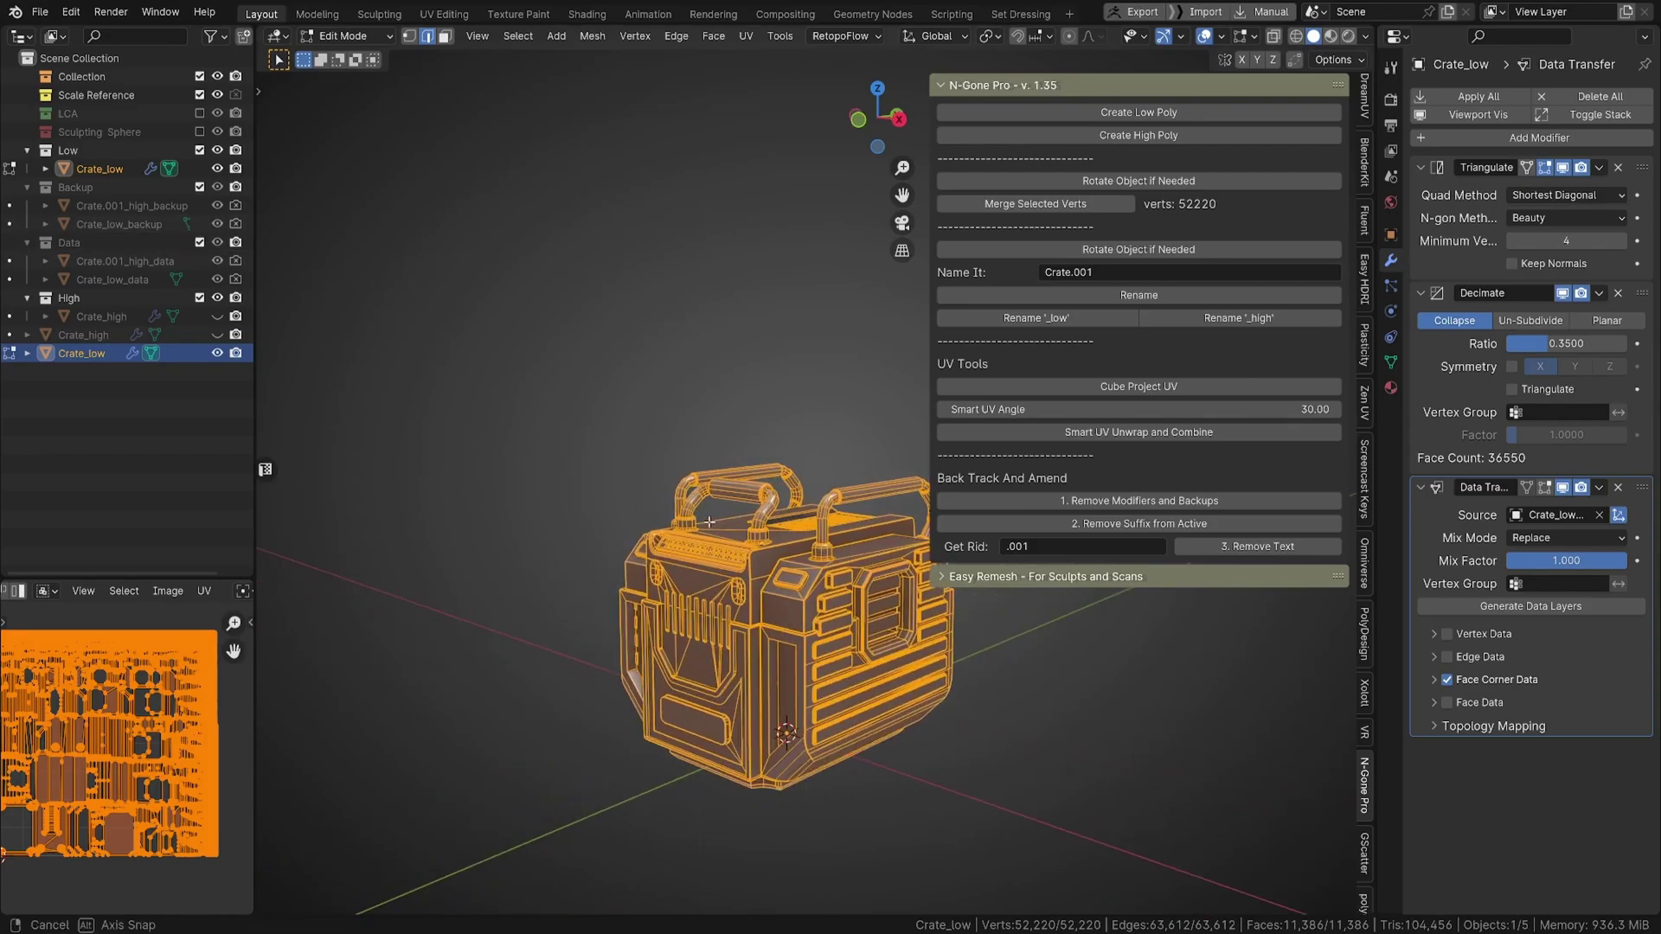
key(Tab)
middle_drag(571, 415, 594, 391)
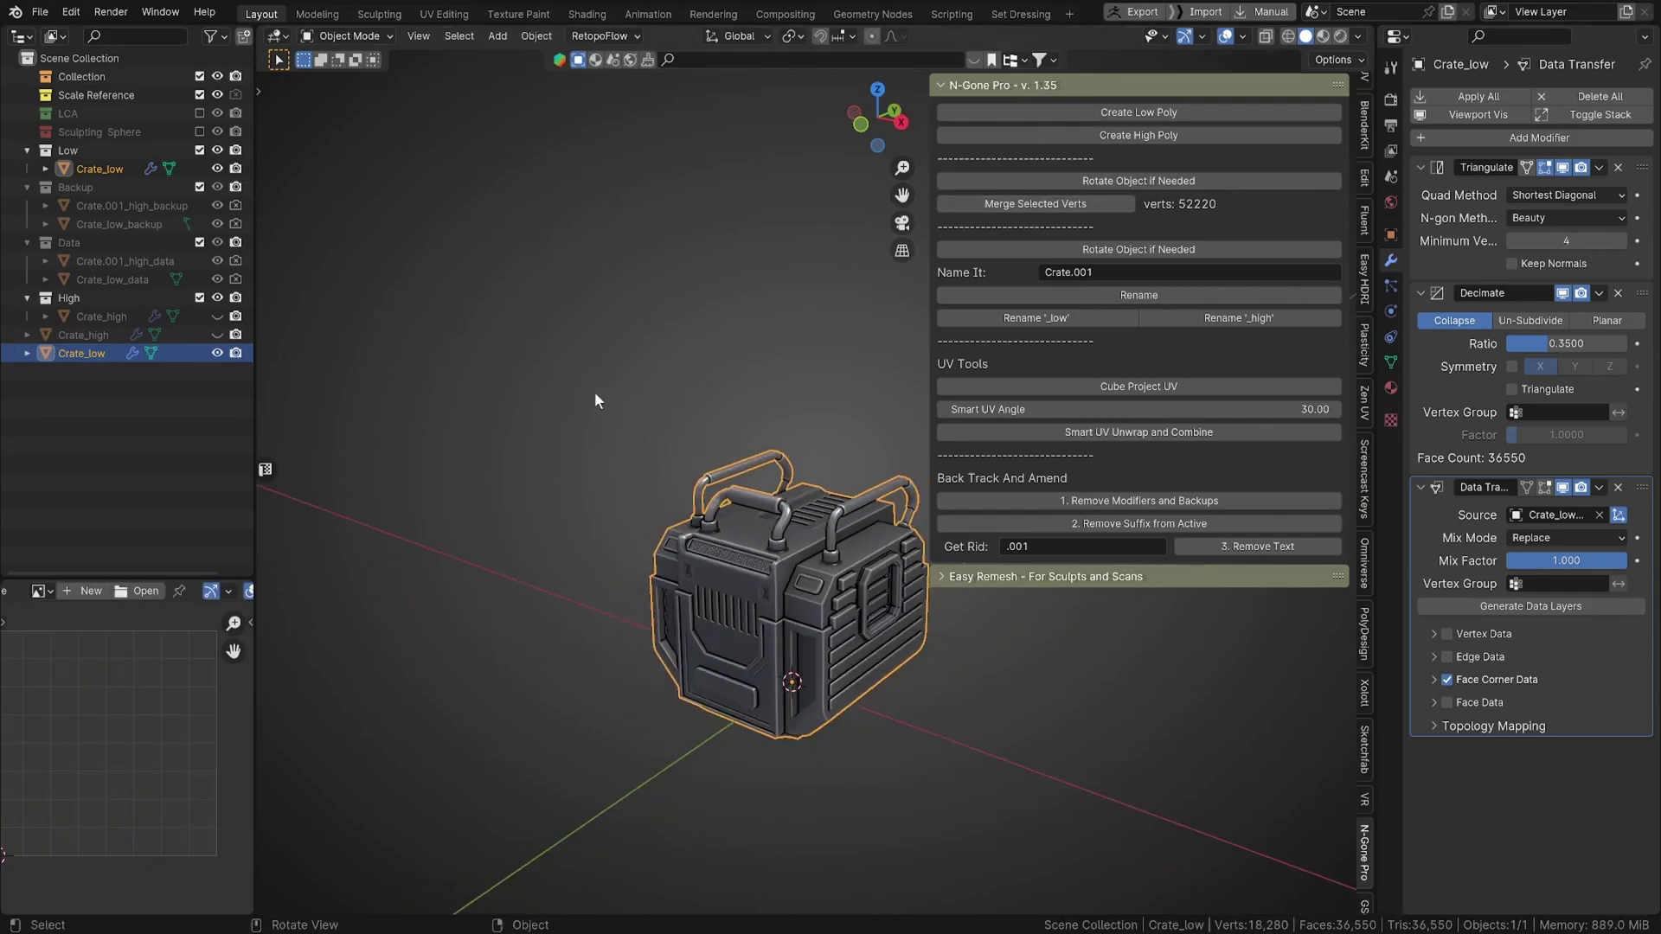
click(218, 335)
drag(589, 417, 937, 796)
key(q)
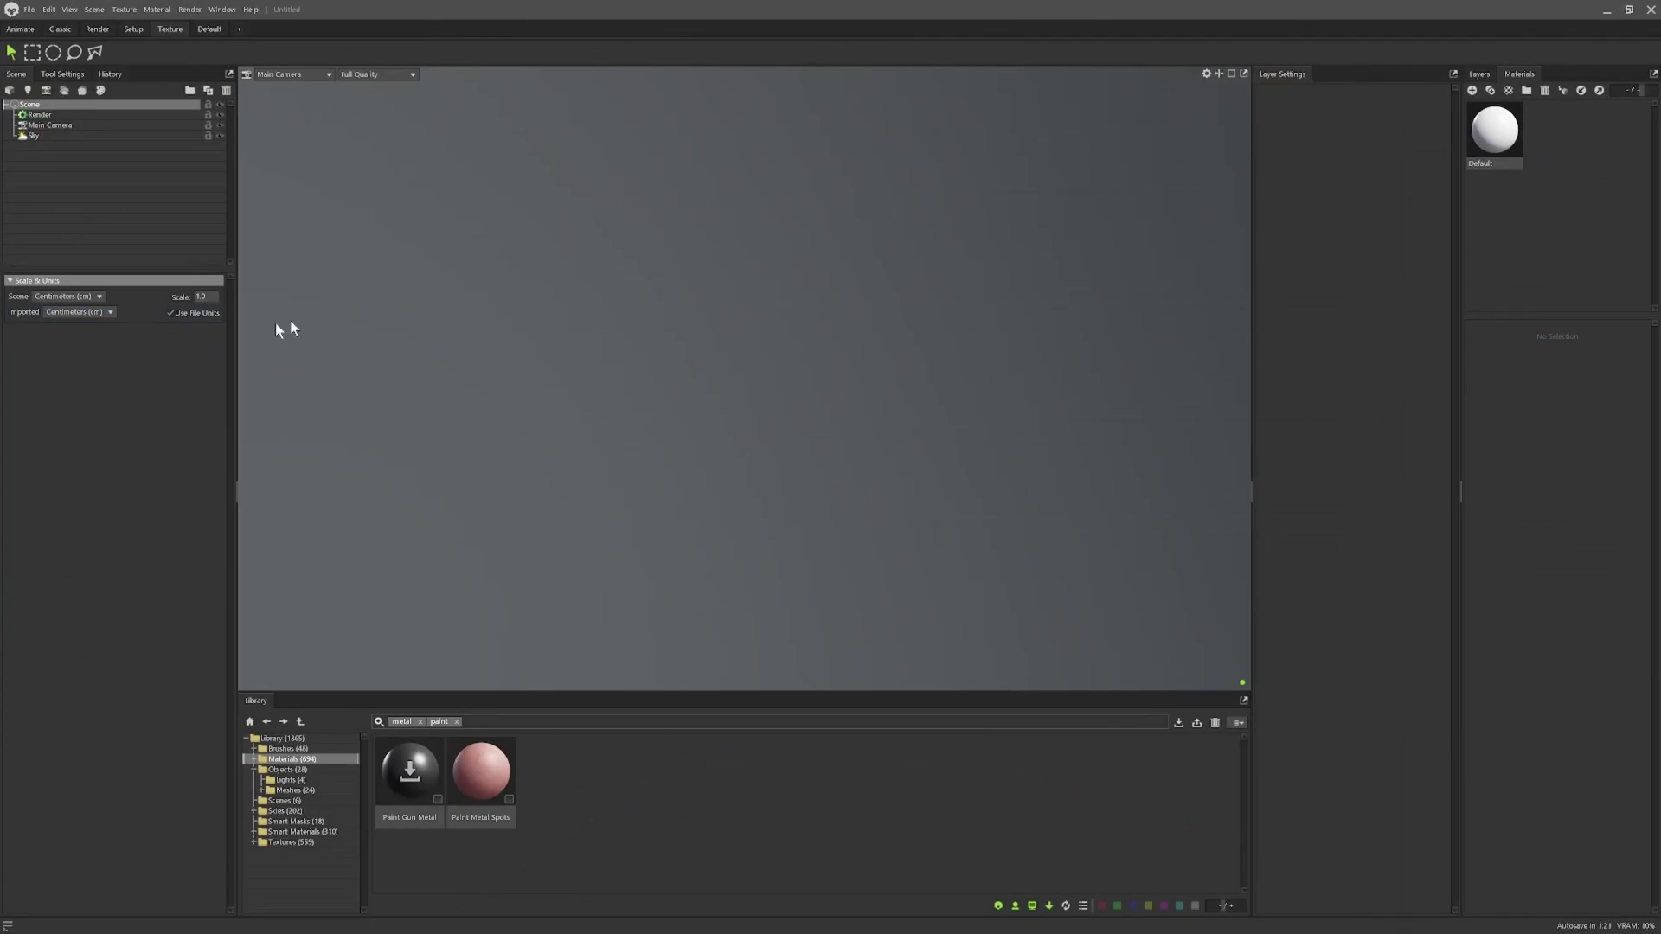
In Marmoset Toolbag, create a bake project and load the exported crate model through its quick loader.
click(82, 91)
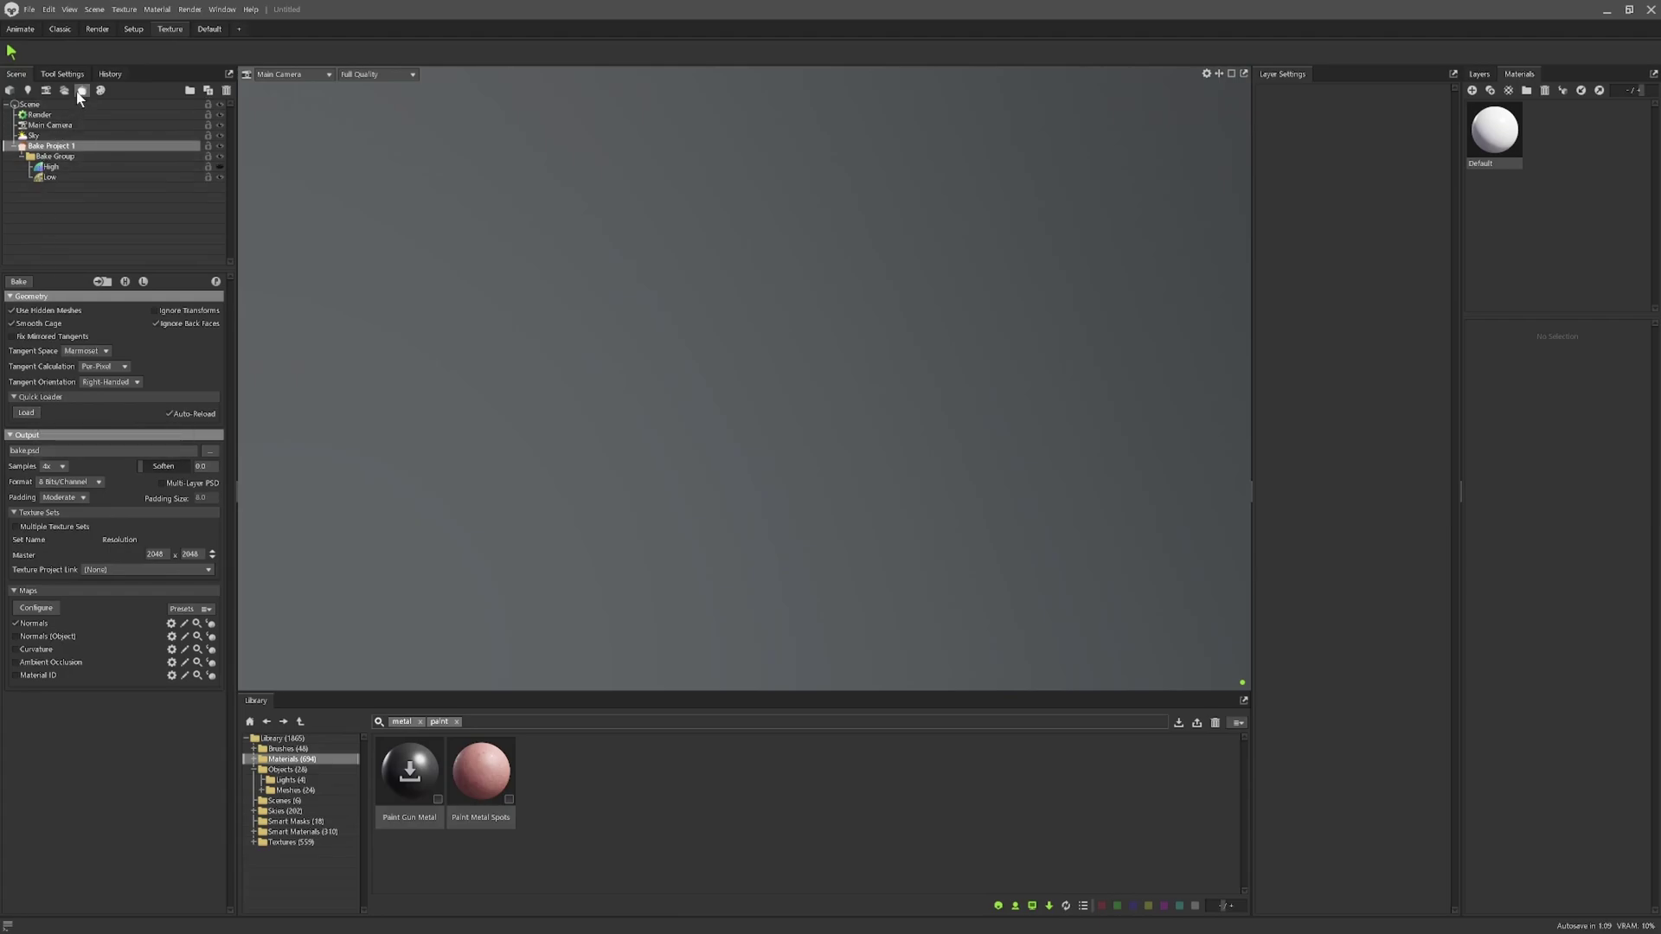
click(26, 413)
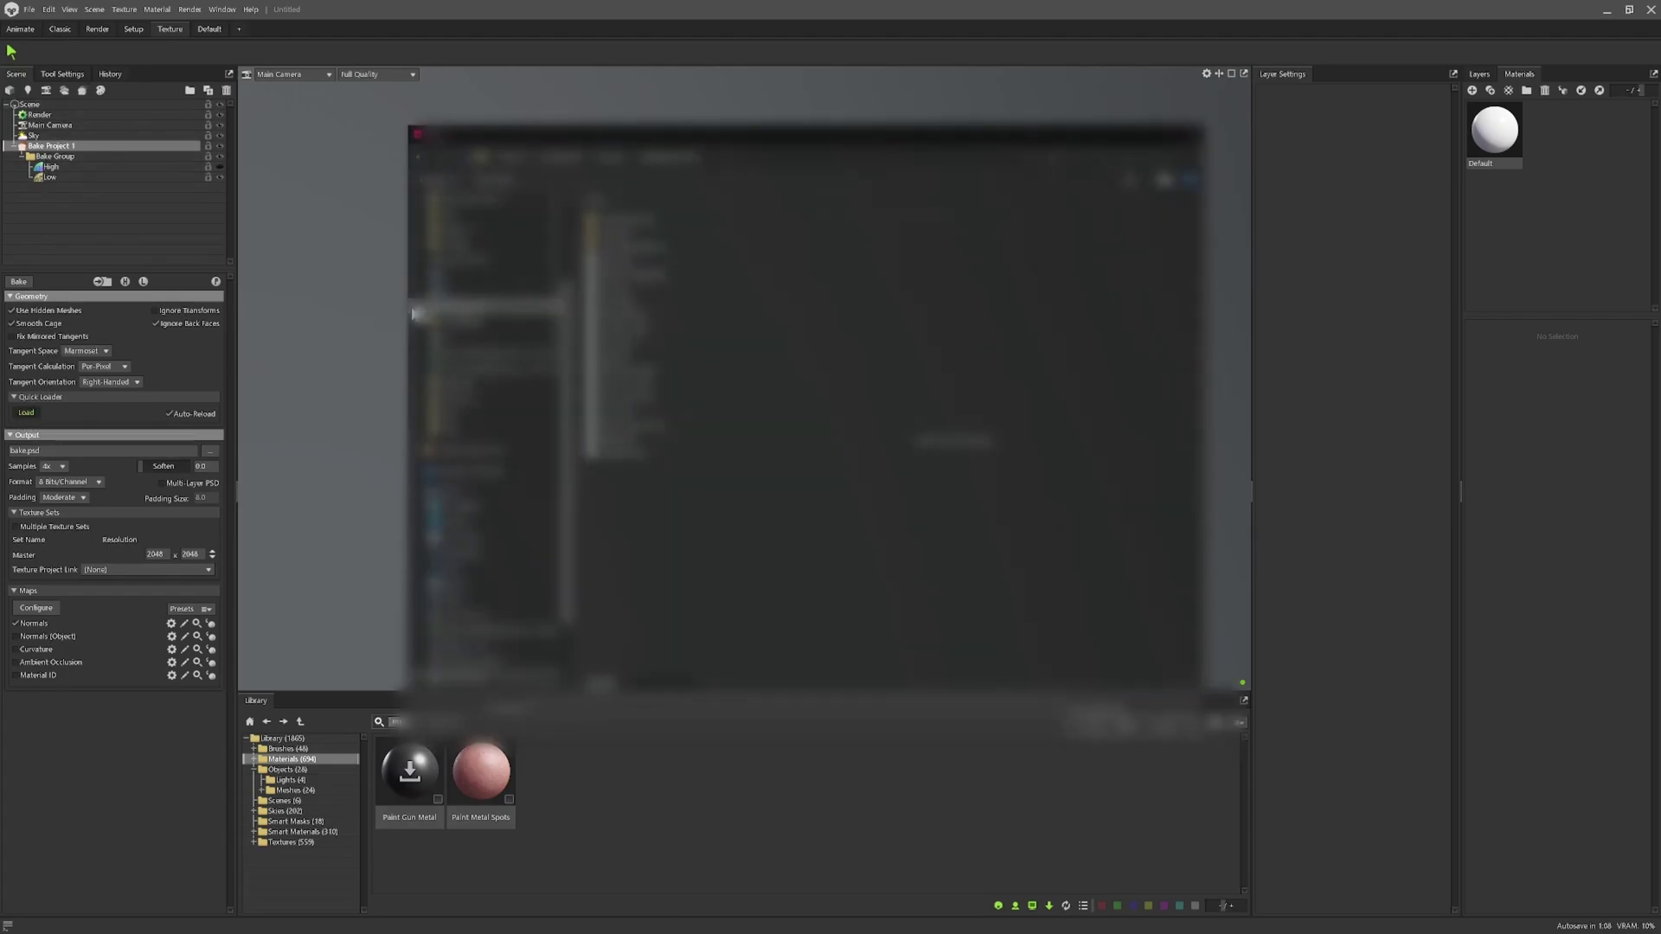
click(626, 278)
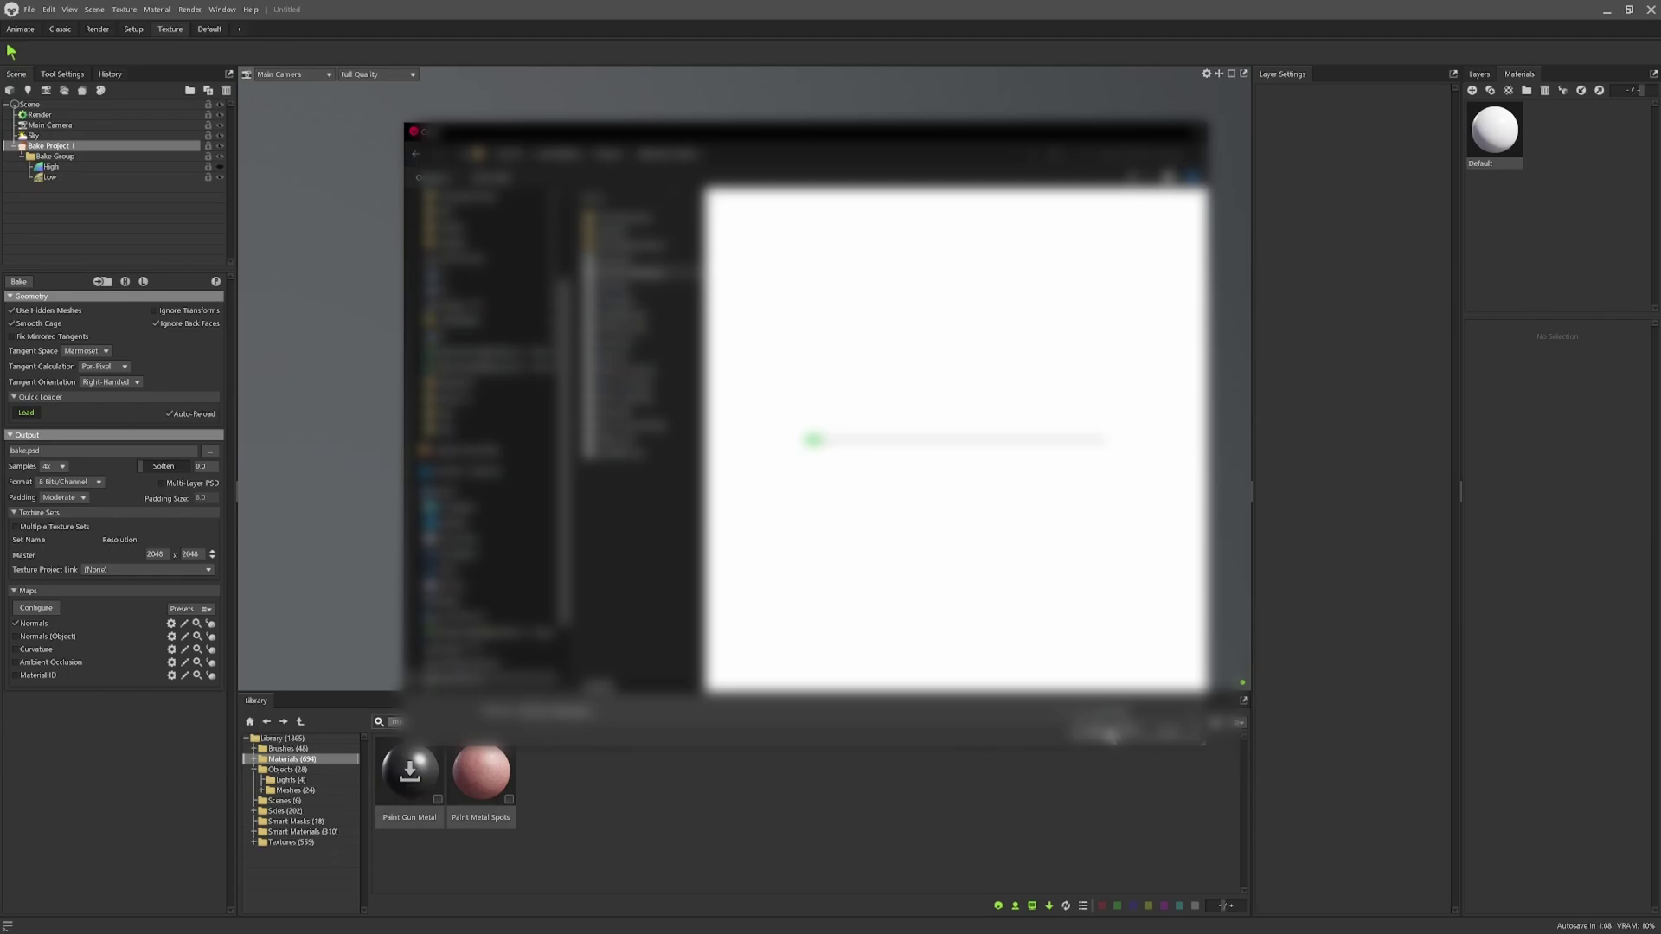
click(1105, 732)
scroll(908, 430, down, 4)
drag(937, 433, 877, 476)
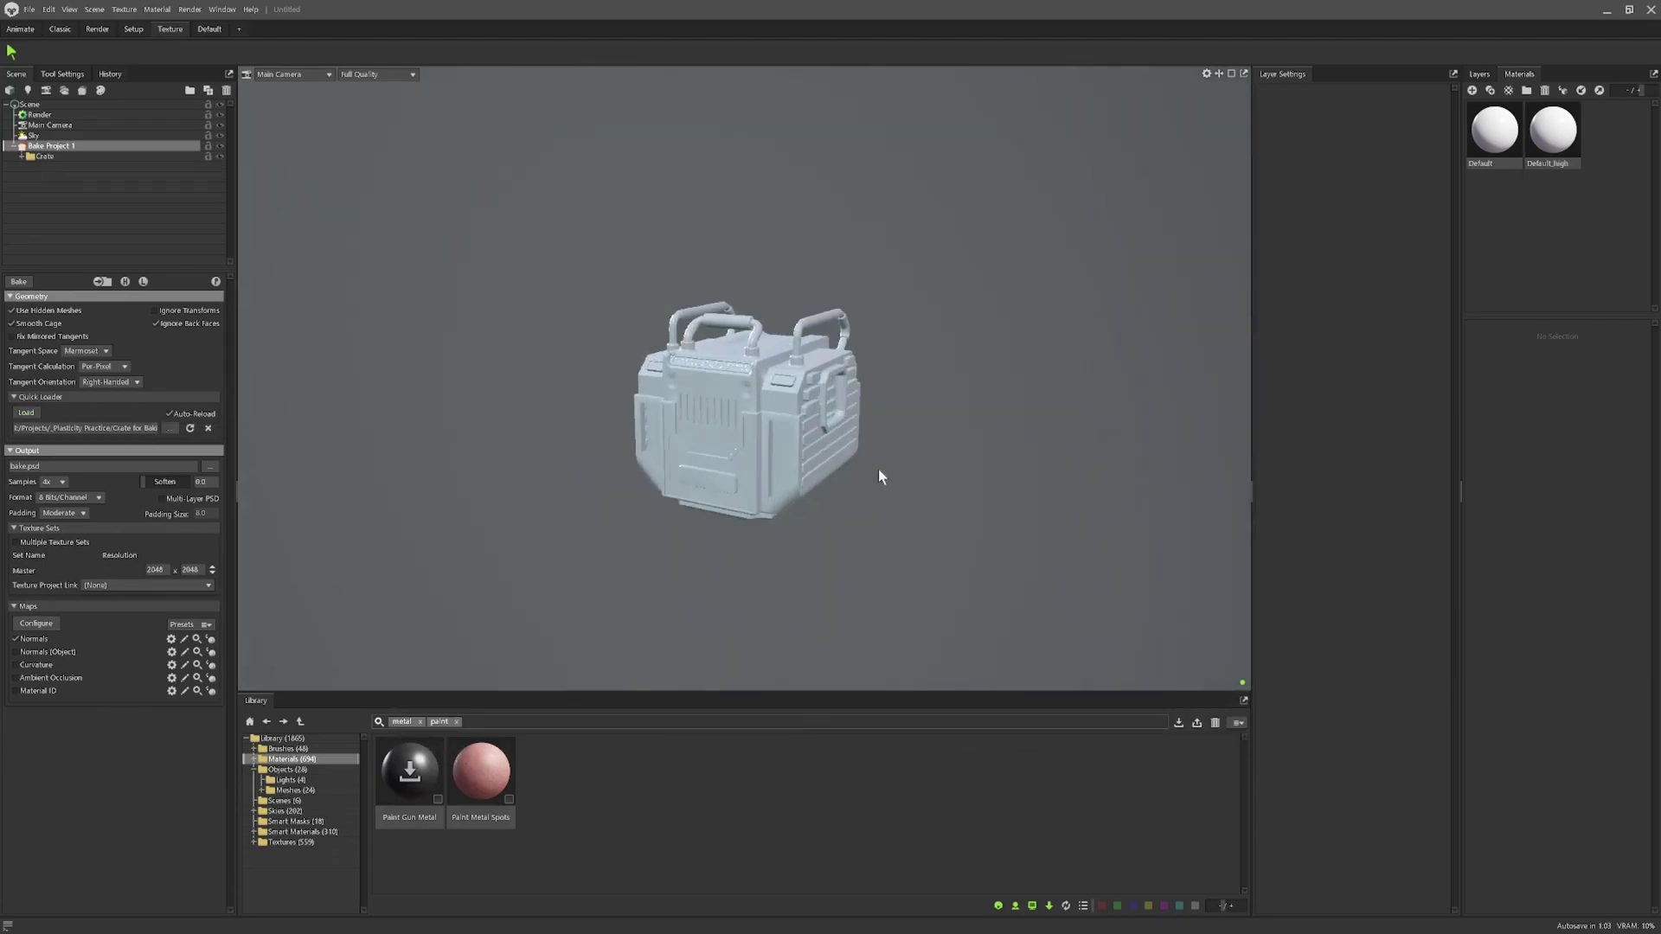
Set the bake output to bake.psd in the Plasticity Practice folder, and bake and preview the crate's normals and ambient occlusion maps.
click(215, 281)
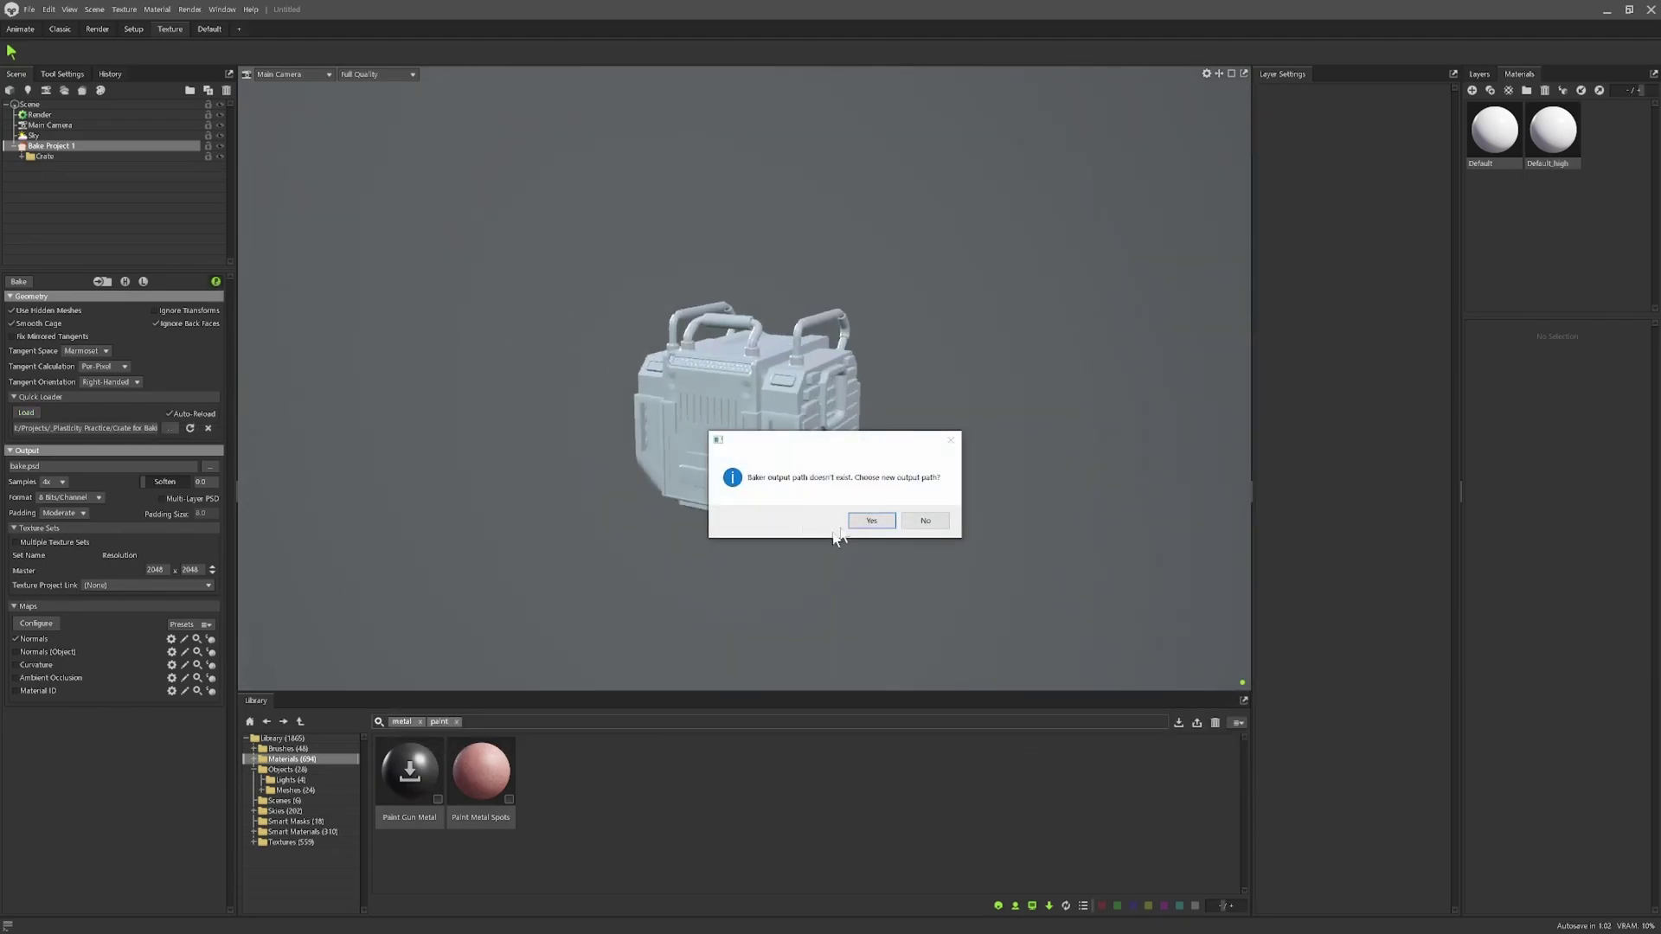
click(871, 520)
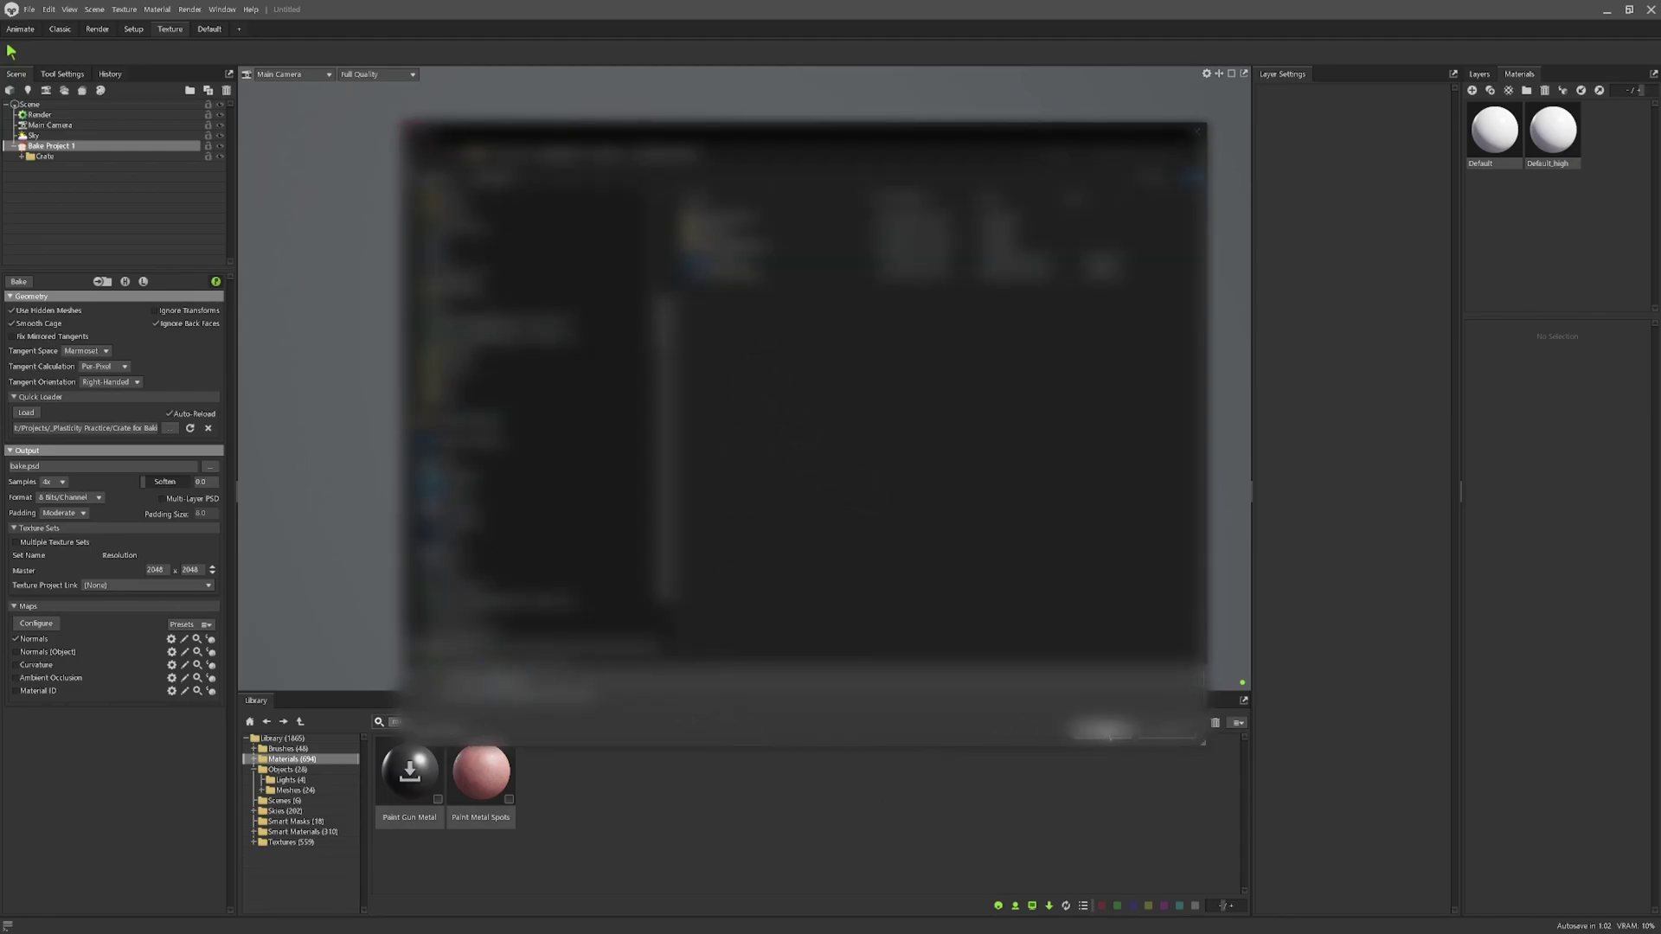
click(1103, 731)
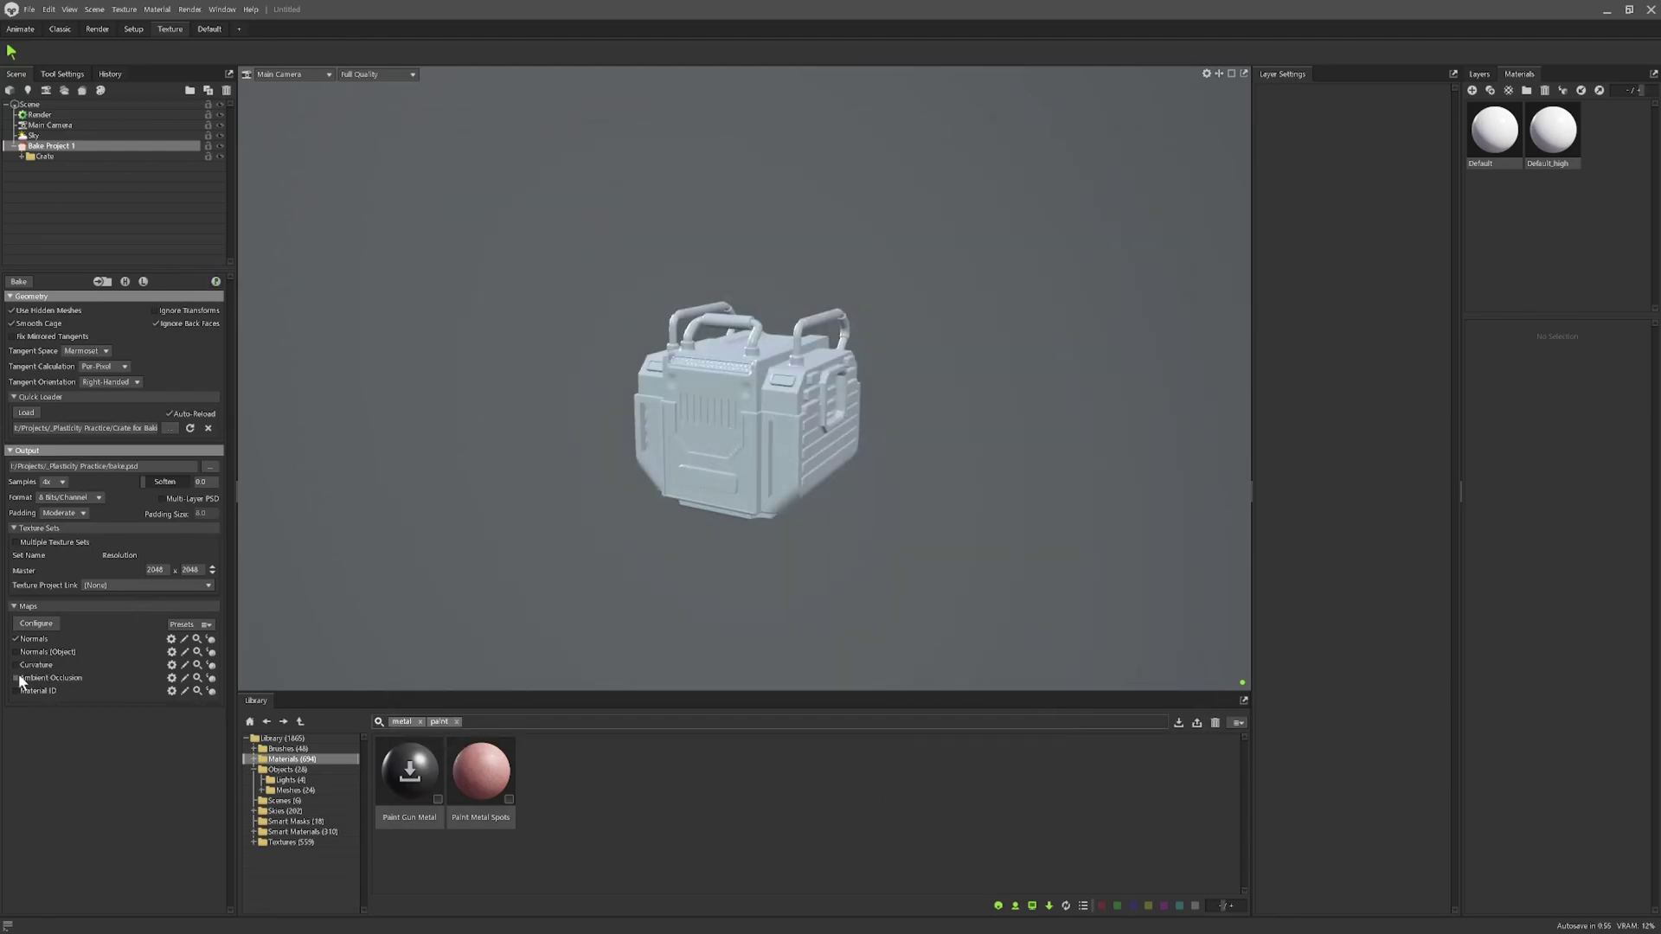
click(18, 281)
click(213, 282)
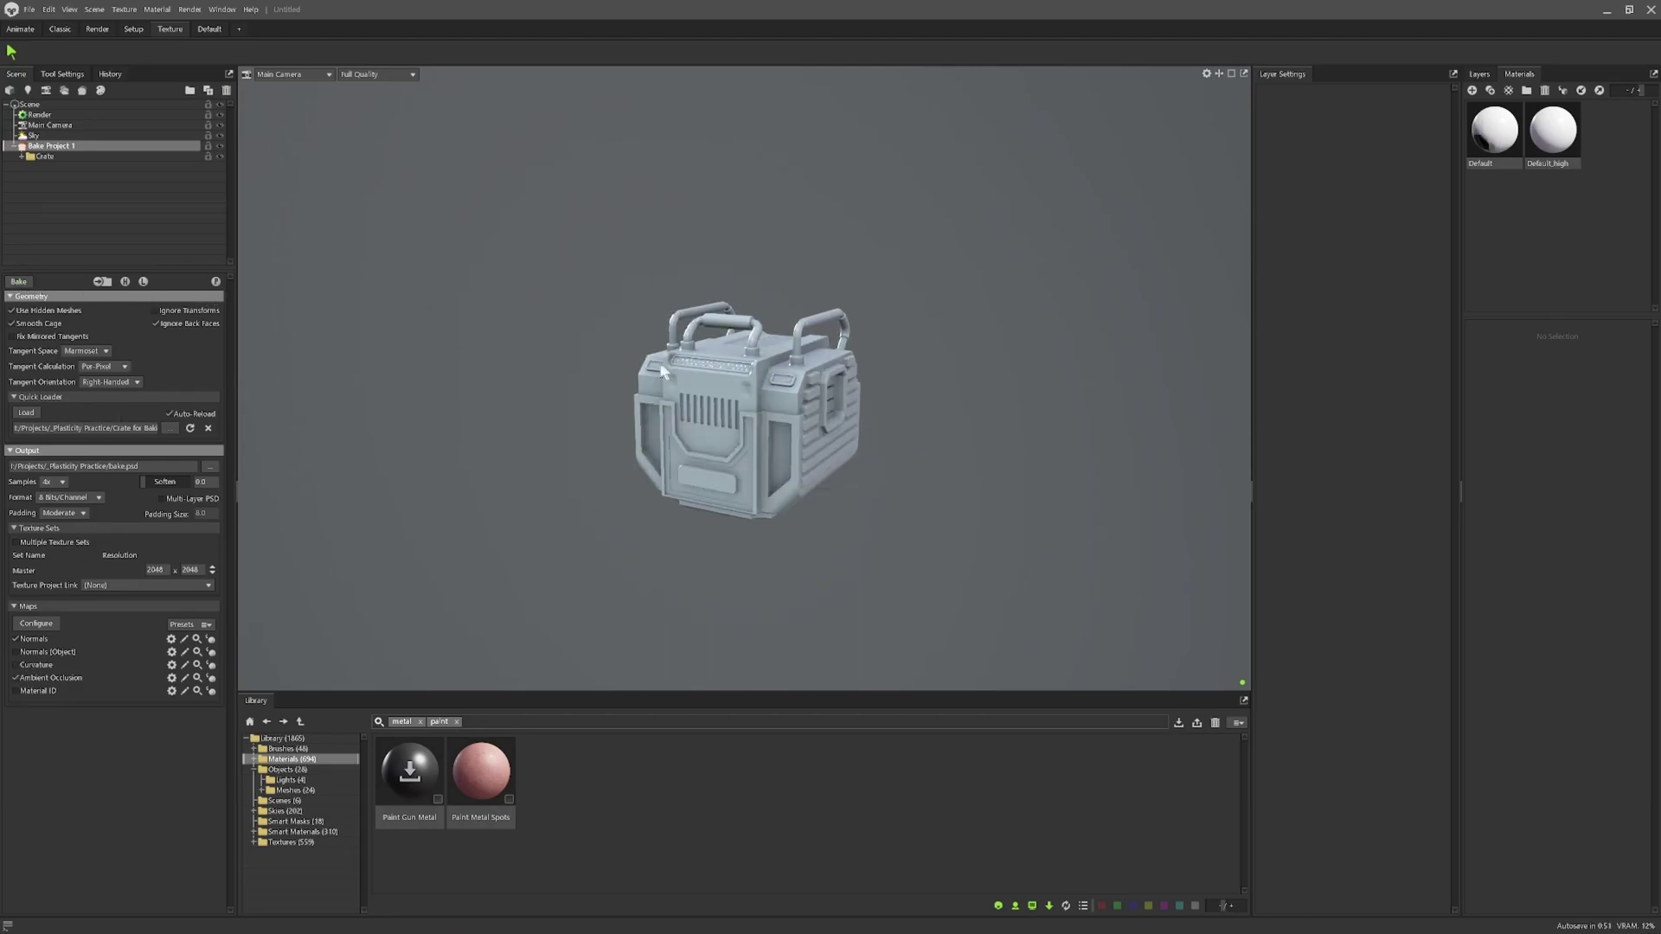
Examine the baked normals and ambient occlusion on the crate's front, side panels, vents and handles from several angles and distances.
drag(752, 372, 910, 516)
scroll(718, 428, up, 5)
scroll(871, 342, down, 4)
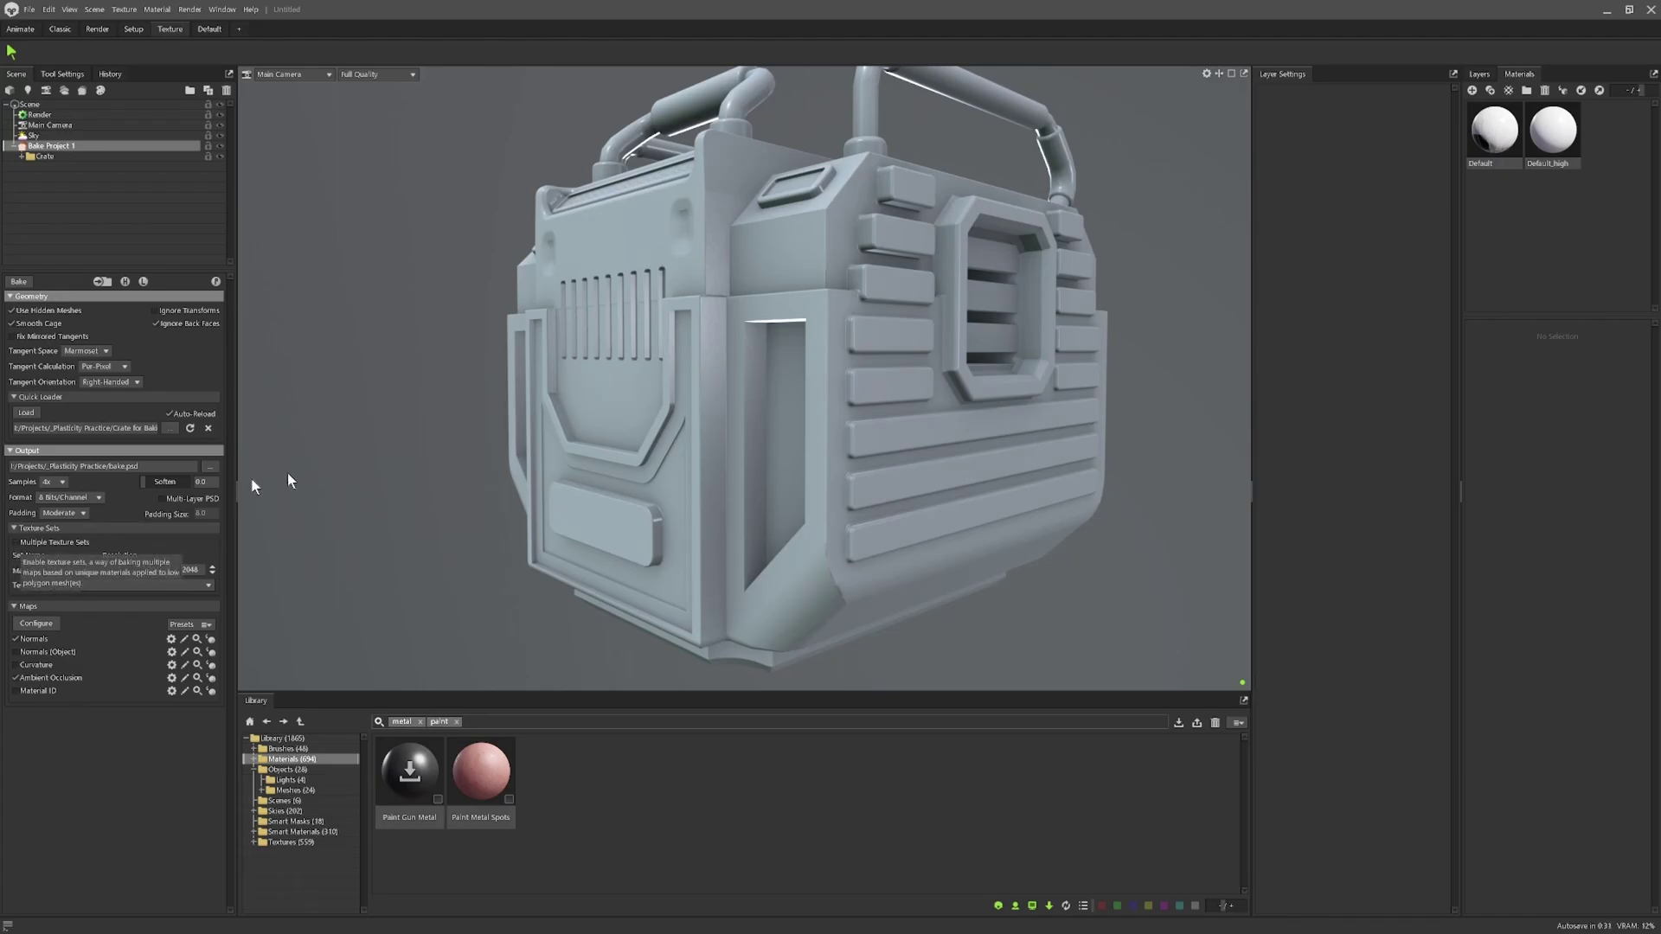
scroll(783, 407, down, 2)
drag(779, 402, 811, 455)
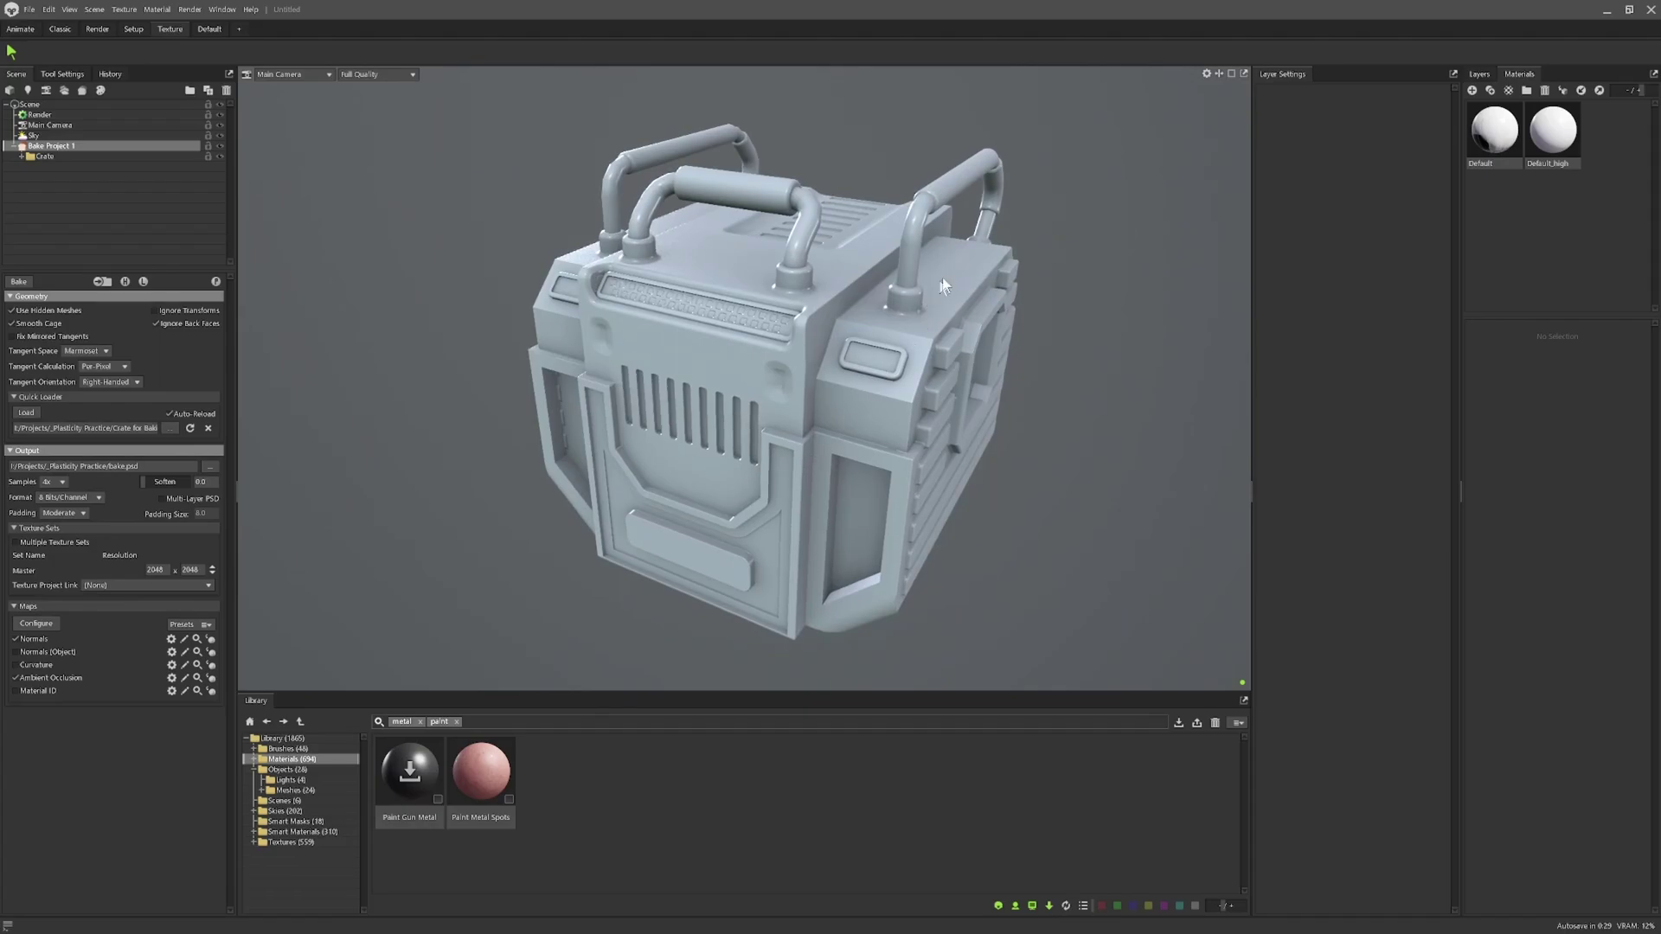
drag(945, 283, 909, 253)
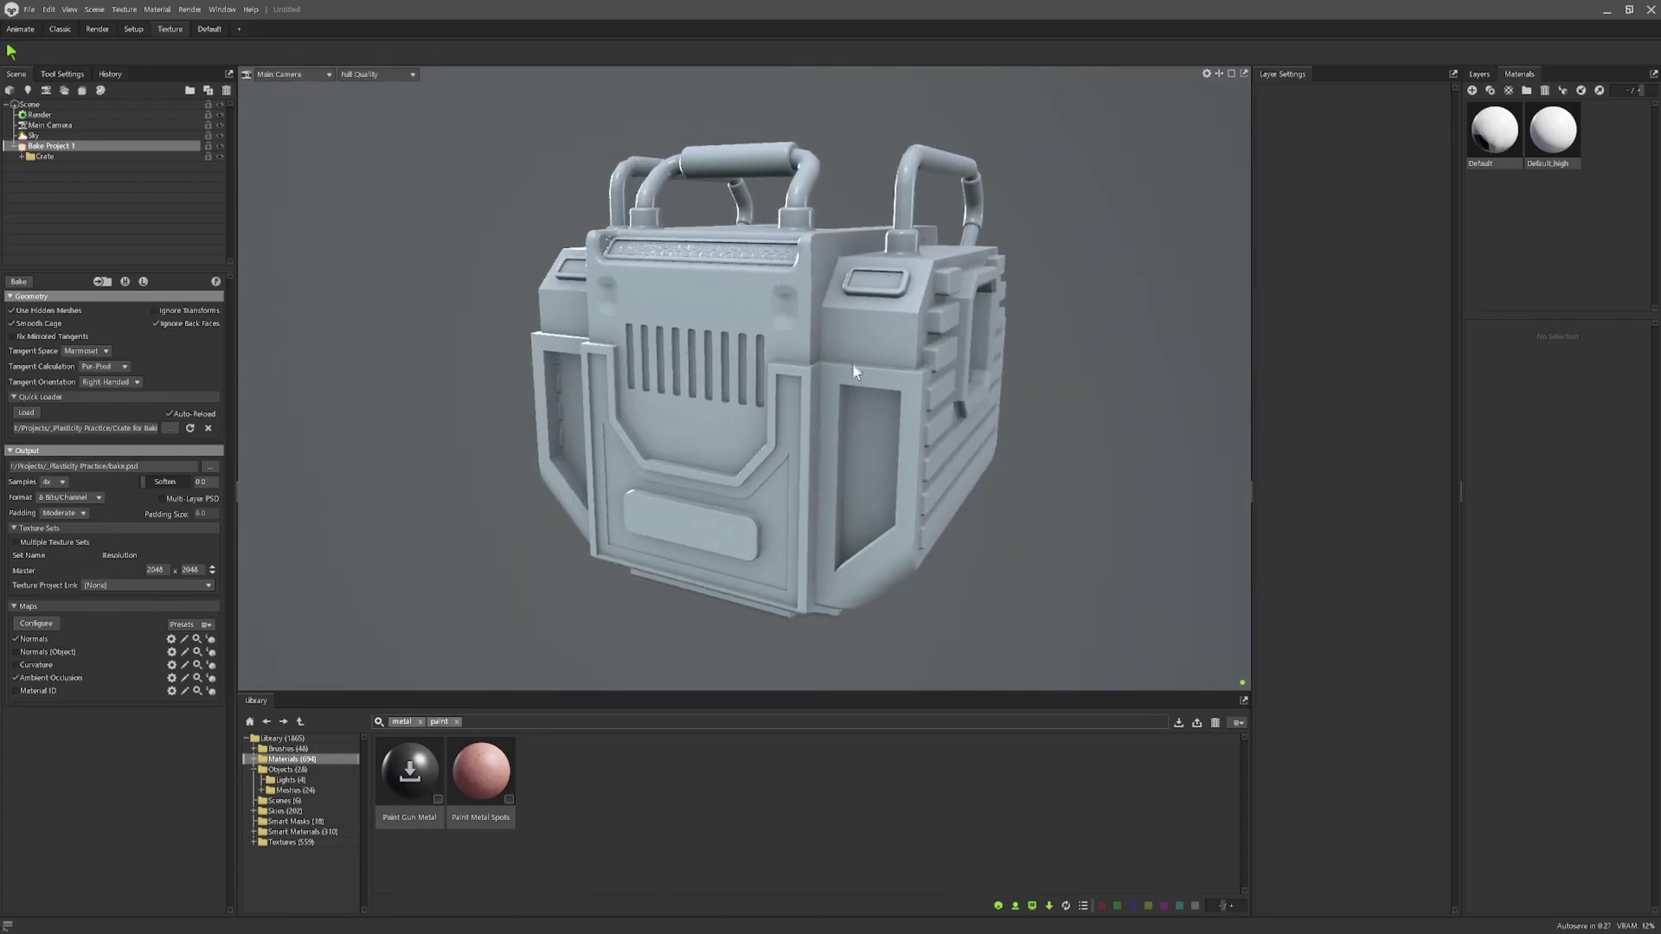
drag(653, 424, 606, 460)
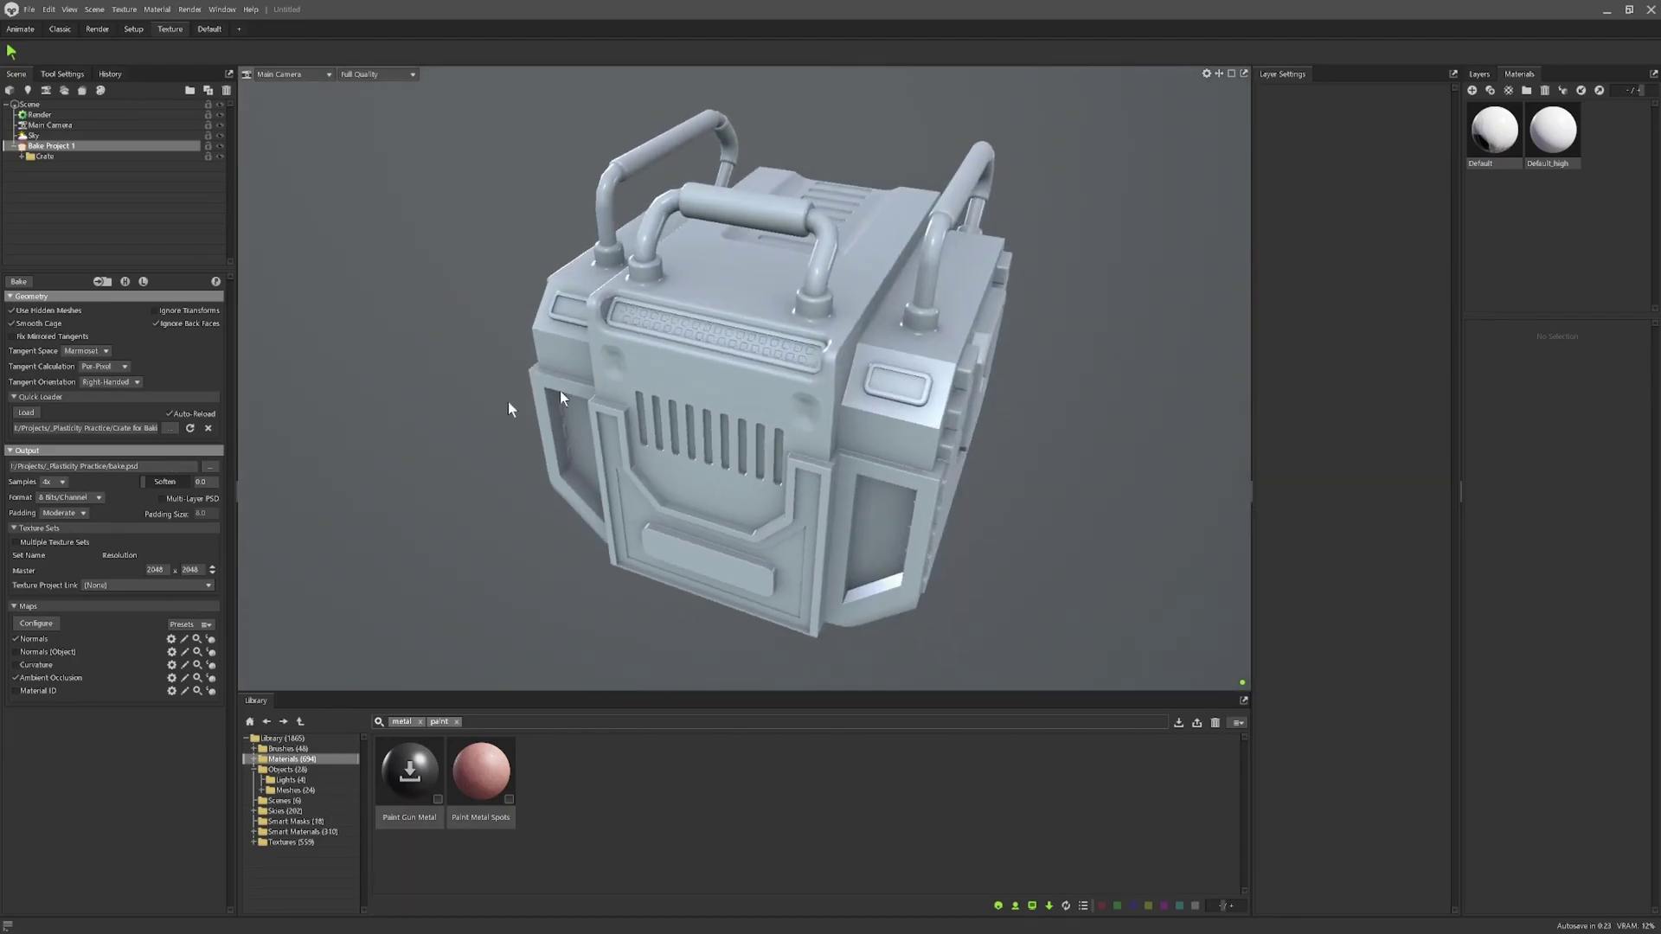
scroll(789, 530, up, 2)
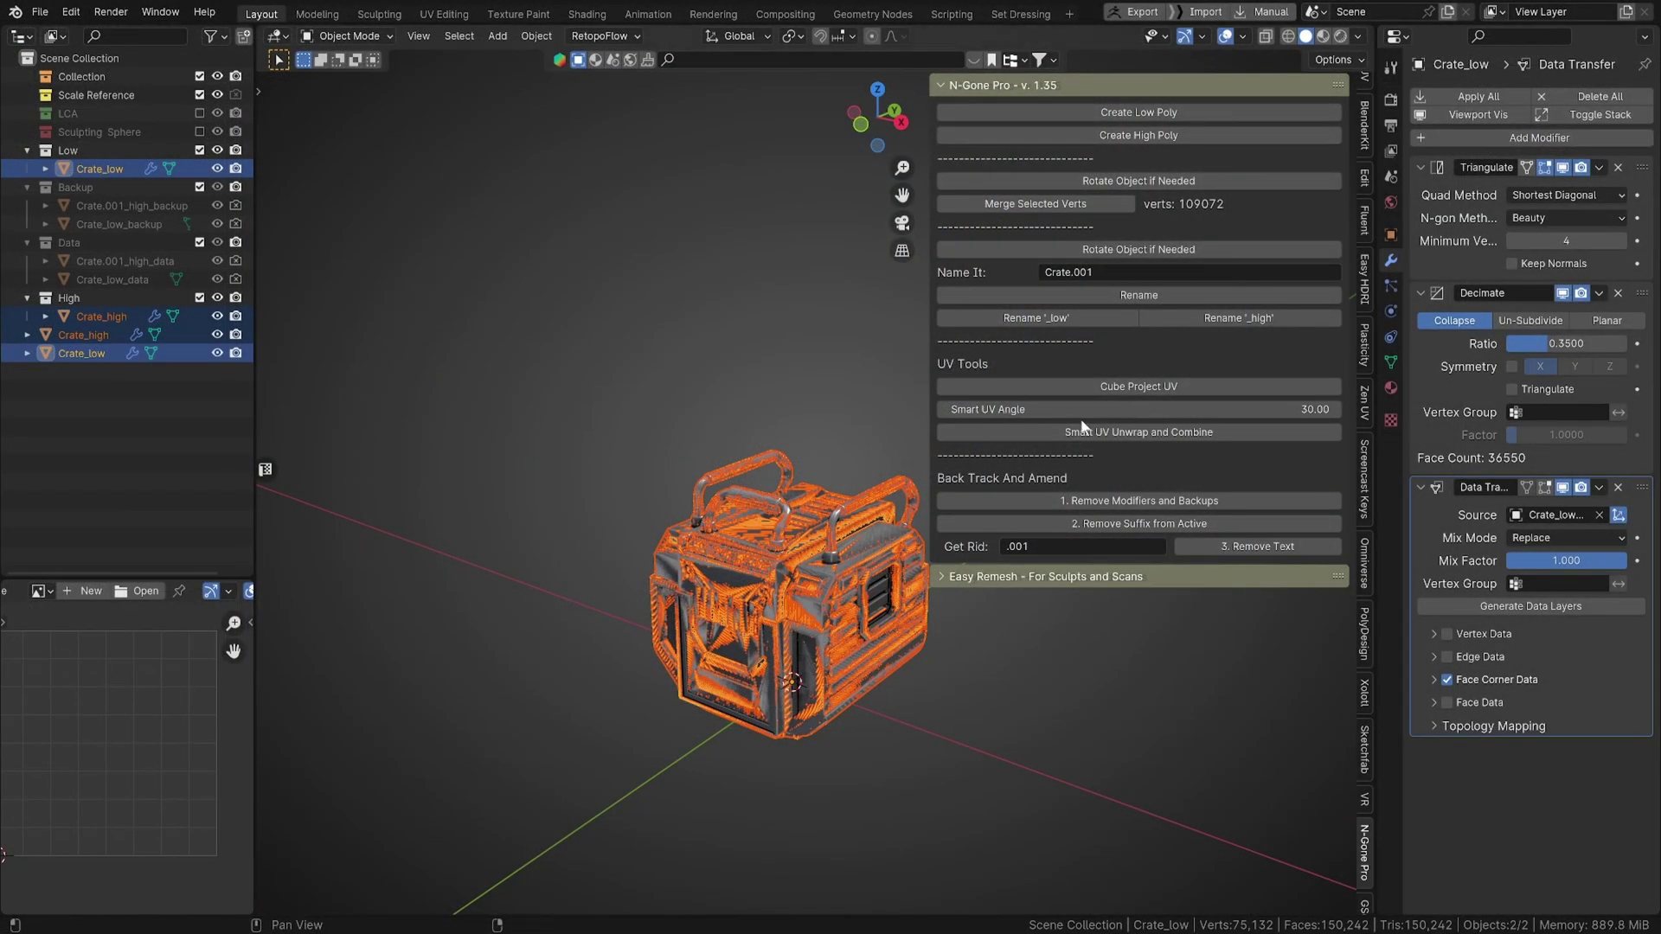
Switch to Blender and show N-Gone Pro's Easy Remesh settings for sculpts and scans, adjusting the sidebar width.
click(1104, 576)
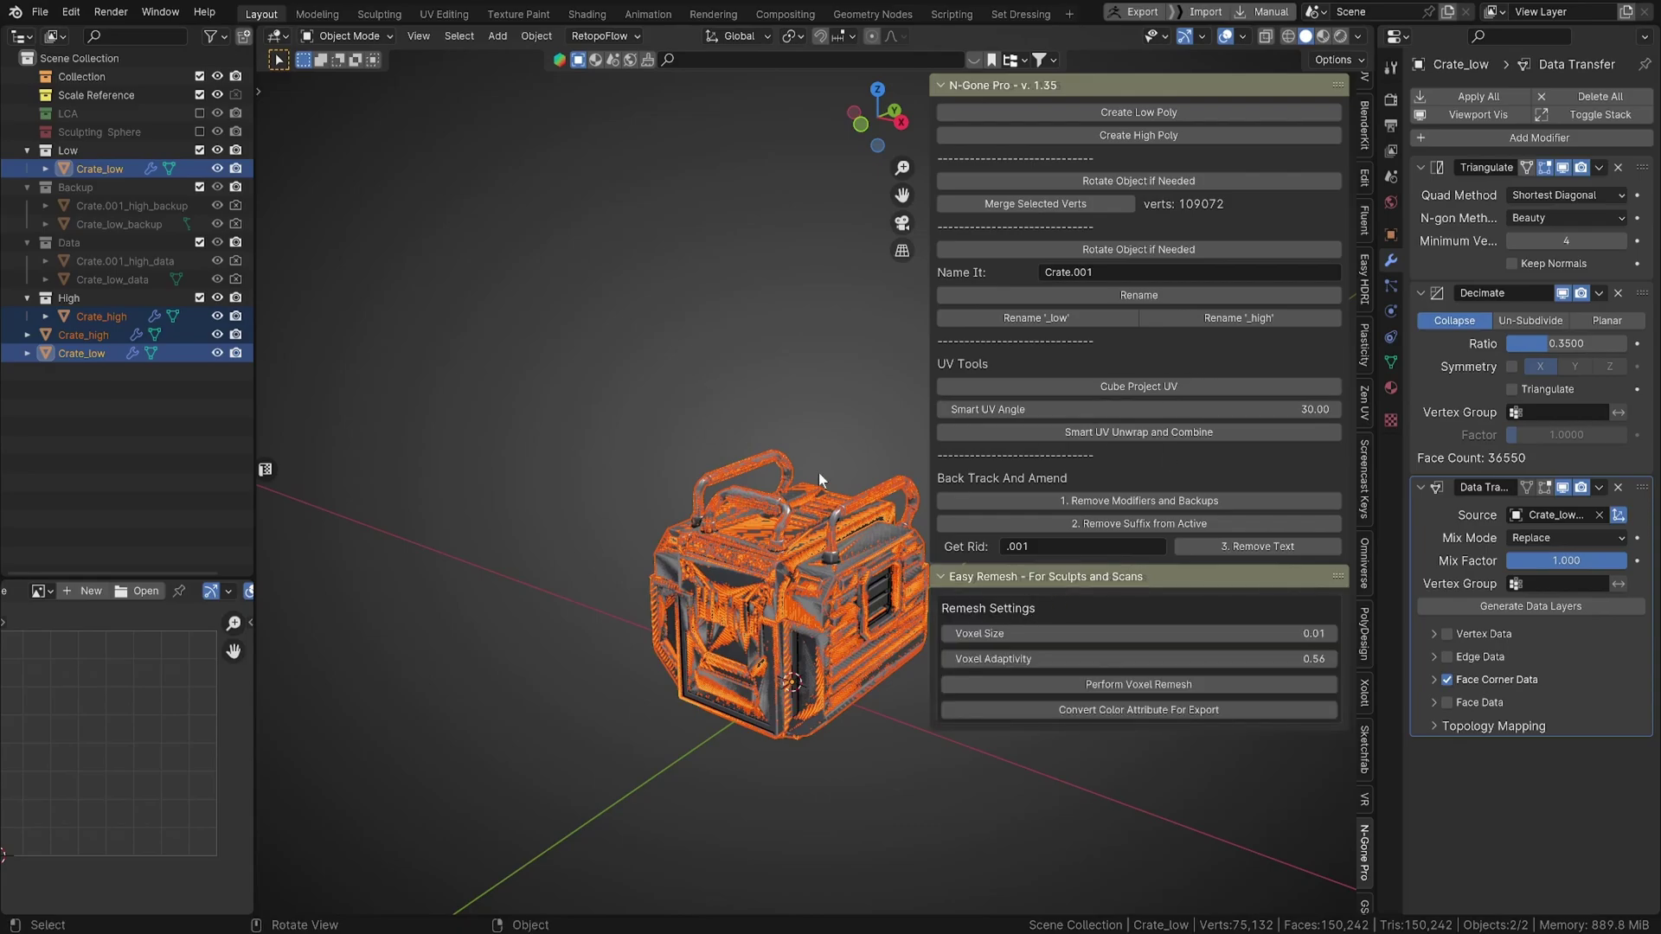
scroll(926, 519, up, 2)
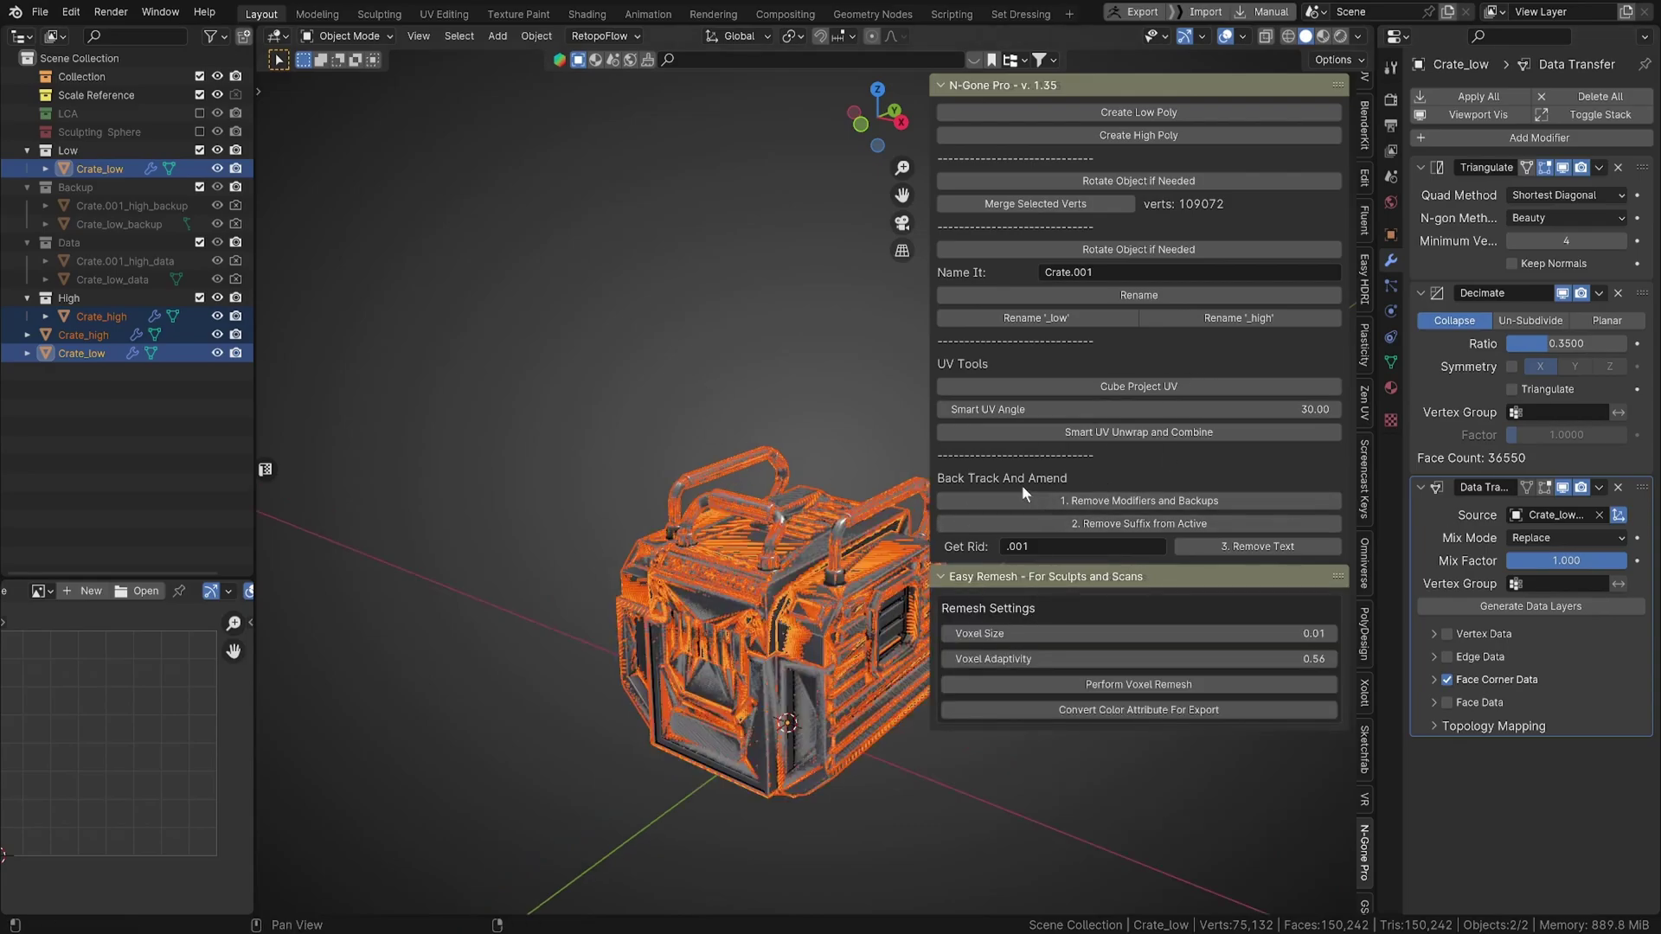
drag(932, 418, 936, 435)
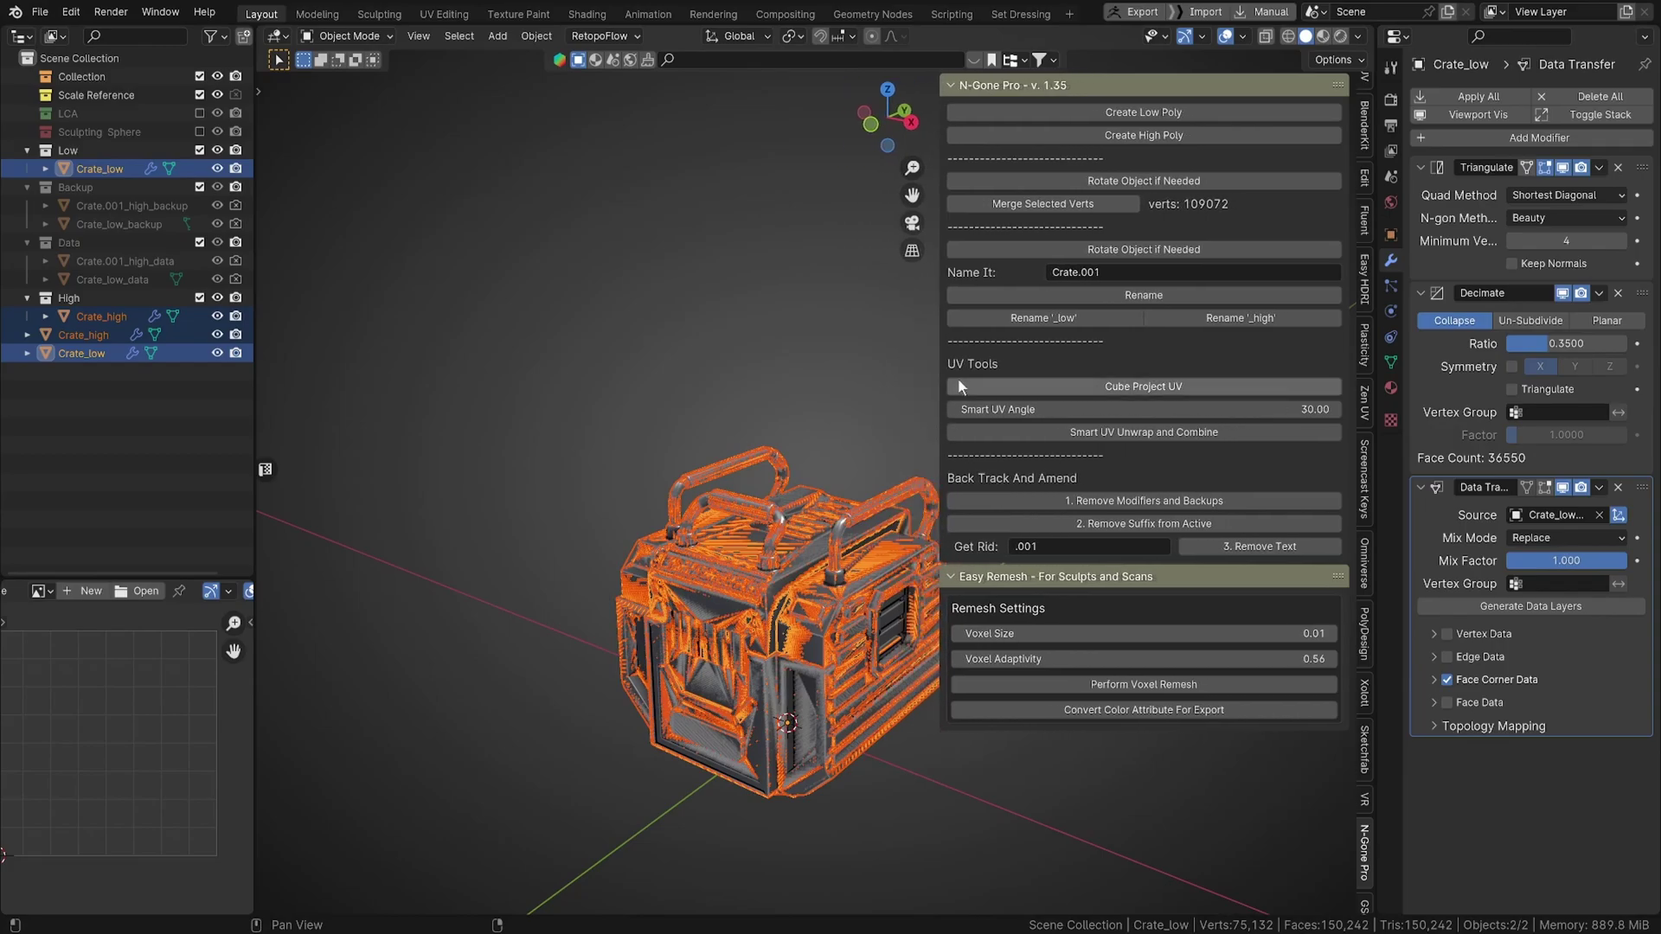
mouse_move(942, 342)
mouse_down()
mouse_move(918, 345)
mouse_move(936, 347)
mouse_up()
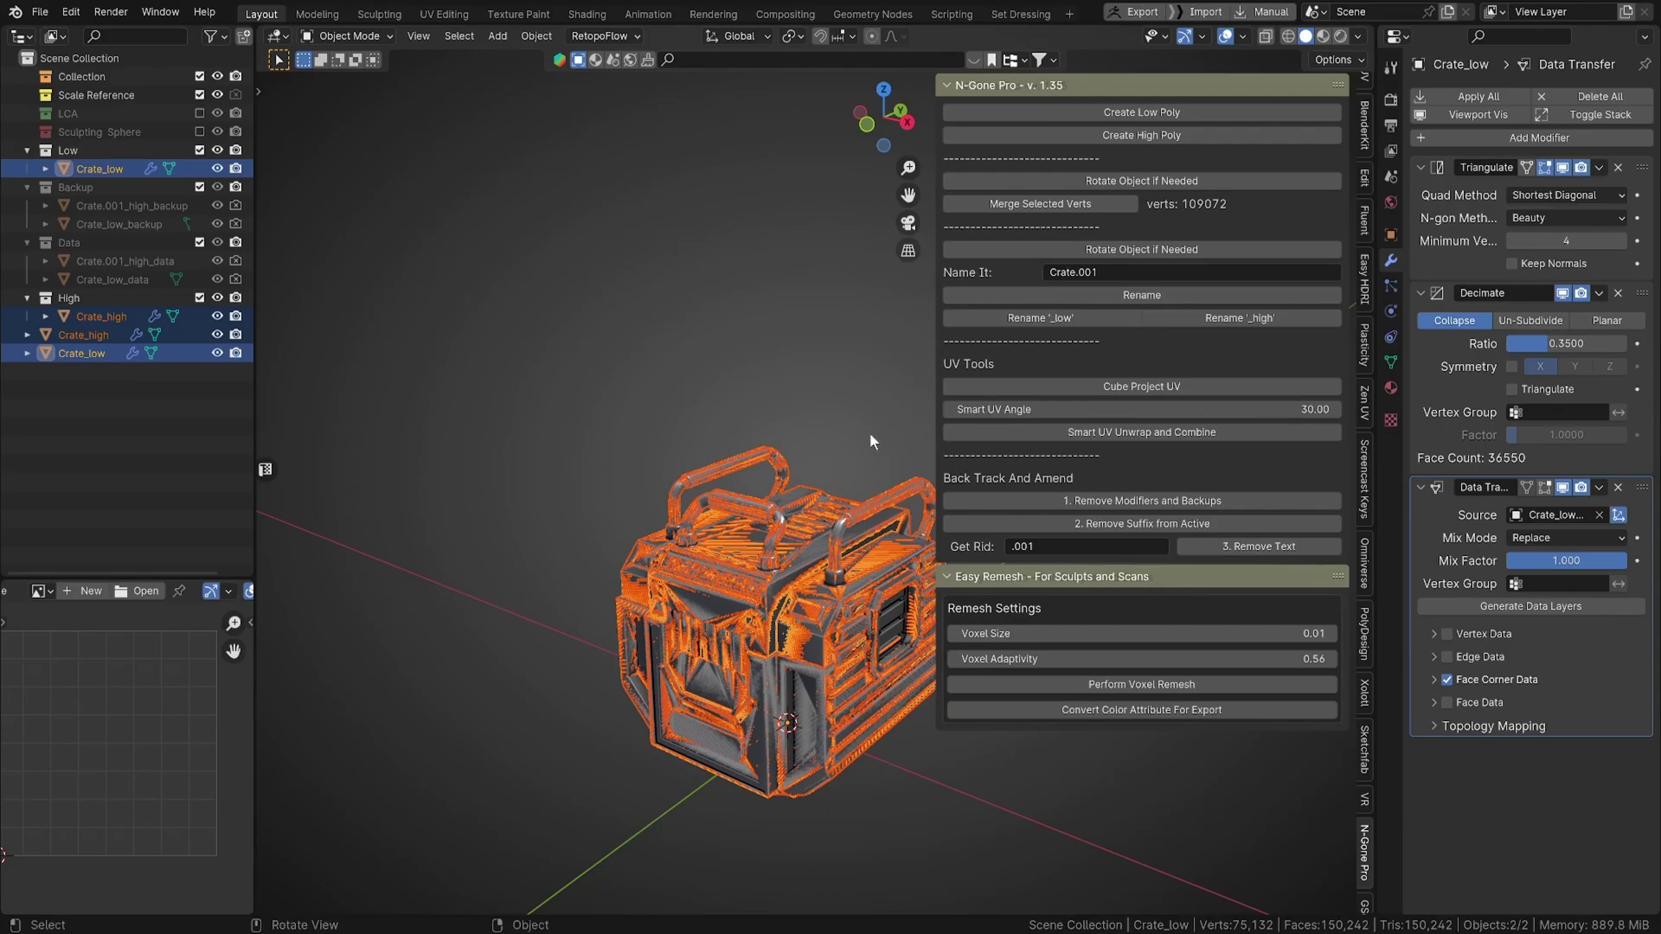